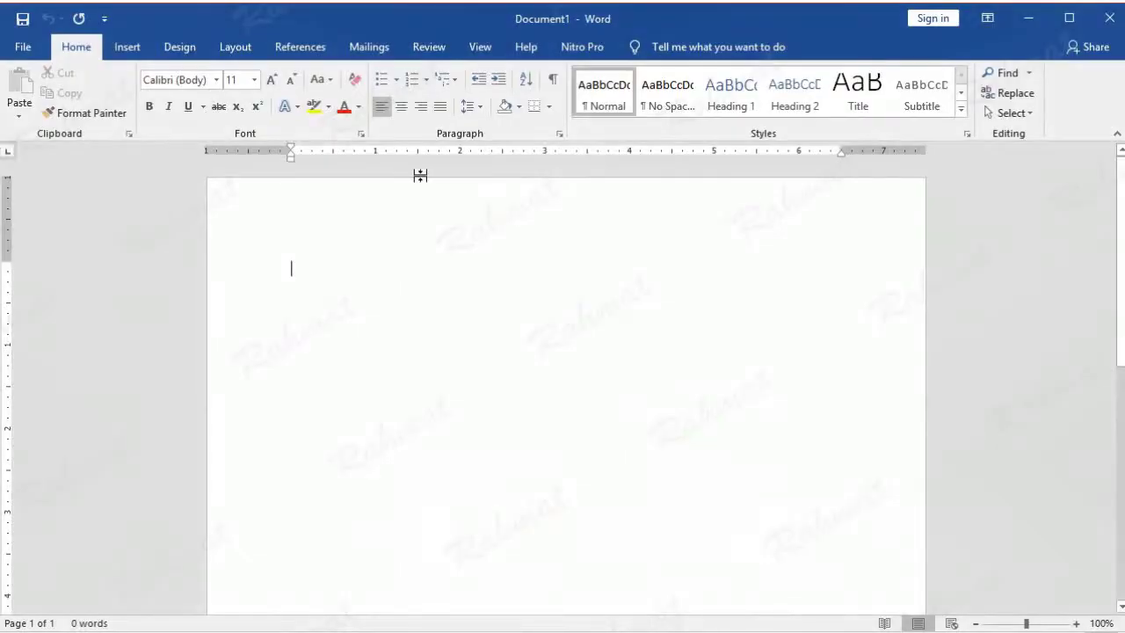
- In the More Paper Sizes settings, lower the page height from 11 to 9.1 inches
{"action": "left_click", "coordinate": [247, 56]}
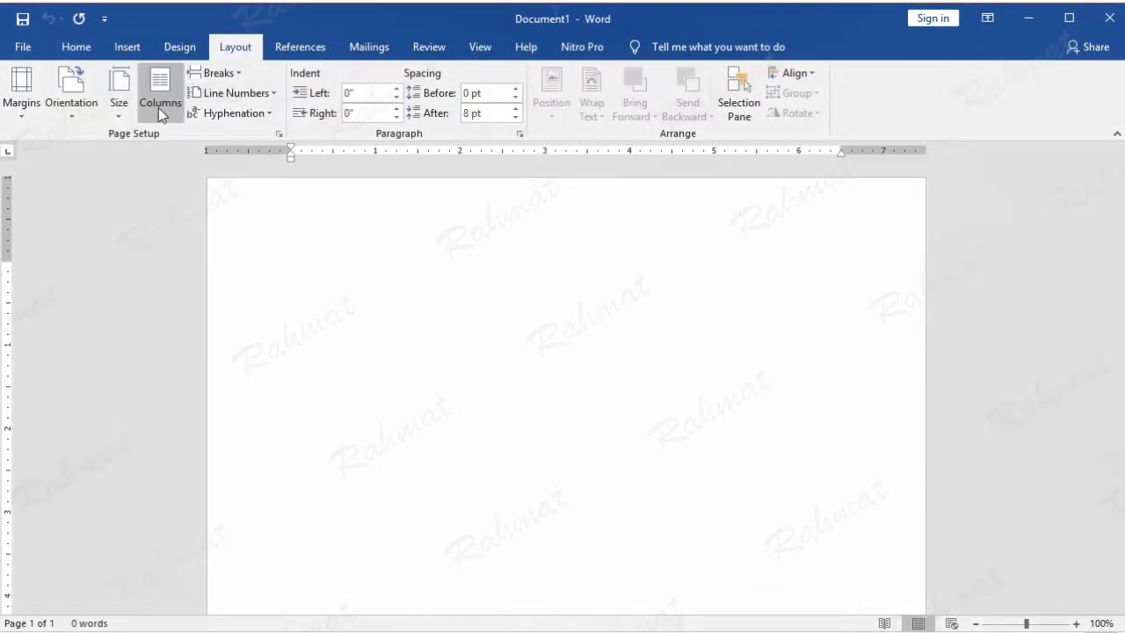
{"action": "left_click", "coordinate": [126, 116]}
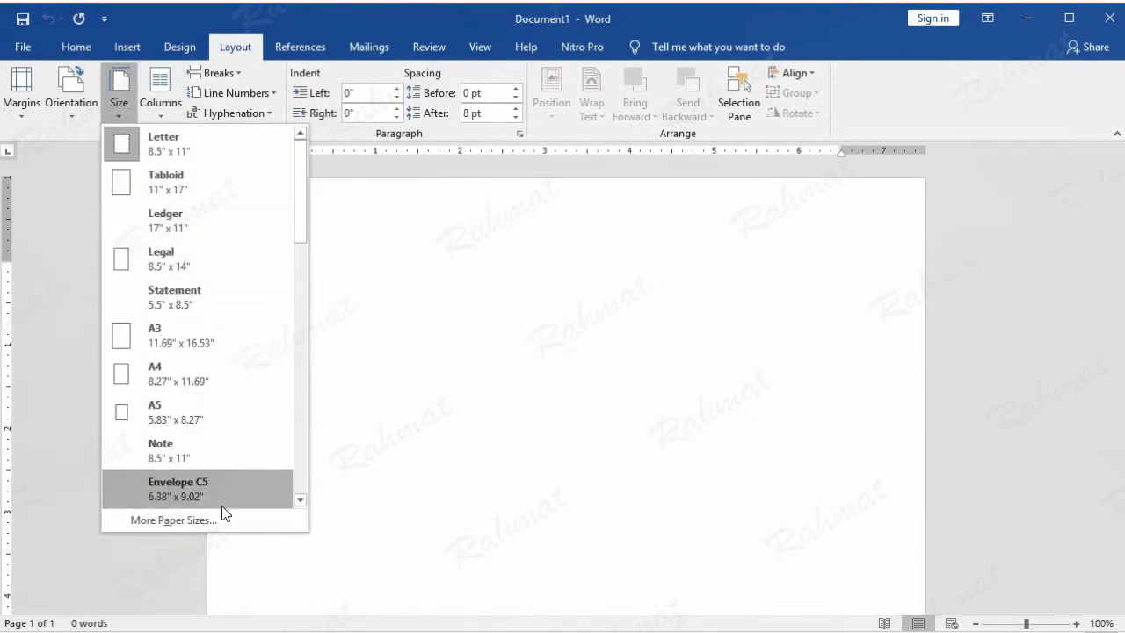
{"action": "left_click", "coordinate": [203, 519]}
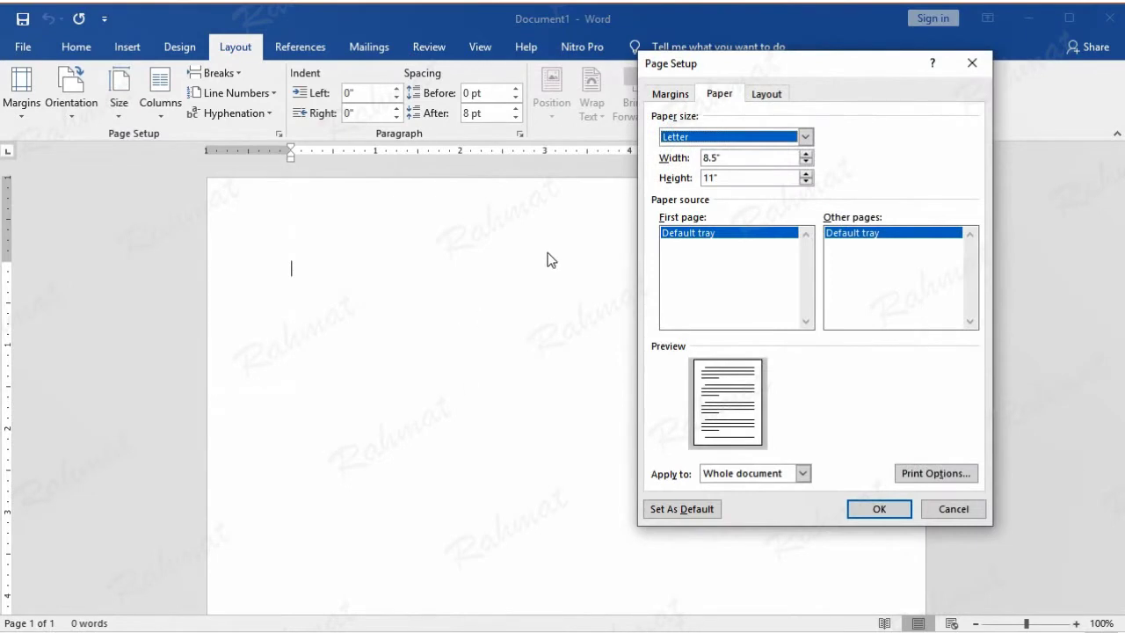
{"action": "left_click", "coordinate": [730, 158]}
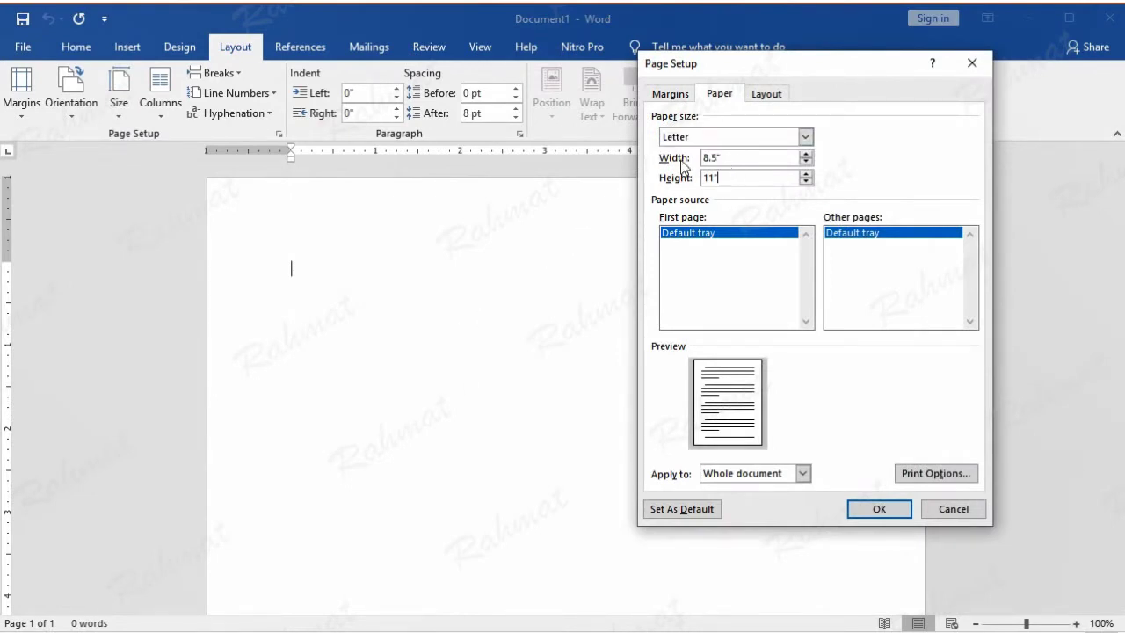
{"action": "left_click", "coordinate": [807, 182]}
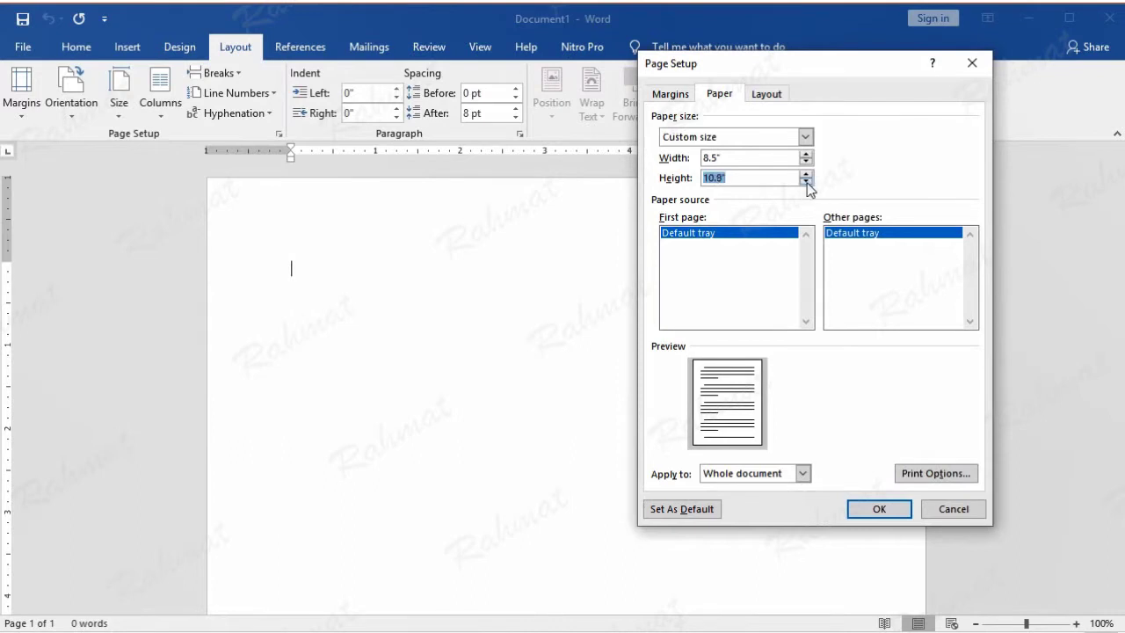
{"action": "left_click", "coordinate": [807, 182]}
{"action": "left_click", "coordinate": [806, 182]}
{"action": "left_click", "coordinate": [806, 182]}
{"action": "left_click", "coordinate": [806, 182]}
{"action": "left_click", "coordinate": [807, 182]}
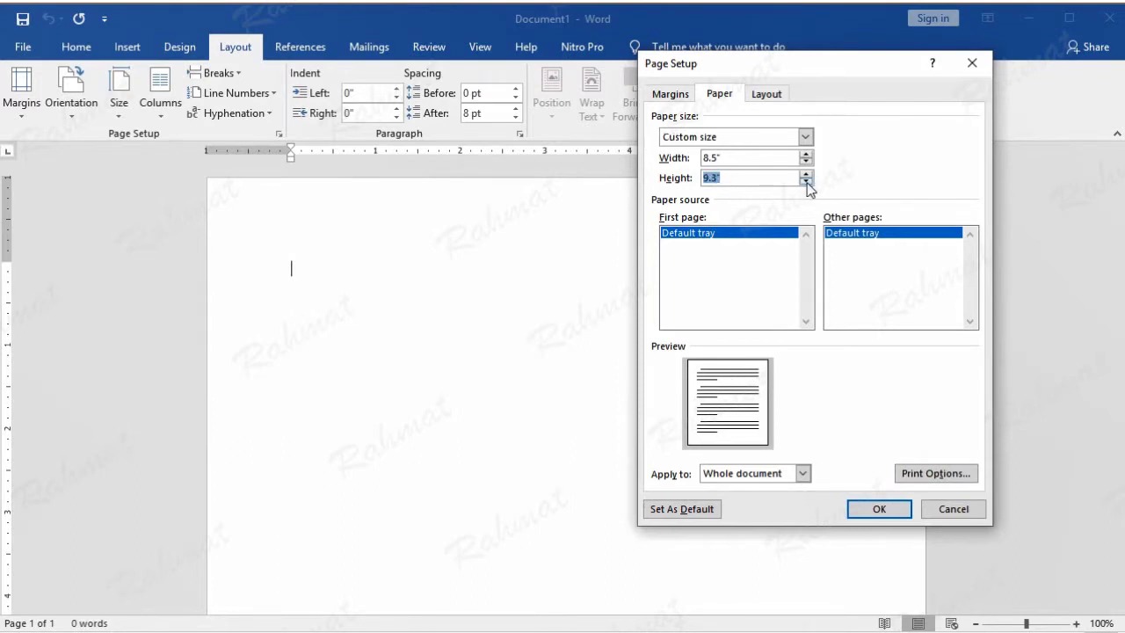
{"action": "left_click", "coordinate": [806, 182]}
{"action": "left_click", "coordinate": [806, 182]}
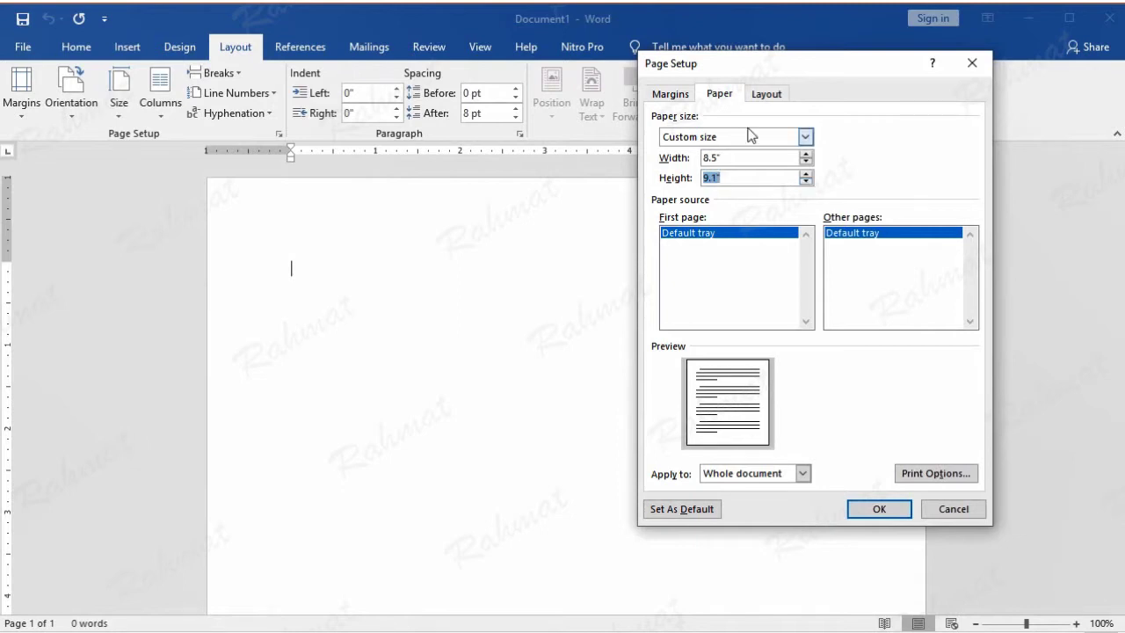
- Check the 1-inch margins and apply the 8.5 × 9.1 inch custom page size
{"action": "left_click", "coordinate": [762, 94]}
{"action": "left_click", "coordinate": [704, 93]}
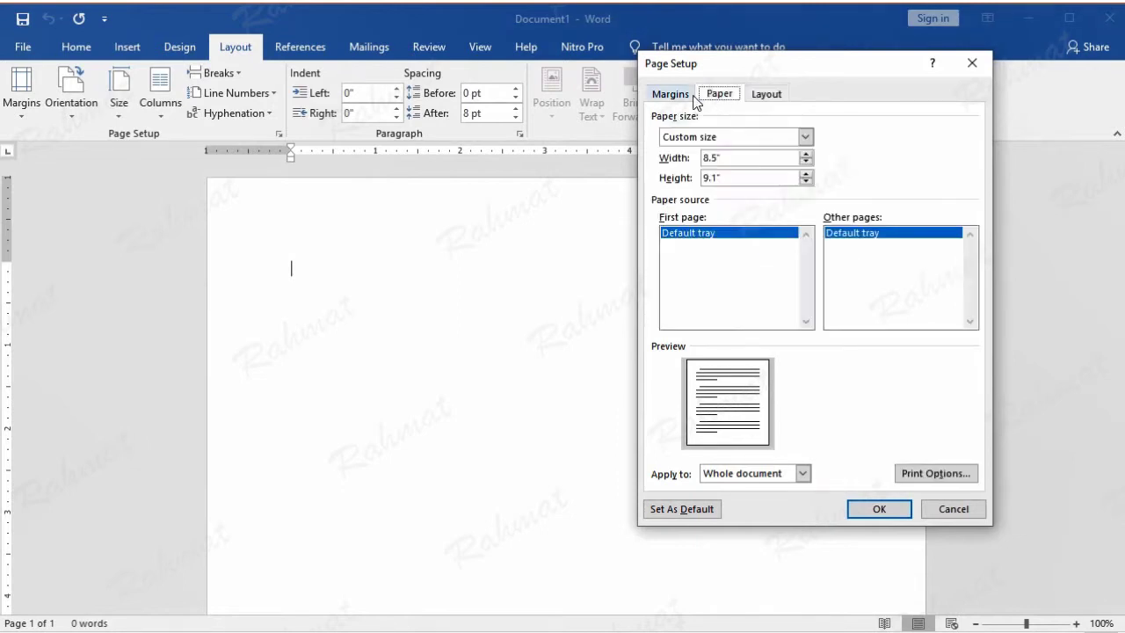
{"action": "left_click", "coordinate": [682, 97]}
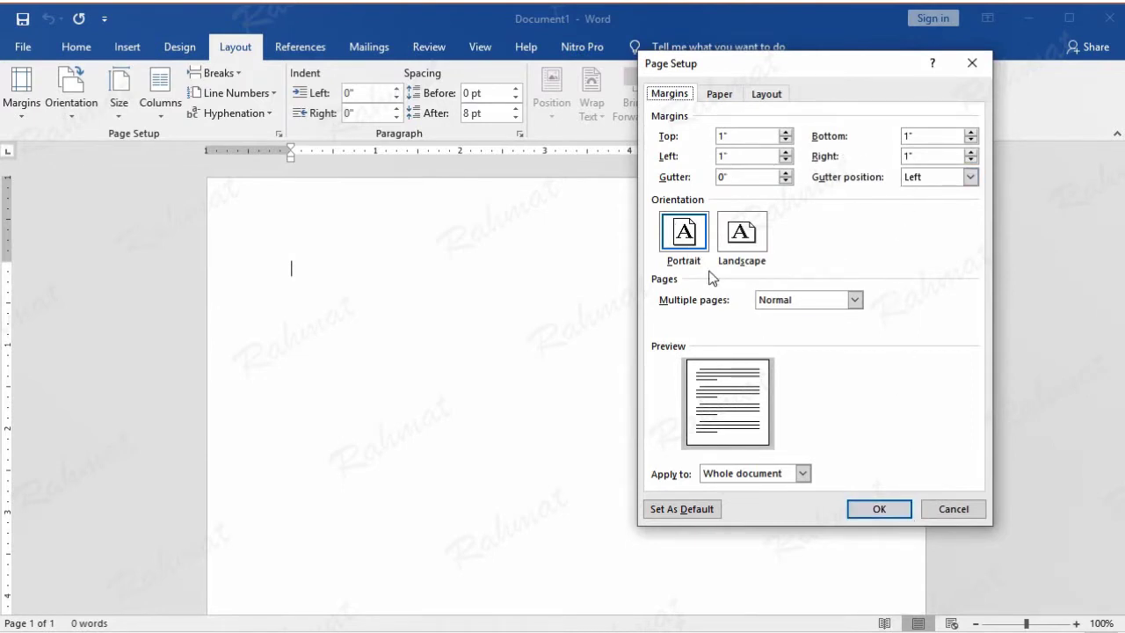
{"action": "left_click", "coordinate": [875, 509]}
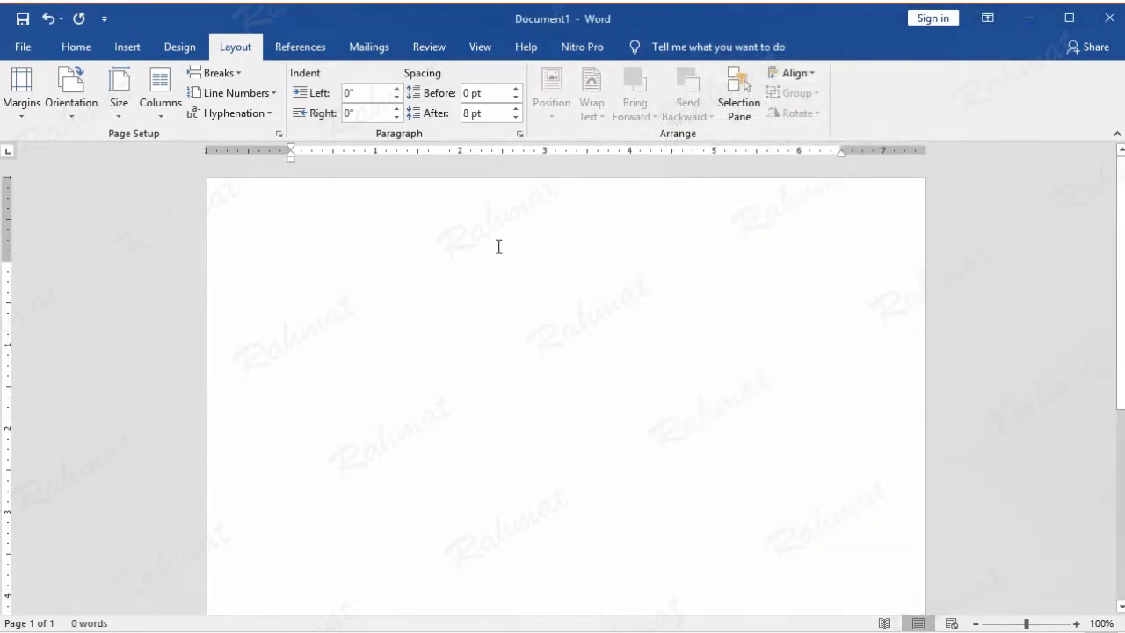
- Insert a table of 2 columns by 8 rows from the Insert Table grid
{"action": "left_click", "coordinate": [131, 47]}
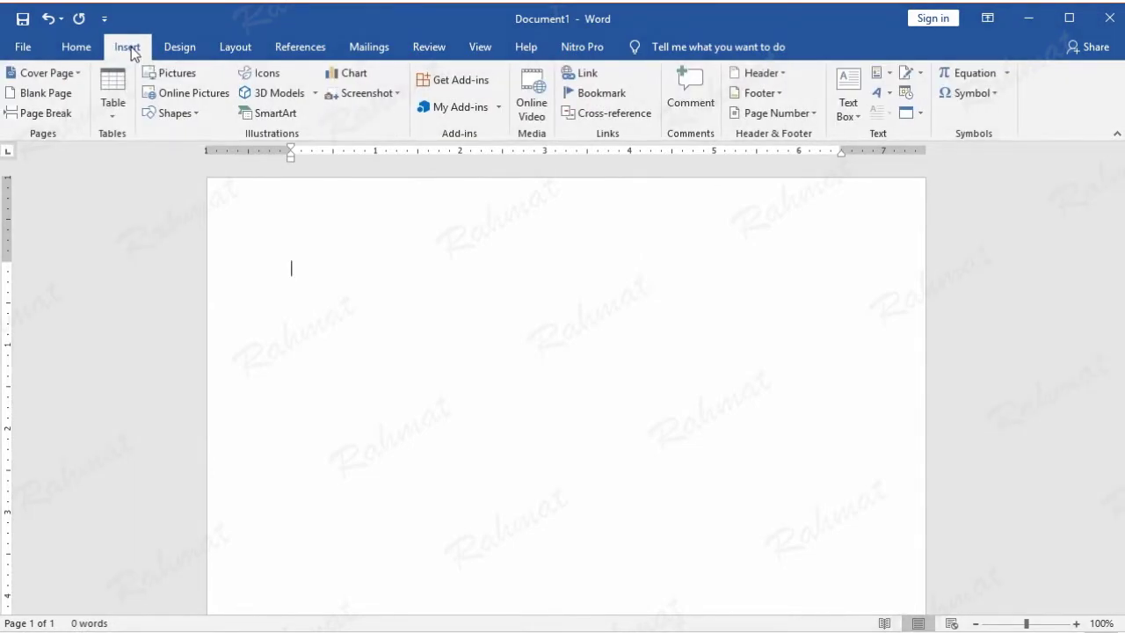
{"action": "left_click", "coordinate": [117, 119]}
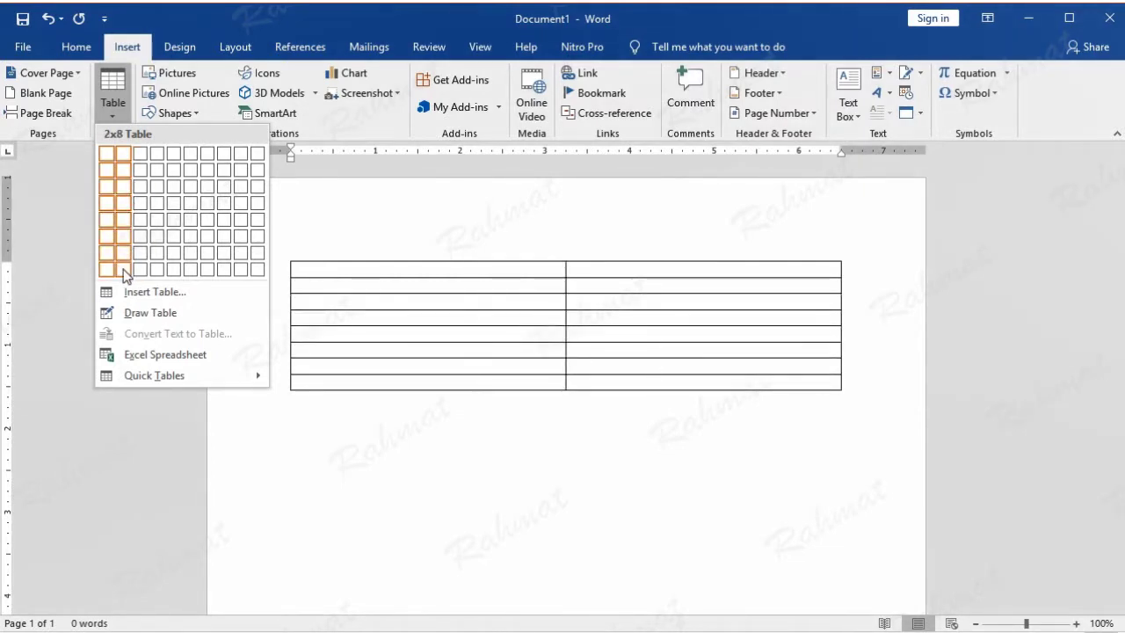
{"action": "left_click", "coordinate": [123, 270]}
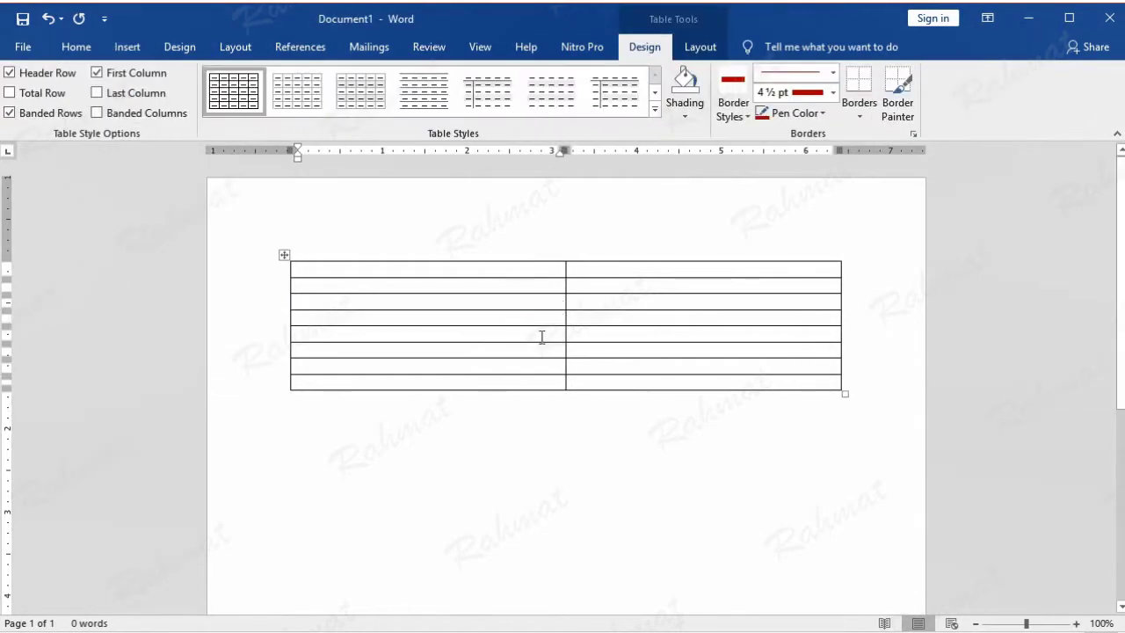
- Select the whole table and raise every row's height to 0.8 inches
{"action": "left_click", "coordinate": [284, 255]}
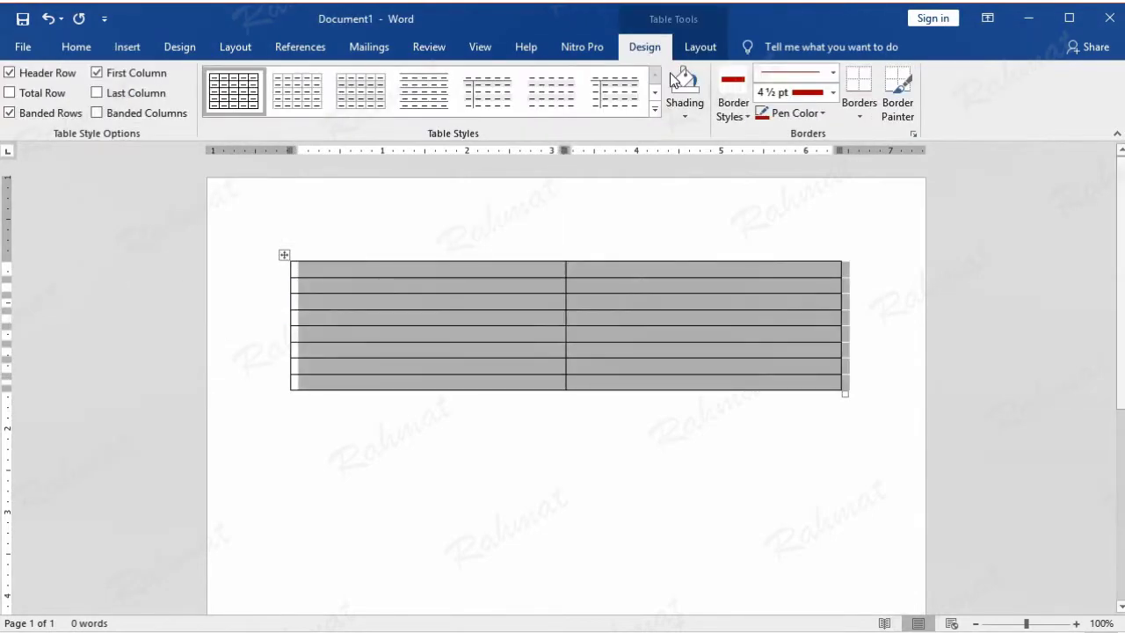
{"action": "left_click", "coordinate": [693, 48]}
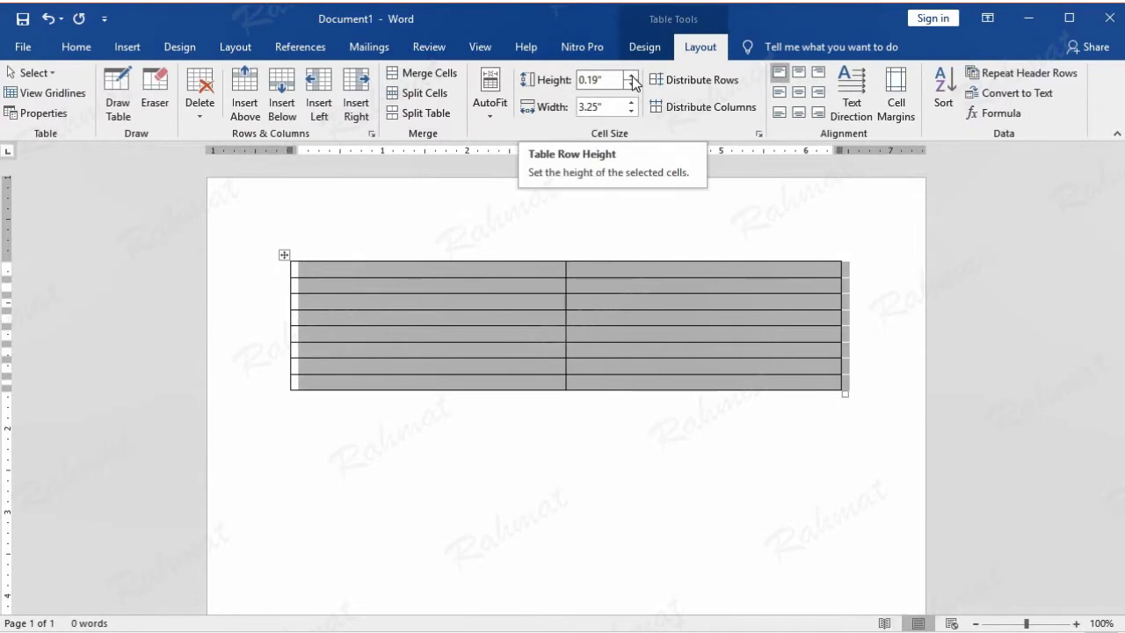
{"action": "left_click", "coordinate": [632, 77]}
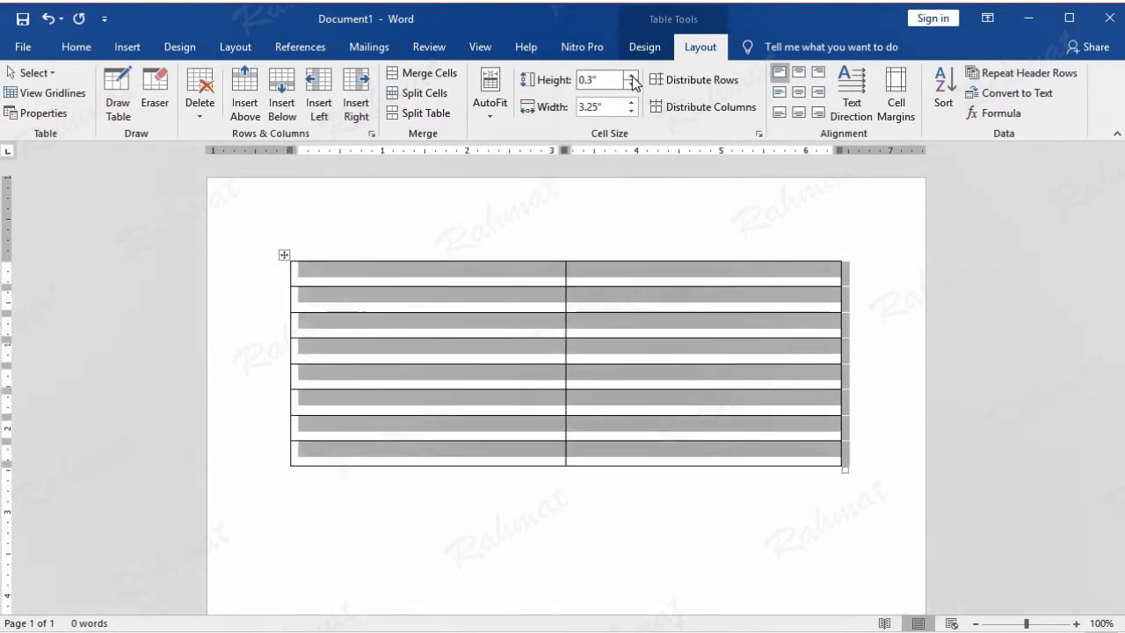
{"action": "left_click", "coordinate": [632, 77]}
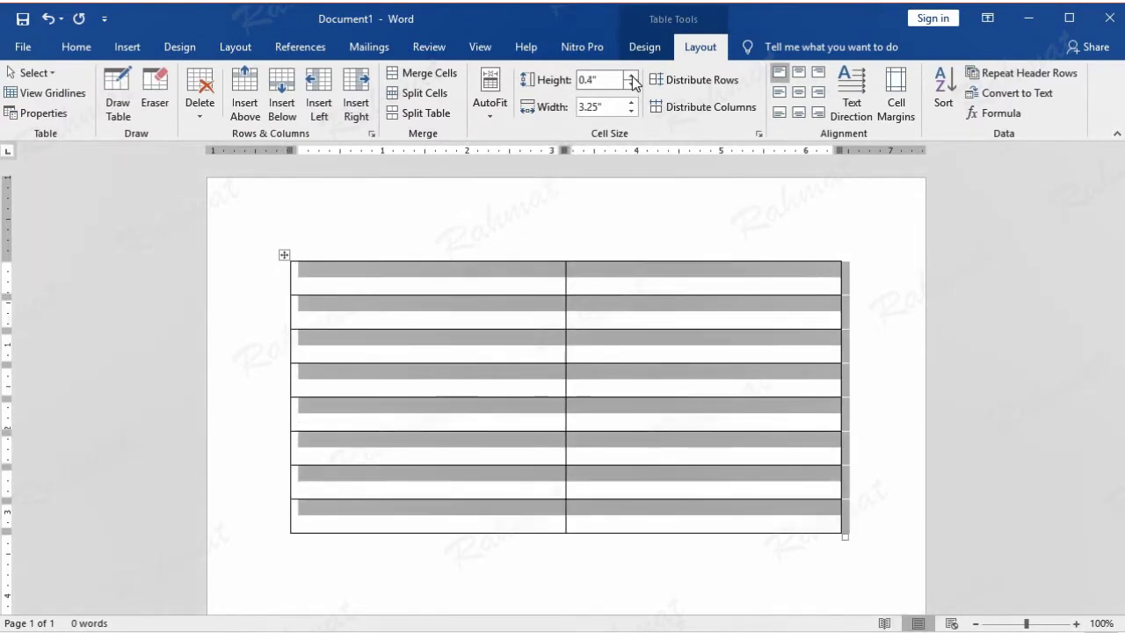
{"action": "left_click", "coordinate": [632, 77]}
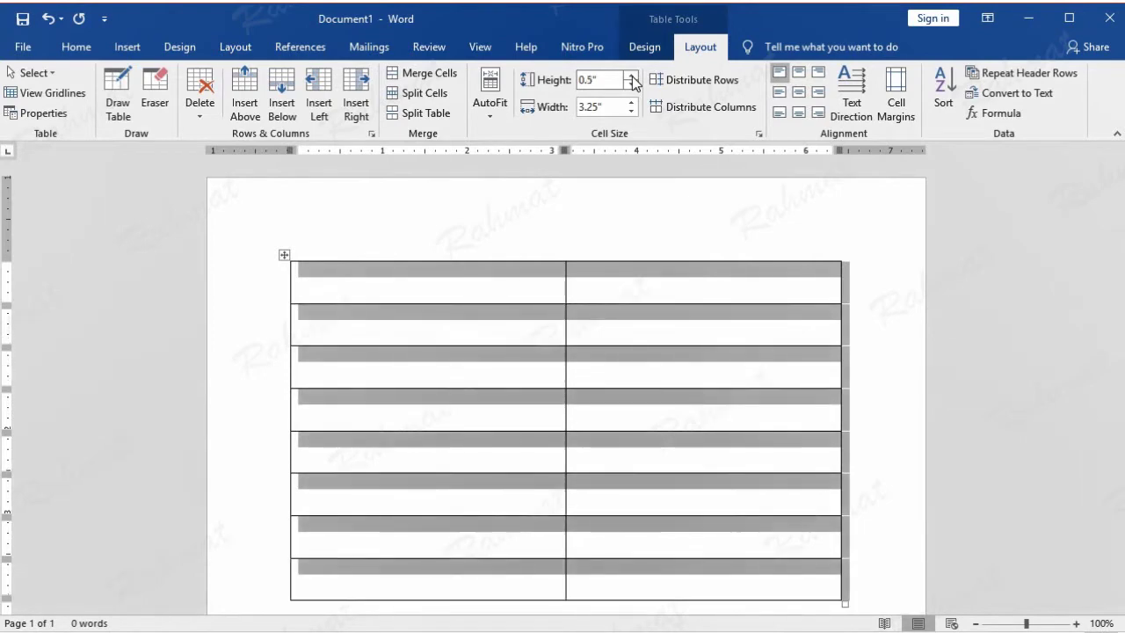
{"action": "left_click", "coordinate": [632, 77]}
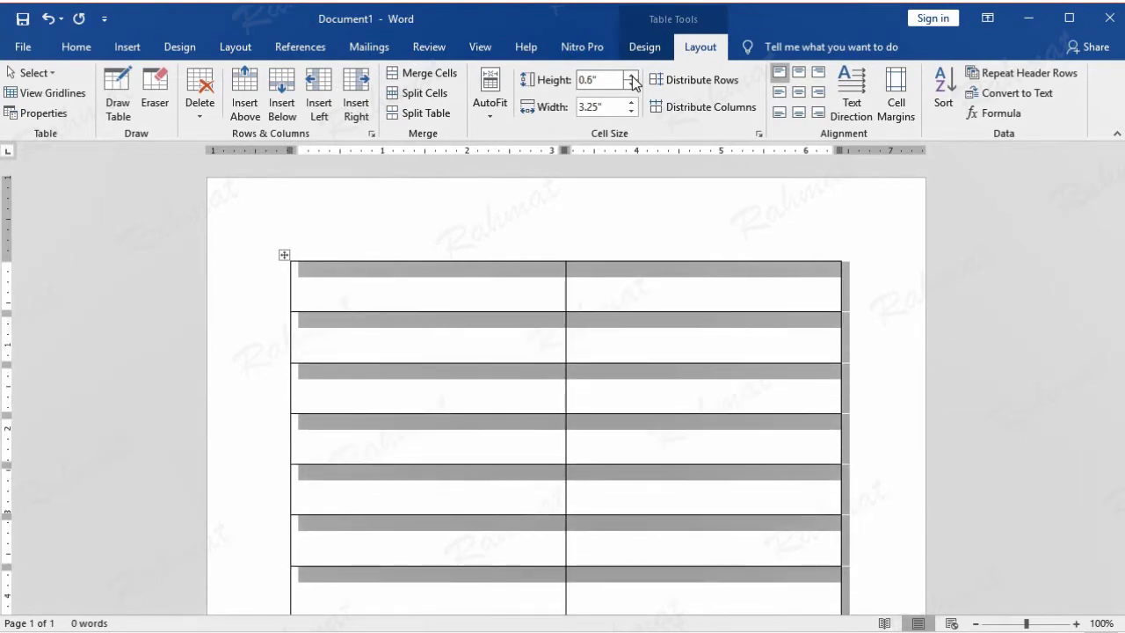
{"action": "left_click", "coordinate": [632, 77]}
{"action": "left_click", "coordinate": [632, 78]}
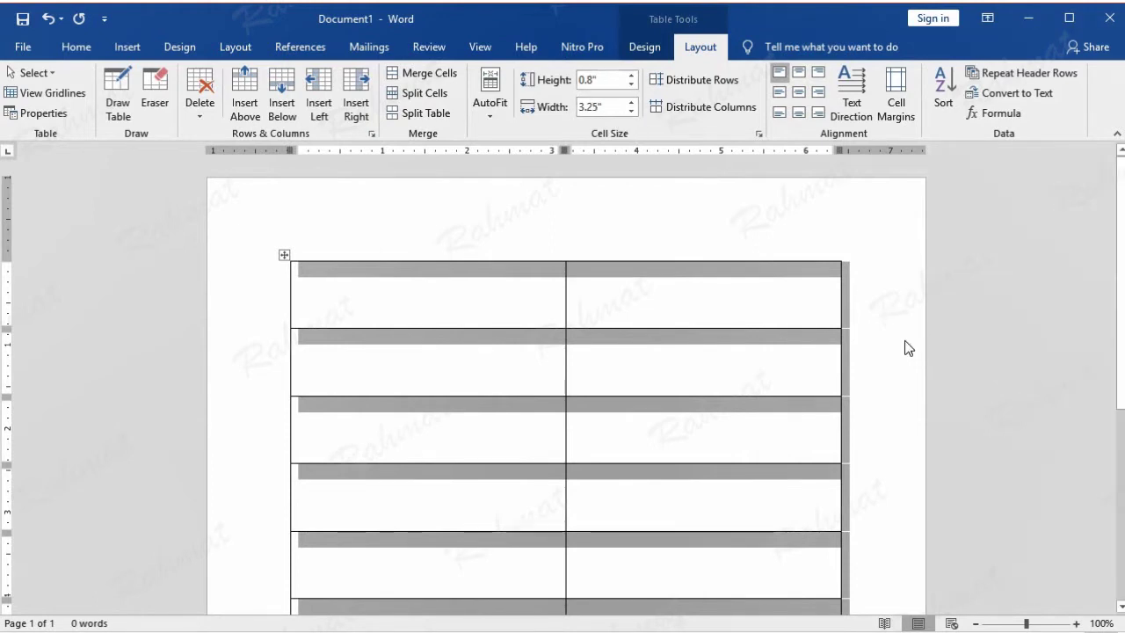
{"action": "left_click", "coordinate": [809, 333]}
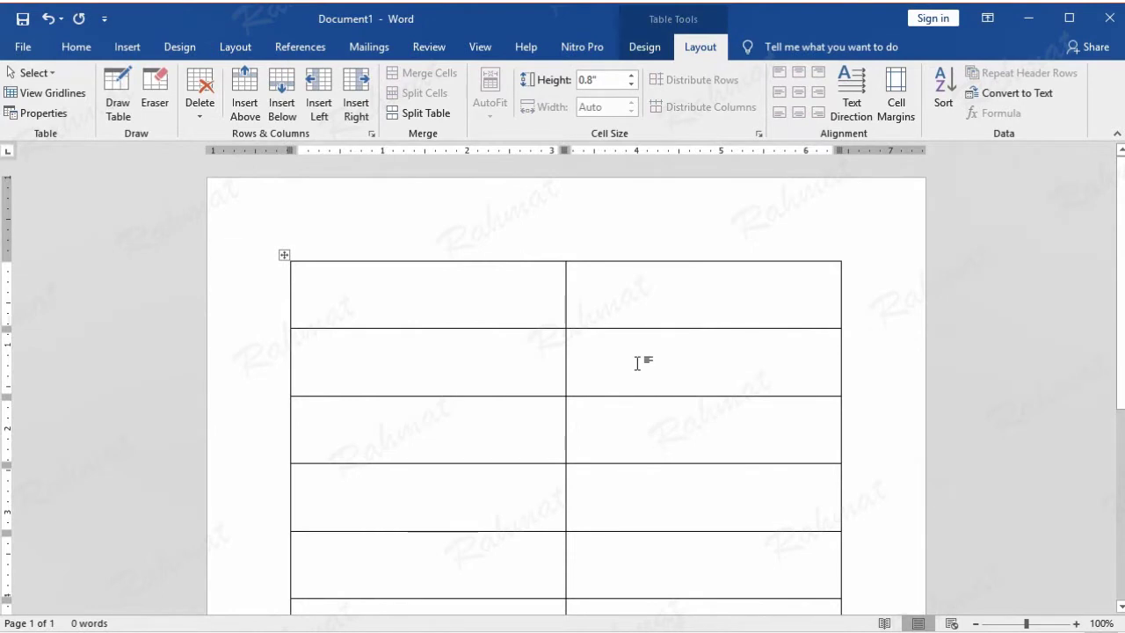
- Merge the top three cells of the left column into one tall cell
{"action": "scroll", "coordinate": [753, 444], "scroll_direction": "down", "scroll_amount": 7}
{"action": "scroll", "coordinate": [755, 441], "scroll_direction": "up", "scroll_amount": 3}
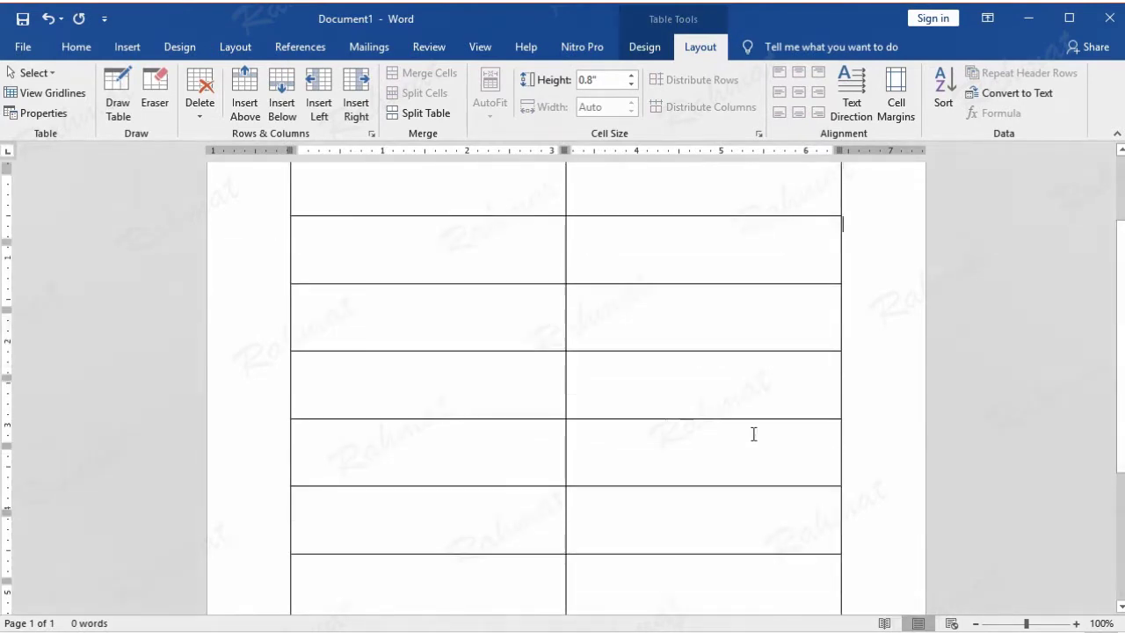
{"action": "scroll", "coordinate": [754, 435], "scroll_direction": "up", "scroll_amount": 4}
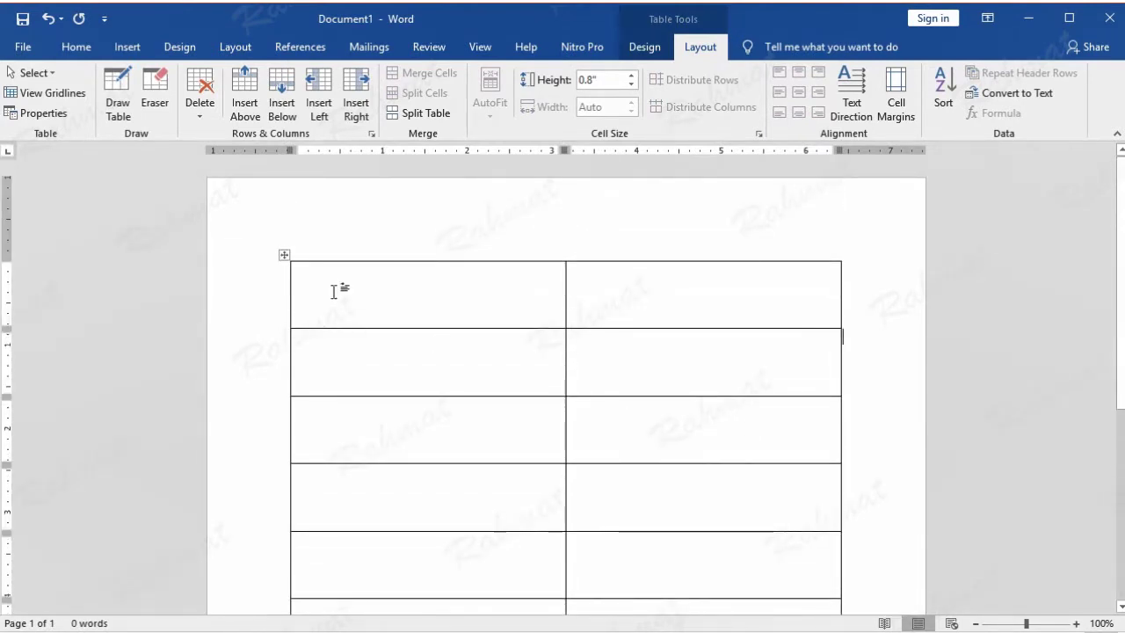
{"action": "left_click_drag", "start_coordinate": [334, 288], "coordinate": [474, 418]}
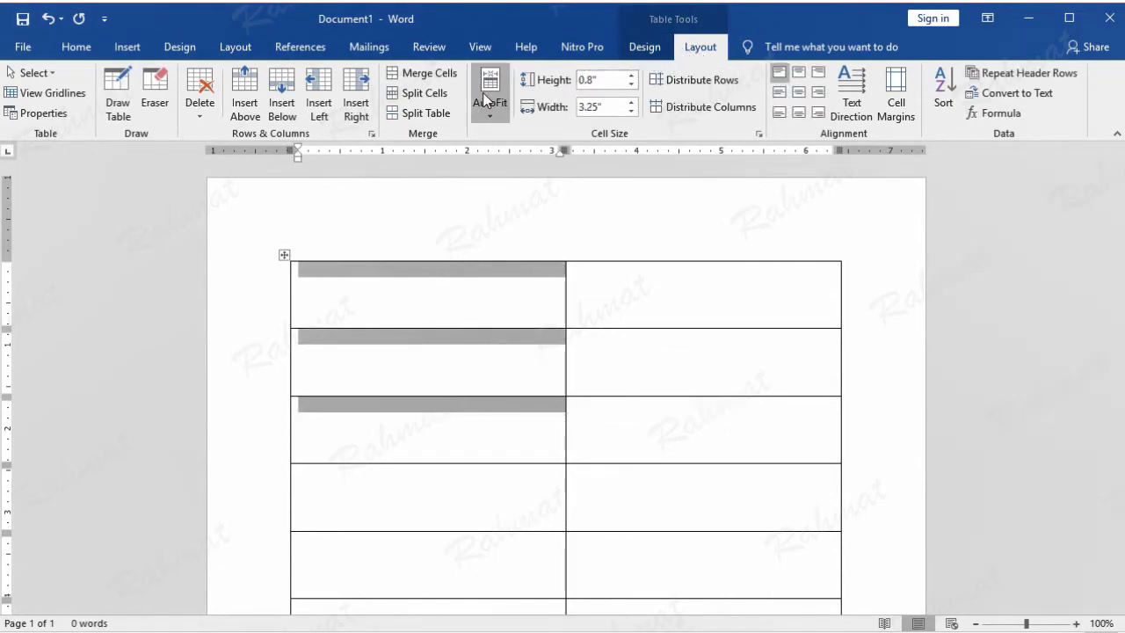
{"action": "left_click", "coordinate": [447, 75]}
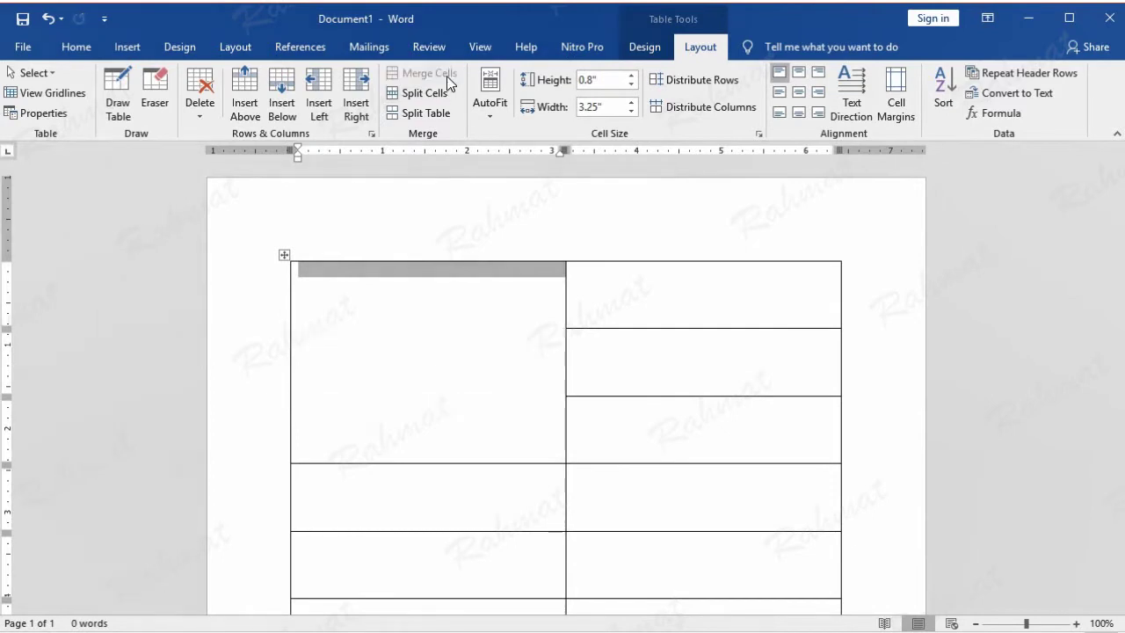
- Merge the second to fourth cells of the right column into one tall cell
{"action": "left_click_drag", "start_coordinate": [703, 297], "coordinate": [526, 282]}
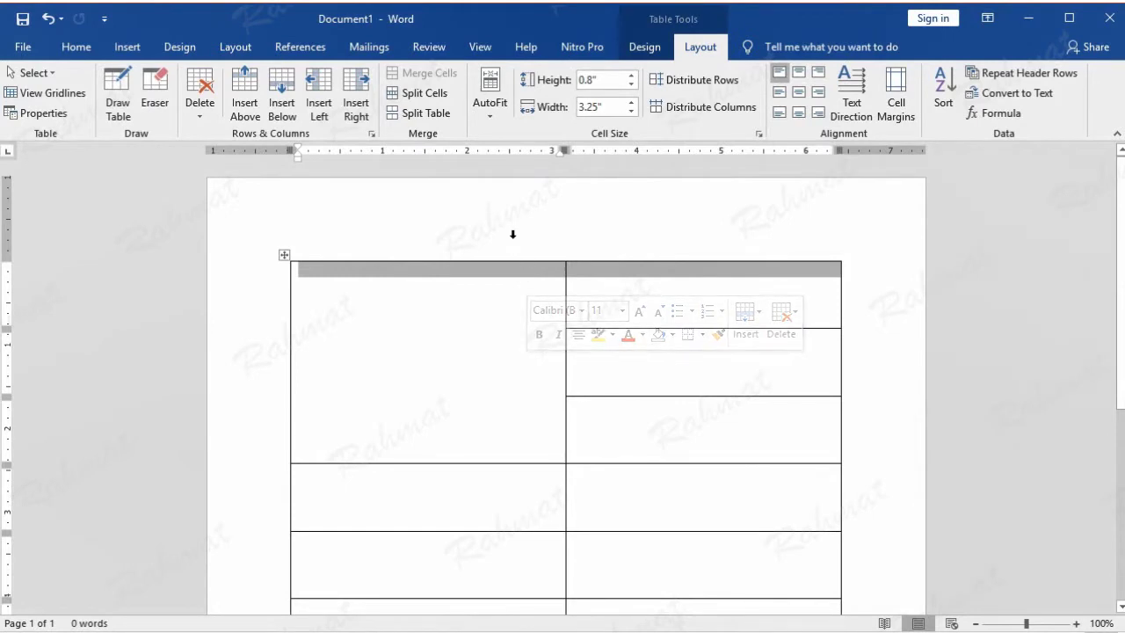
{"action": "left_click", "coordinate": [798, 296]}
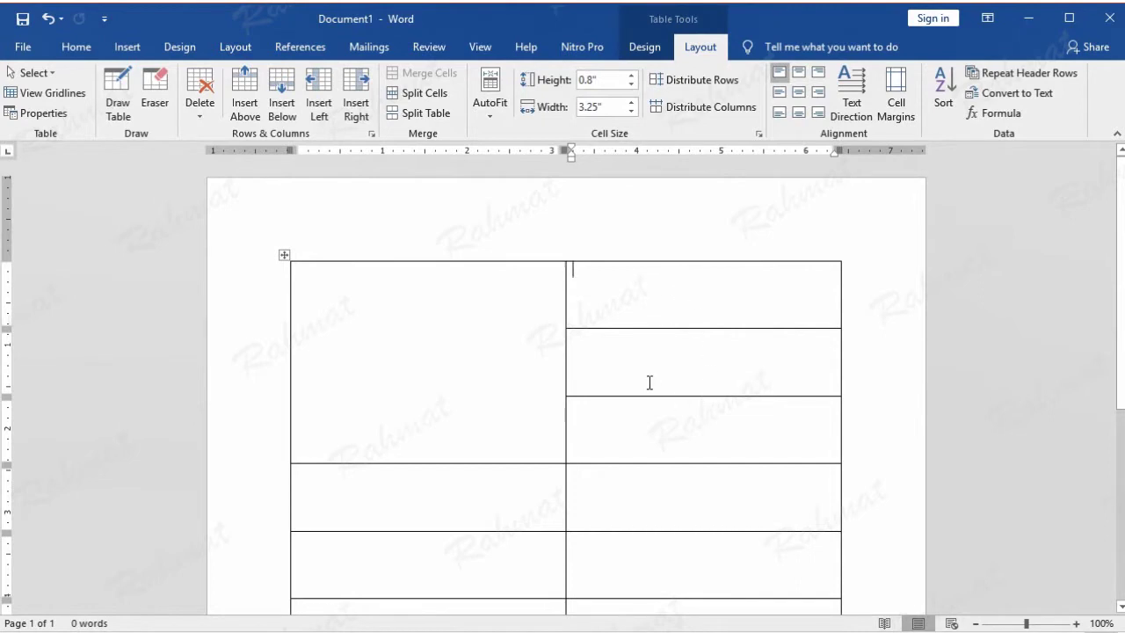
{"action": "left_click_drag", "start_coordinate": [645, 369], "coordinate": [705, 473]}
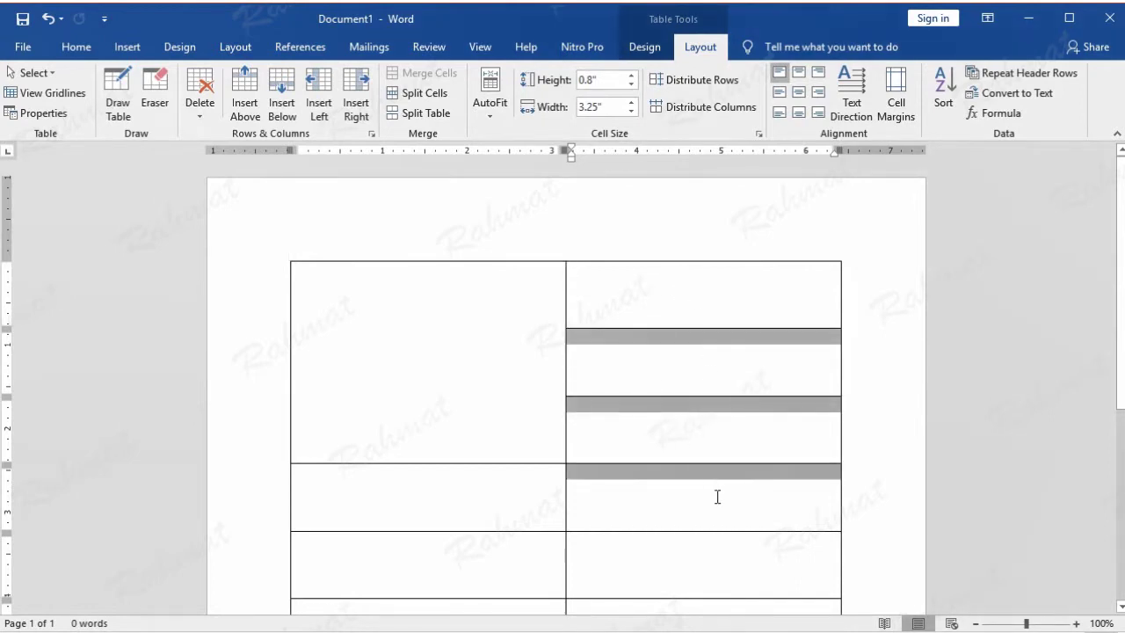
{"action": "left_click", "coordinate": [424, 73]}
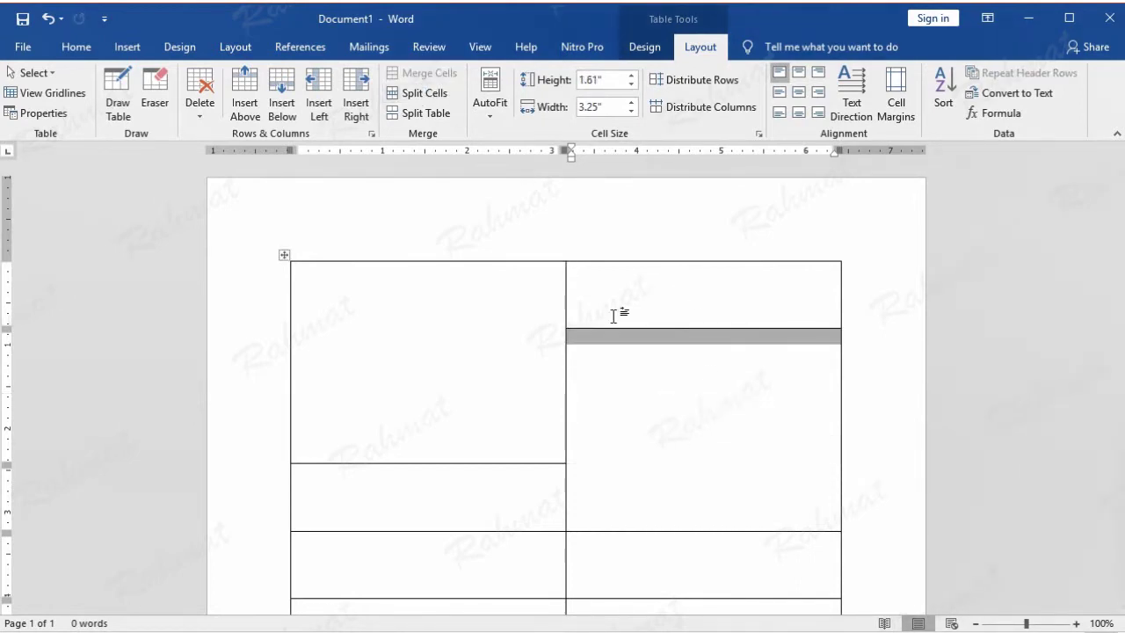
{"action": "left_click", "coordinate": [671, 296]}
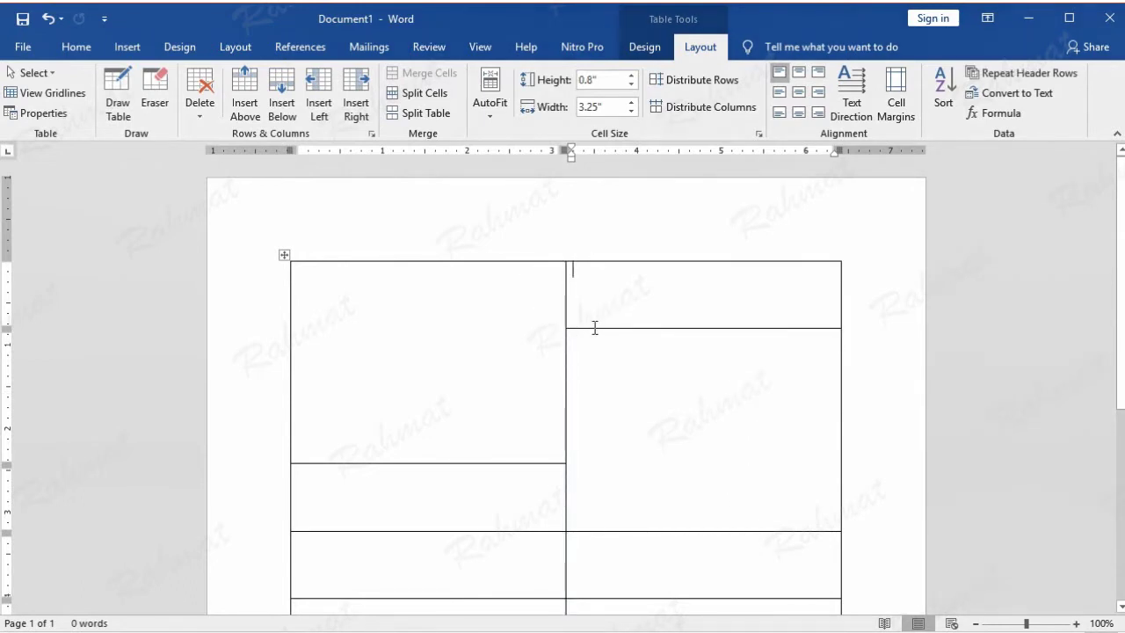
{"action": "left_click", "coordinate": [179, 45]}
- Try removing the whole table's left border, then undo that change
{"action": "left_click", "coordinate": [1074, 103]}
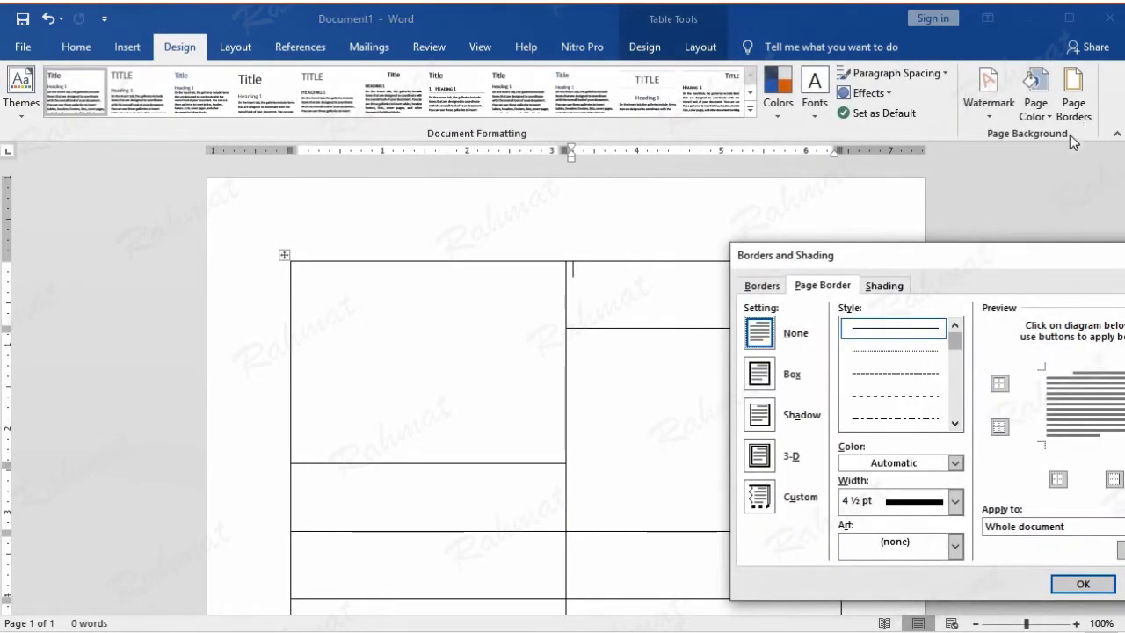
{"action": "left_click", "coordinate": [771, 287]}
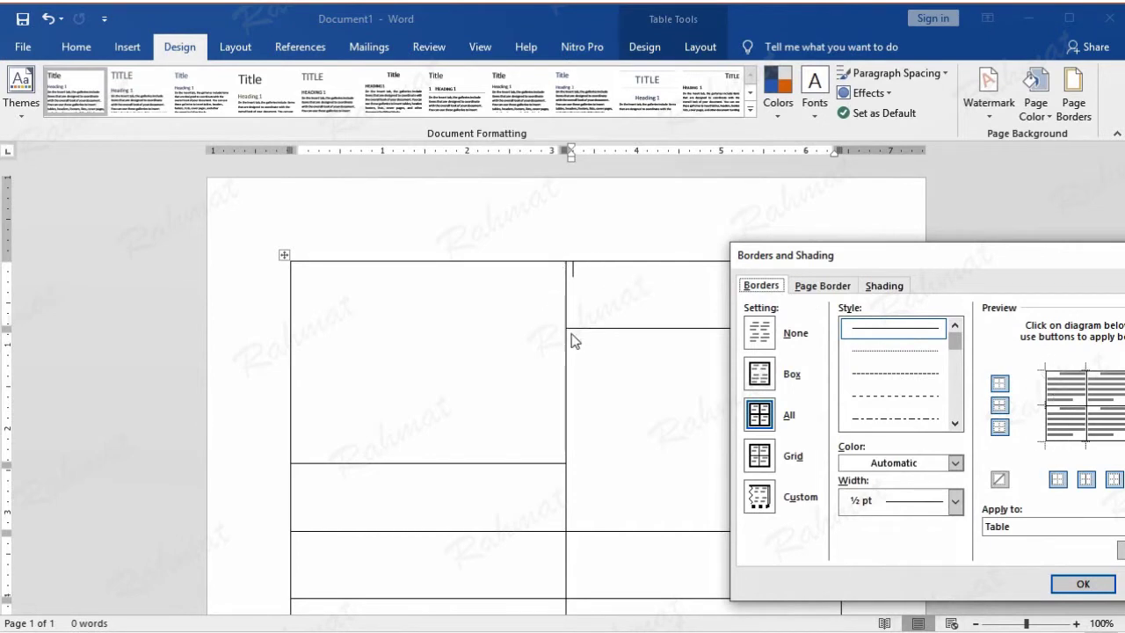
{"action": "left_click", "coordinate": [1055, 402]}
{"action": "left_click", "coordinate": [1083, 584]}
{"action": "left_click", "coordinate": [47, 19]}
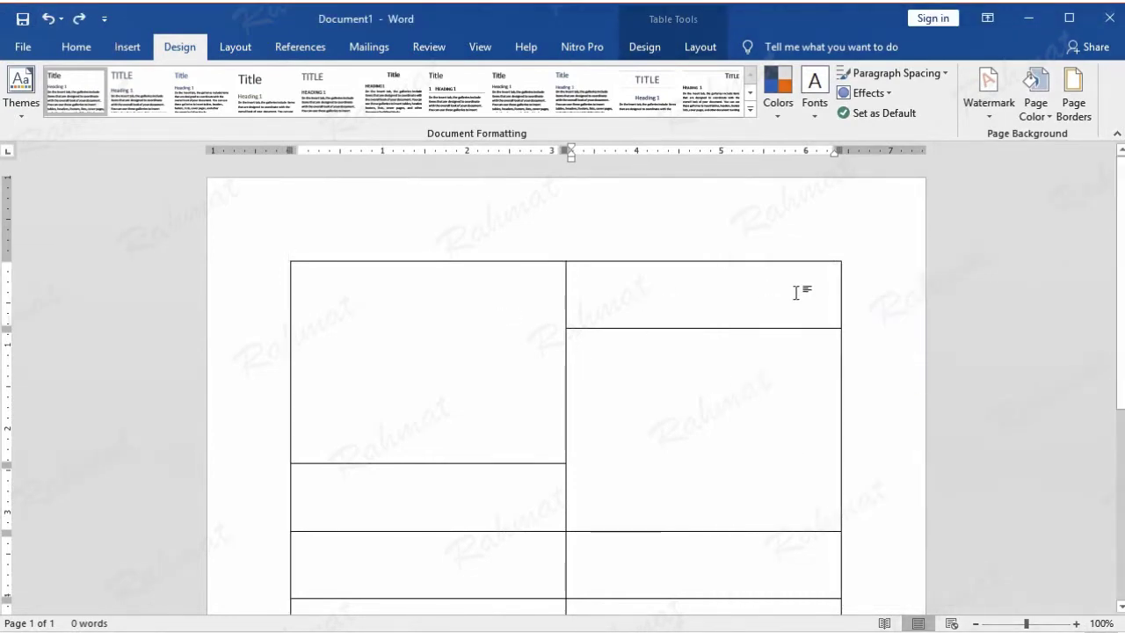
- Remove the left border of the short top-right cell
{"action": "left_click", "coordinate": [567, 277]}
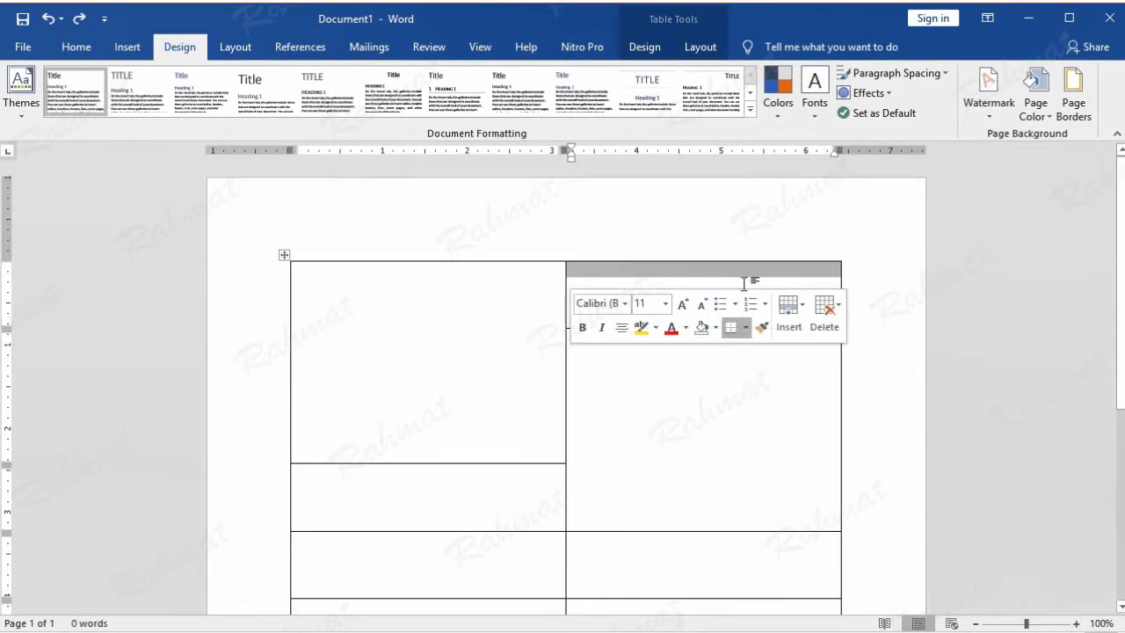
{"action": "left_click", "coordinate": [1078, 105]}
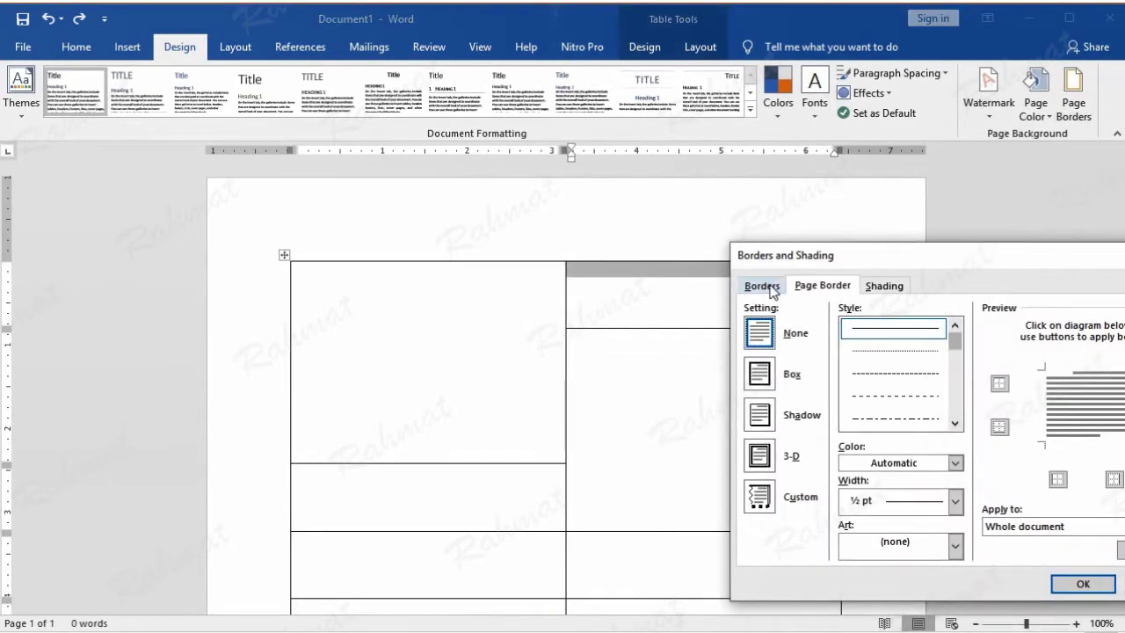
{"action": "left_click", "coordinate": [762, 286]}
{"action": "left_click", "coordinate": [1044, 398]}
{"action": "left_click_drag", "start_coordinate": [1010, 253], "coordinate": [909, 355]}
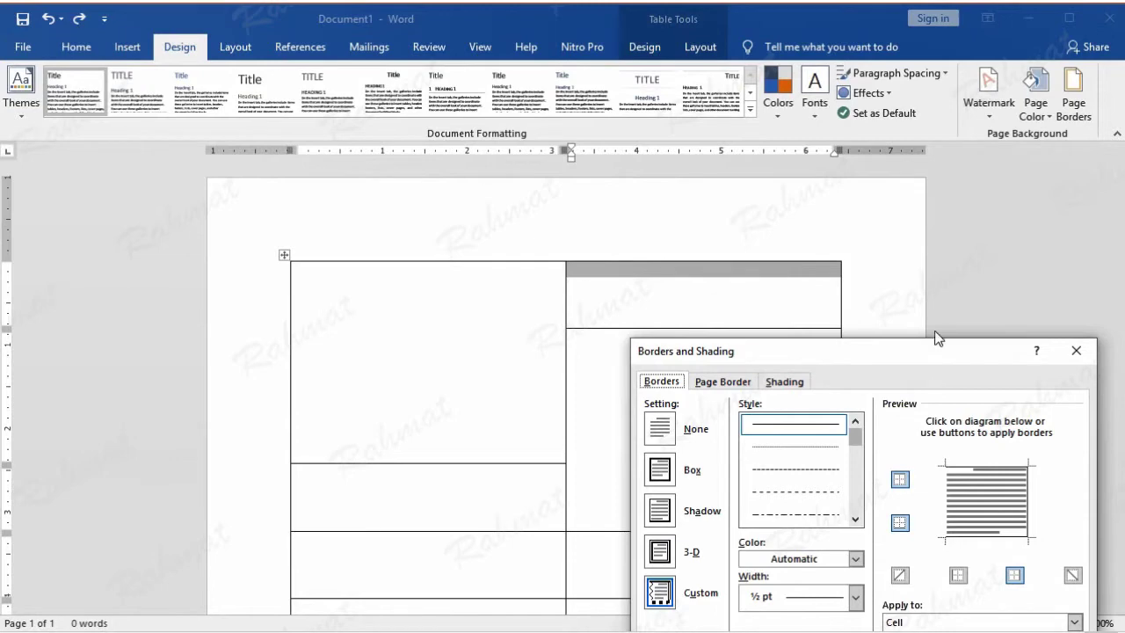
{"action": "left_click_drag", "start_coordinate": [950, 361], "coordinate": [977, 263]}
{"action": "left_click", "coordinate": [1007, 585]}
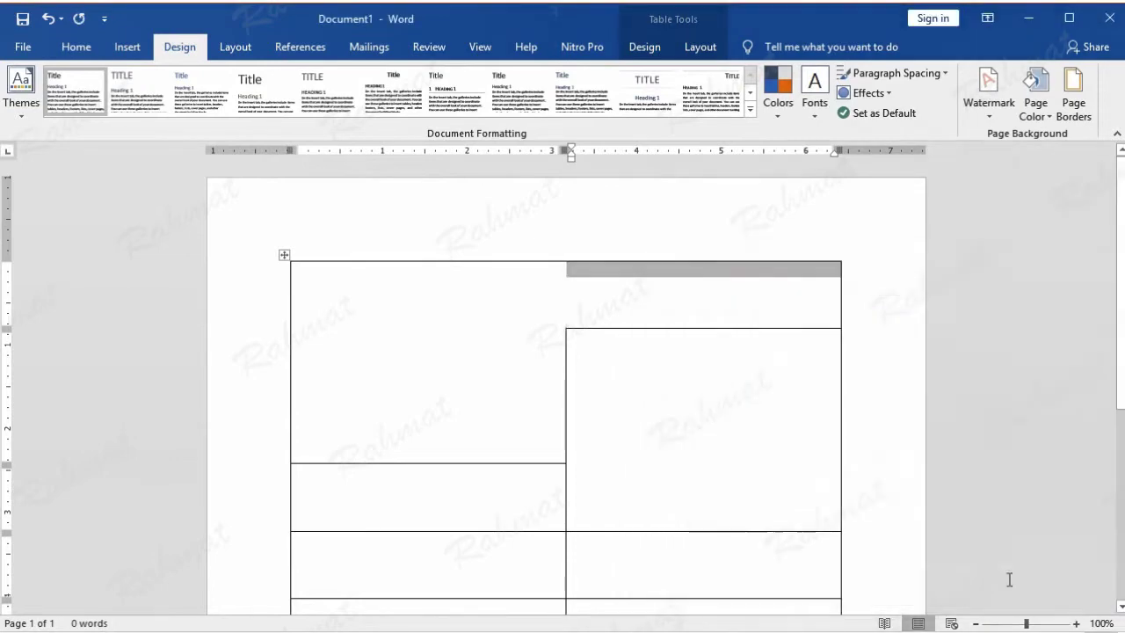
{"action": "left_click", "coordinate": [528, 488]}
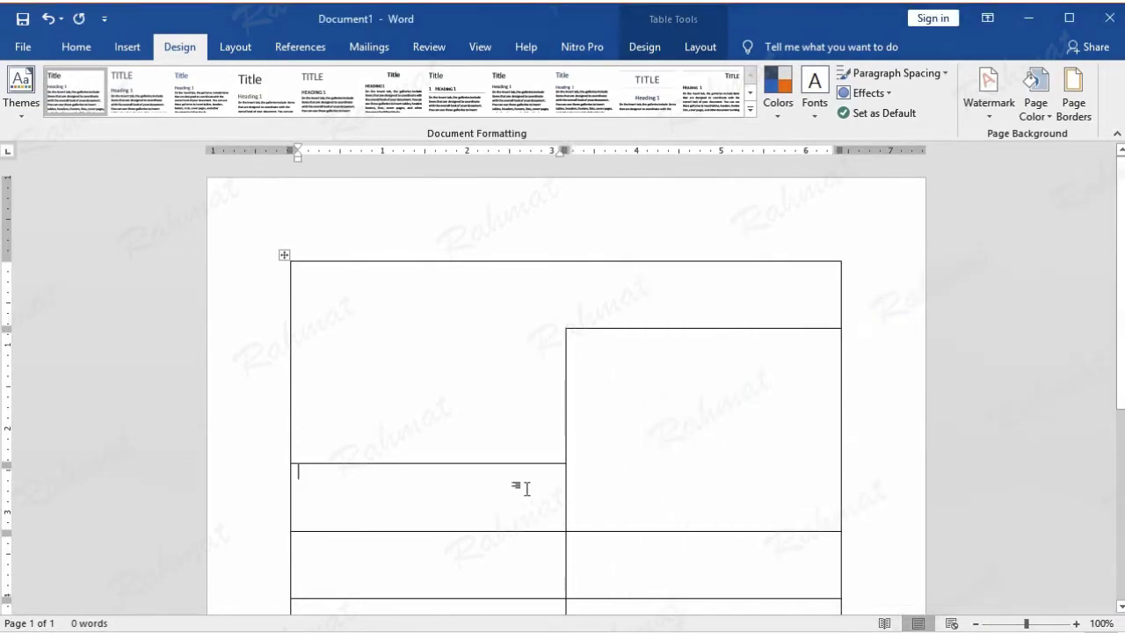
- Remove the right border of the short left cell below the tall left block
{"action": "left_click", "coordinate": [295, 486]}
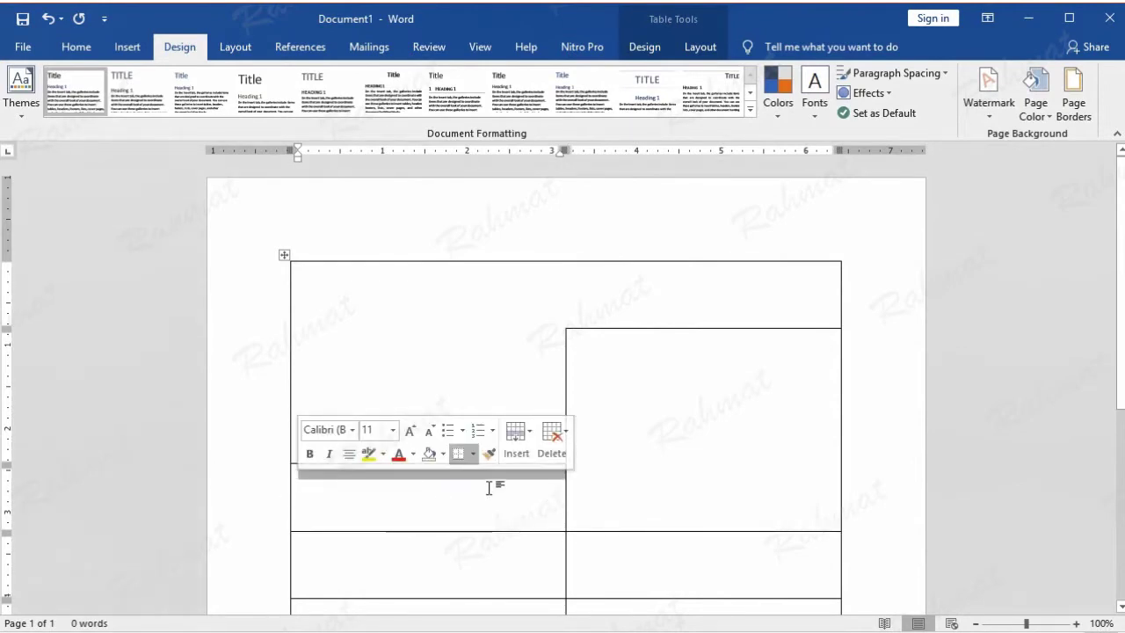
{"action": "left_click", "coordinate": [1082, 115]}
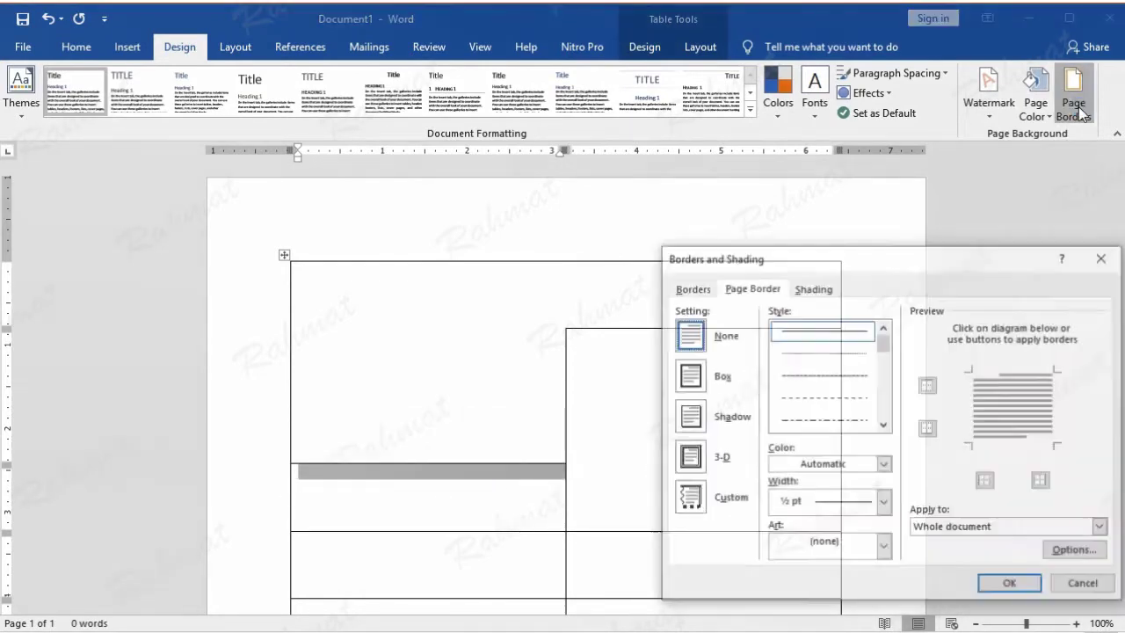
{"action": "left_click", "coordinate": [703, 294]}
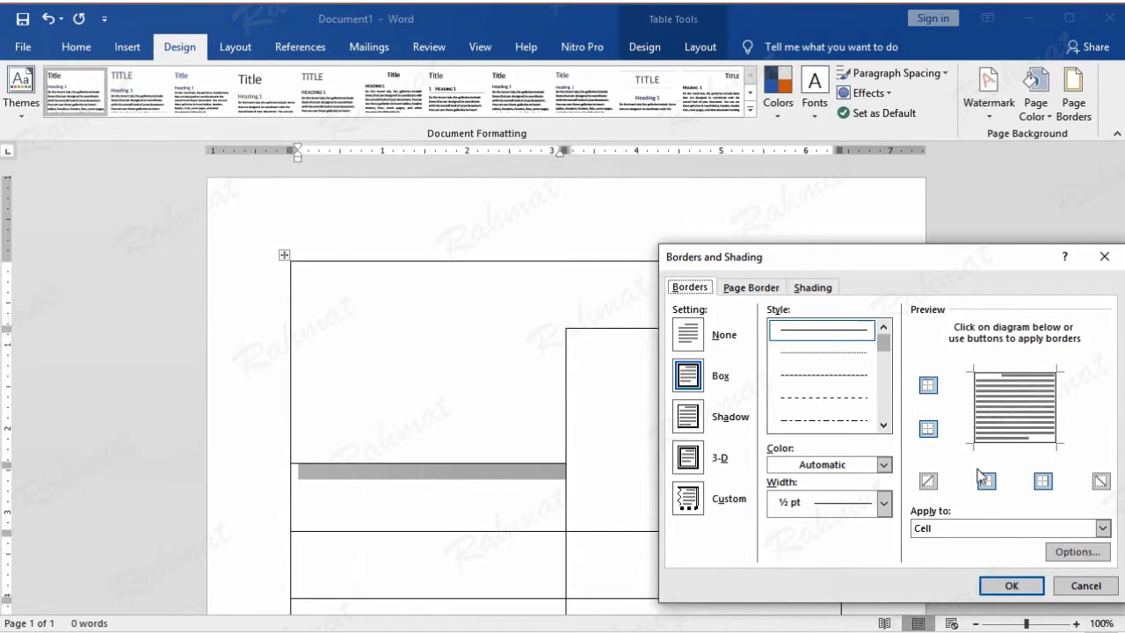
{"action": "left_click", "coordinate": [1055, 396]}
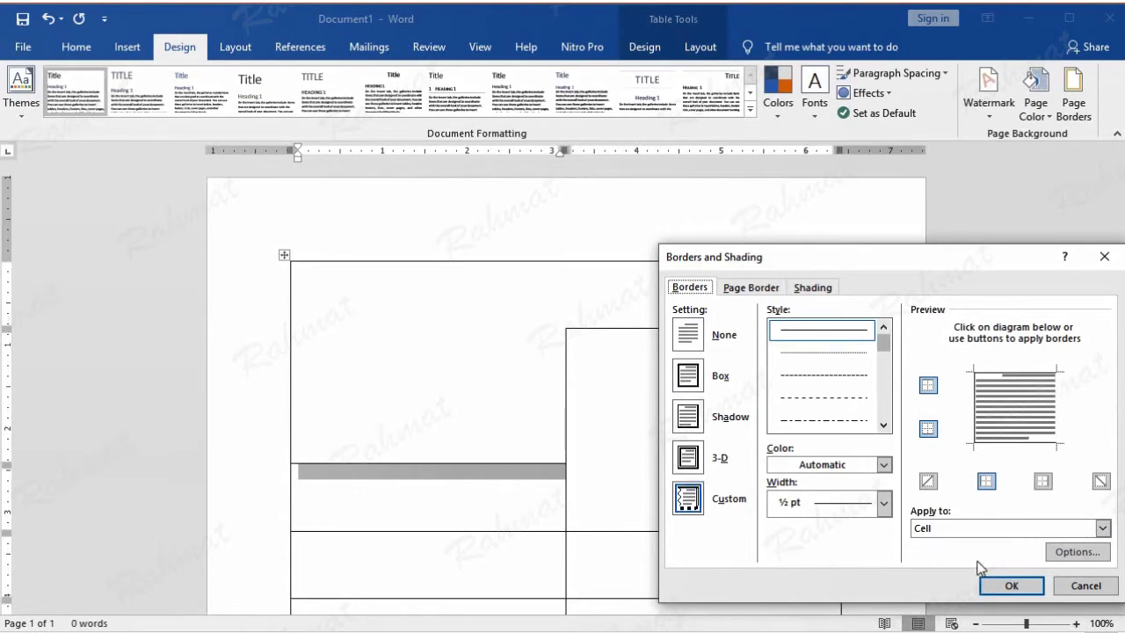
{"action": "left_click", "coordinate": [1002, 586]}
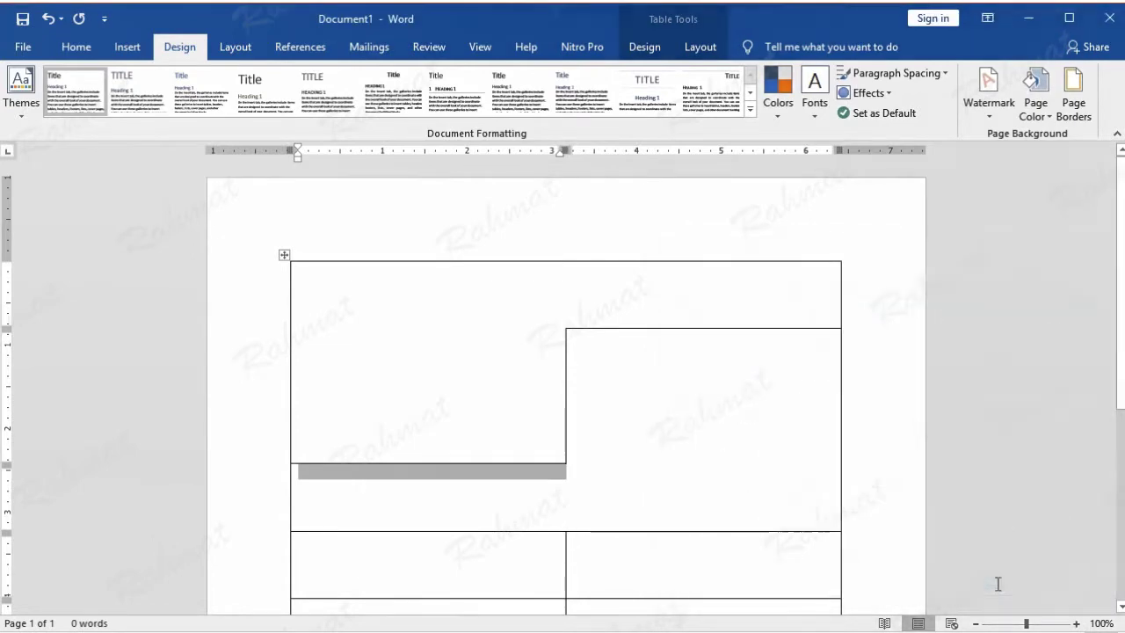
{"action": "scroll", "coordinate": [963, 376], "scroll_direction": "down", "scroll_amount": 4}
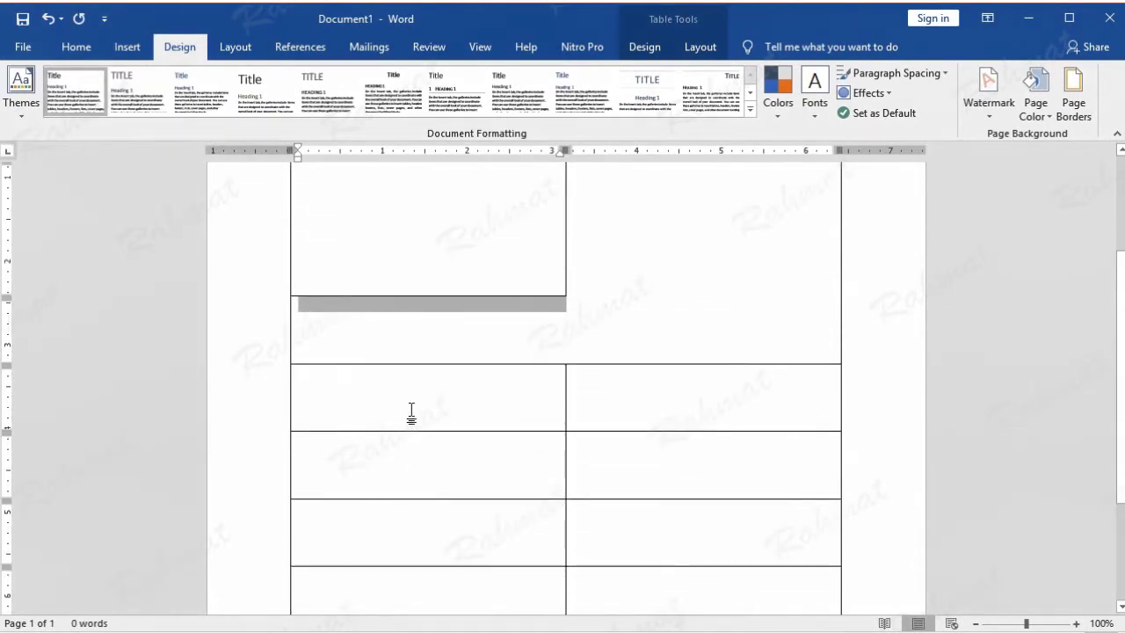
- Merge the next three left-column cells and select the short right cell beside them
{"action": "left_click", "coordinate": [691, 47]}
{"action": "left_click", "coordinate": [430, 74]}
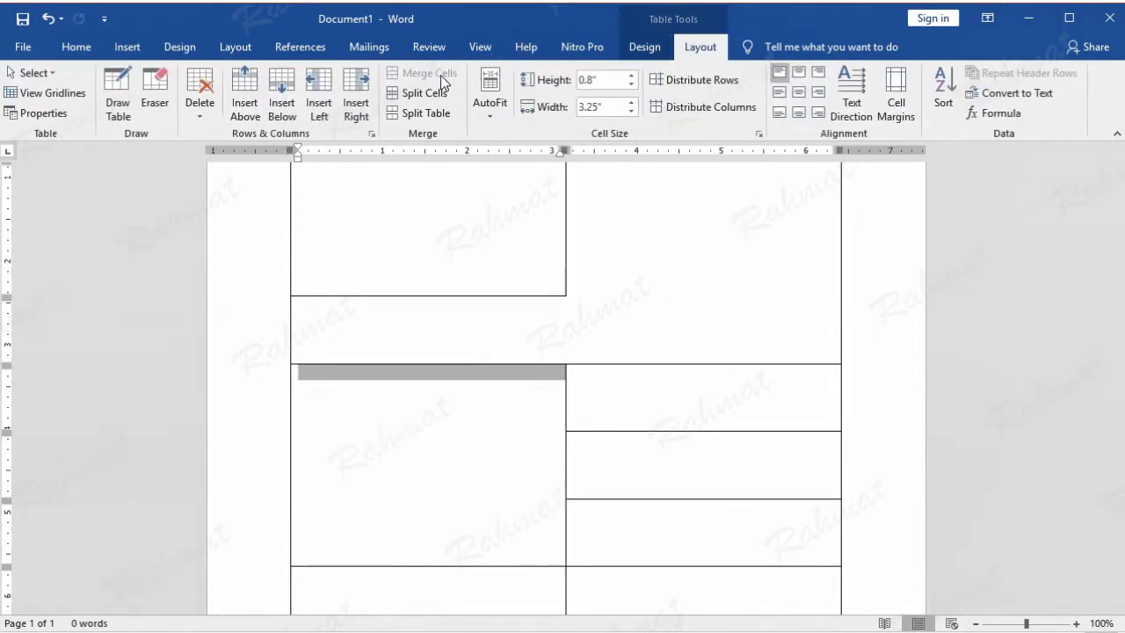
{"action": "left_click", "coordinate": [657, 398]}
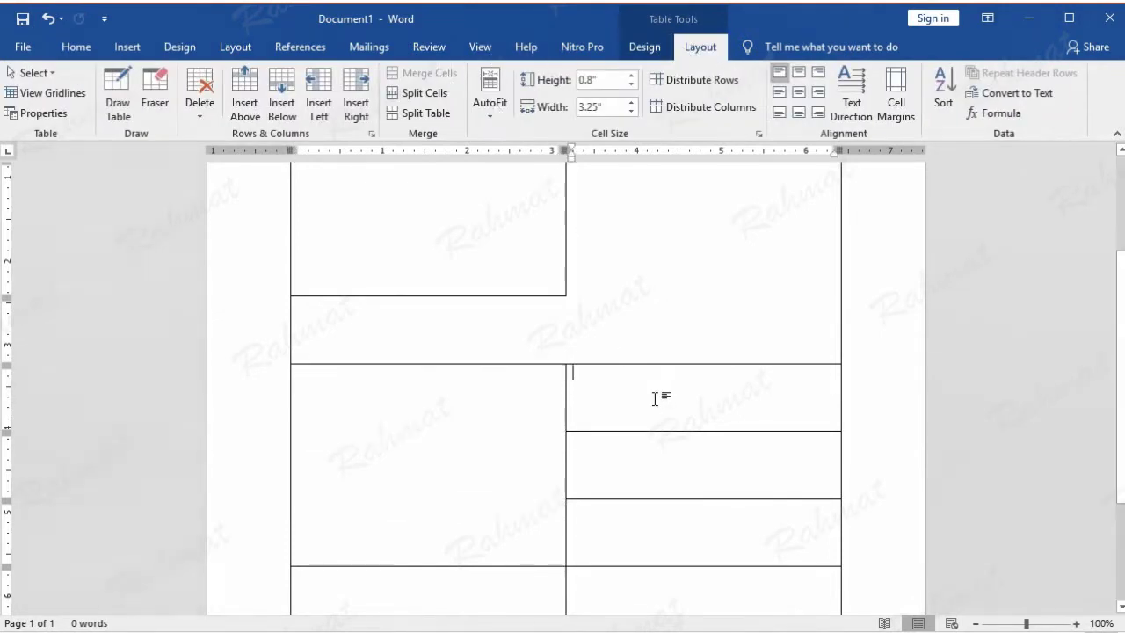
{"action": "left_click", "coordinate": [565, 390]}
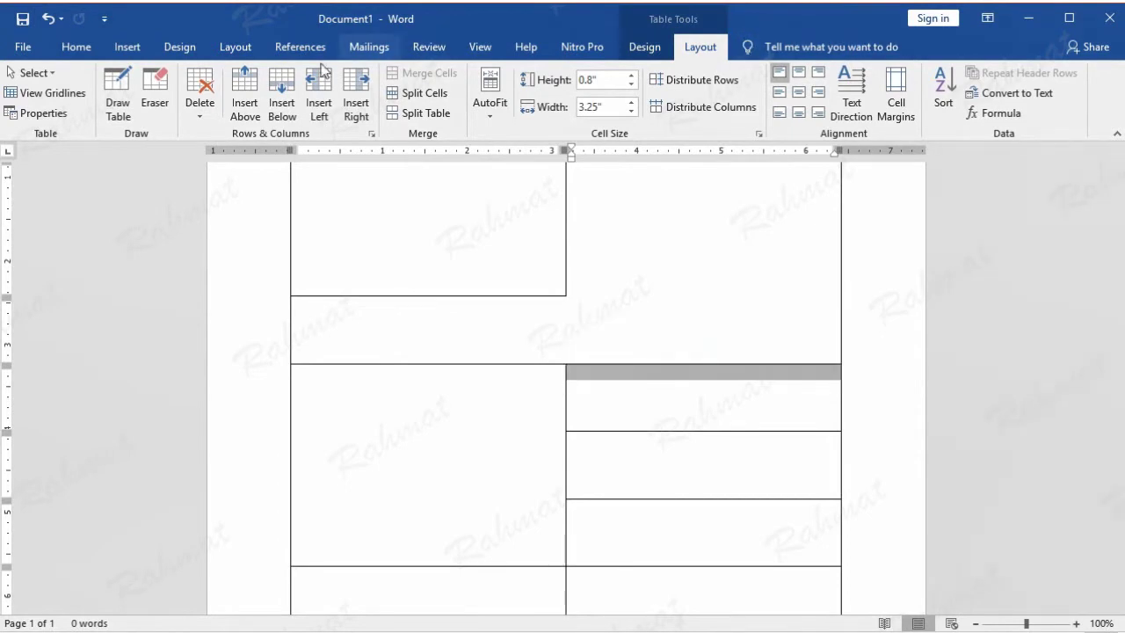
{"action": "left_click", "coordinate": [182, 46]}
{"action": "left_click", "coordinate": [1074, 103]}
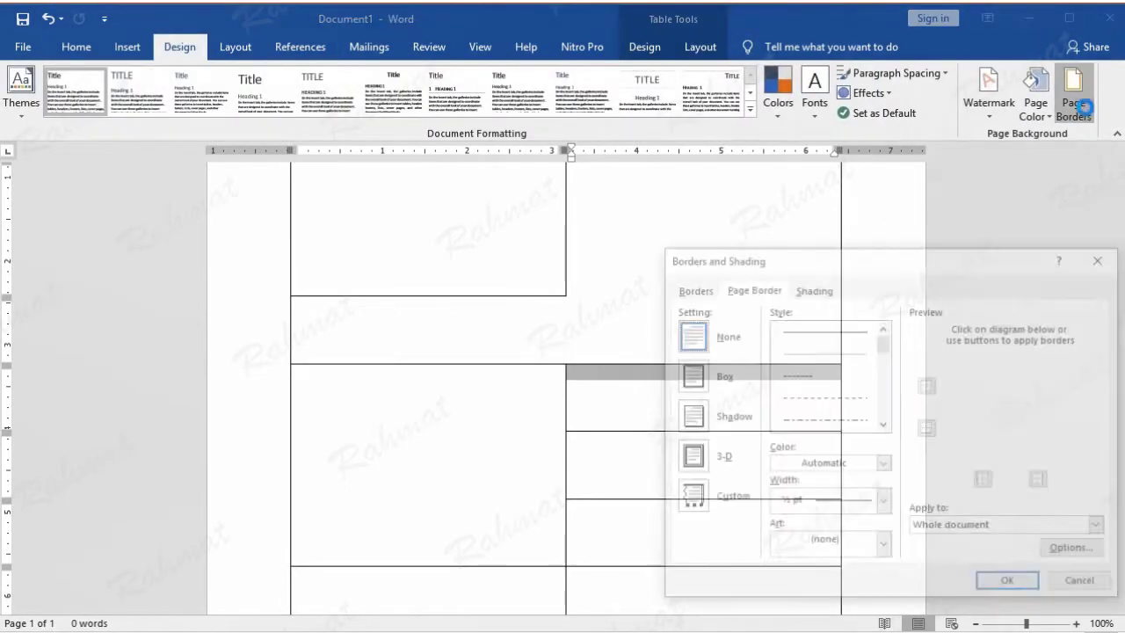
- Remove the left border of the short right cell beside the new tall left cell
{"action": "left_click", "coordinate": [690, 287]}
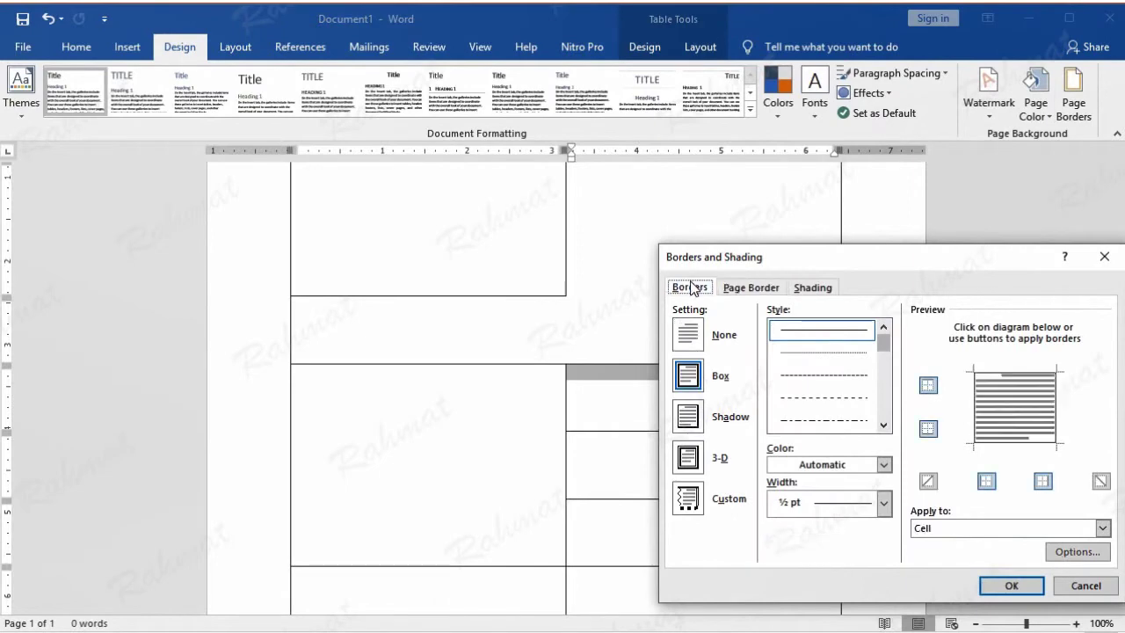
{"action": "left_click", "coordinate": [976, 398]}
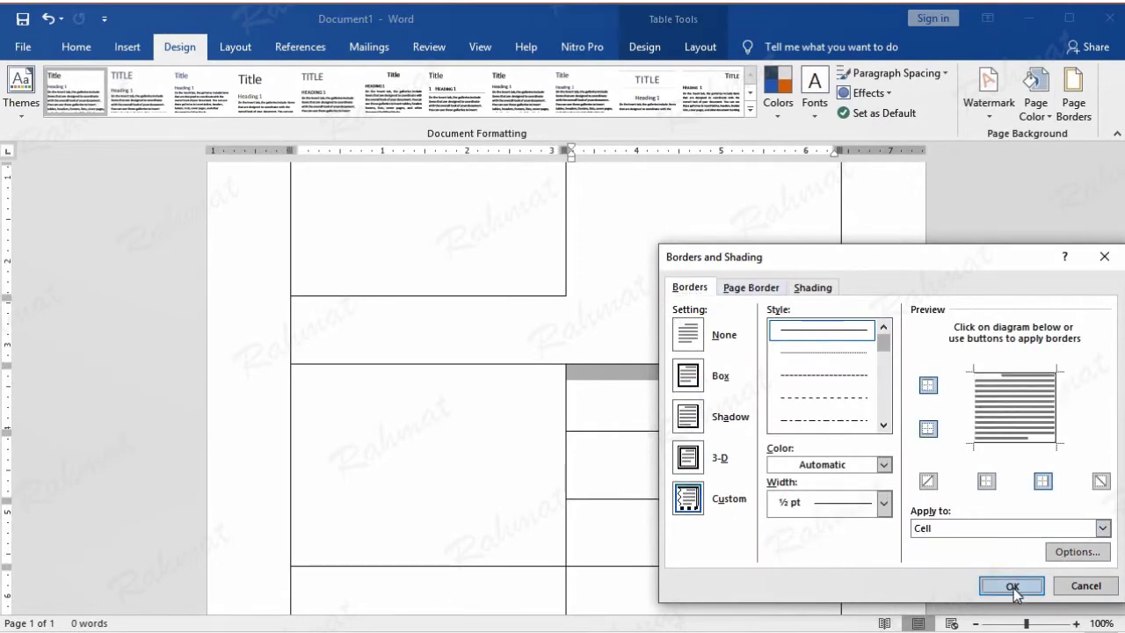
{"action": "left_click", "coordinate": [1011, 586]}
{"action": "scroll", "coordinate": [1023, 513], "scroll_direction": "down", "scroll_amount": 2}
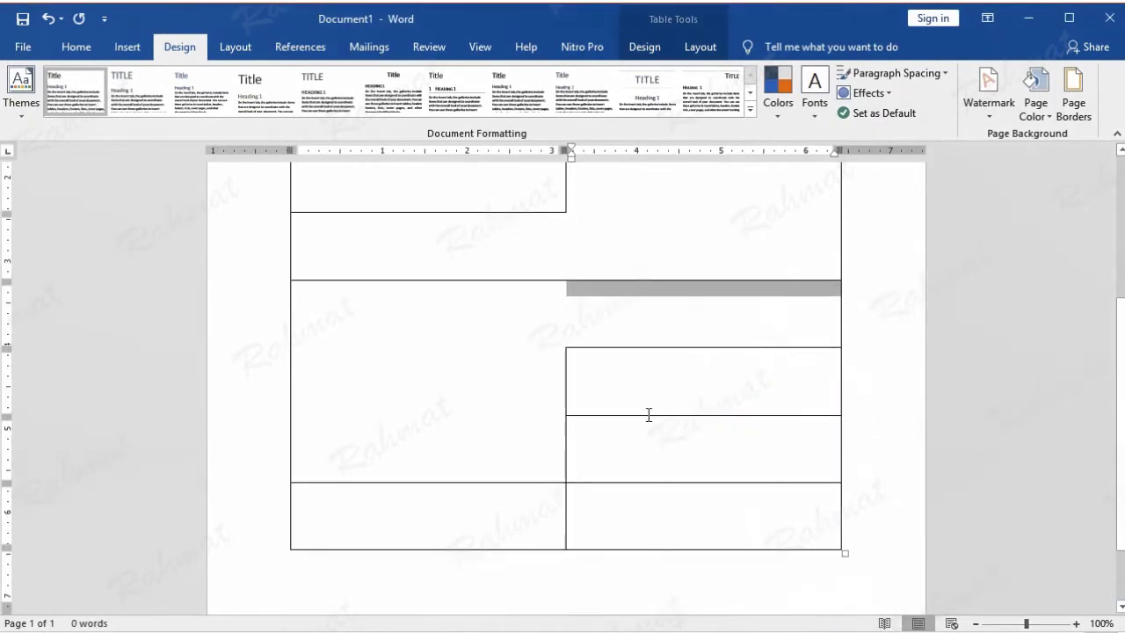
{"action": "scroll", "coordinate": [851, 401], "scroll_direction": "up", "scroll_amount": 4}
{"action": "scroll", "coordinate": [851, 400], "scroll_direction": "down", "scroll_amount": 4}
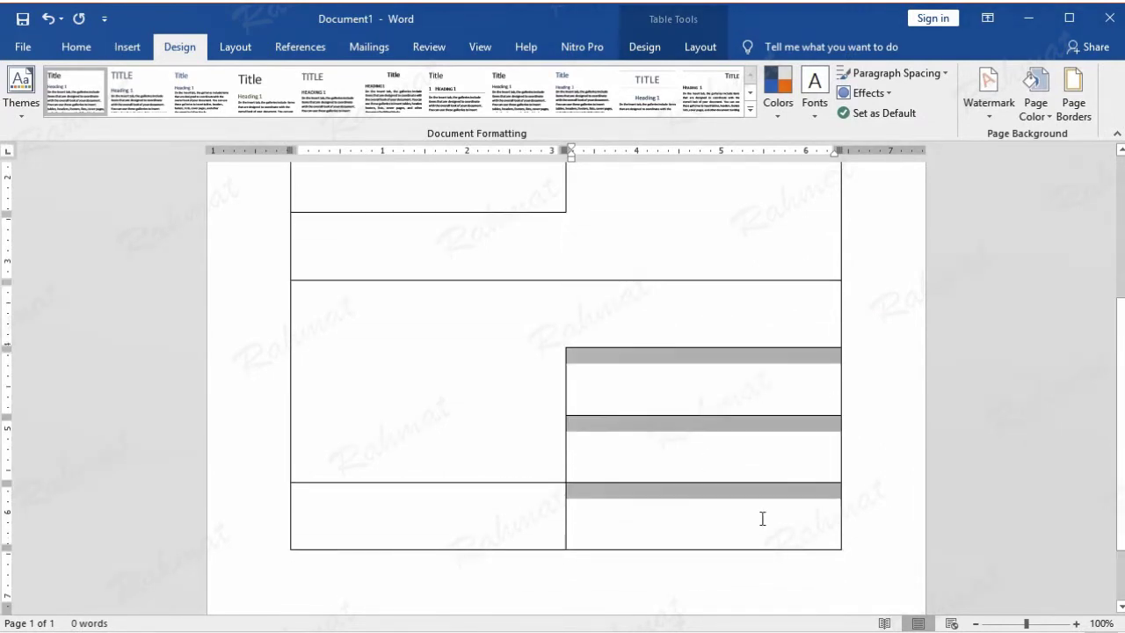
- Merge the three lower right-column cells into one tall cell
{"action": "left_click", "coordinate": [701, 46]}
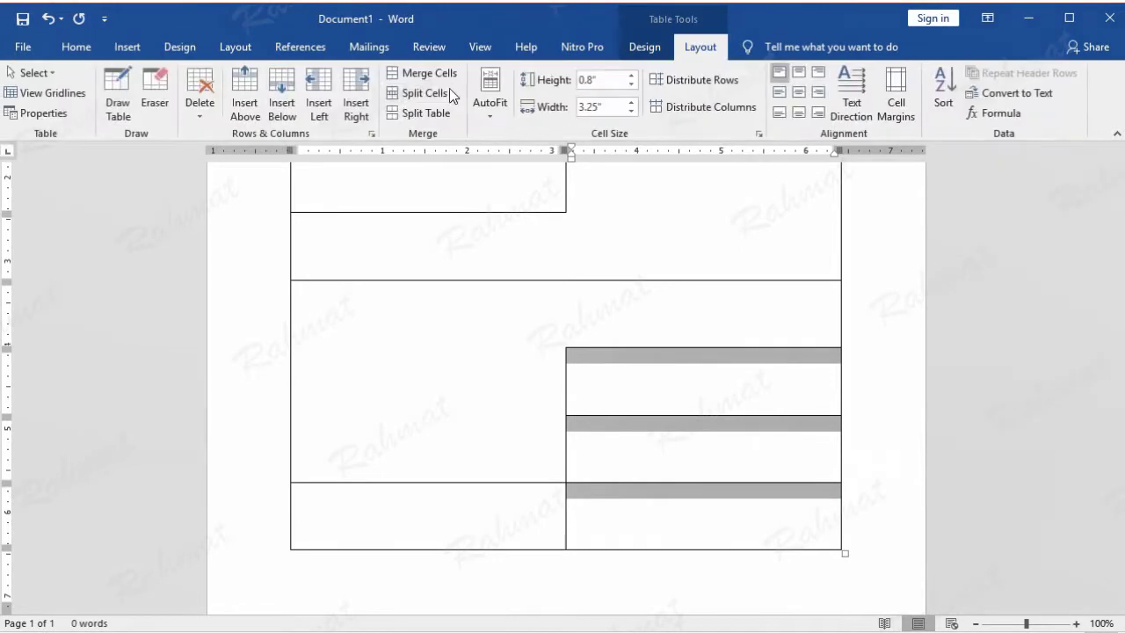
{"action": "left_click", "coordinate": [427, 73]}
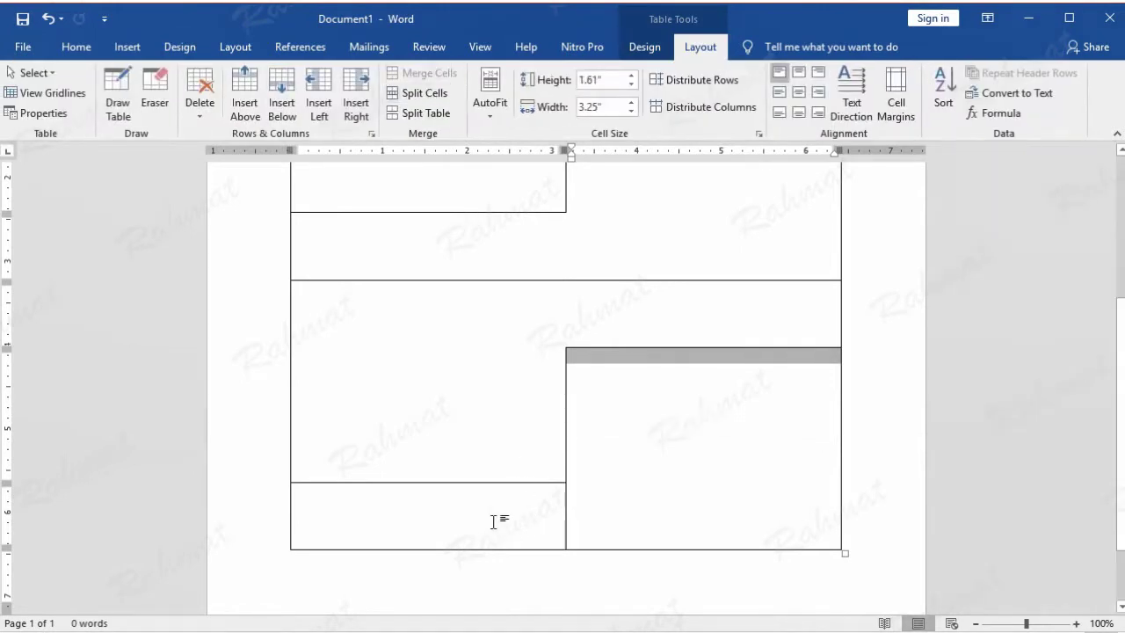
{"action": "left_click", "coordinate": [292, 513]}
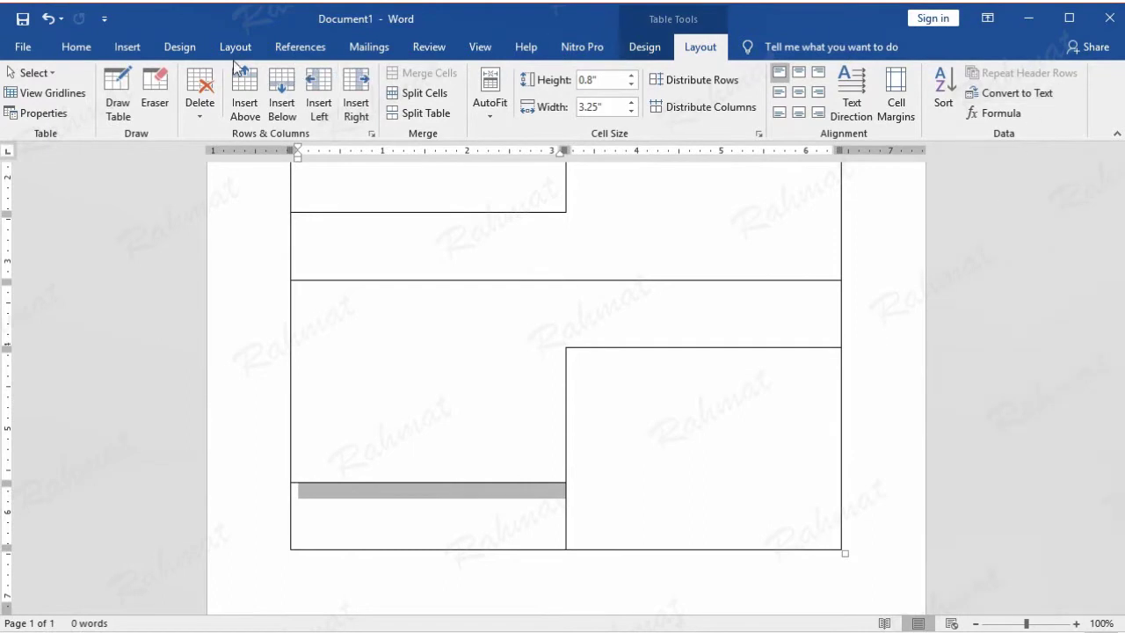
{"action": "left_click", "coordinate": [180, 46]}
- Remove the right border of the bottom-left cell
{"action": "left_click", "coordinate": [1073, 105]}
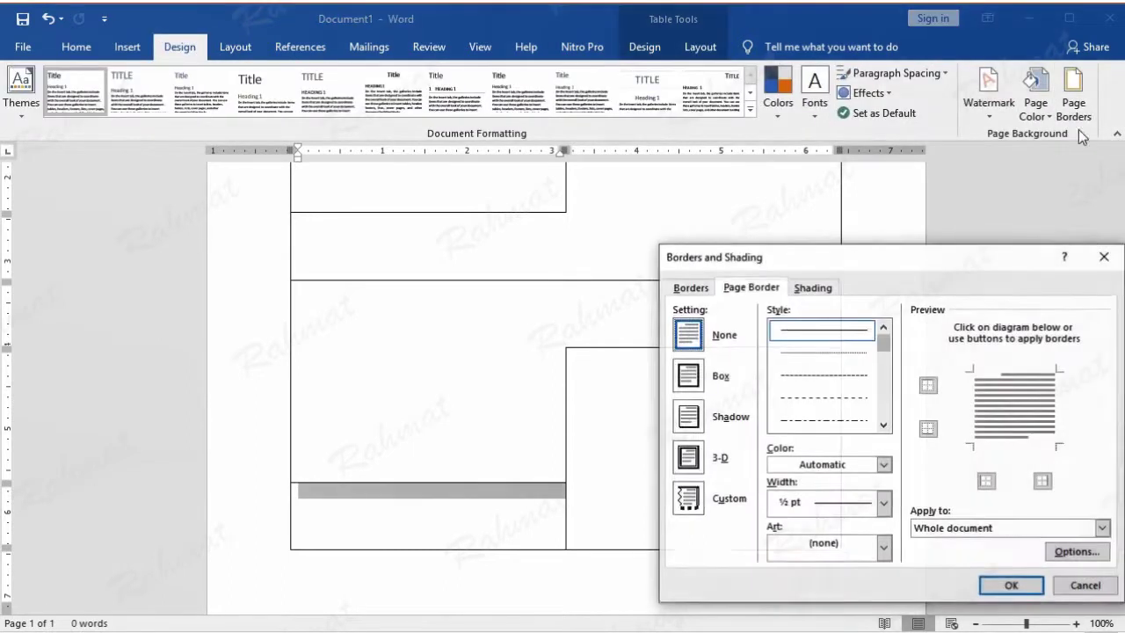
{"action": "left_click", "coordinate": [687, 286]}
{"action": "left_click", "coordinate": [1058, 413]}
{"action": "left_click", "coordinate": [1011, 586]}
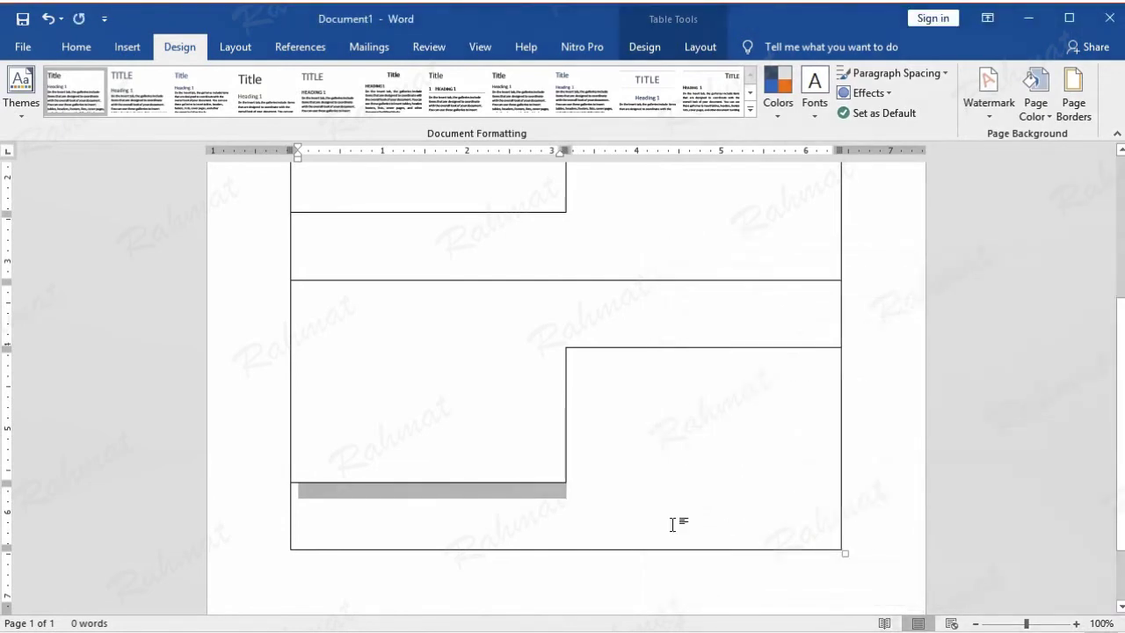
- Scroll back up to the top of the staggered table
{"action": "scroll", "coordinate": [974, 404], "scroll_direction": "up", "scroll_amount": 3}
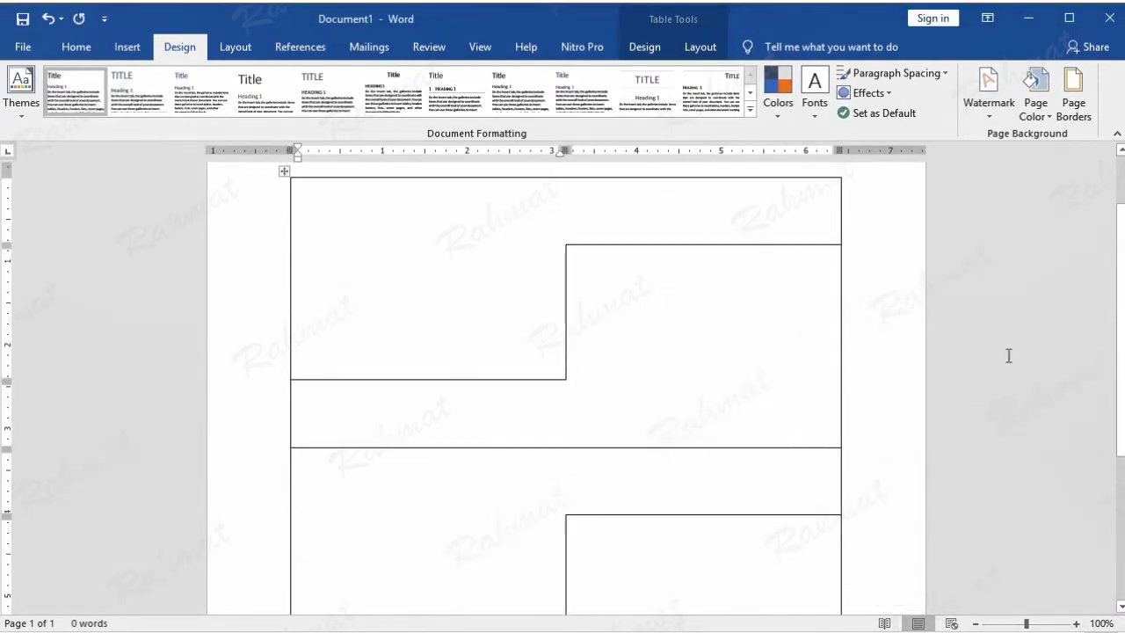
{"action": "scroll", "coordinate": [1009, 355], "scroll_direction": "up", "scroll_amount": 2}
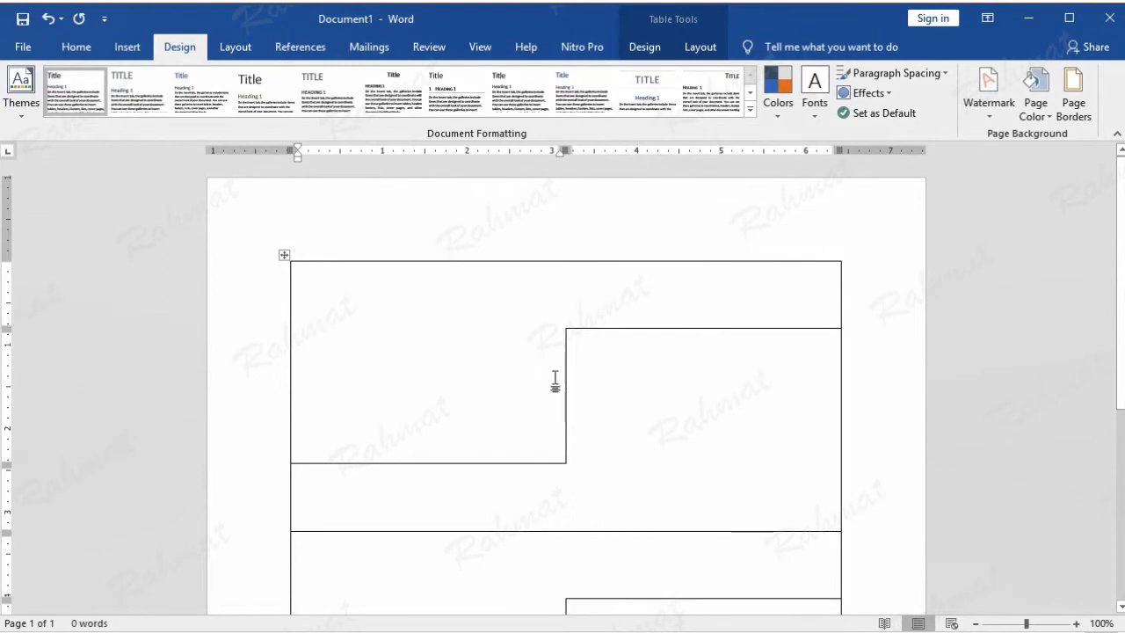
{"action": "scroll", "coordinate": [748, 361], "scroll_direction": "down", "scroll_amount": 2}
{"action": "scroll", "coordinate": [751, 359], "scroll_direction": "down", "scroll_amount": 3}
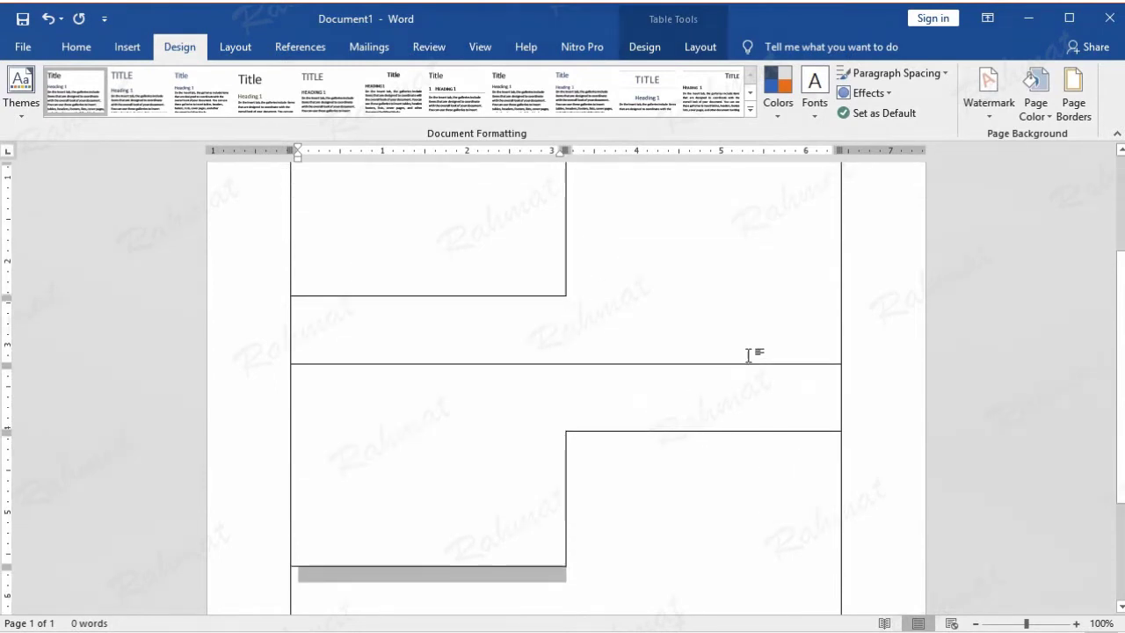
{"action": "scroll", "coordinate": [756, 343], "scroll_direction": "up", "scroll_amount": 2}
{"action": "scroll", "coordinate": [756, 343], "scroll_direction": "up", "scroll_amount": 2}
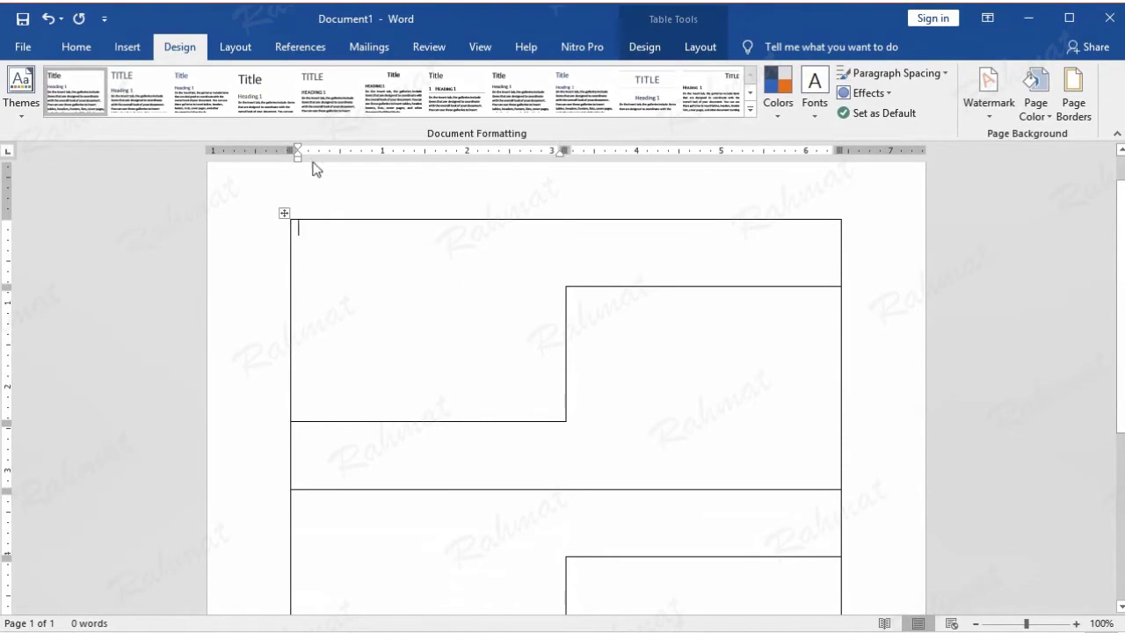
{"action": "left_click", "coordinate": [128, 47]}
- Insert img12 from C:\Windows\Web\Wallpaper\Flowers into the table's first cell
{"action": "left_click", "coordinate": [162, 77]}
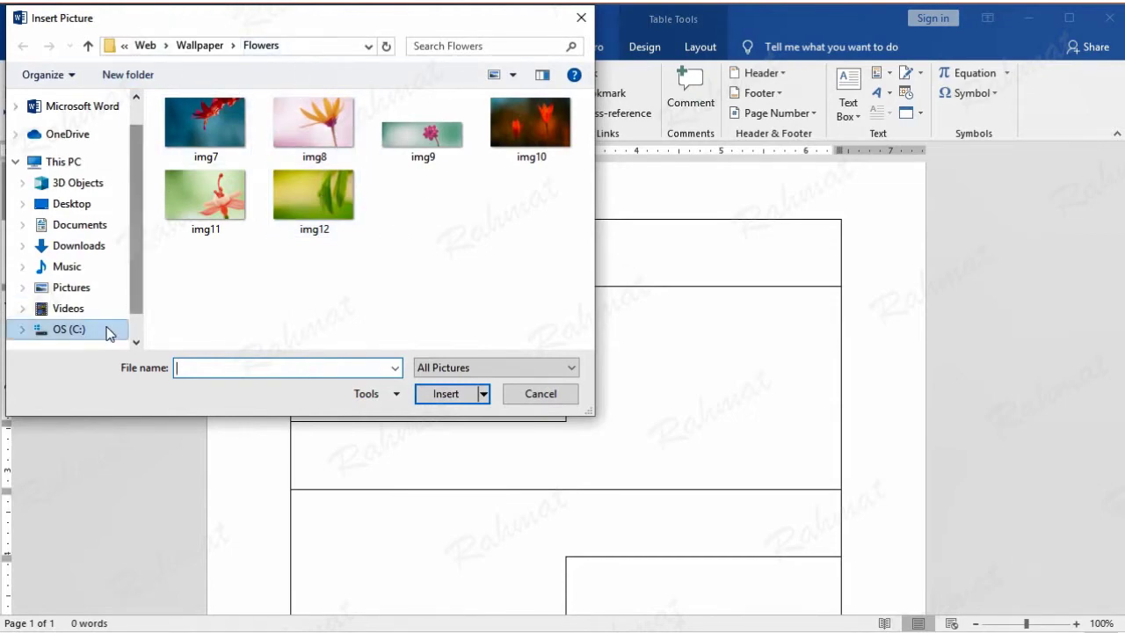
{"action": "left_click", "coordinate": [76, 332]}
{"action": "double_click", "coordinate": [187, 204]}
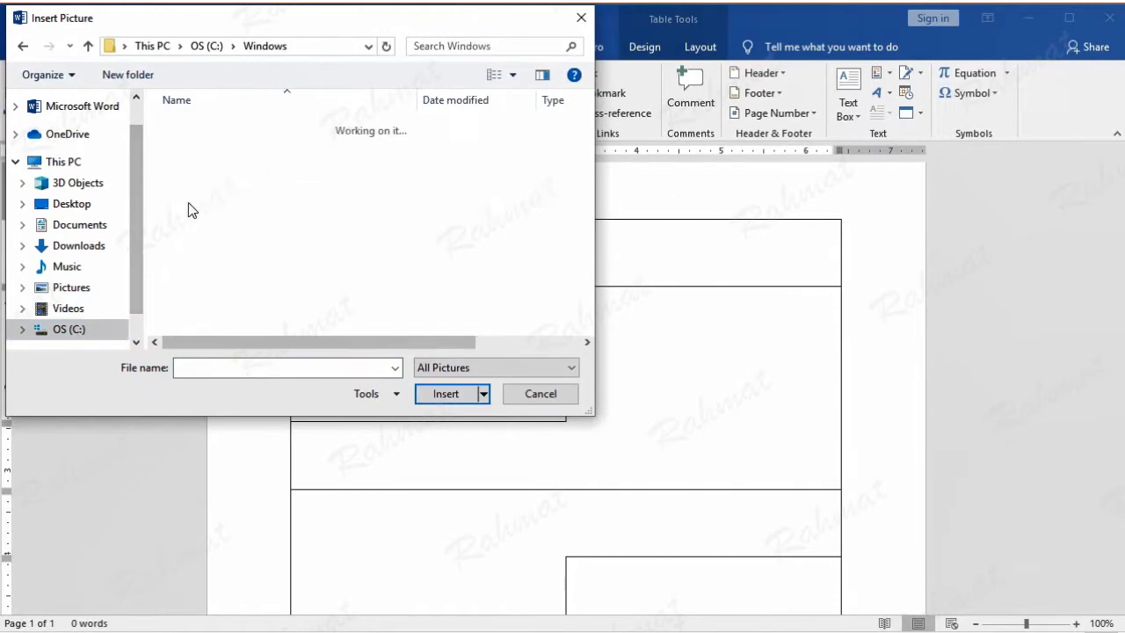
{"action": "scroll", "coordinate": [314, 238], "scroll_direction": "down", "scroll_amount": 8}
{"action": "scroll", "coordinate": [318, 247], "scroll_direction": "down", "scroll_amount": 8}
{"action": "scroll", "coordinate": [321, 248], "scroll_direction": "down", "scroll_amount": 3}
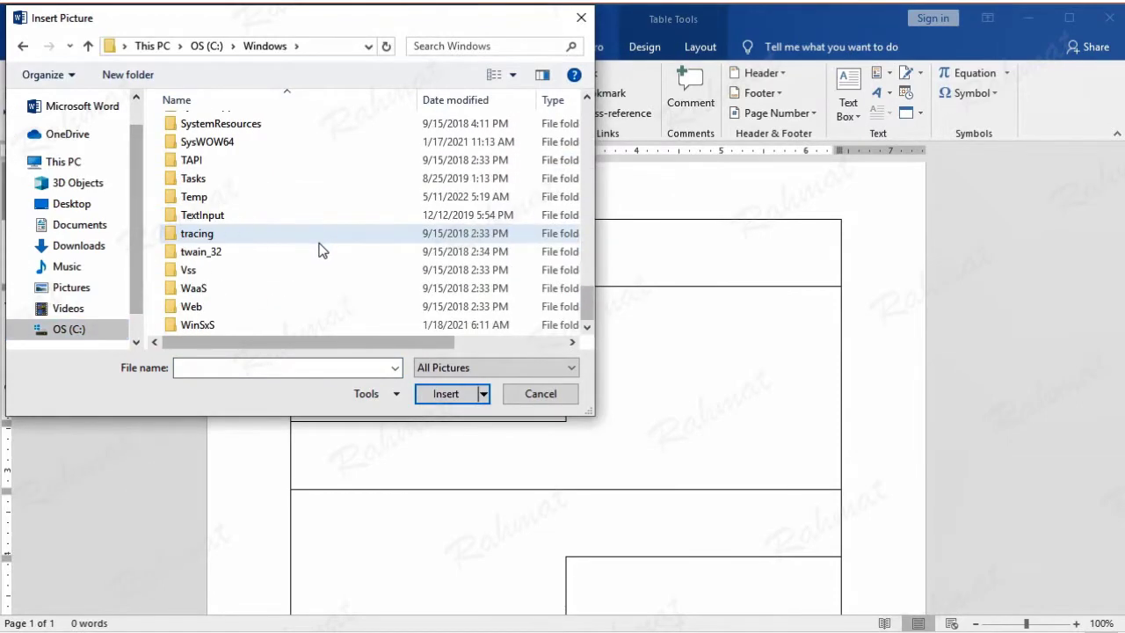
{"action": "double_click", "coordinate": [203, 306]}
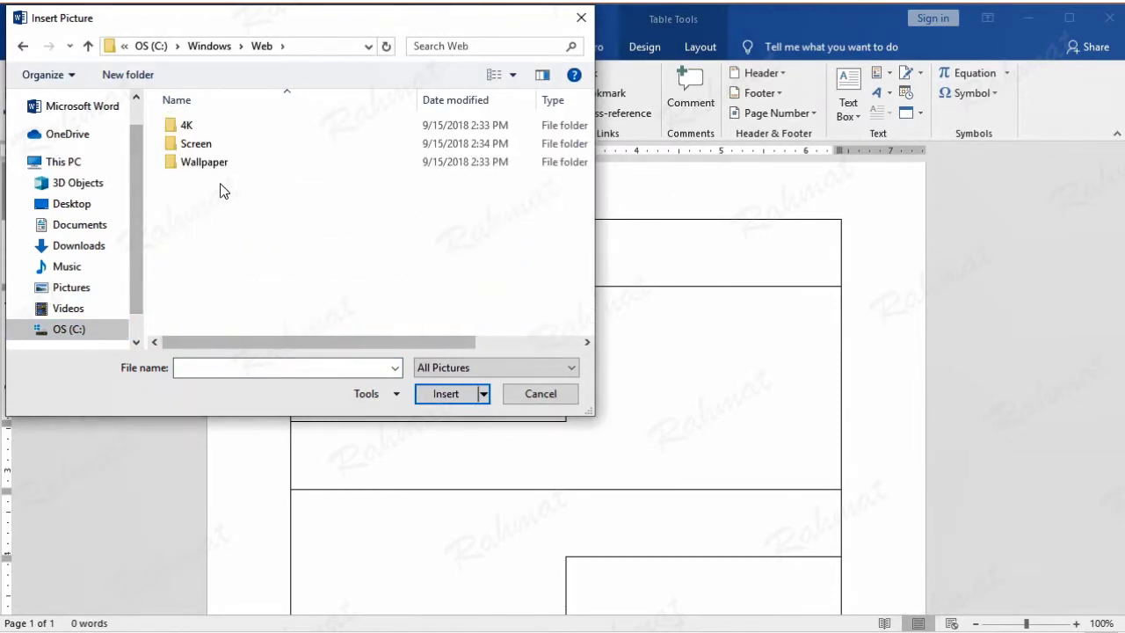
{"action": "double_click", "coordinate": [216, 166]}
{"action": "double_click", "coordinate": [221, 128]}
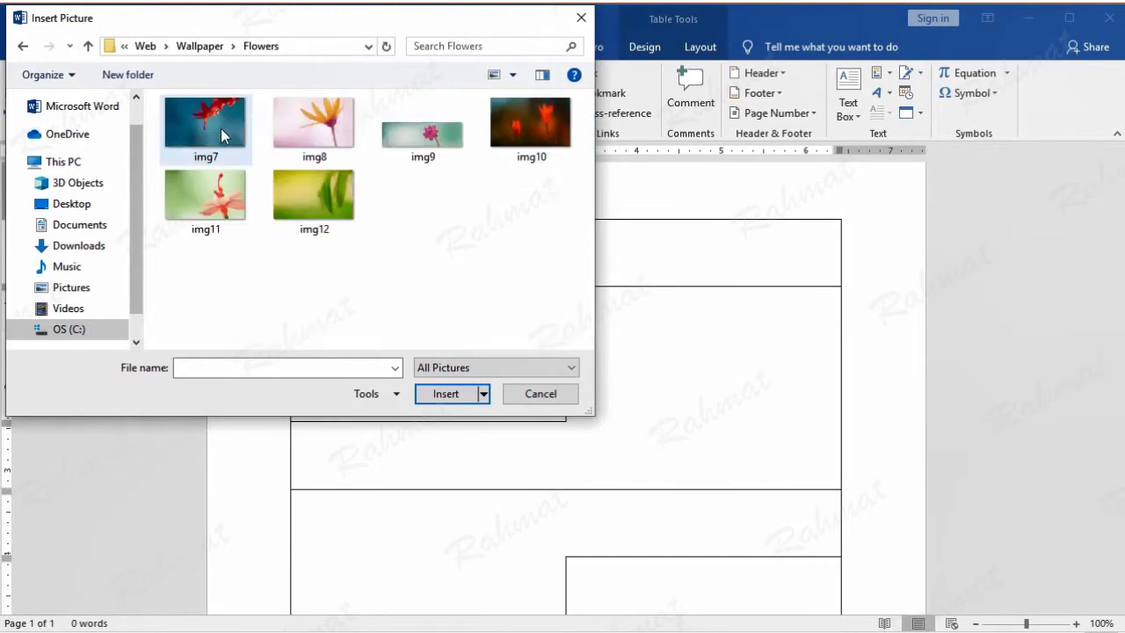
{"action": "double_click", "coordinate": [333, 201]}
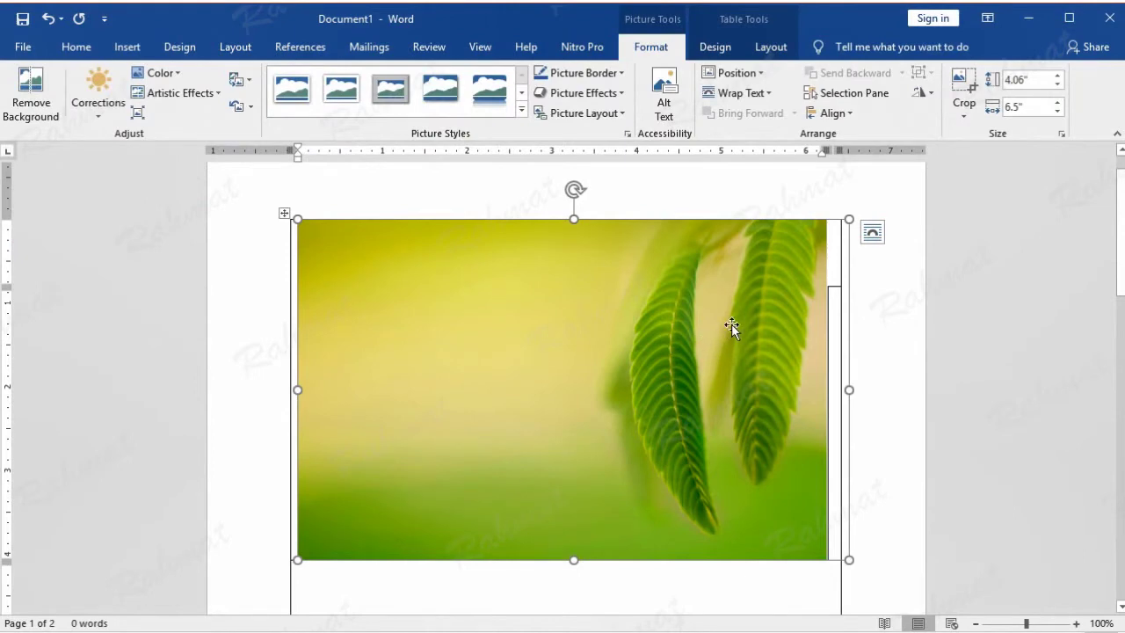
- Resize the leaves photo to 1.3" tall, letting the width scale to 2.08"
{"action": "left_click", "coordinate": [1040, 79]}
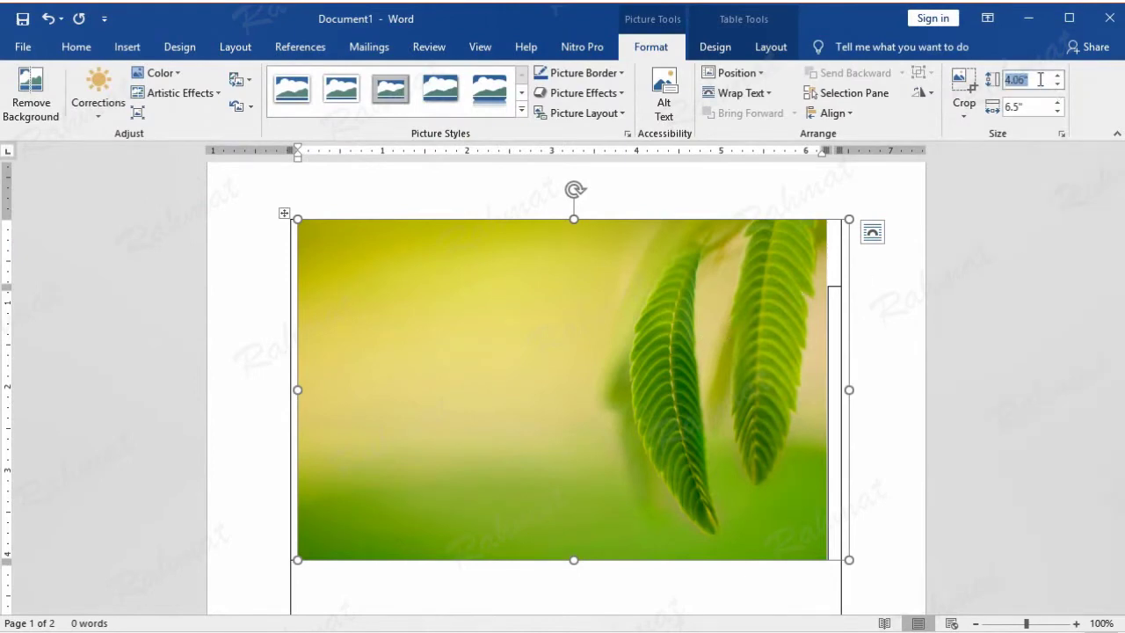
{"action": "type", "text": "1"}
{"action": "type", "text": ".3"}
{"action": "left_click", "coordinate": [1038, 107]}
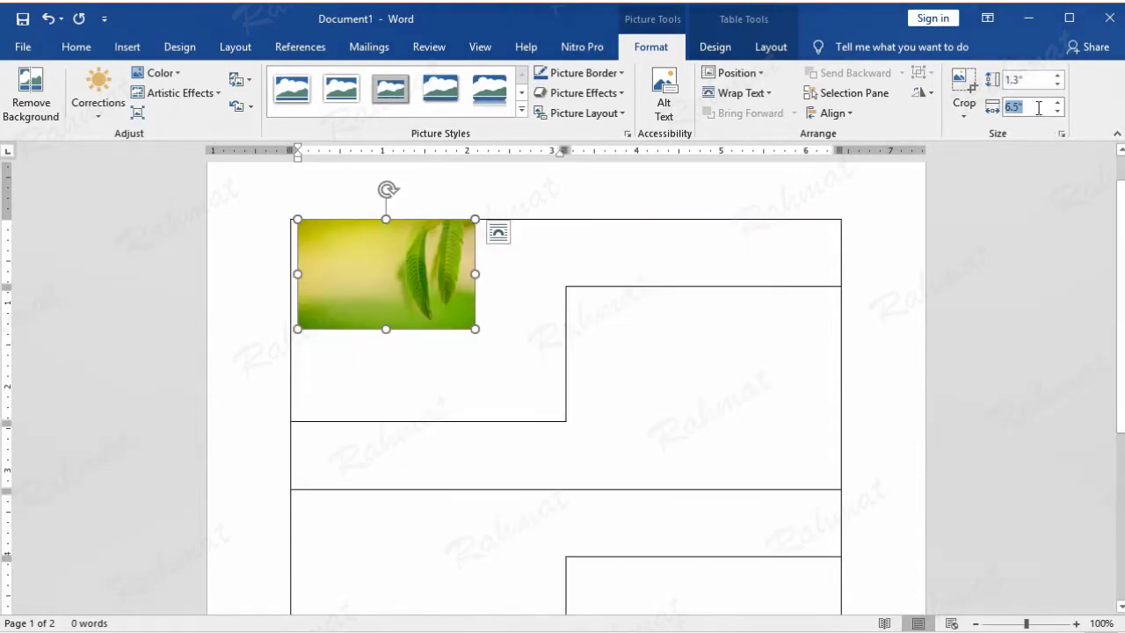
{"action": "left_click", "coordinate": [384, 279]}
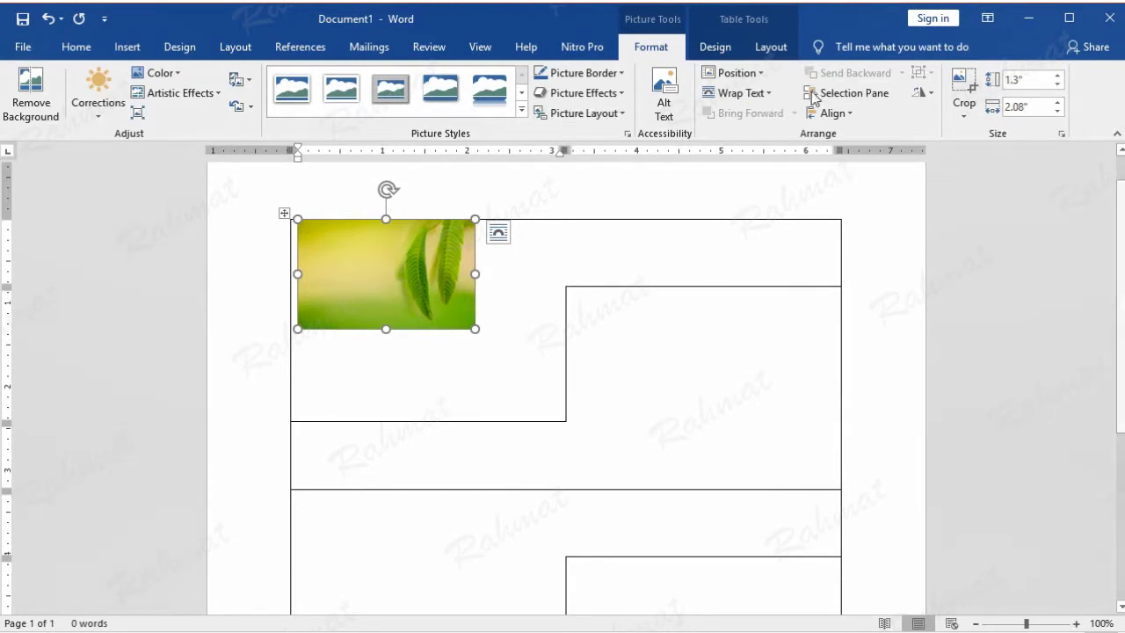
{"action": "left_click", "coordinate": [767, 51]}
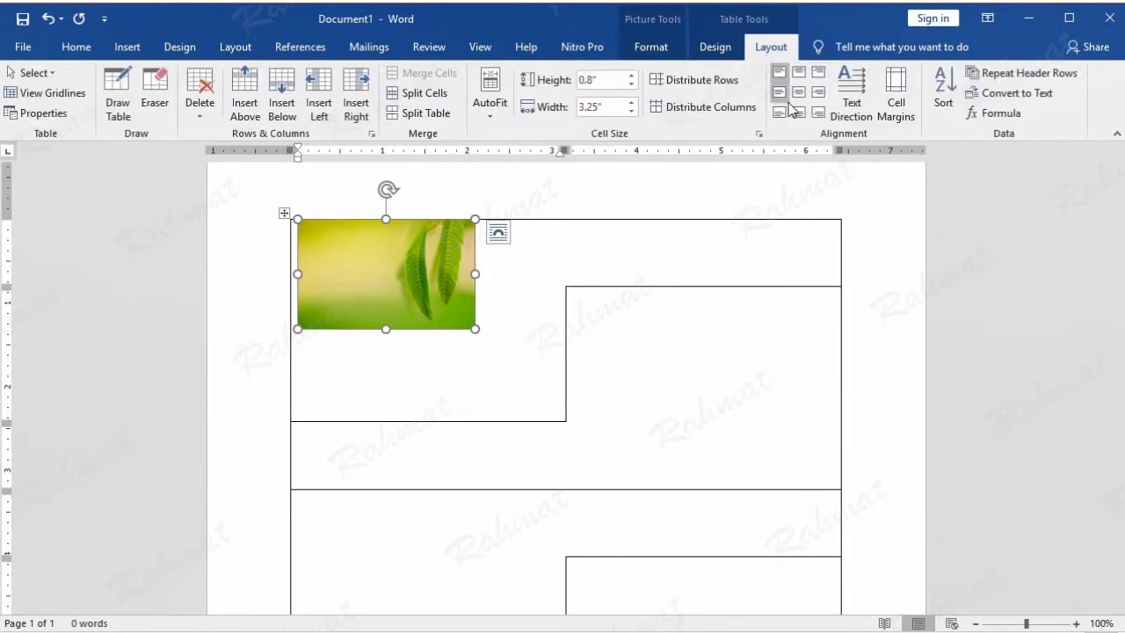
- Centre the leaves photo in its cell and set the table's left cell margin to 0"
{"action": "left_click", "coordinate": [798, 93]}
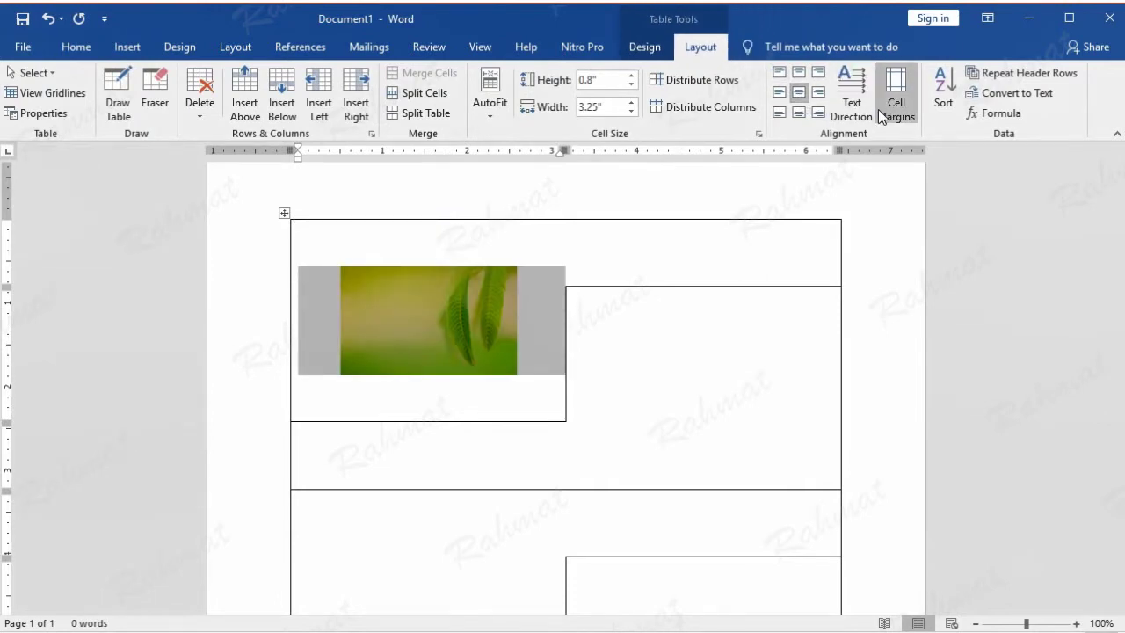
{"action": "left_click", "coordinate": [895, 109]}
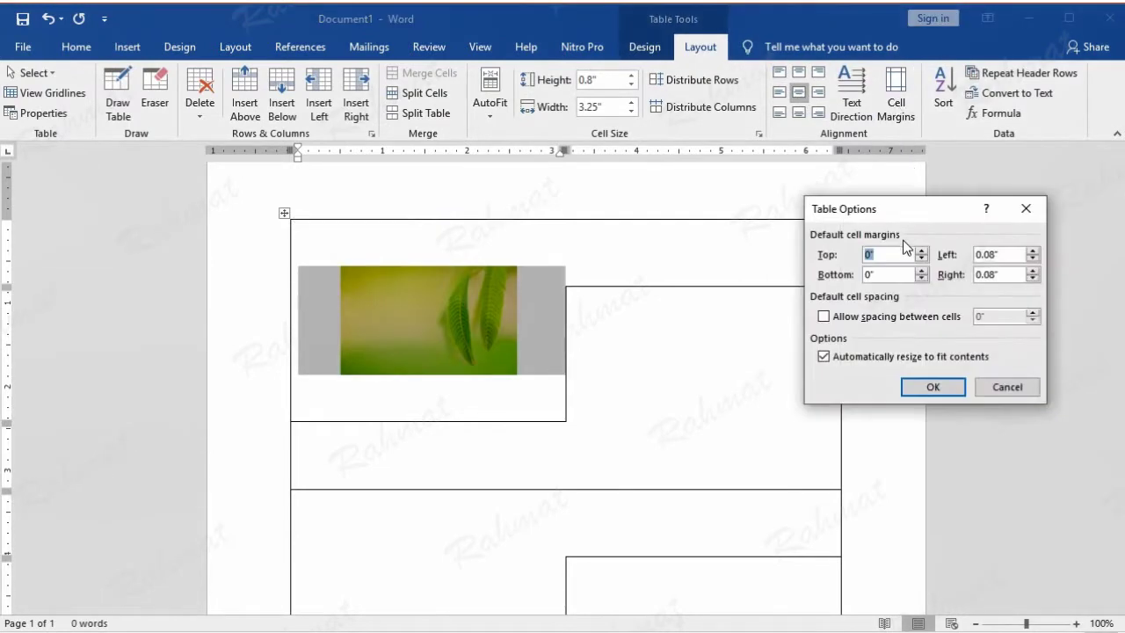
{"action": "key", "text": "Tab"}
{"action": "type", "text": "0"}
{"action": "left_click", "coordinate": [958, 388]}
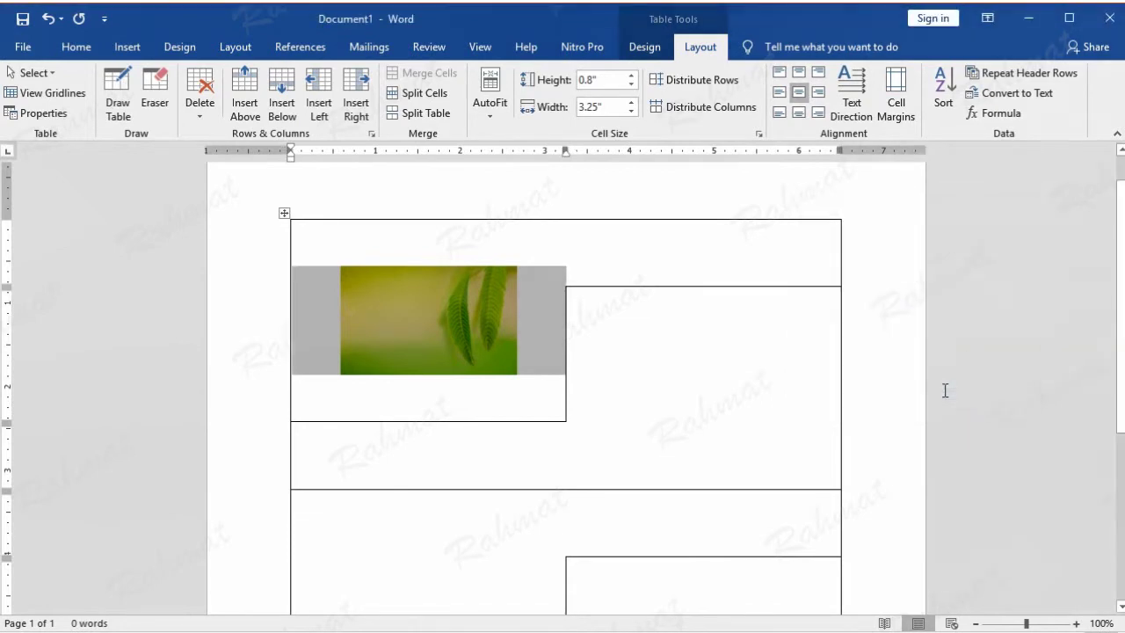
{"action": "left_click", "coordinate": [607, 255]}
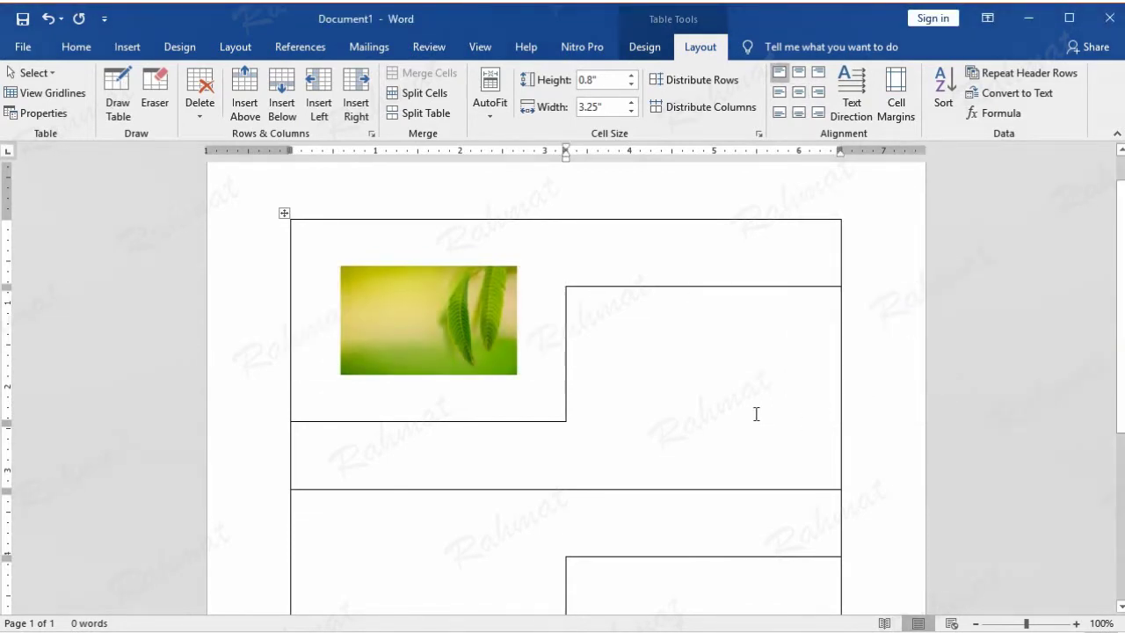
{"action": "left_click", "coordinate": [712, 387]}
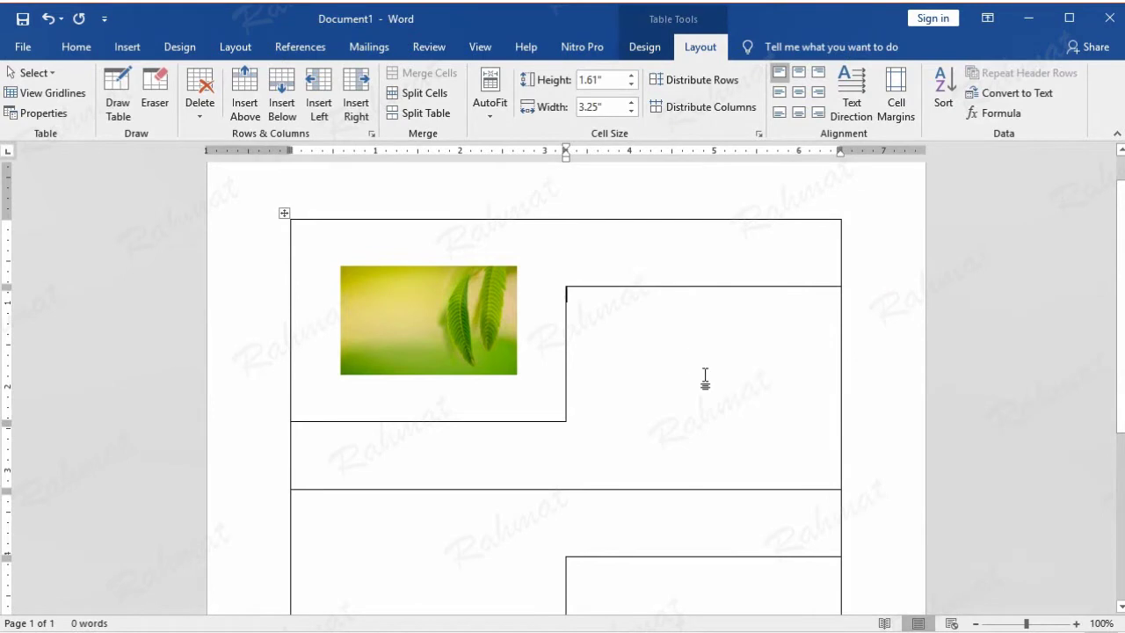
- Centre the tall right-hand cell and insert the tulip photo img10 into it
{"action": "left_click", "coordinate": [799, 95]}
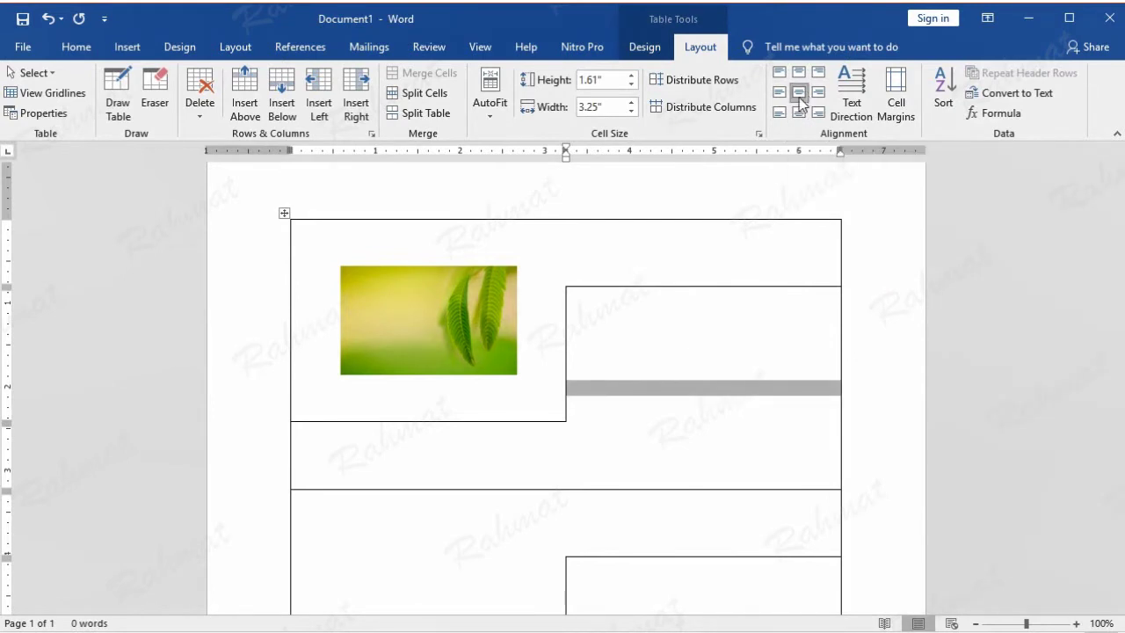
{"action": "left_click", "coordinate": [128, 47]}
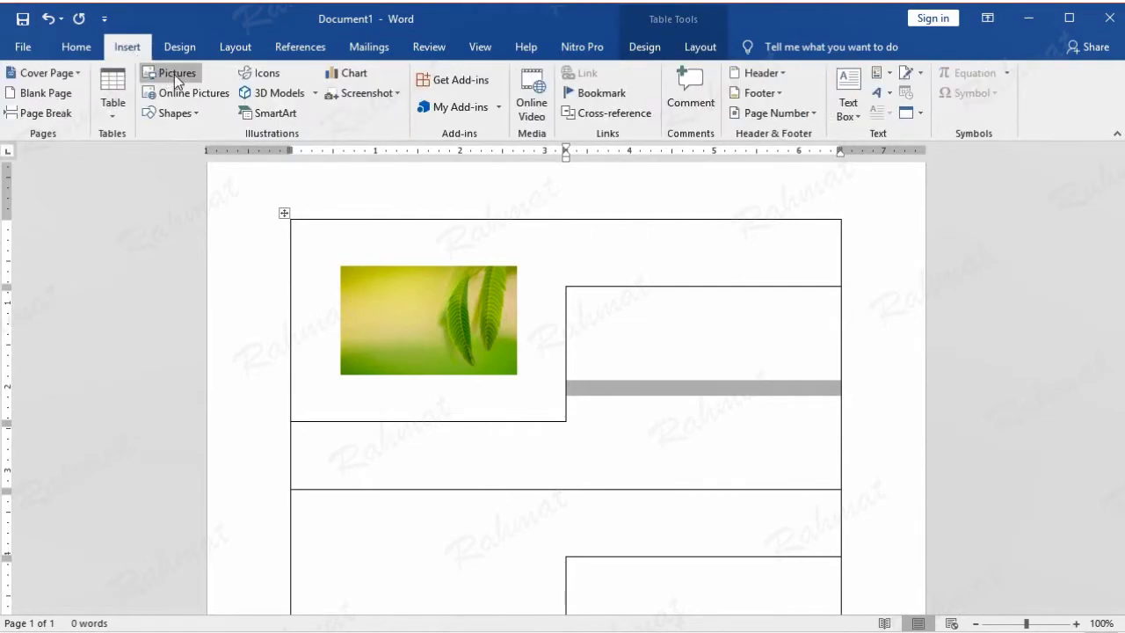
{"action": "left_click", "coordinate": [175, 77]}
{"action": "left_click", "coordinate": [512, 129]}
{"action": "double_click", "coordinate": [313, 194]}
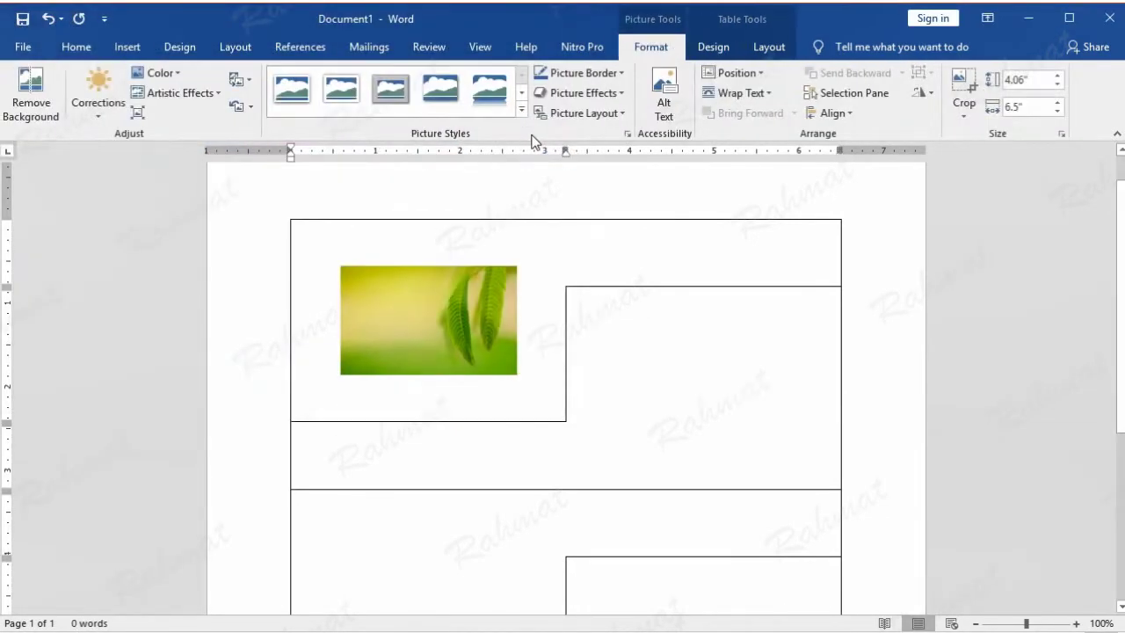
{"action": "left_click", "coordinate": [704, 376]}
{"action": "left_click", "coordinate": [128, 49]}
{"action": "left_click", "coordinate": [173, 77]}
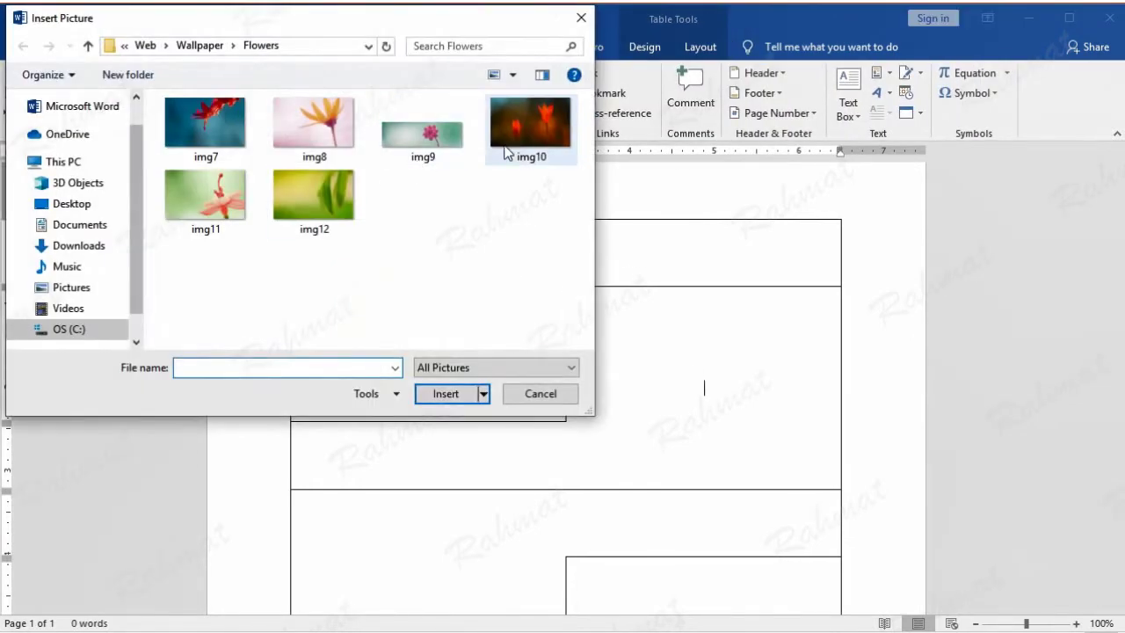
{"action": "double_click", "coordinate": [495, 156]}
- Set the tulip photo's height to 1.3" and confirm the zero cell margins
{"action": "left_click", "coordinate": [1040, 82]}
{"action": "type", "text": "1.3"}
{"action": "key", "text": "Tab"}
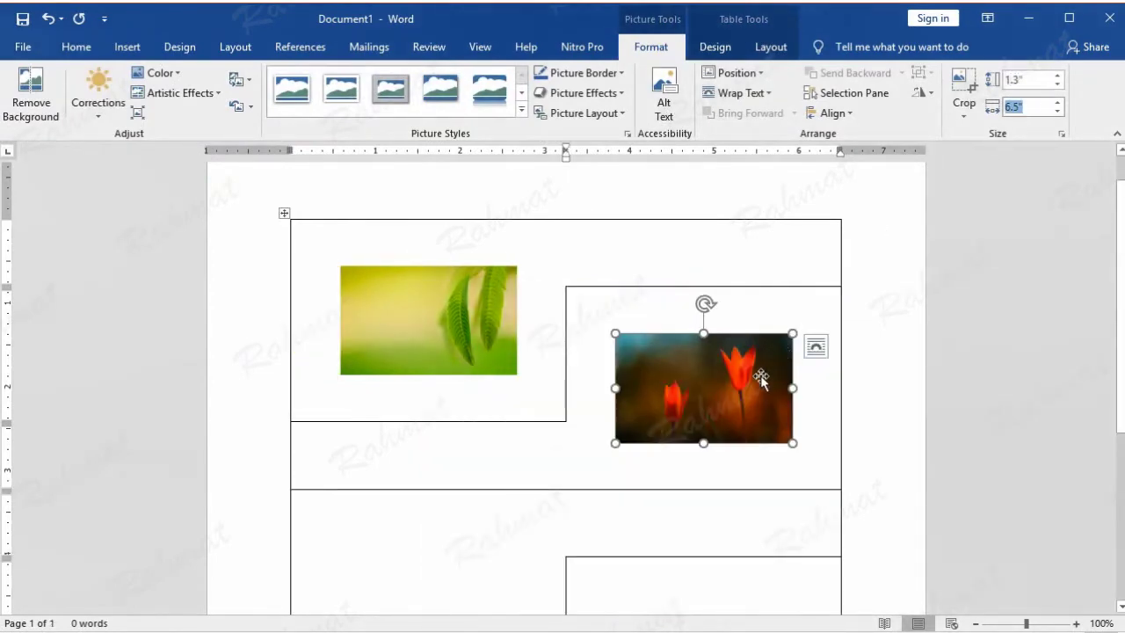
{"action": "left_click", "coordinate": [771, 46]}
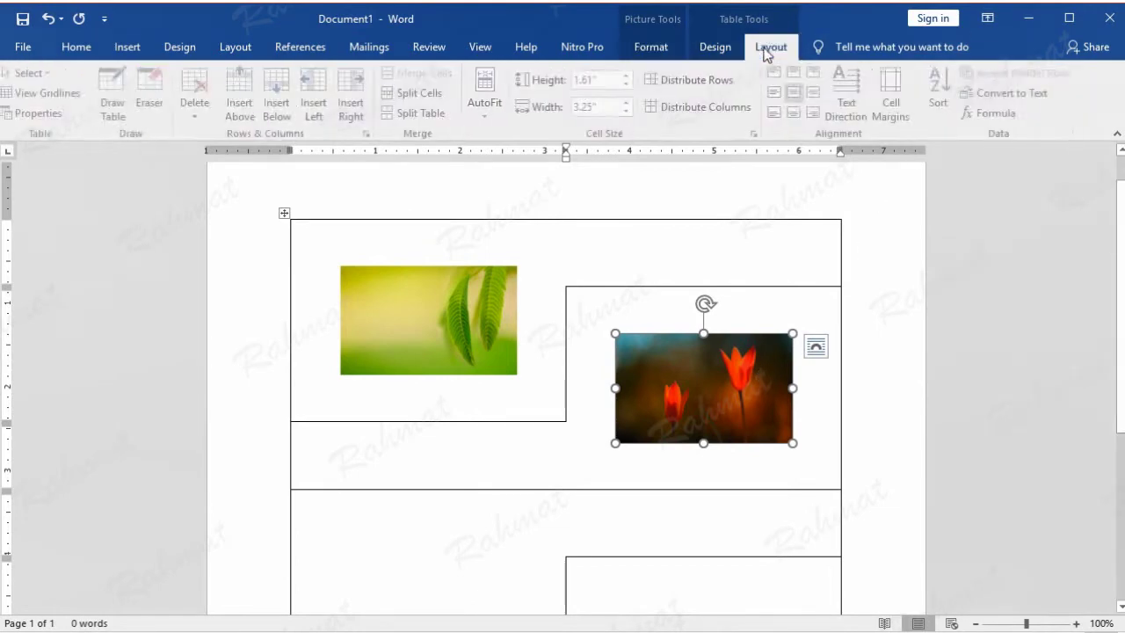
{"action": "left_click", "coordinate": [896, 110]}
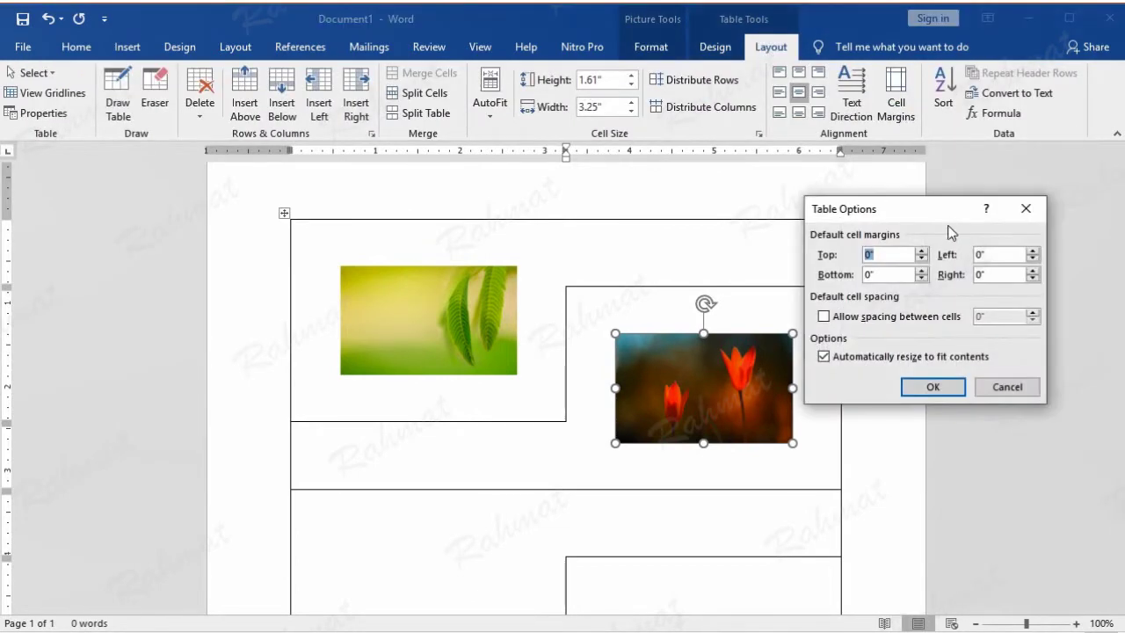
{"action": "left_click", "coordinate": [940, 389]}
{"action": "scroll", "coordinate": [927, 383], "scroll_direction": "down", "scroll_amount": 4}
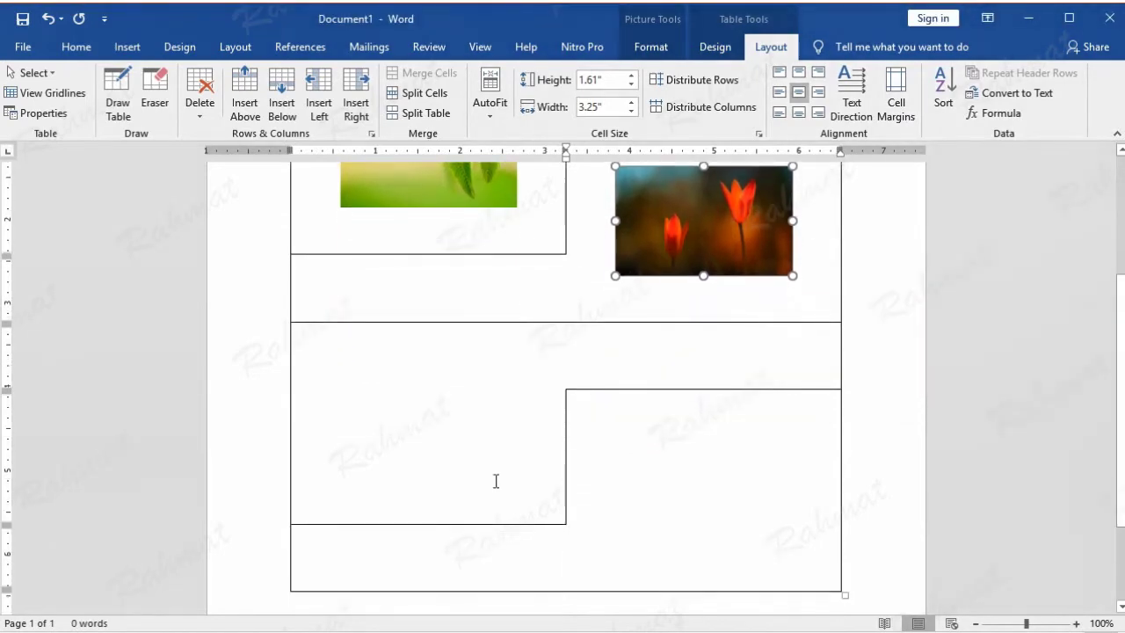
- Centre the lower-left cell and insert the red flower photo img7 into it
{"action": "left_click", "coordinate": [459, 429]}
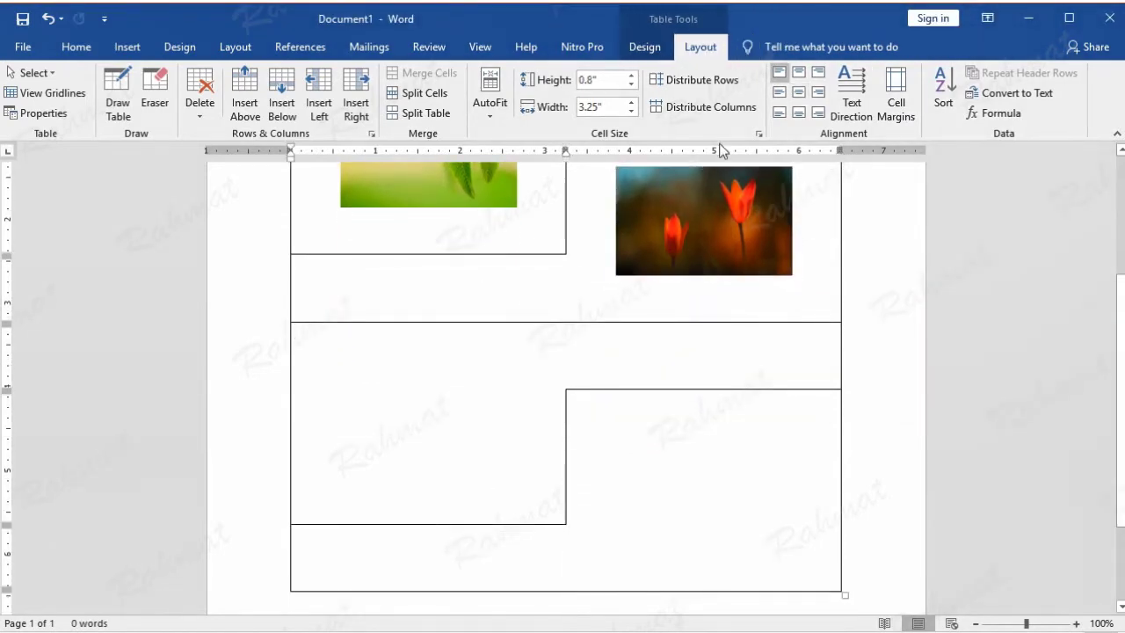
{"action": "left_click", "coordinate": [799, 92]}
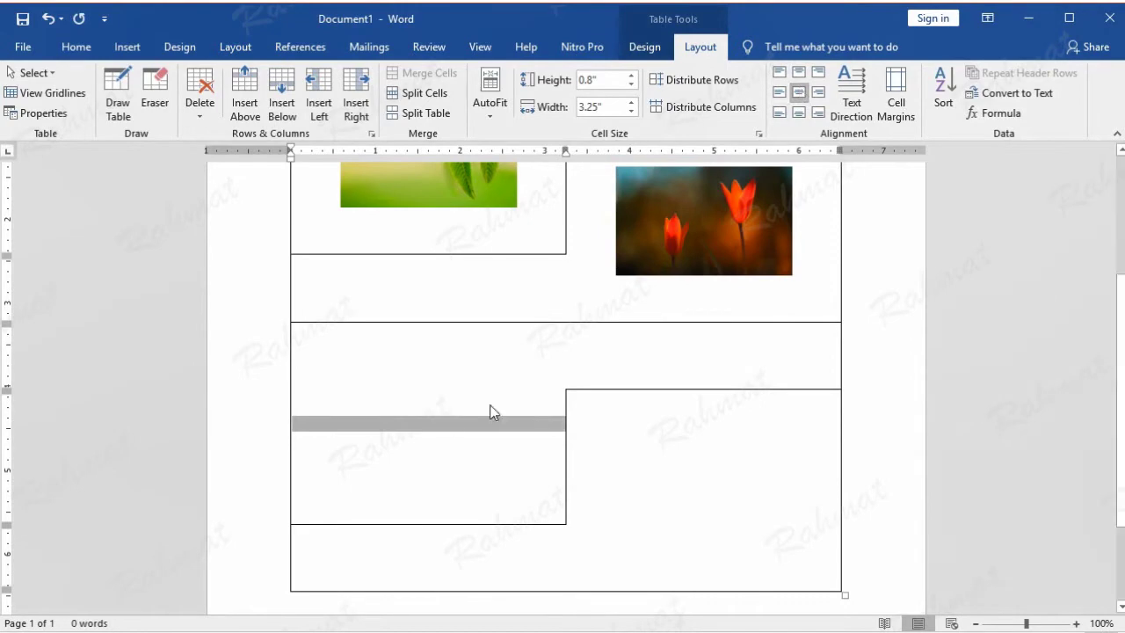
{"action": "left_click", "coordinate": [428, 425]}
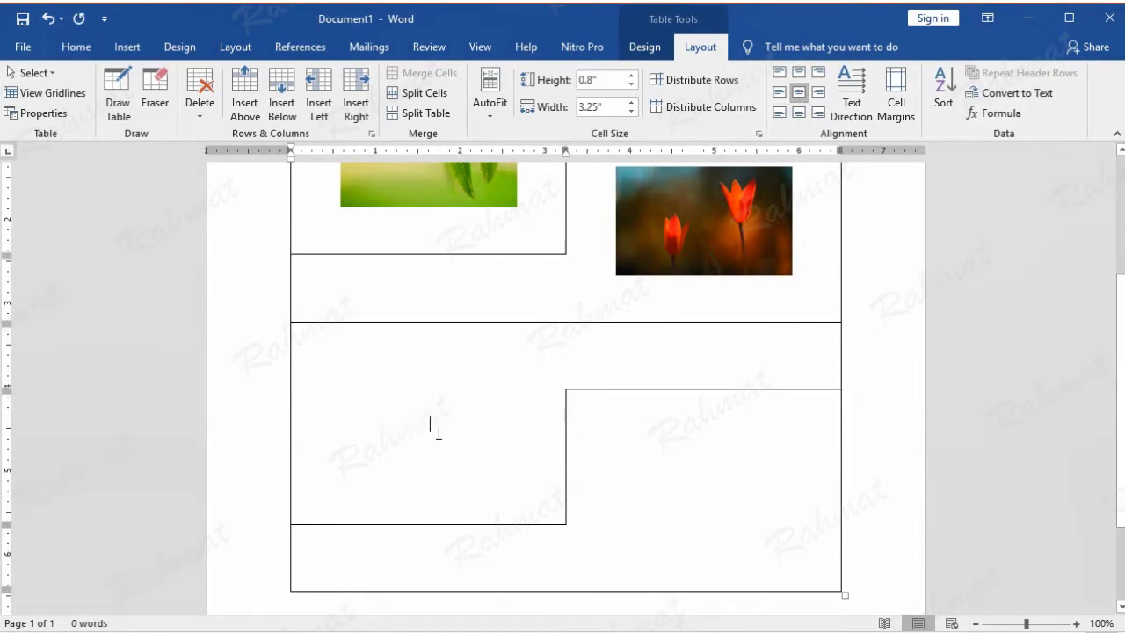
{"action": "left_click", "coordinate": [132, 47]}
{"action": "left_click", "coordinate": [173, 78]}
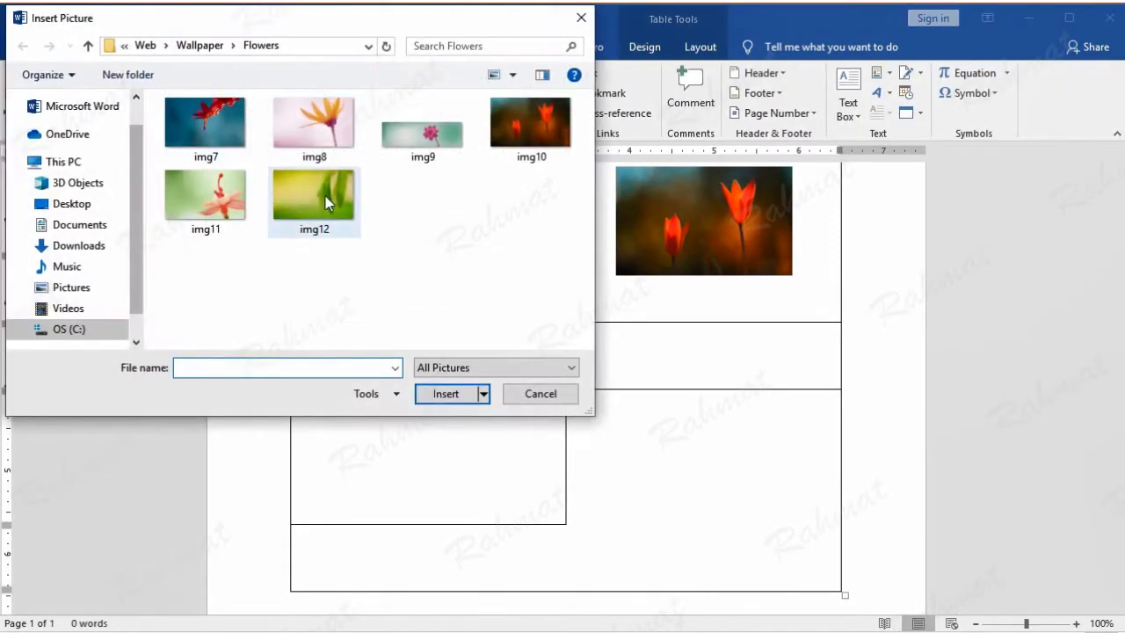
{"action": "left_click", "coordinate": [221, 138]}
{"action": "double_click", "coordinate": [221, 138]}
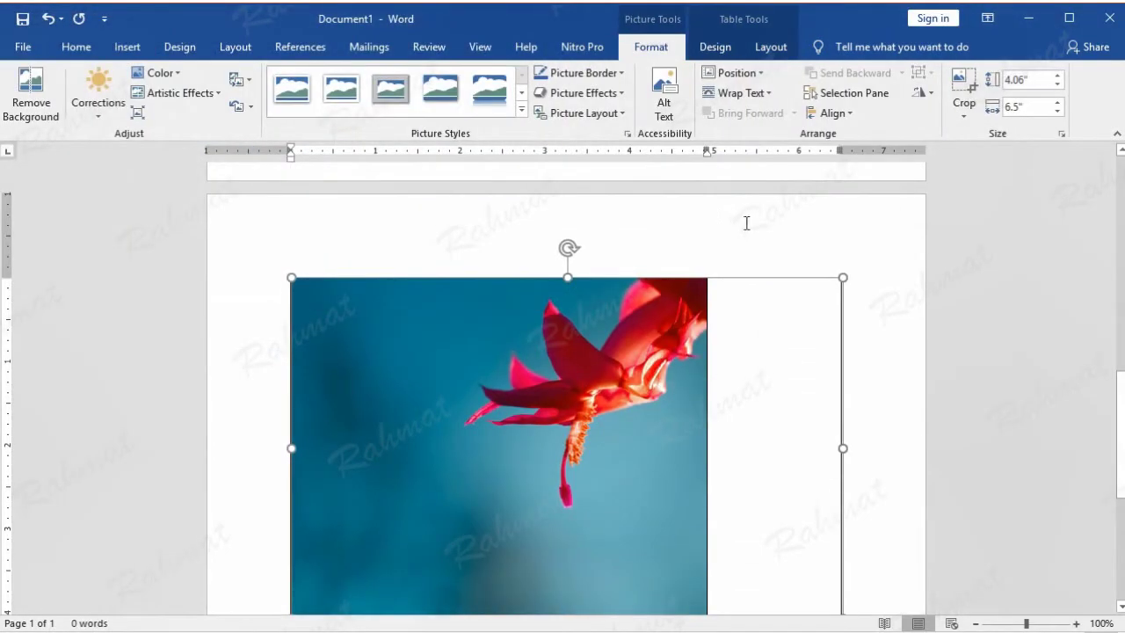
- Set the red flower photo's height to 1.3" (2.08" wide)
{"action": "left_click", "coordinate": [1038, 80]}
{"action": "type", "text": "1.3"}
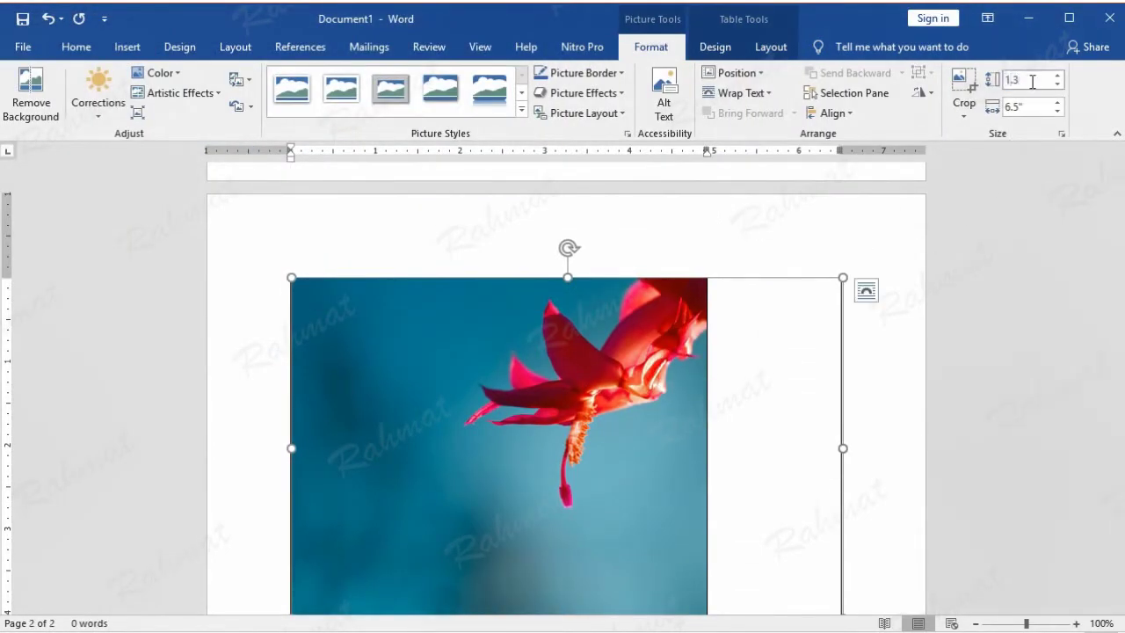
{"action": "key", "text": "Return"}
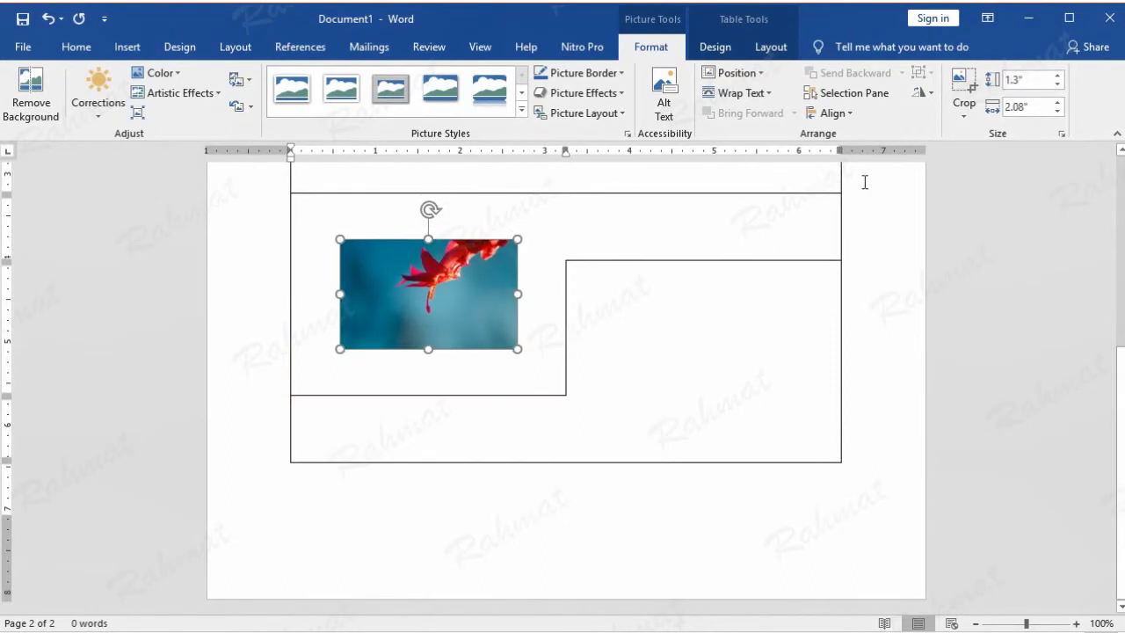
{"action": "left_click", "coordinate": [724, 359]}
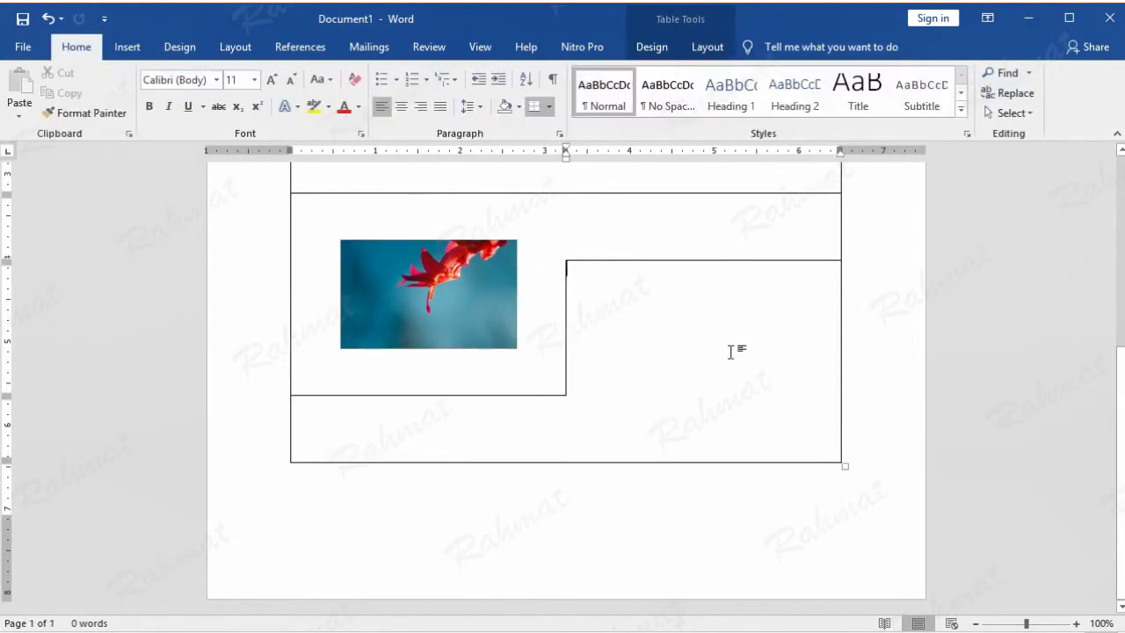
- Centre the right cell vertically and insert the orange flower photo into it
{"action": "left_click", "coordinate": [715, 48]}
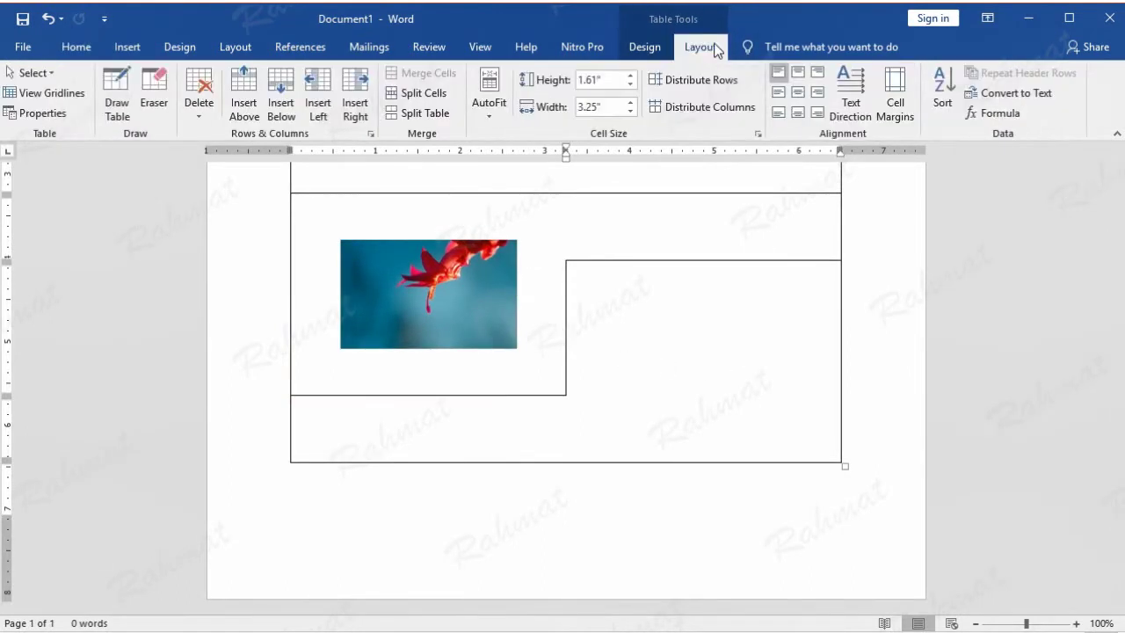
{"action": "left_click", "coordinate": [799, 93]}
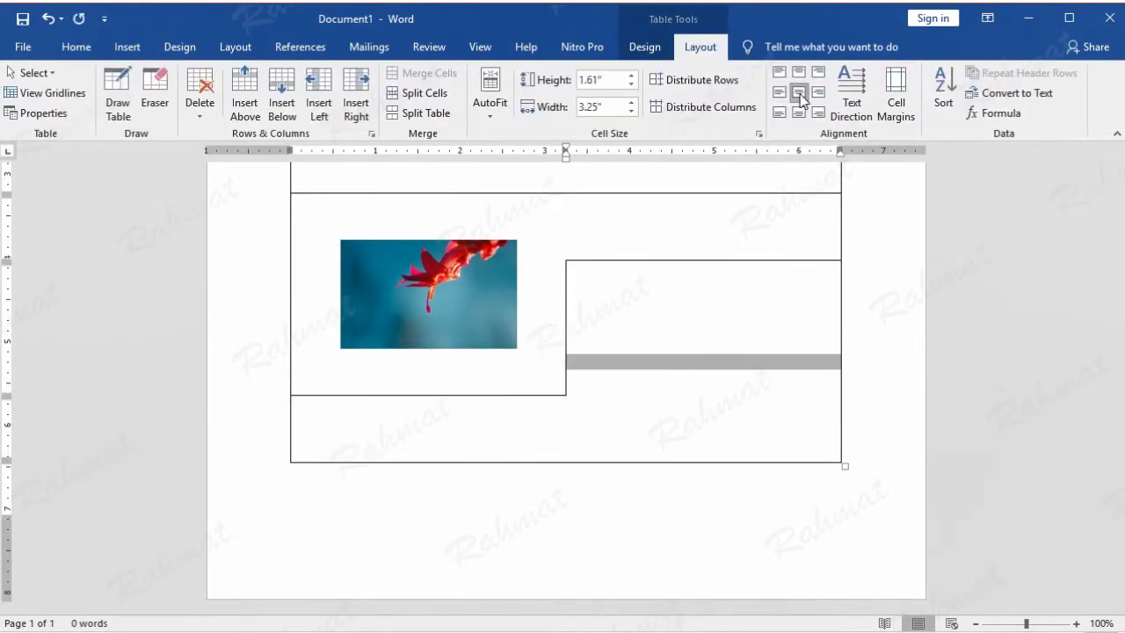
{"action": "left_click", "coordinate": [718, 366]}
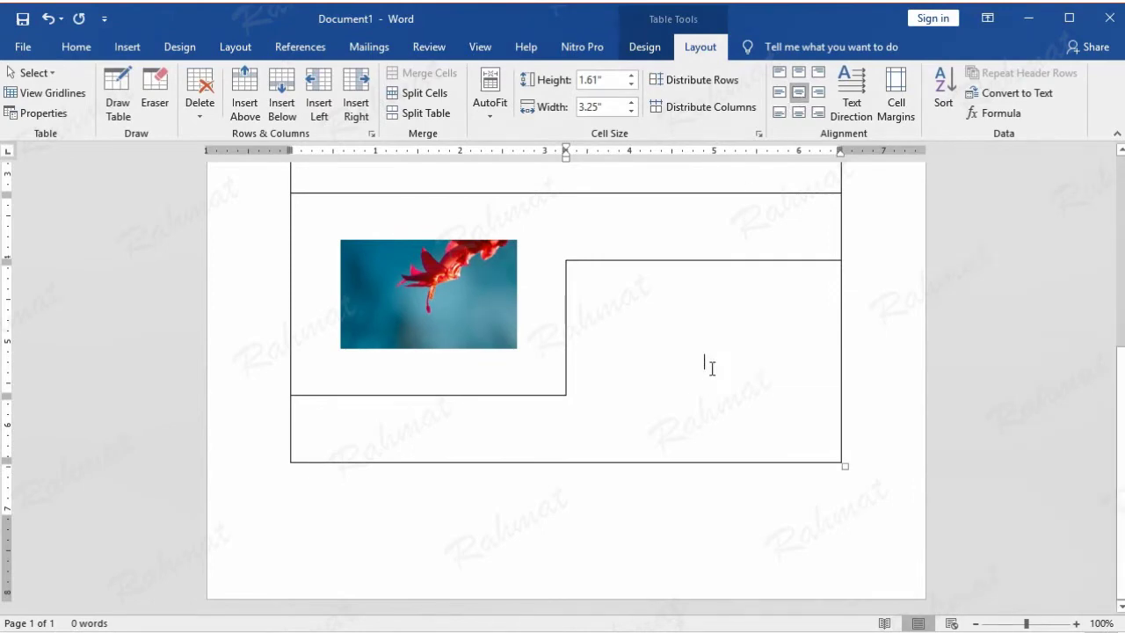
{"action": "left_click", "coordinate": [127, 48]}
{"action": "left_click", "coordinate": [167, 76]}
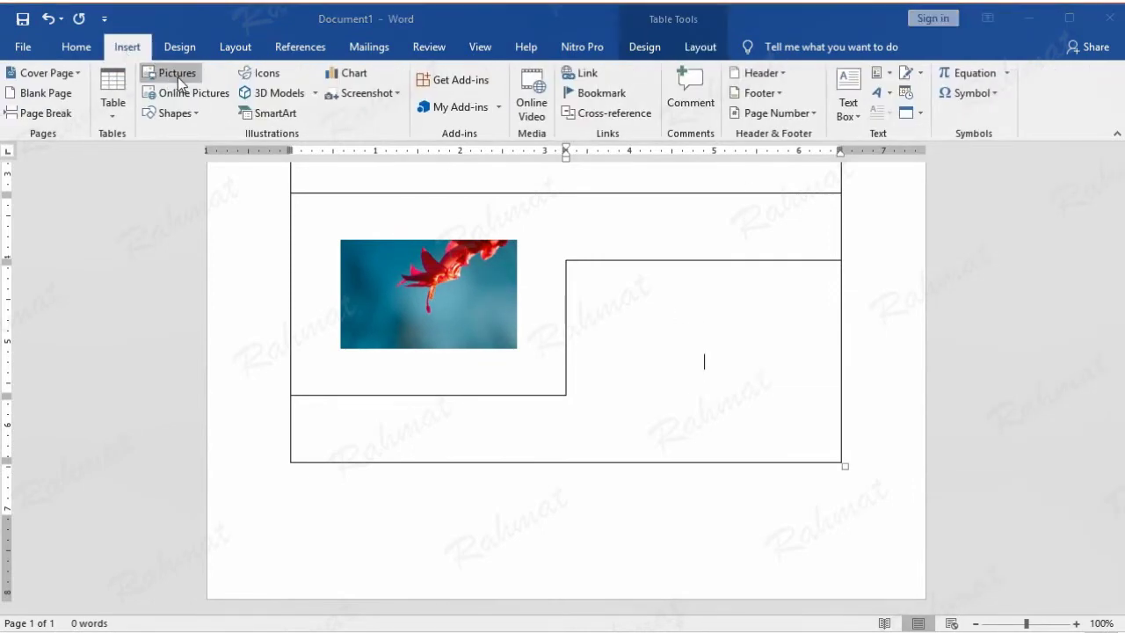
{"action": "double_click", "coordinate": [350, 118]}
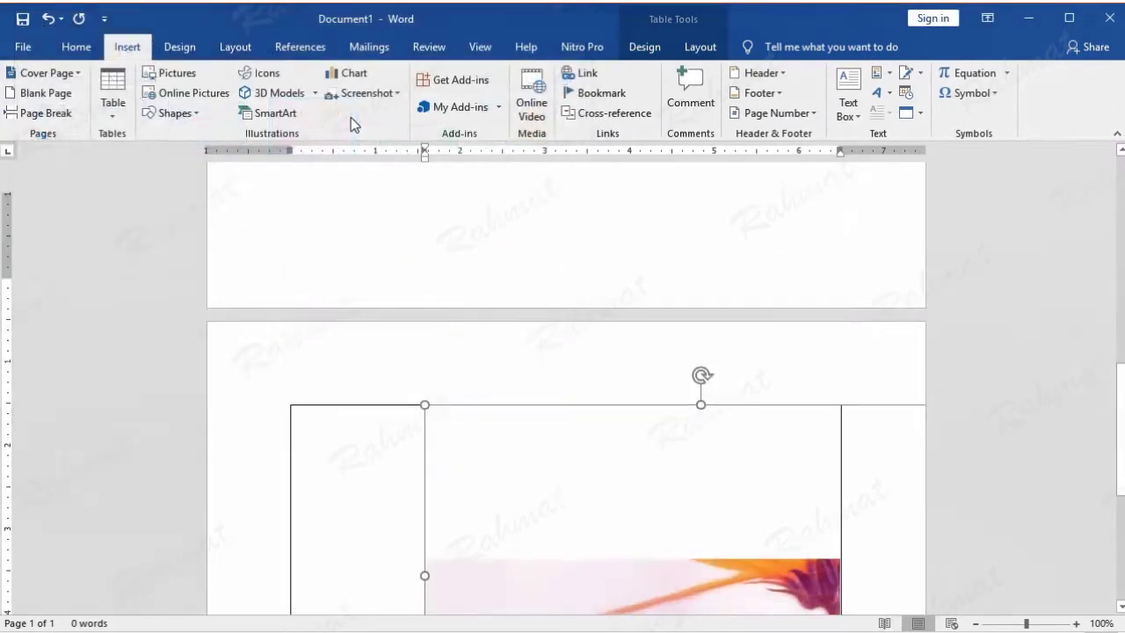
- Shrink the orange flower photo to 1.3" tall
{"action": "left_click", "coordinate": [1021, 80]}
{"action": "type", "text": "1.3"}
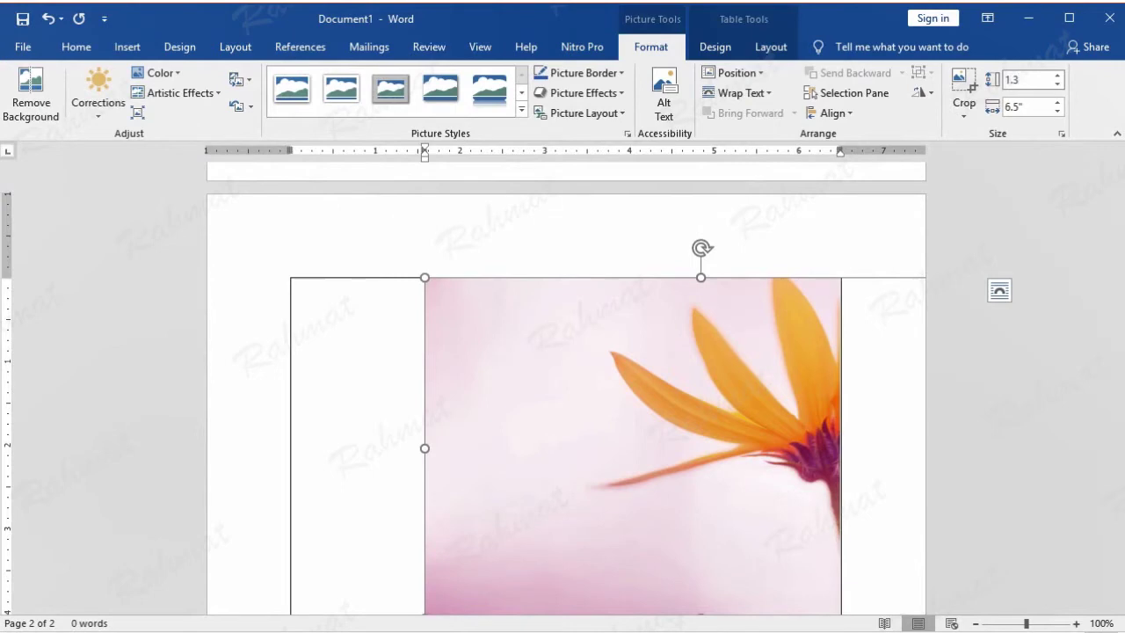
{"action": "key", "text": "Tab"}
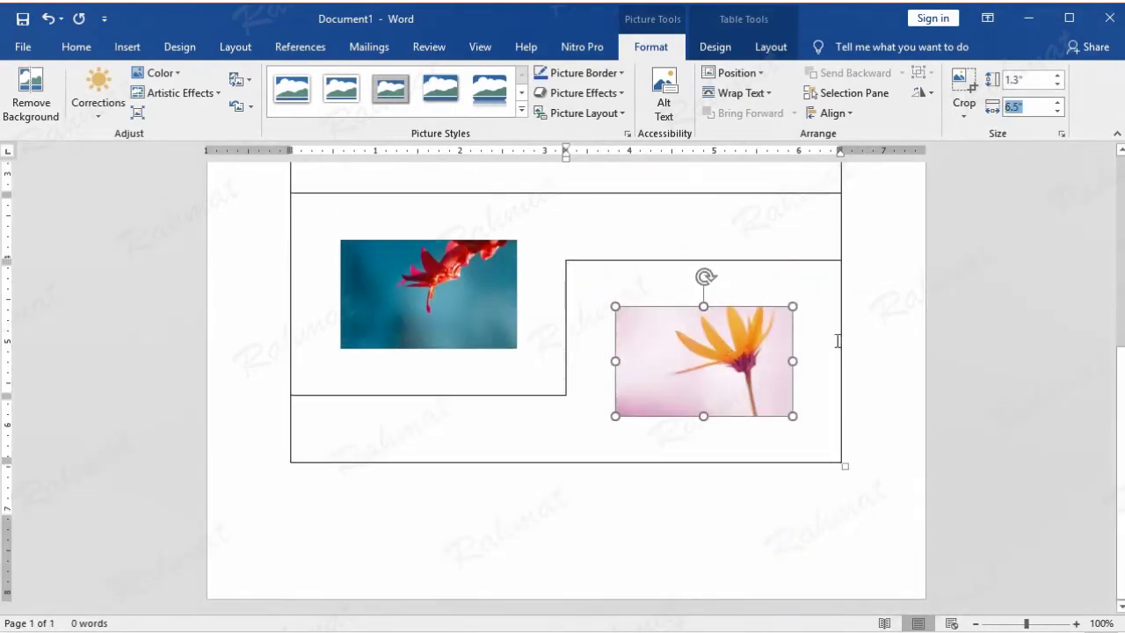
{"action": "left_click", "coordinate": [806, 339]}
{"action": "scroll", "coordinate": [753, 328], "scroll_direction": "up", "scroll_amount": 1}
{"action": "scroll", "coordinate": [774, 292], "scroll_direction": "up", "scroll_amount": 3}
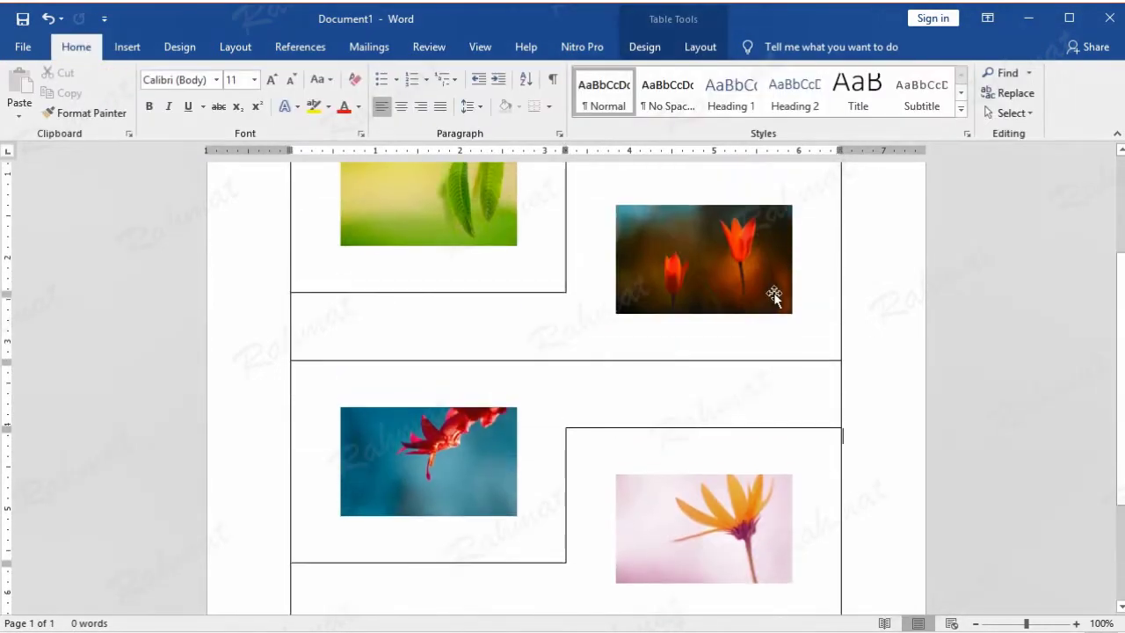
{"action": "scroll", "coordinate": [773, 292], "scroll_direction": "up", "scroll_amount": 2}
{"action": "scroll", "coordinate": [760, 298], "scroll_direction": "up", "scroll_amount": 1}
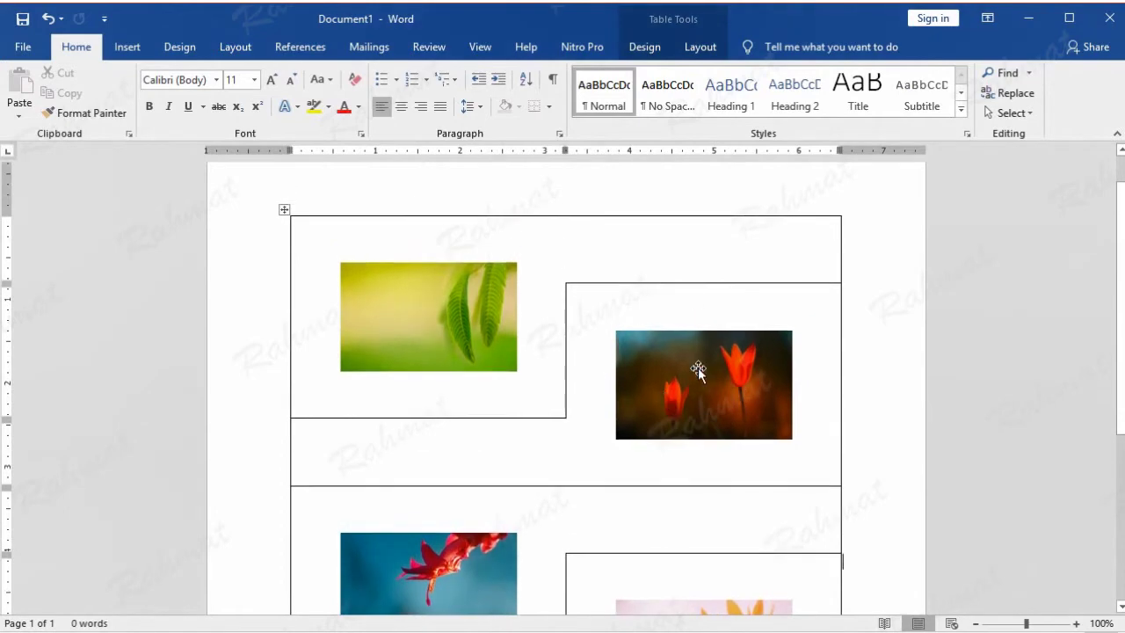
- Apply the drop-shadow picture style to the leaf and tulip photos
{"action": "left_click", "coordinate": [495, 304]}
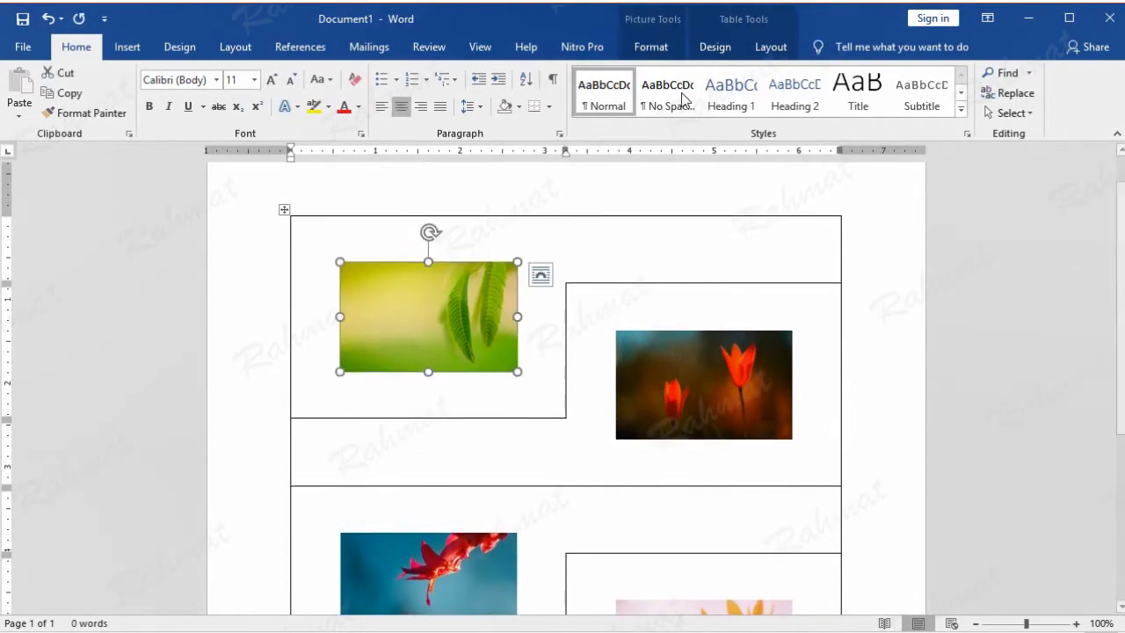
{"action": "left_click", "coordinate": [673, 53]}
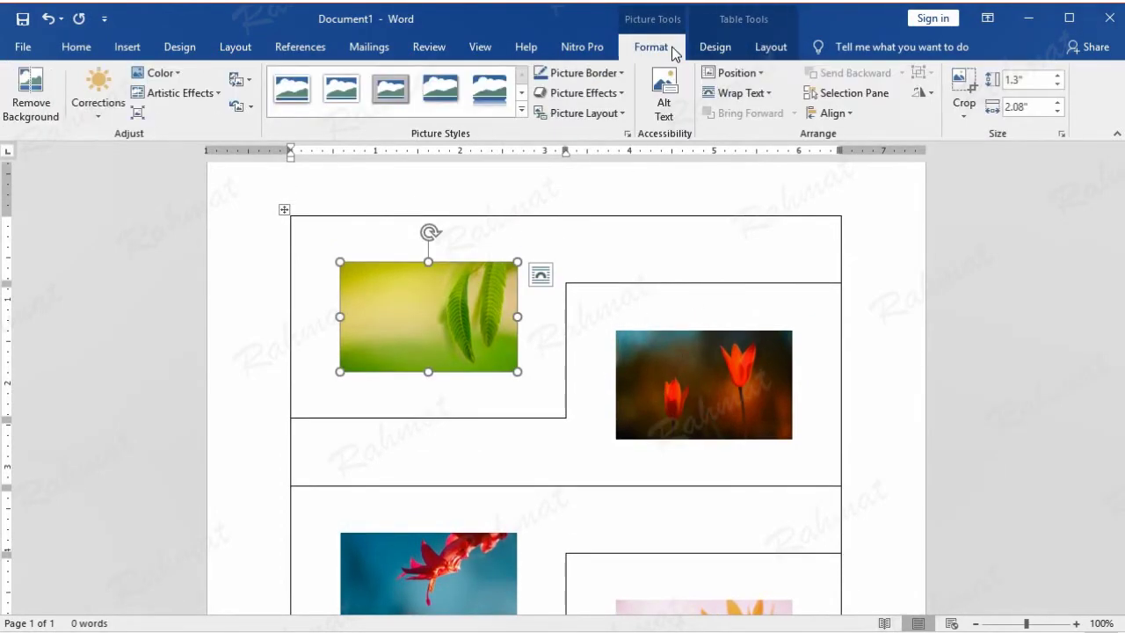
{"action": "left_click", "coordinate": [520, 120]}
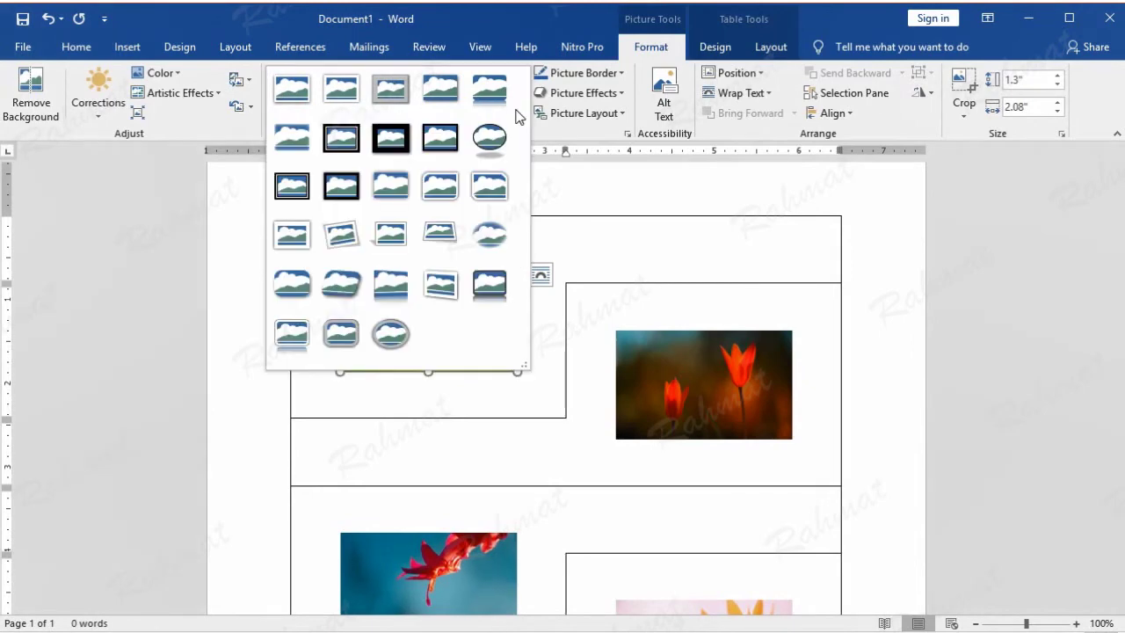
{"action": "left_click", "coordinate": [443, 101]}
{"action": "left_click", "coordinate": [695, 355]}
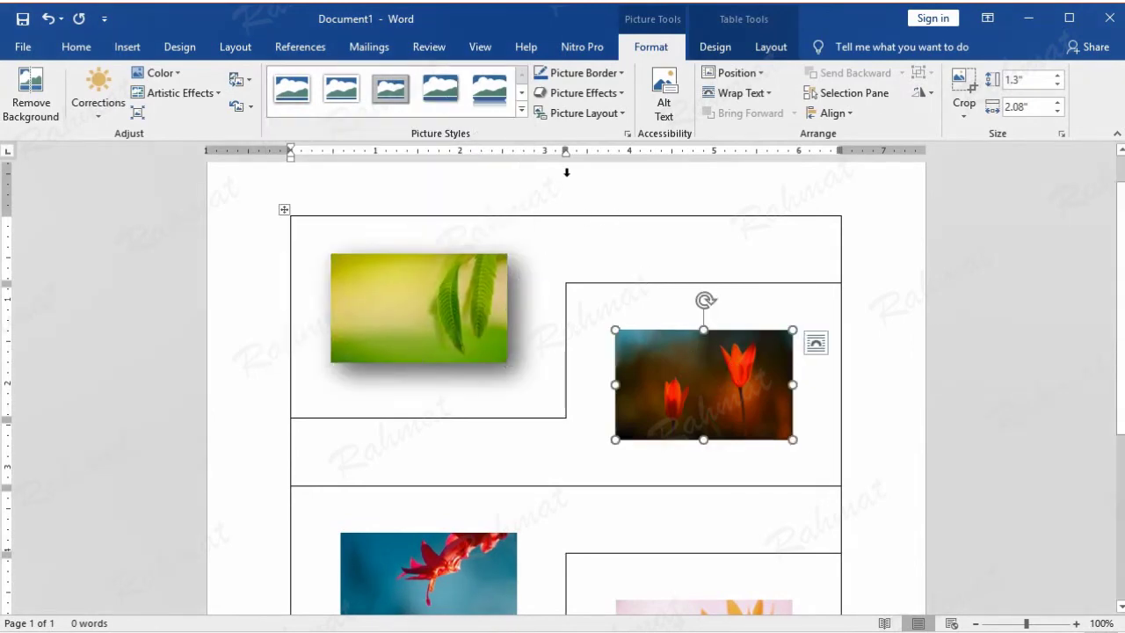
{"action": "left_click", "coordinate": [451, 108]}
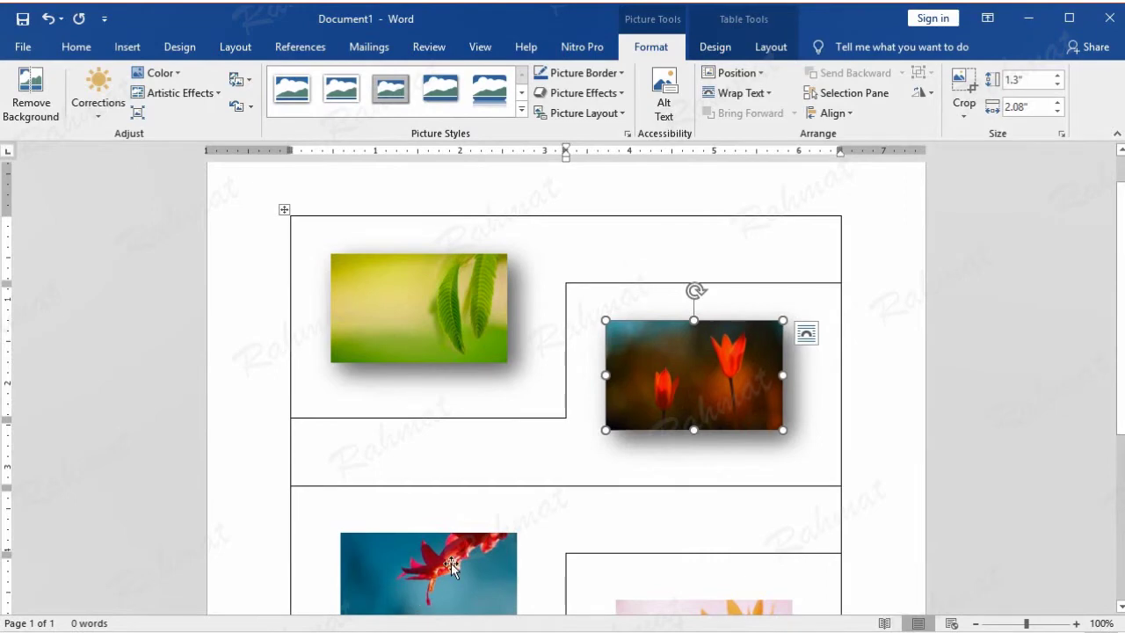
- Give the red flower and orange flower photos the same drop-shadow style
{"action": "left_click", "coordinate": [420, 598]}
{"action": "left_click", "coordinate": [454, 107]}
{"action": "scroll", "coordinate": [791, 404], "scroll_direction": "down", "scroll_amount": 2}
{"action": "left_click", "coordinate": [736, 557]}
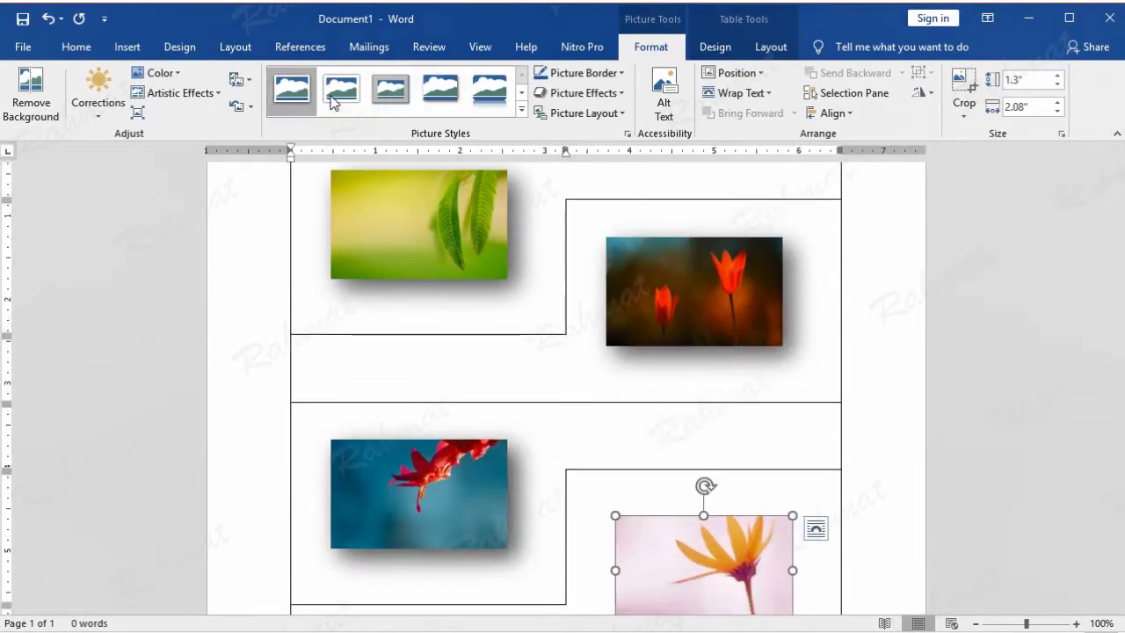
{"action": "left_click", "coordinate": [440, 89]}
{"action": "left_click", "coordinate": [947, 340]}
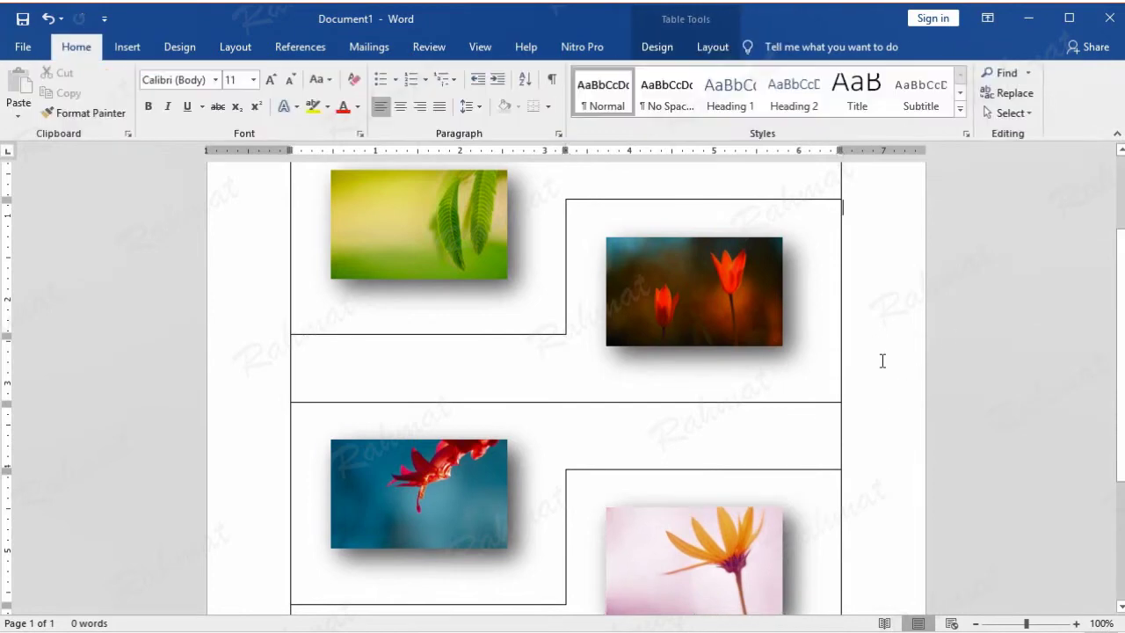
{"action": "scroll", "coordinate": [686, 402], "scroll_direction": "up", "scroll_amount": 3}
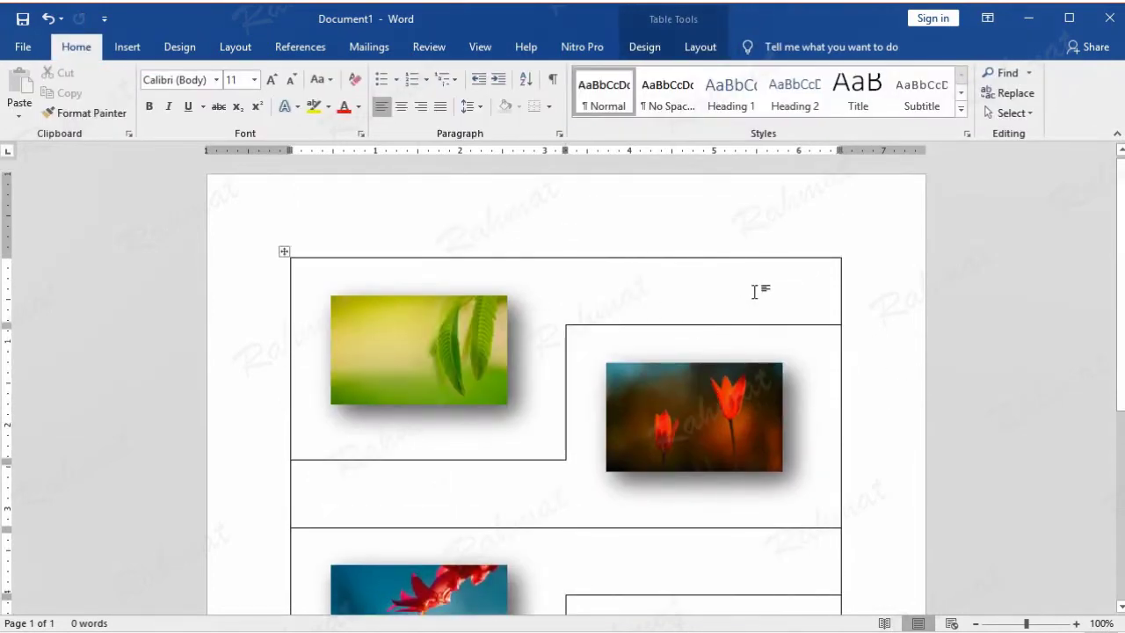
- Shade the leaf photo's cell and the top-right strip light green
{"action": "left_click", "coordinate": [655, 286]}
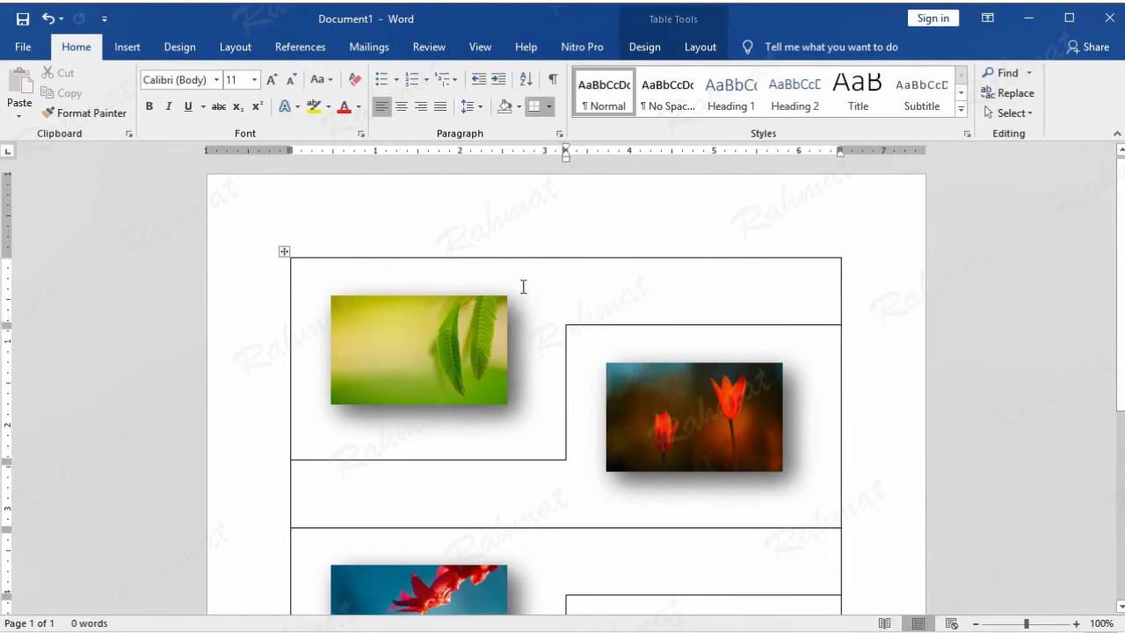
{"action": "left_click", "coordinate": [523, 328]}
{"action": "left_click", "coordinate": [537, 343]}
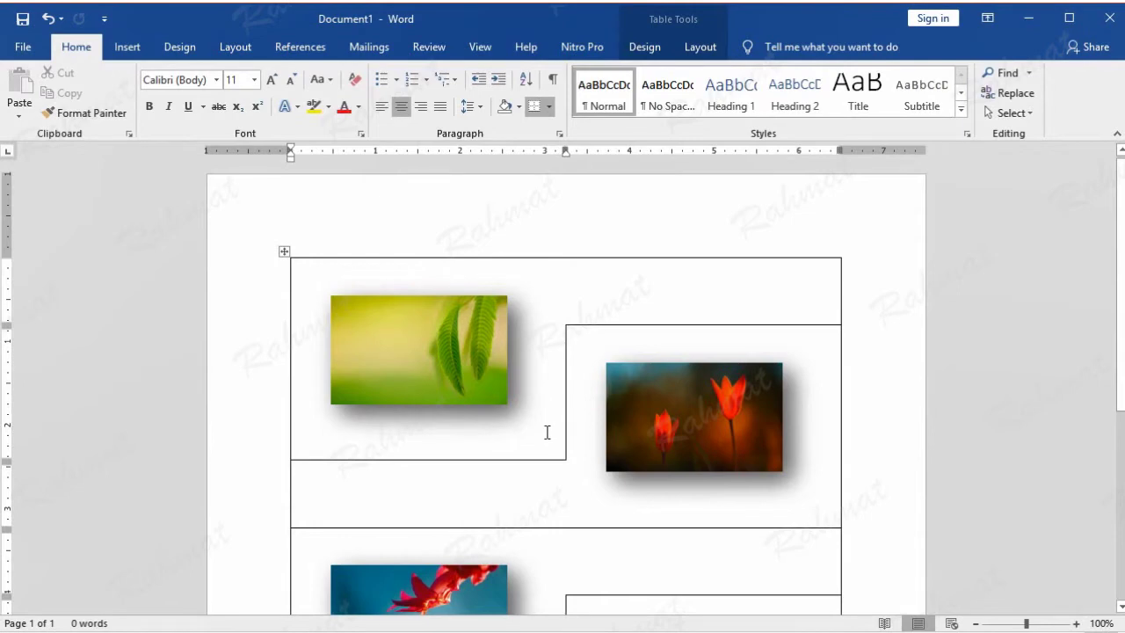
{"action": "left_click", "coordinate": [645, 47]}
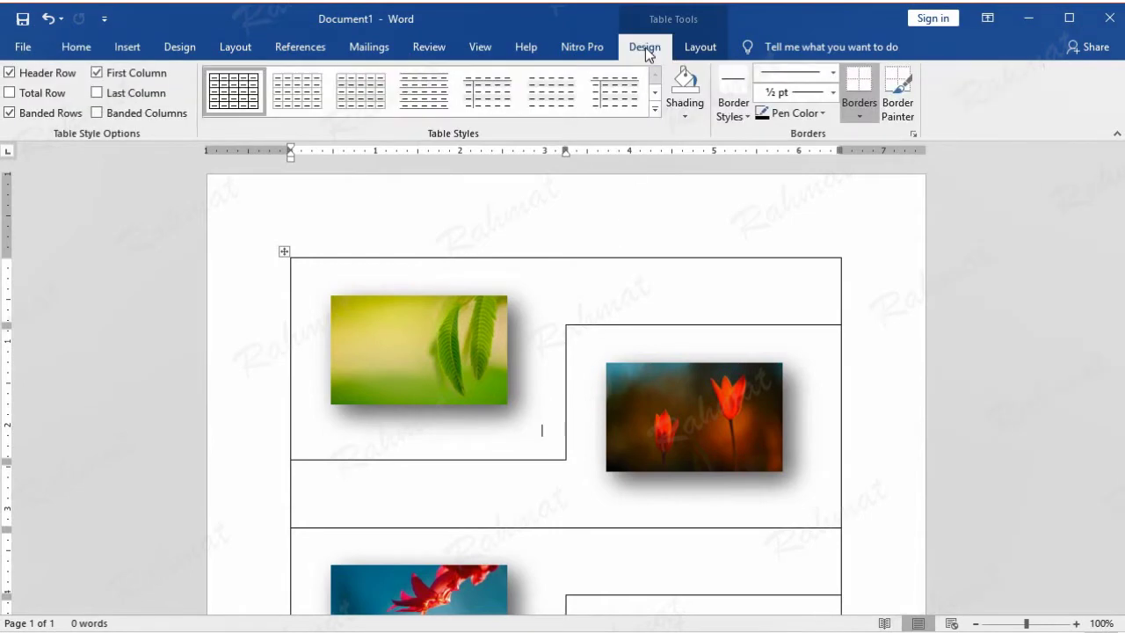
{"action": "left_click", "coordinate": [686, 115]}
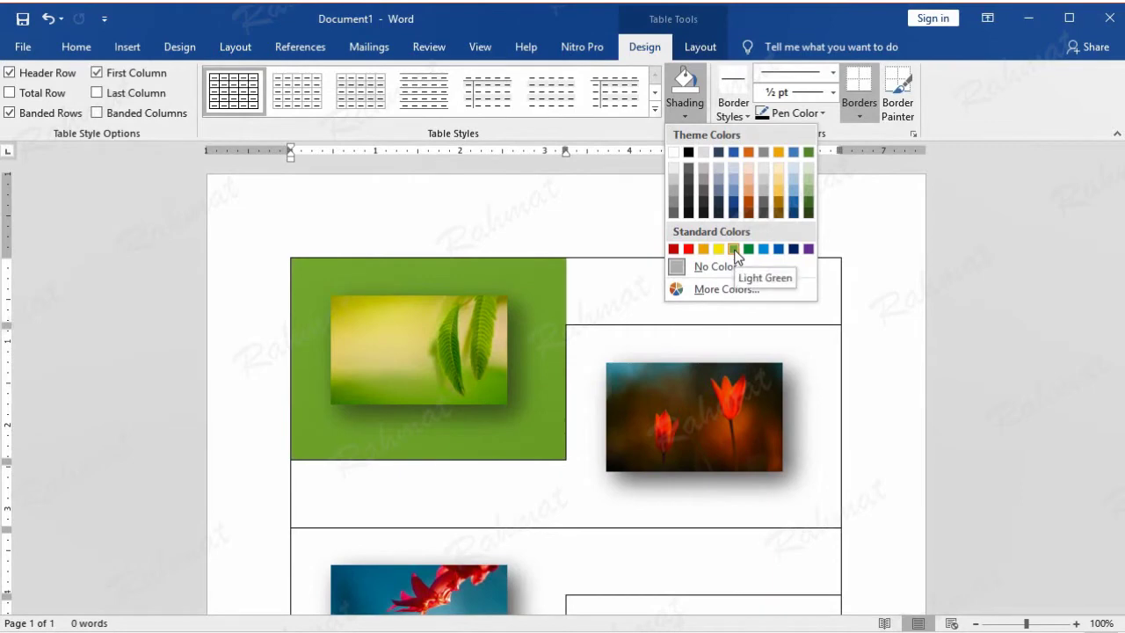
{"action": "left_click", "coordinate": [735, 251]}
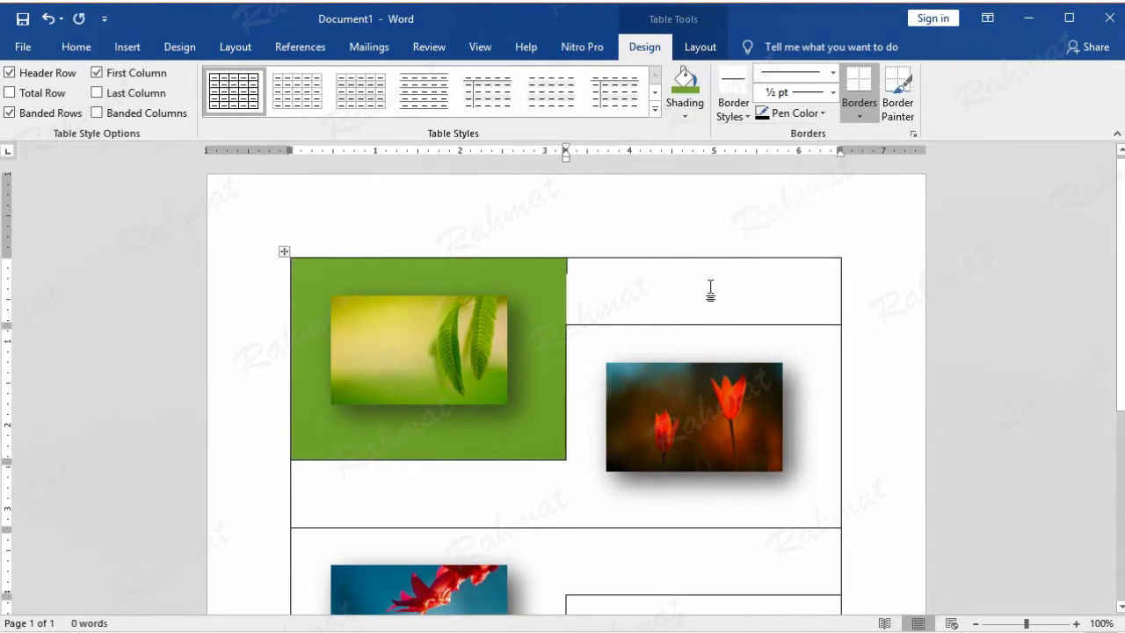
{"action": "left_click", "coordinate": [686, 120]}
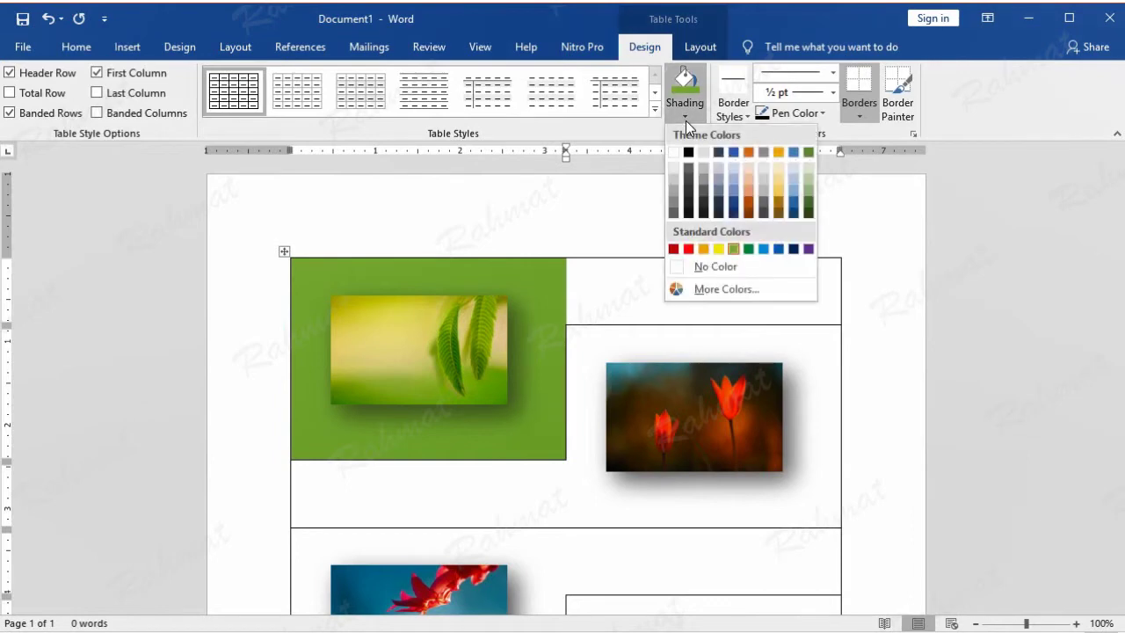
{"action": "left_click", "coordinate": [734, 249]}
- Shade the tulip photo's cell and the cell below the leaves red
{"action": "scroll", "coordinate": [987, 334], "scroll_direction": "down", "scroll_amount": 1}
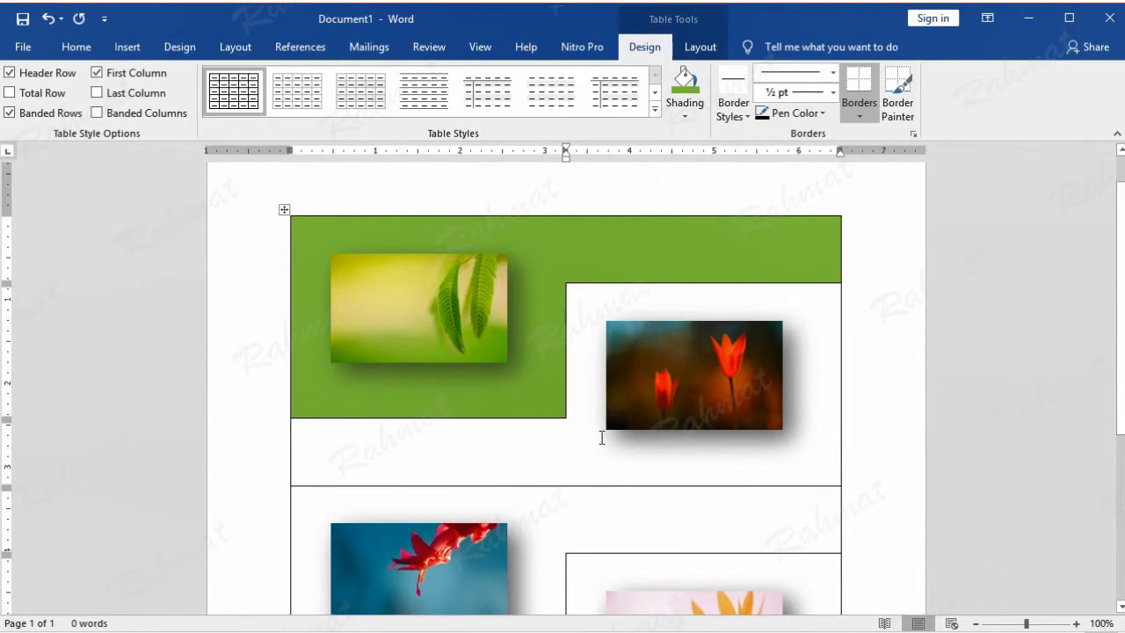
{"action": "left_click", "coordinate": [683, 116]}
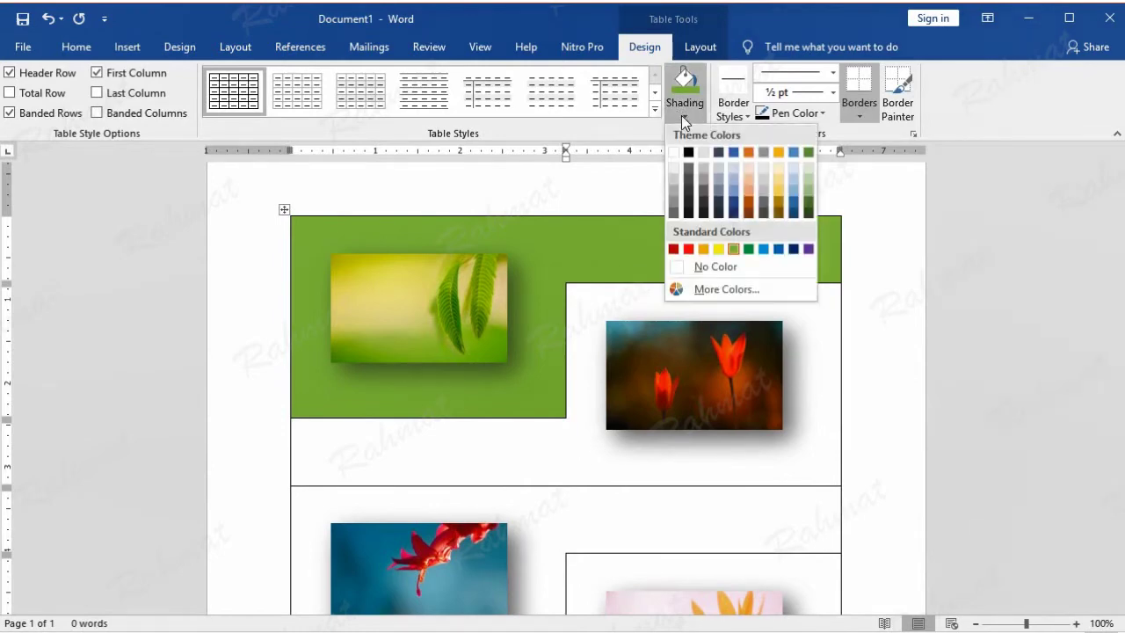
{"action": "left_click", "coordinate": [689, 251]}
{"action": "left_click", "coordinate": [507, 461]}
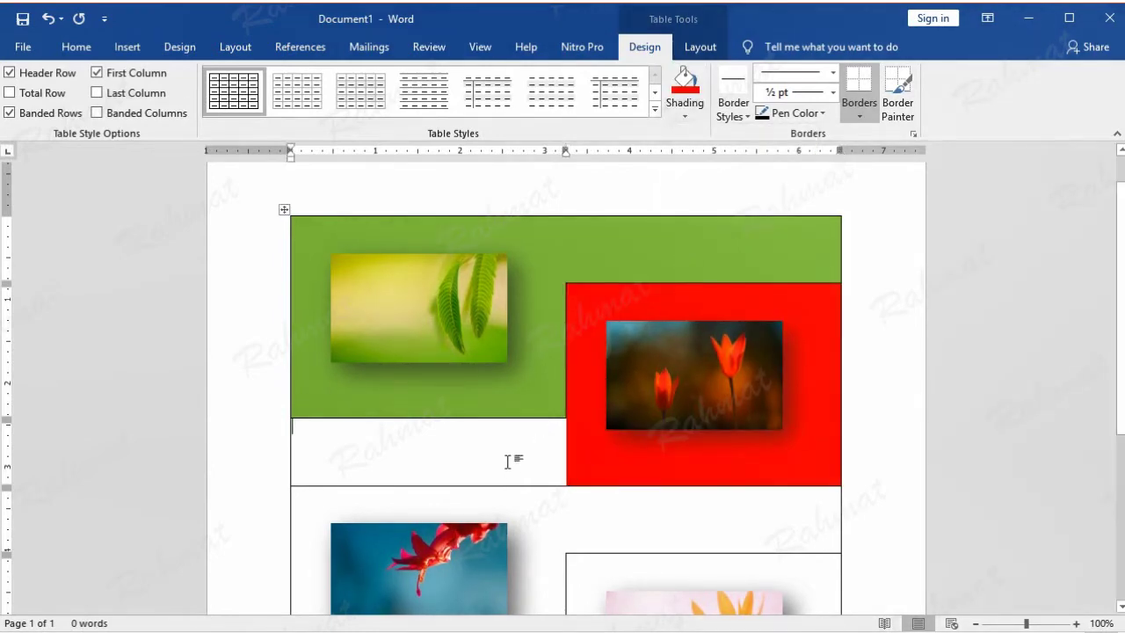
{"action": "left_click", "coordinate": [690, 112]}
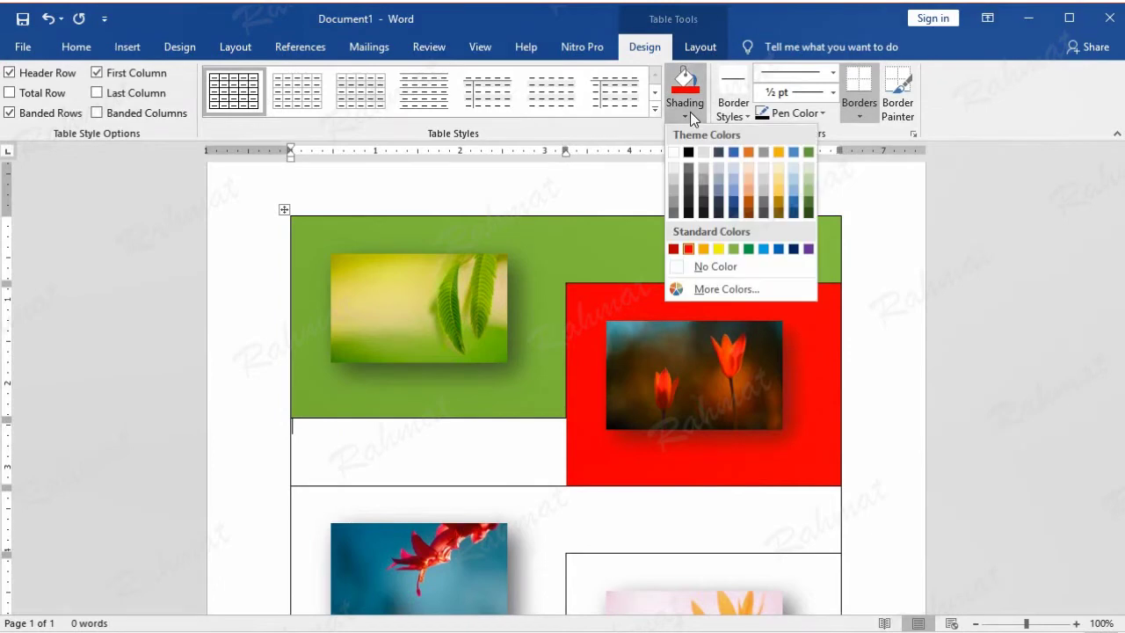
{"action": "left_click", "coordinate": [688, 249]}
- Shade the red-flower photo's cell and its adjacent strip blue
{"action": "scroll", "coordinate": [893, 368], "scroll_direction": "down", "scroll_amount": 2}
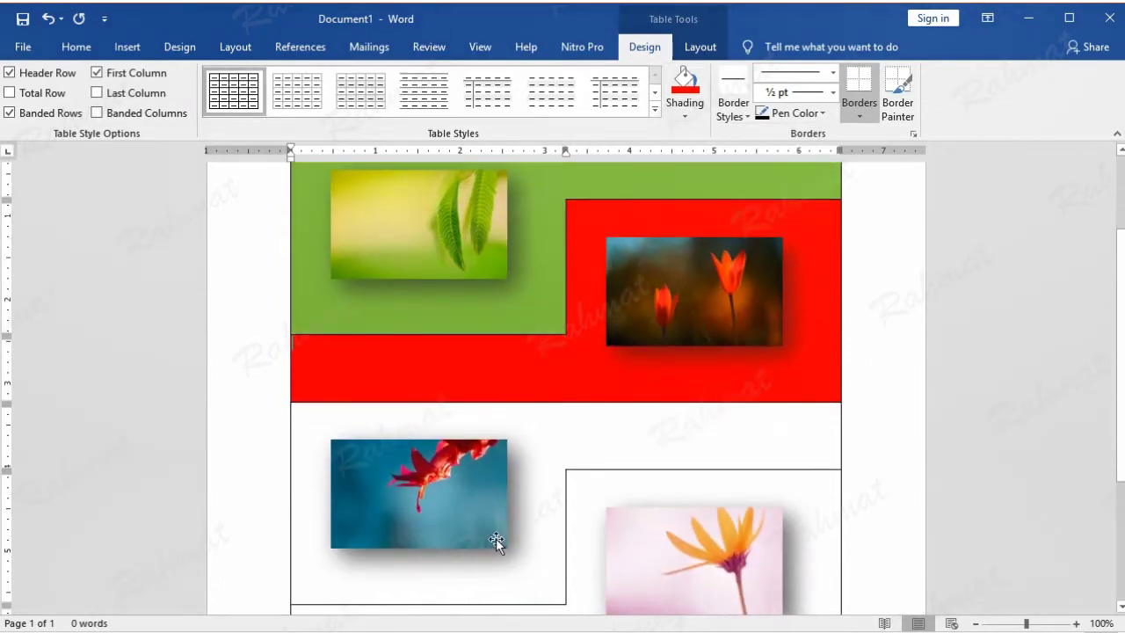
{"action": "left_click", "coordinate": [683, 114]}
{"action": "left_click", "coordinate": [763, 250]}
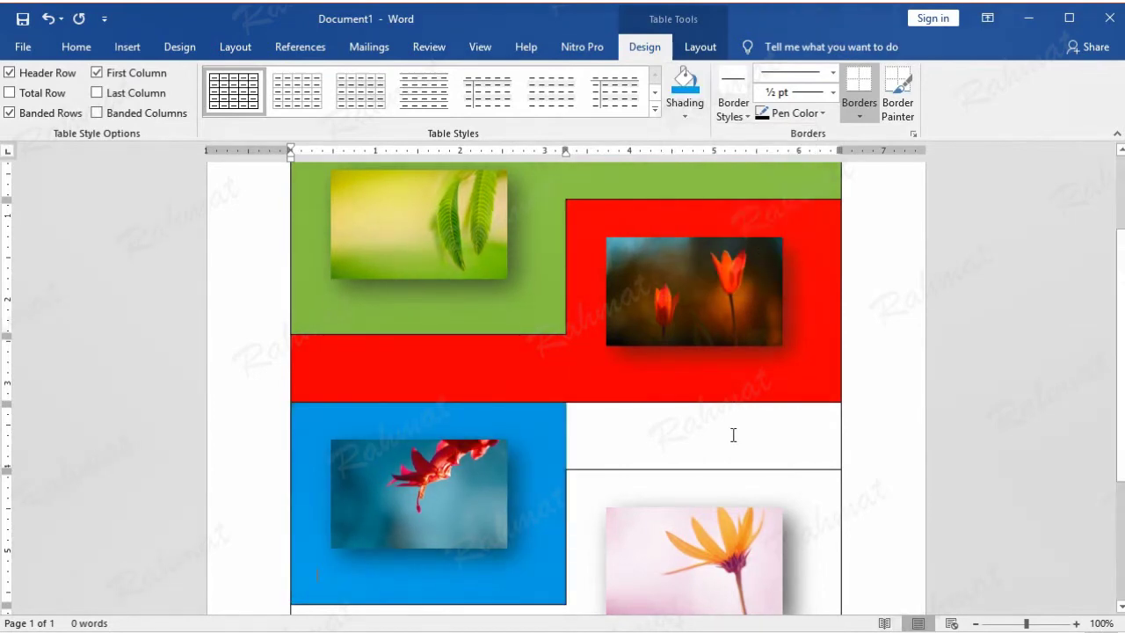
{"action": "left_click", "coordinate": [685, 118]}
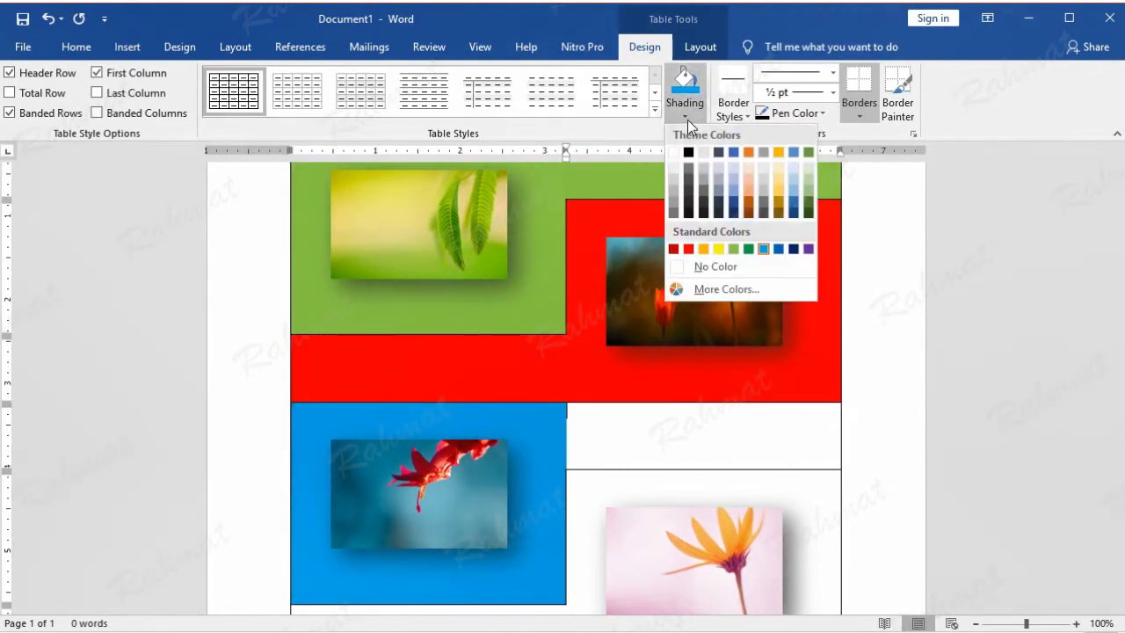
{"action": "left_click", "coordinate": [766, 252]}
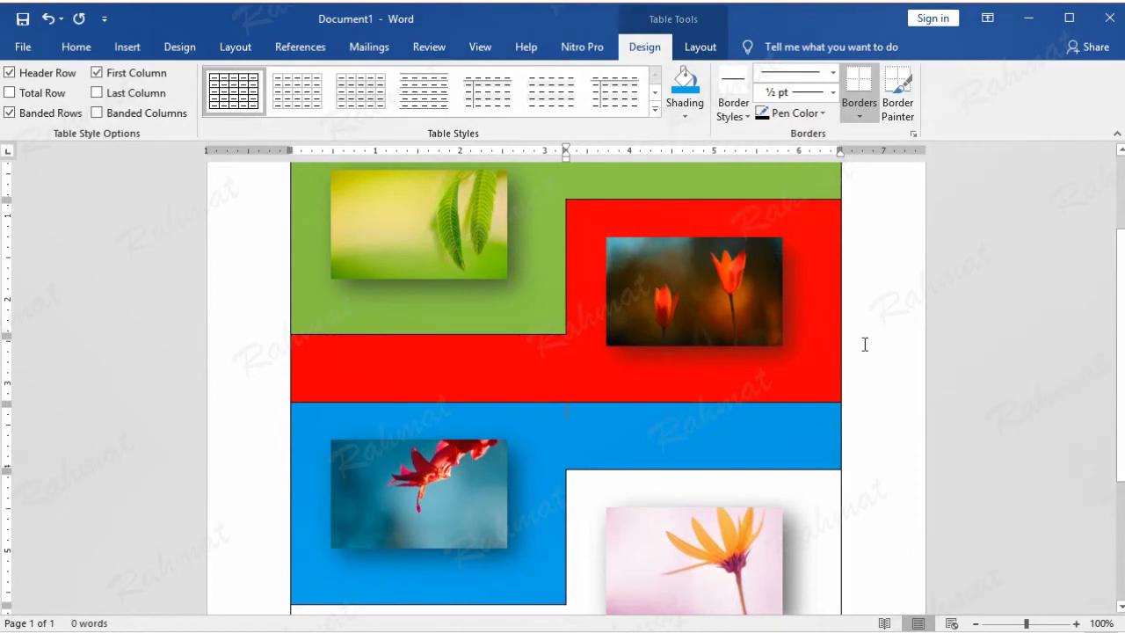
- Shade the orange-flower cell and the bottom strip cream
{"action": "scroll", "coordinate": [849, 462], "scroll_direction": "down", "scroll_amount": 2}
{"action": "left_click", "coordinate": [808, 529]}
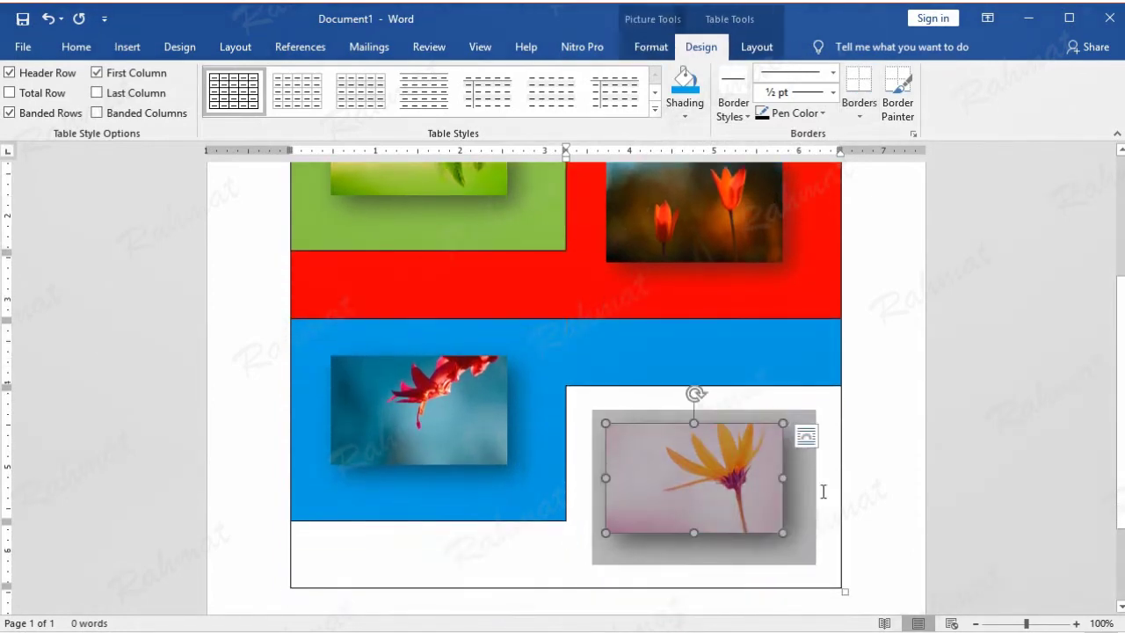
{"action": "left_click", "coordinate": [814, 532]}
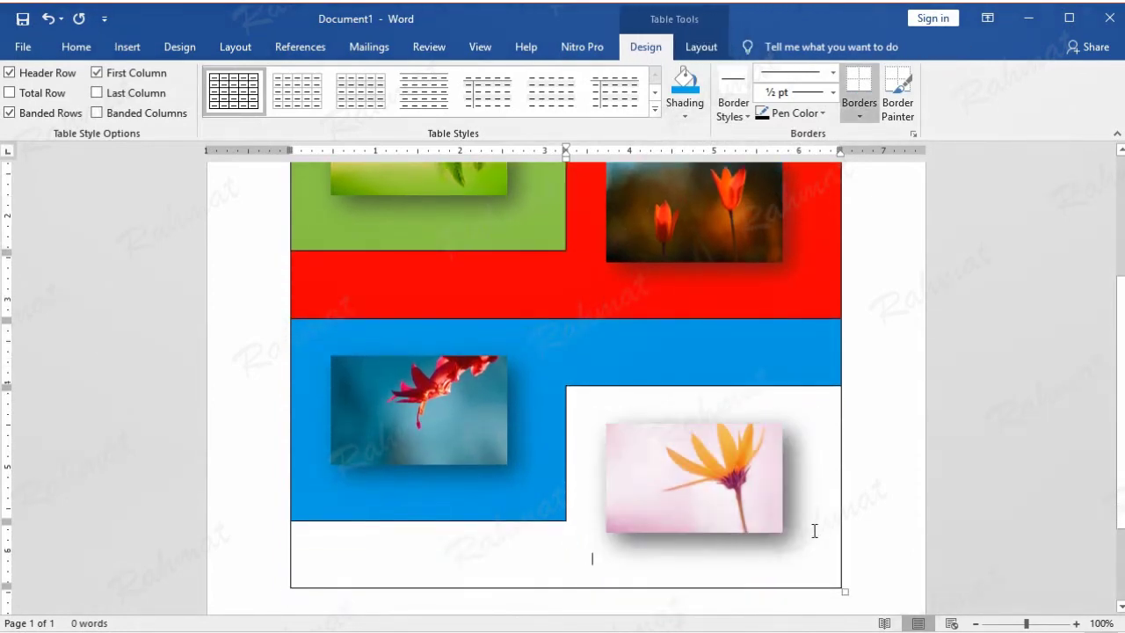
{"action": "left_click", "coordinate": [691, 114]}
{"action": "left_click", "coordinate": [776, 174]}
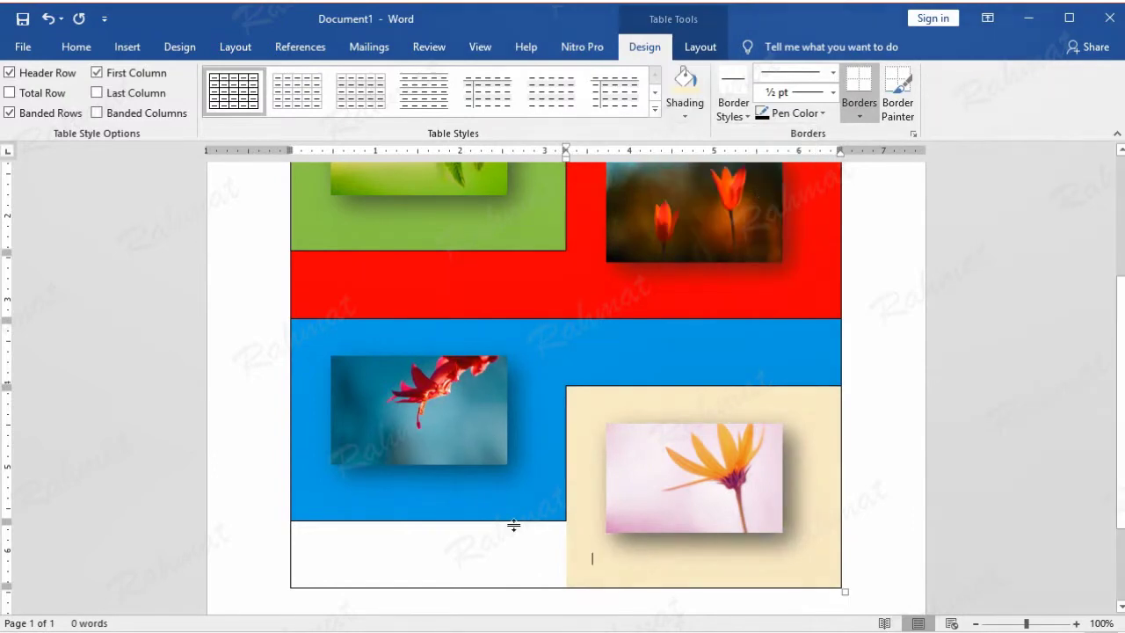
{"action": "left_click", "coordinate": [687, 113]}
{"action": "left_click", "coordinate": [780, 171]}
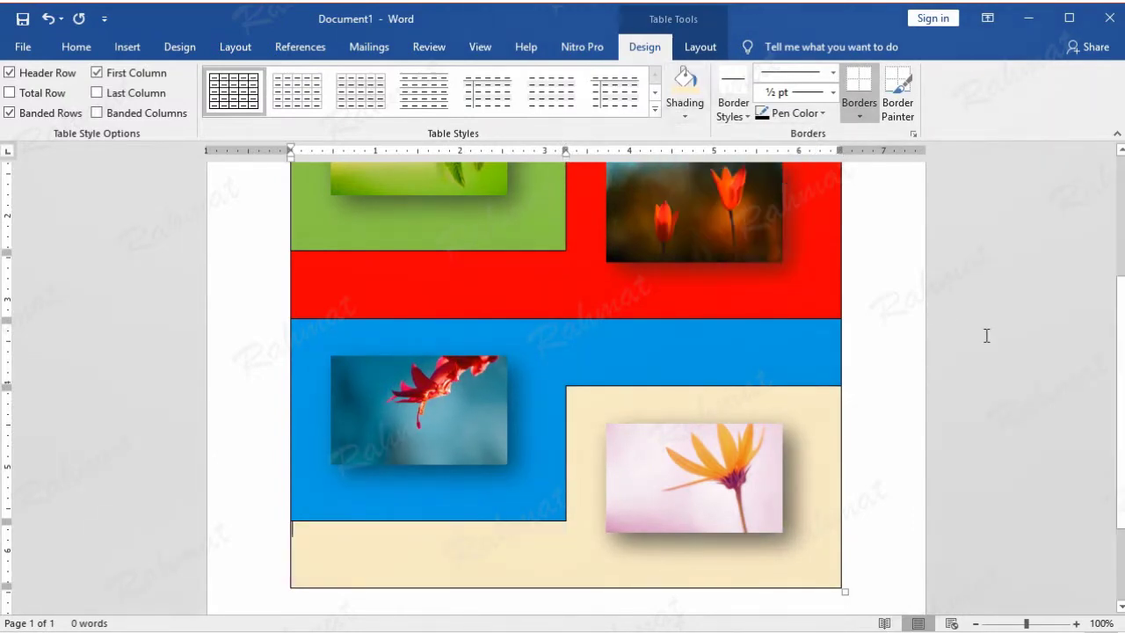
{"action": "scroll", "coordinate": [907, 282], "scroll_direction": "up", "scroll_amount": 3}
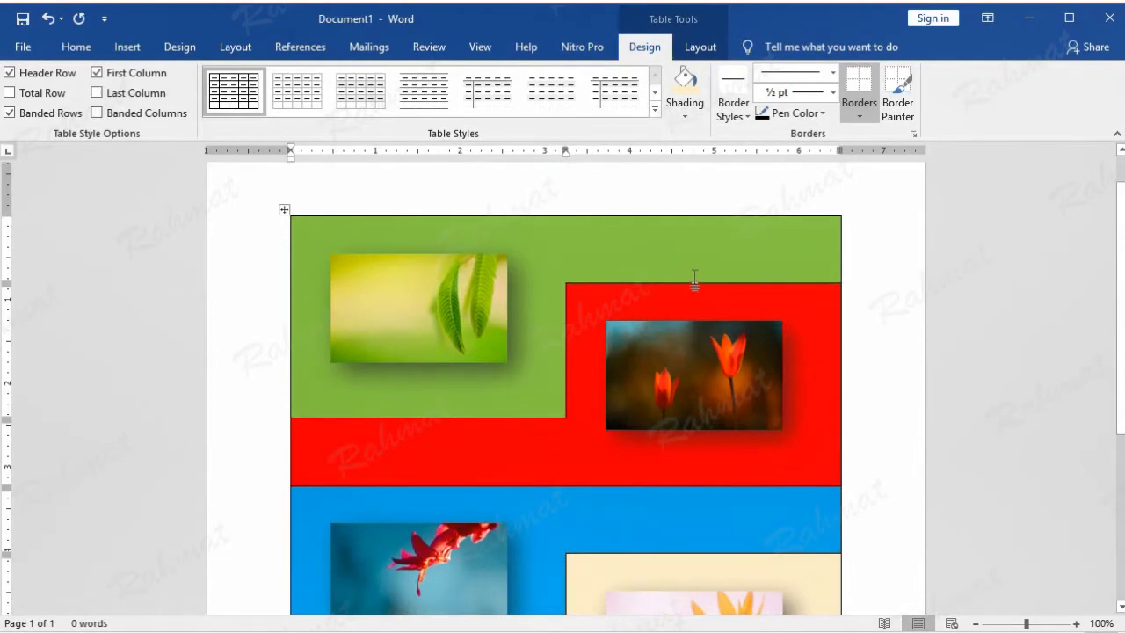
- Set the border pen to 4½ pt green and turn on Draw Table
{"action": "left_click", "coordinate": [835, 92]}
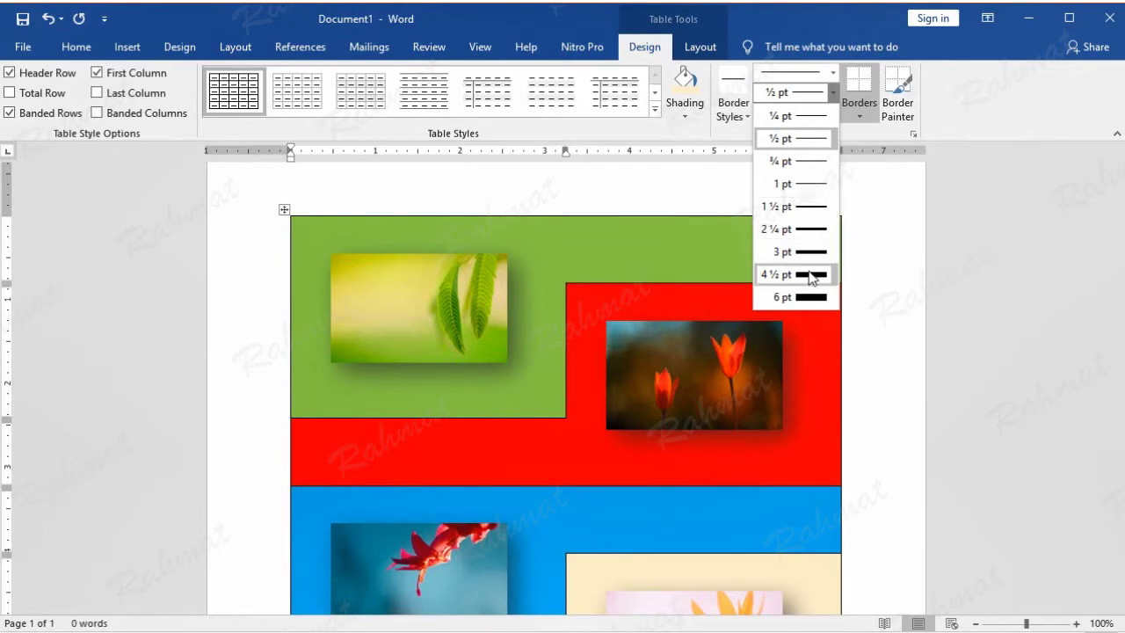
{"action": "left_click", "coordinate": [811, 273]}
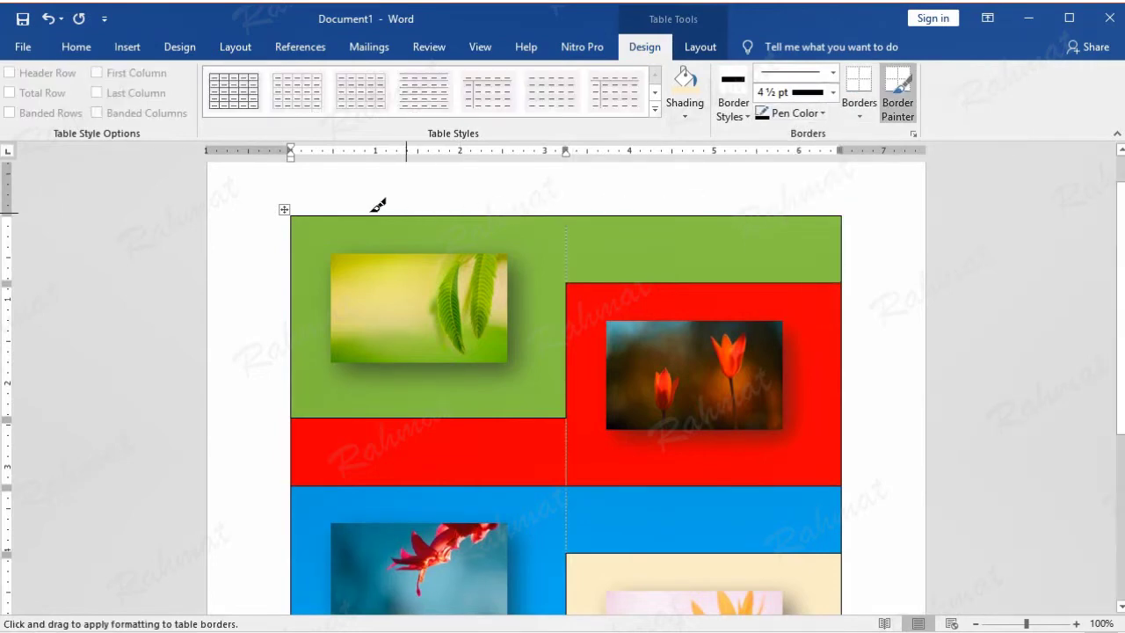
{"action": "left_click", "coordinate": [832, 92]}
{"action": "left_click", "coordinate": [813, 274]}
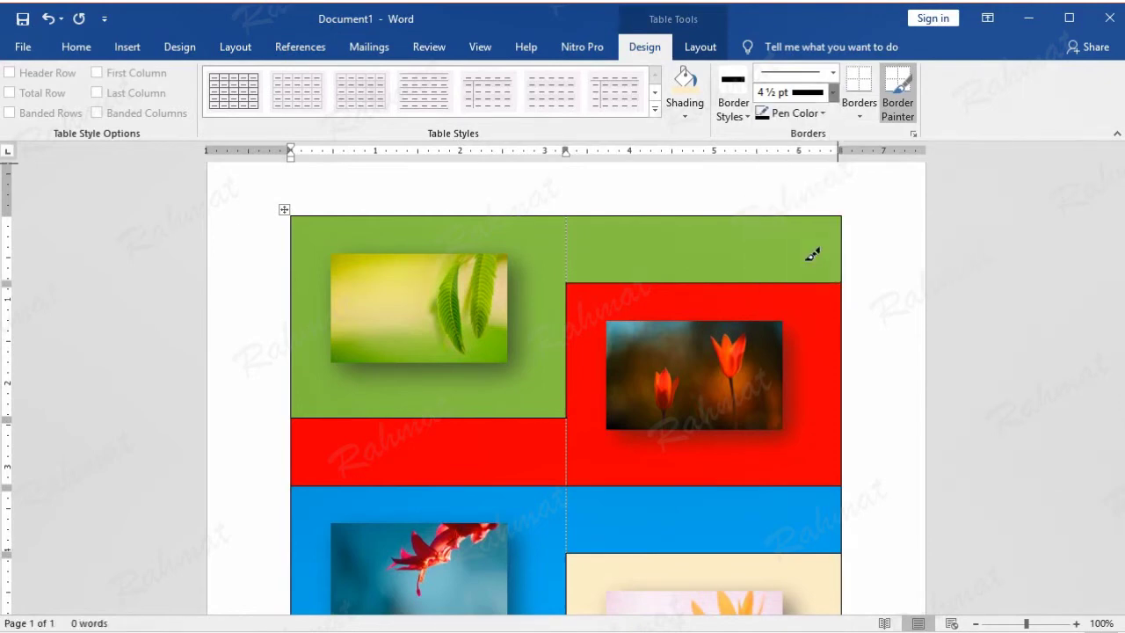
{"action": "left_click", "coordinate": [822, 113]}
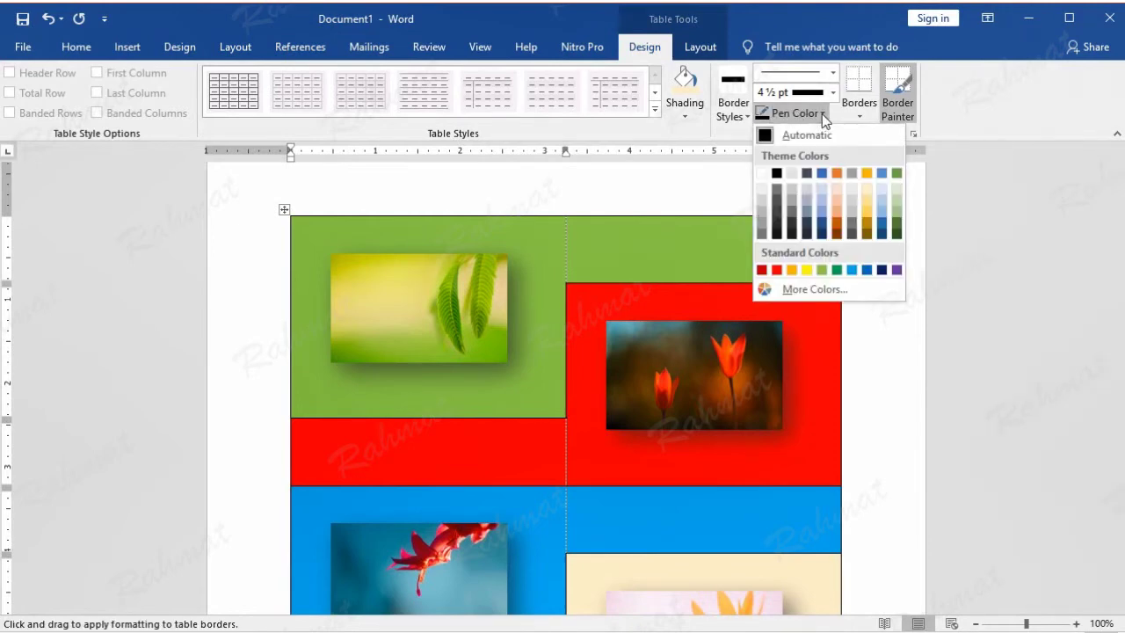
{"action": "left_click", "coordinate": [837, 270]}
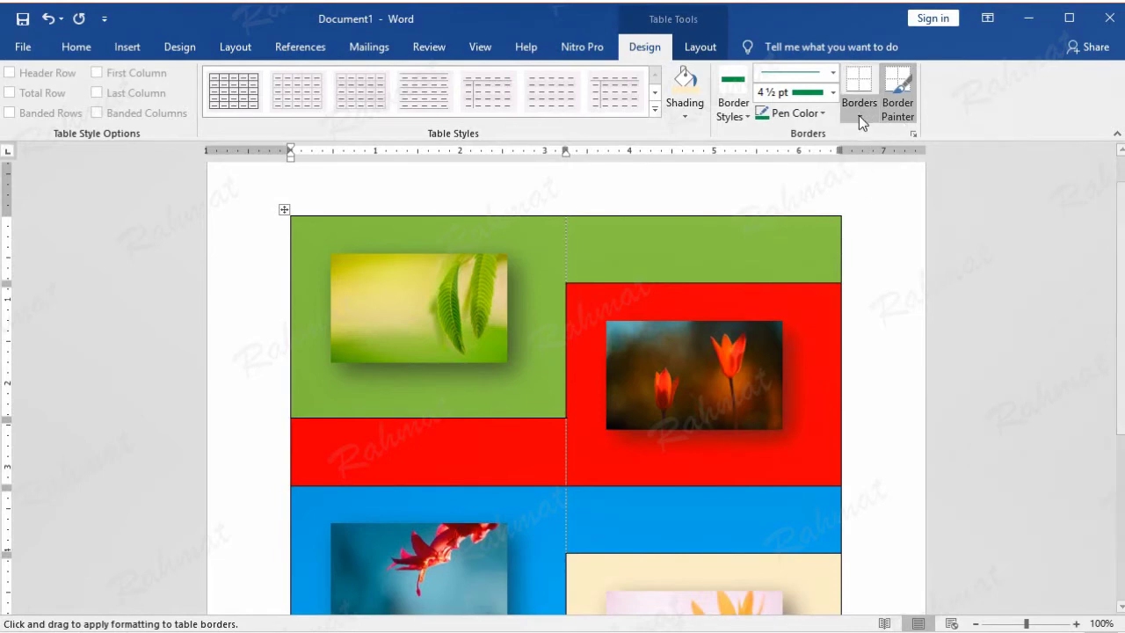
{"action": "left_click", "coordinate": [859, 115]}
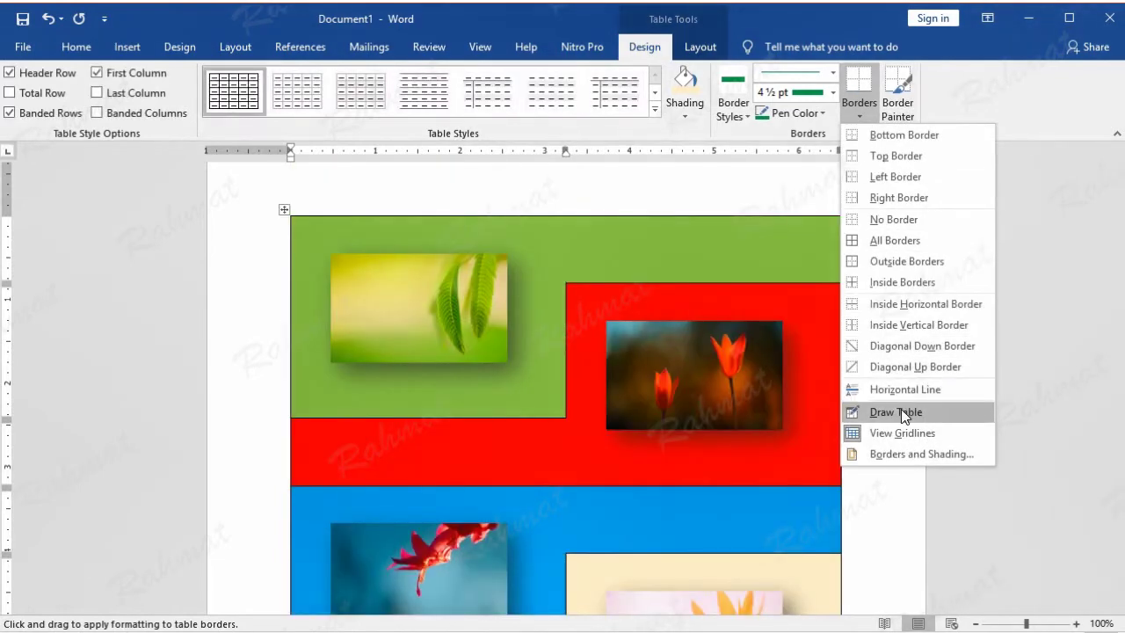
{"action": "left_click", "coordinate": [904, 412]}
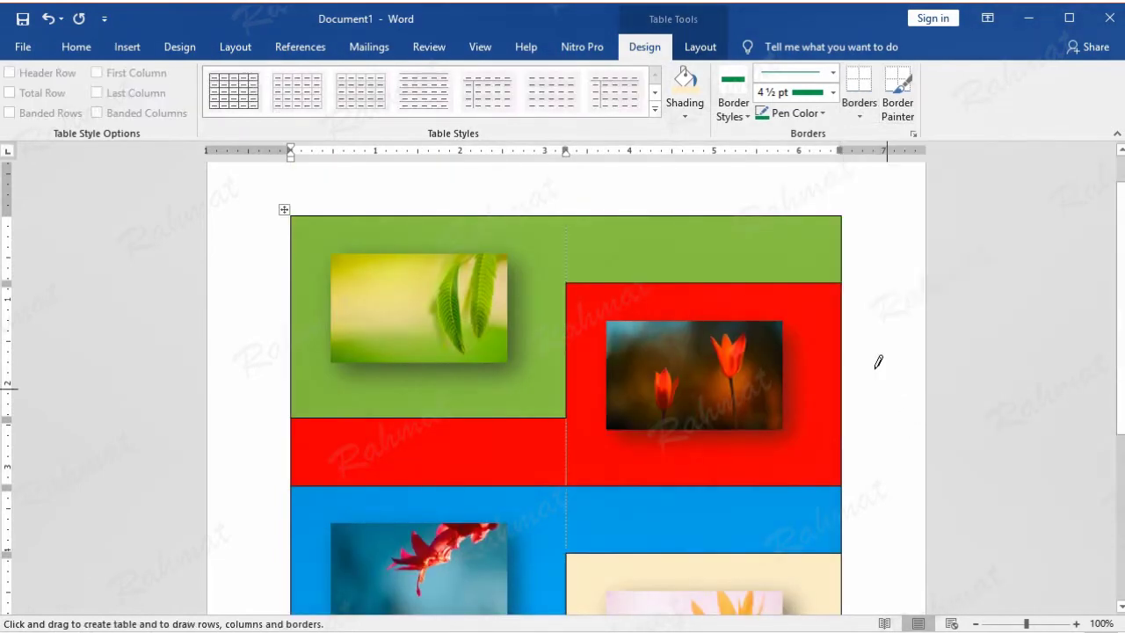
- Draw thick green borders along the green cell's top, left and right edges
{"action": "scroll", "coordinate": [560, 205], "scroll_direction": "down", "scroll_amount": 3}
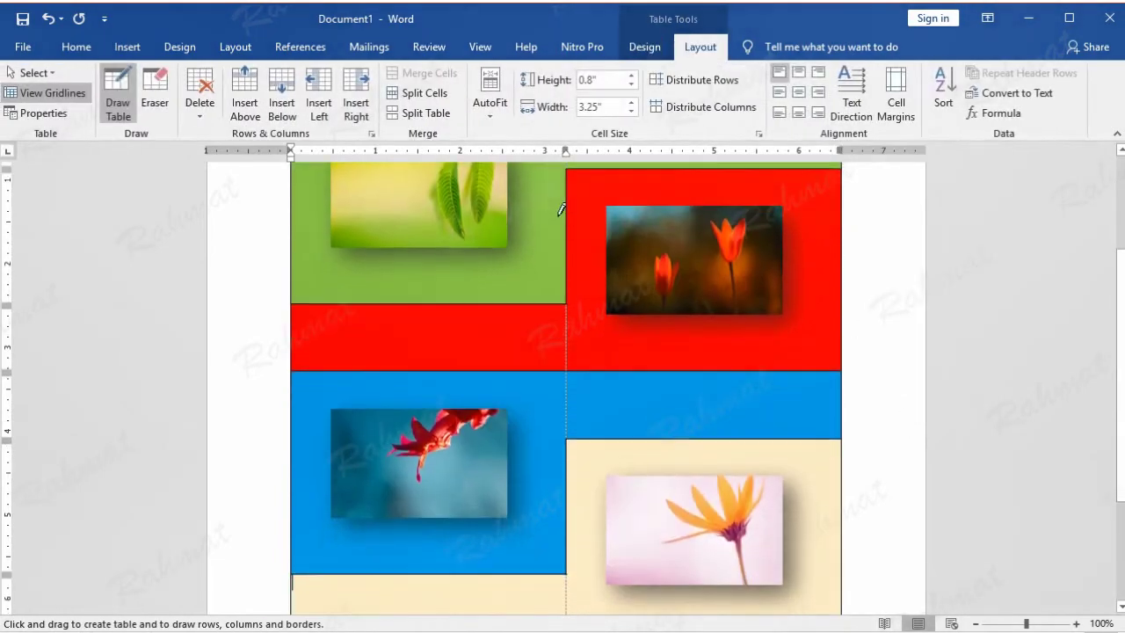
{"action": "scroll", "coordinate": [745, 233], "scroll_direction": "up", "scroll_amount": 3}
{"action": "left_click", "coordinate": [685, 221]}
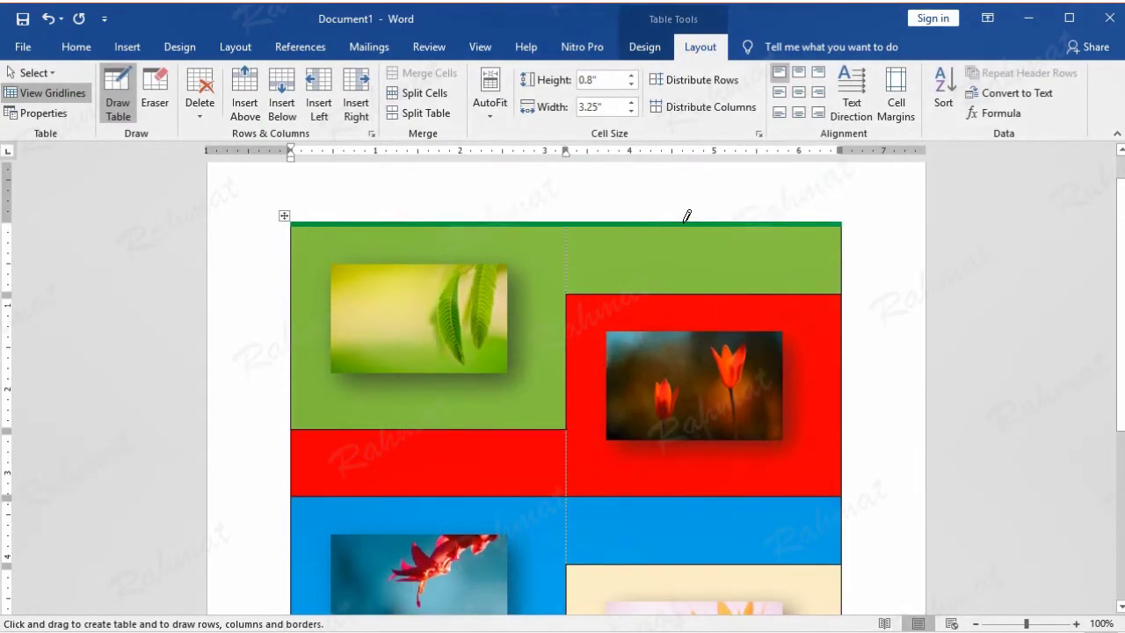
{"action": "left_click", "coordinate": [293, 255]}
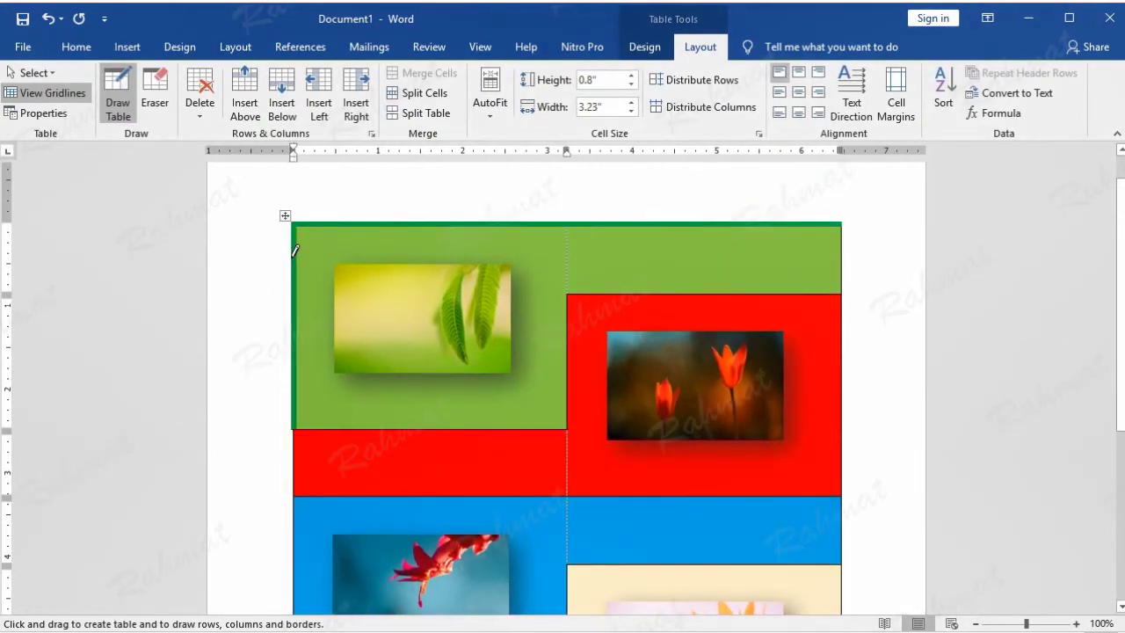
{"action": "left_click", "coordinate": [844, 245]}
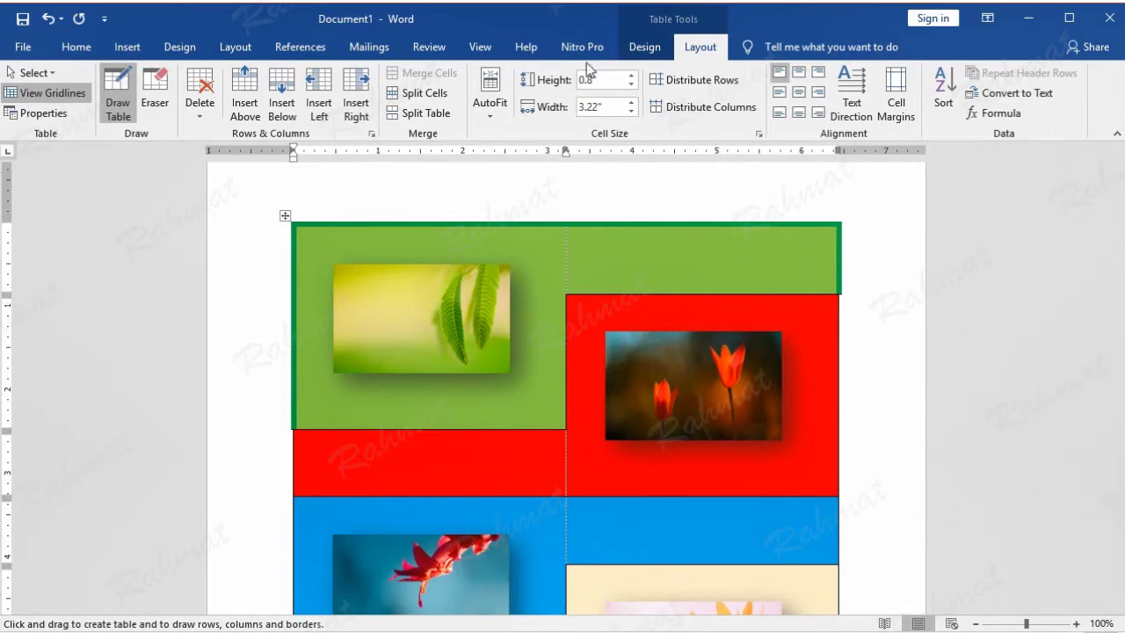
- Switch the pen to red and draw borders around the red cells' edges
{"action": "left_click", "coordinate": [641, 53]}
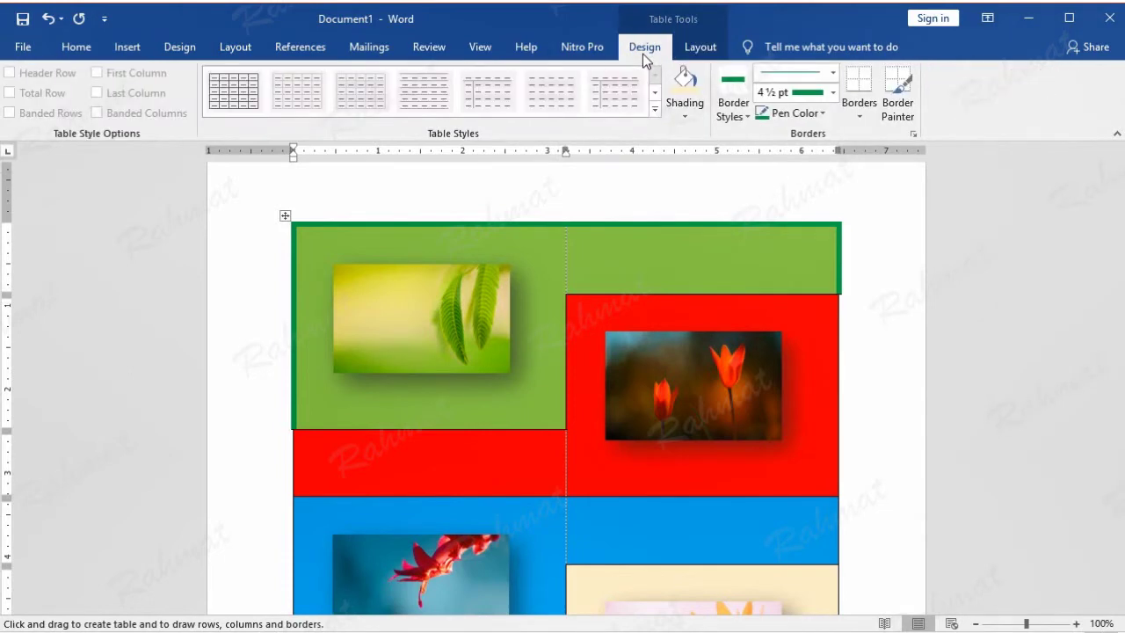
{"action": "left_click", "coordinate": [827, 111]}
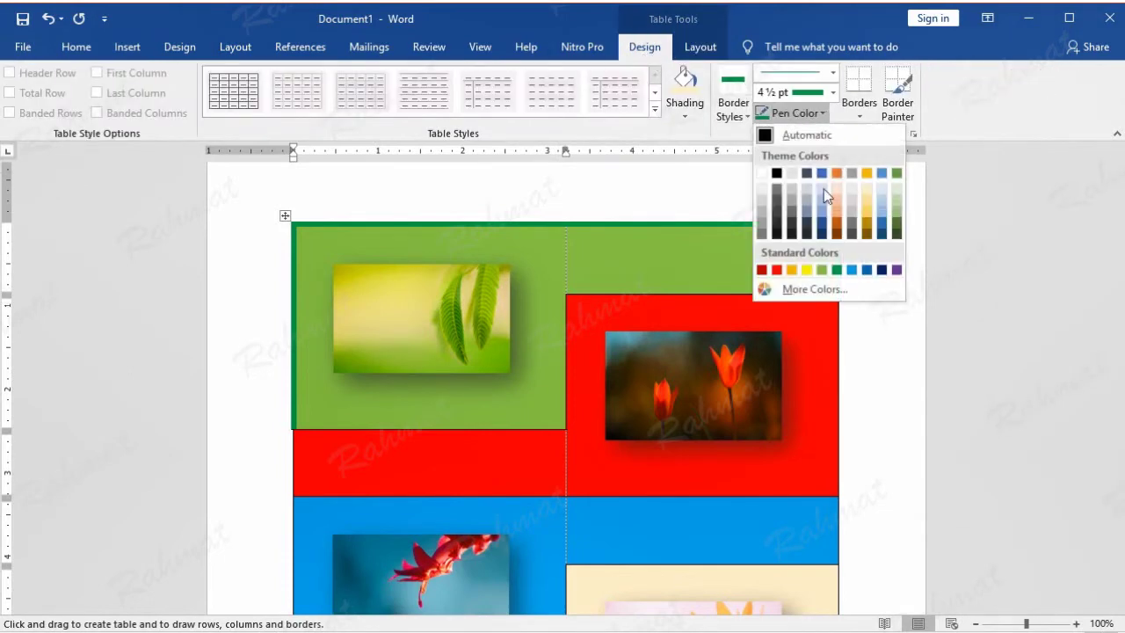
{"action": "left_click", "coordinate": [770, 269]}
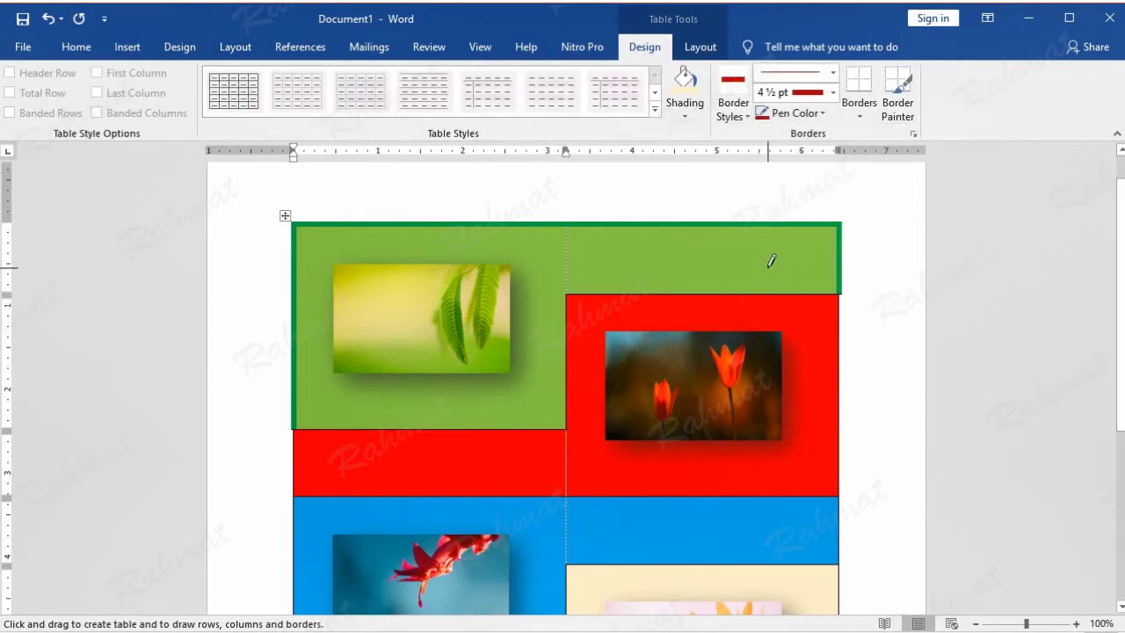
{"action": "left_click", "coordinate": [655, 290]}
{"action": "left_click", "coordinate": [568, 335]}
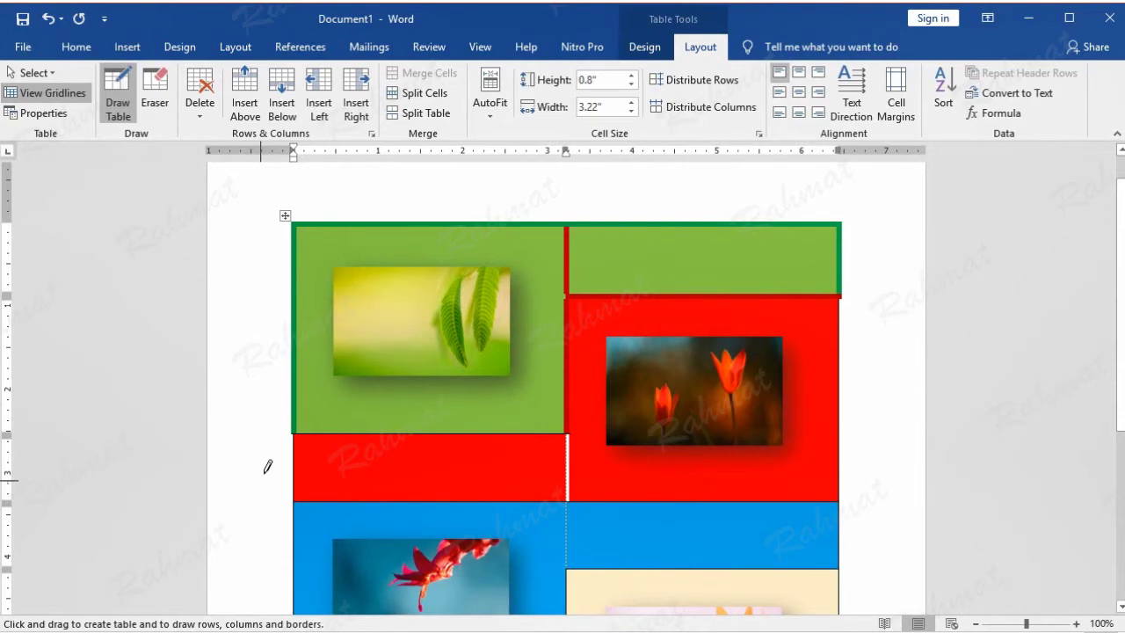
{"action": "left_click", "coordinate": [296, 445]}
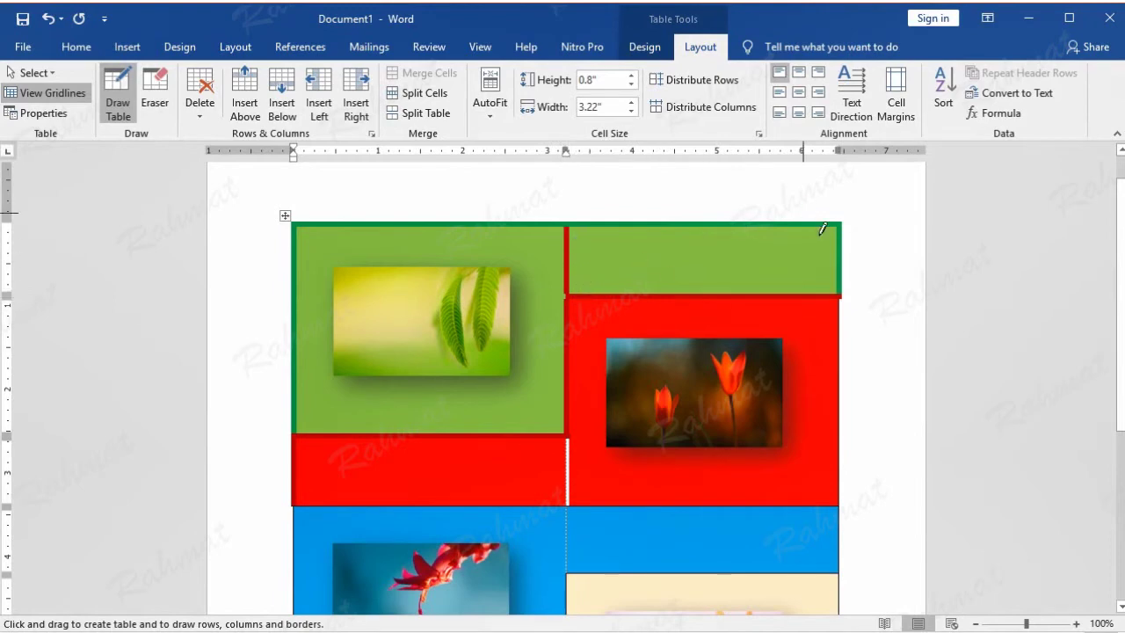
{"action": "key", "text": "Escape"}
{"action": "left_click", "coordinate": [998, 298]}
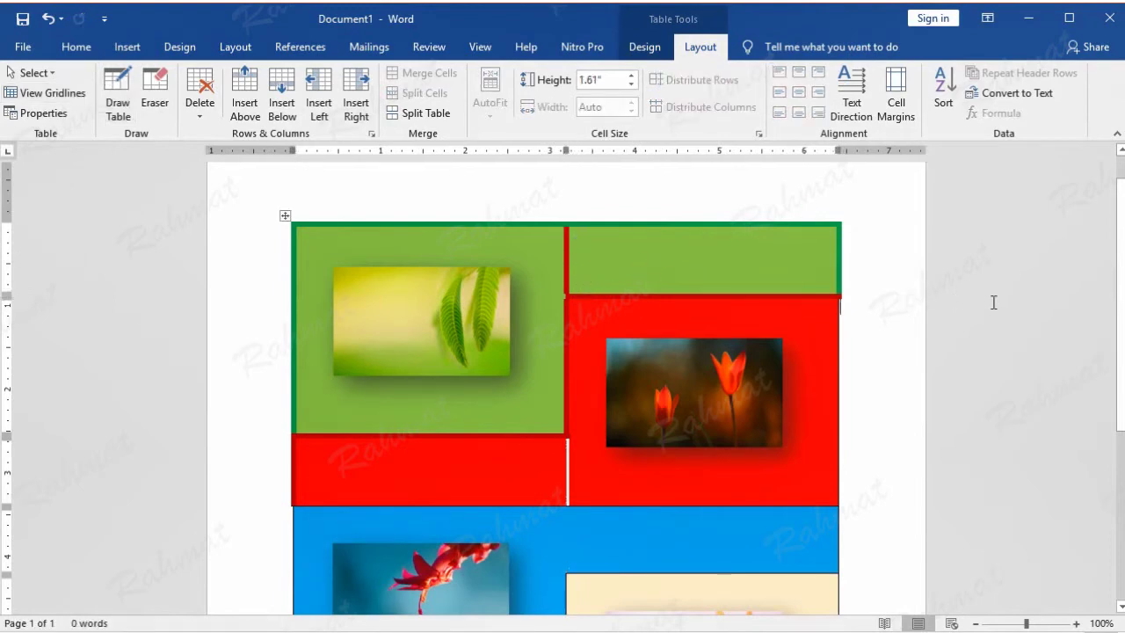
- Apply 4½ pt light-green borders to the whole table via Borders and Shading
{"action": "left_click", "coordinate": [774, 347]}
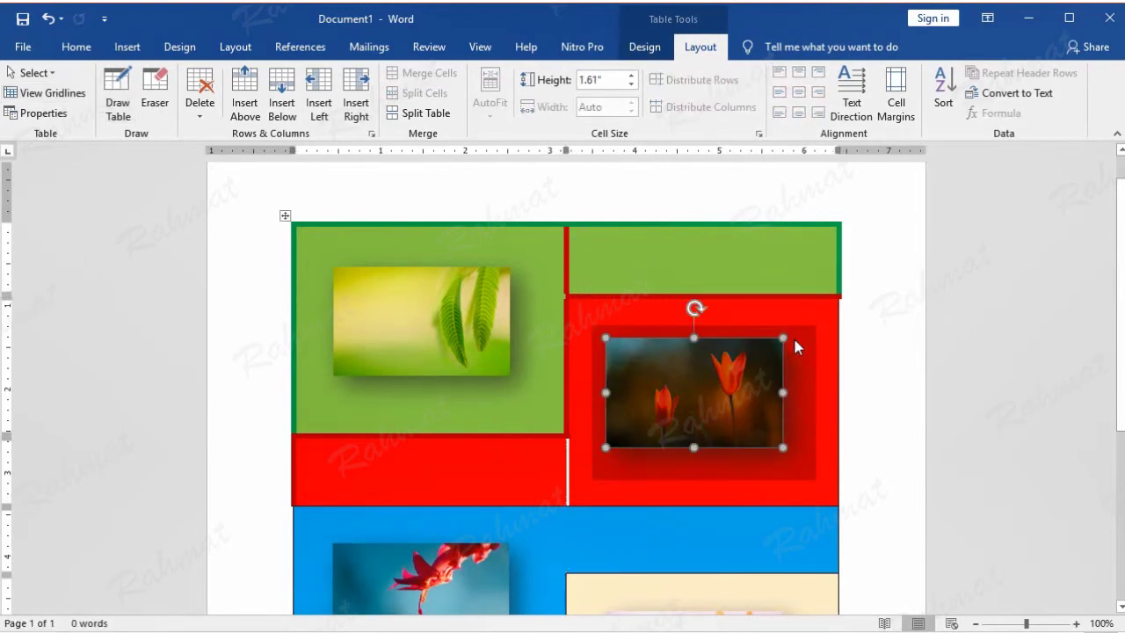
{"action": "left_click", "coordinate": [704, 260]}
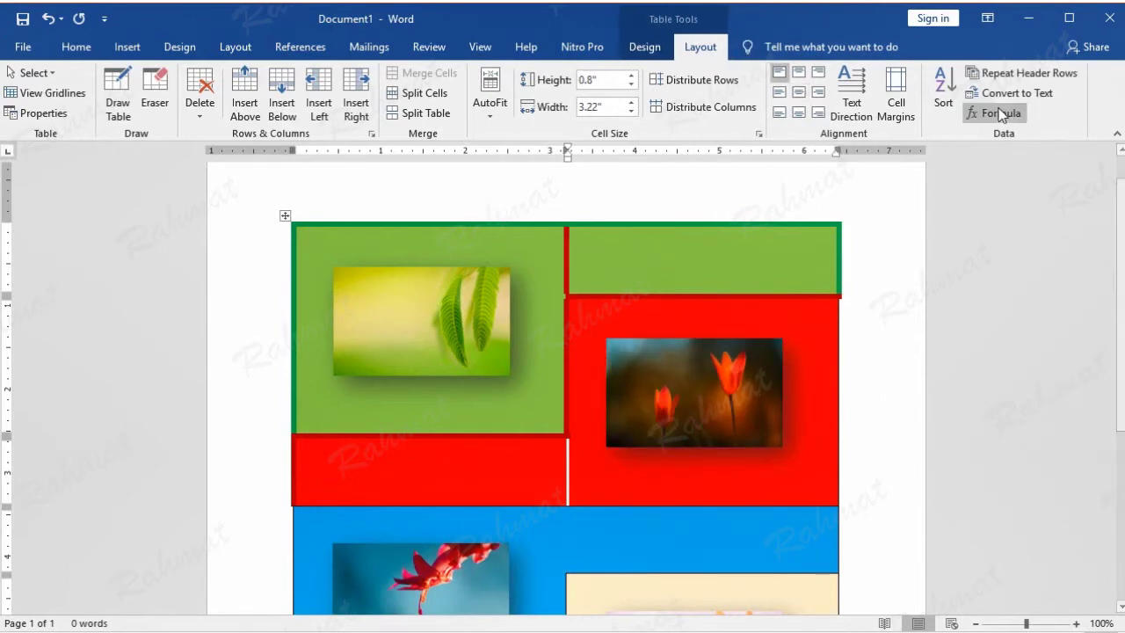
{"action": "left_click", "coordinate": [182, 46]}
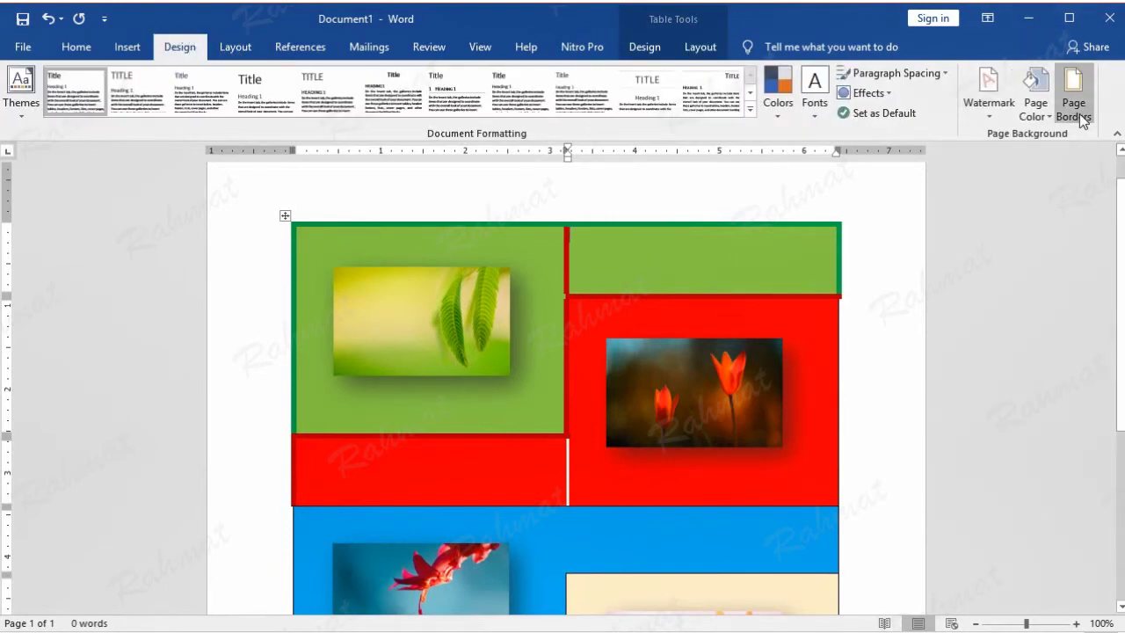
{"action": "left_click", "coordinate": [1079, 117]}
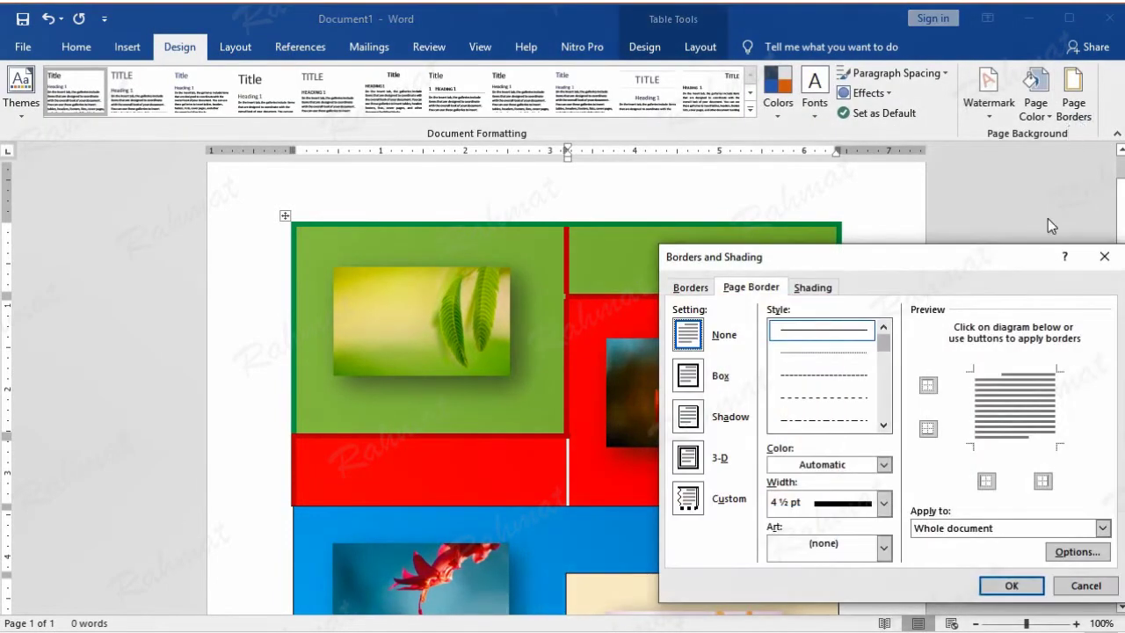
{"action": "left_click", "coordinate": [707, 288]}
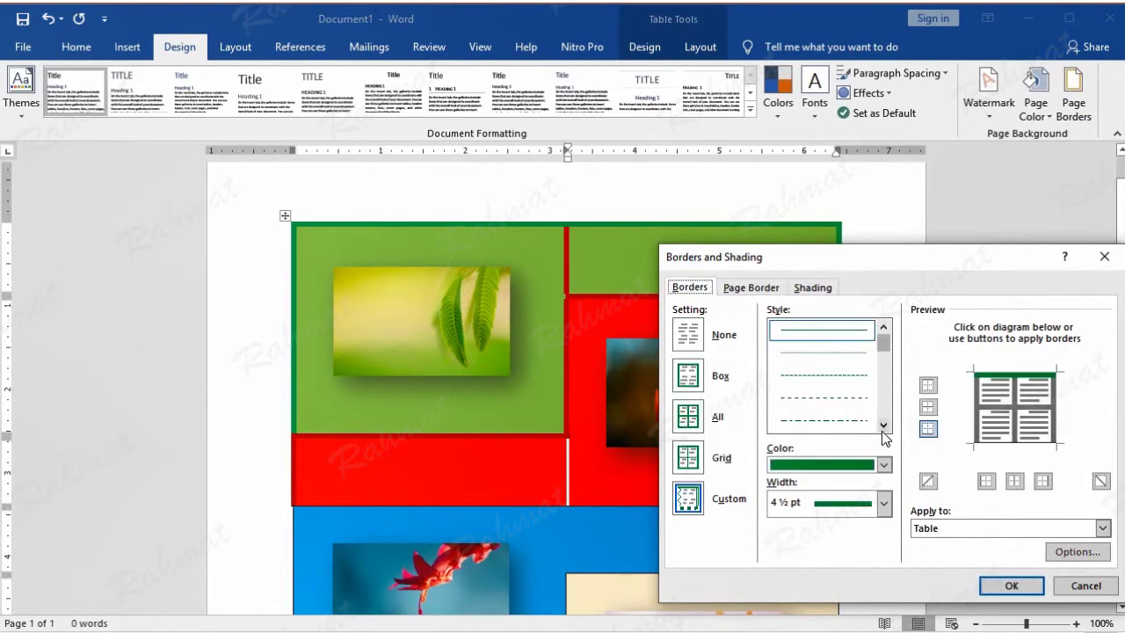
{"action": "left_click", "coordinate": [885, 504]}
{"action": "left_click", "coordinate": [886, 504]}
{"action": "left_click", "coordinate": [884, 464]}
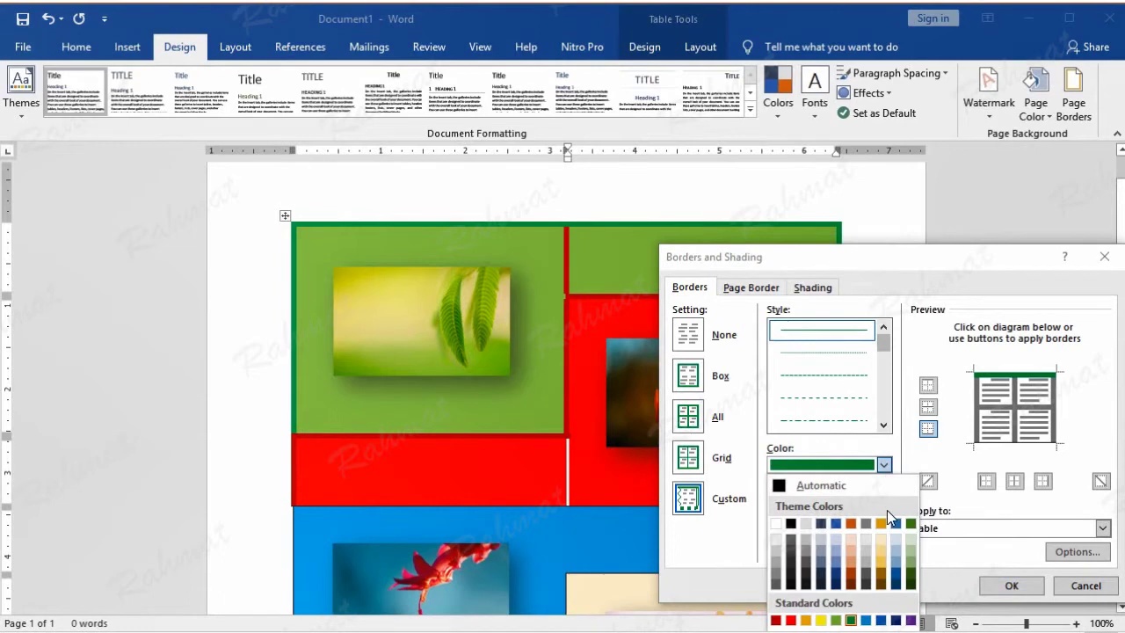
{"action": "left_click", "coordinate": [836, 620]}
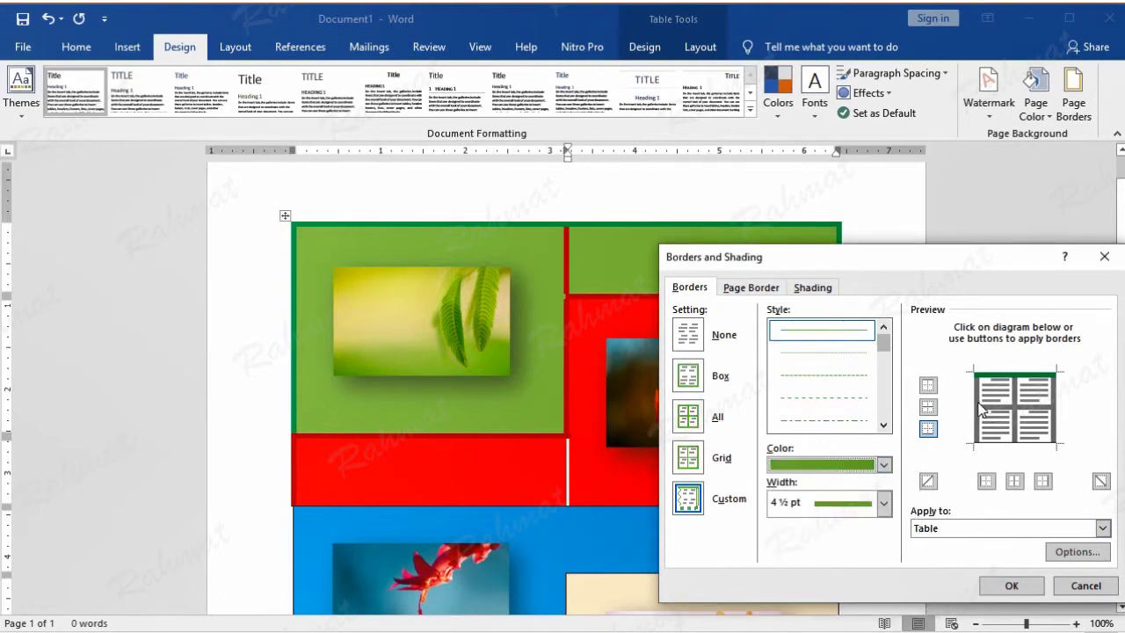
{"action": "left_click", "coordinate": [1025, 586]}
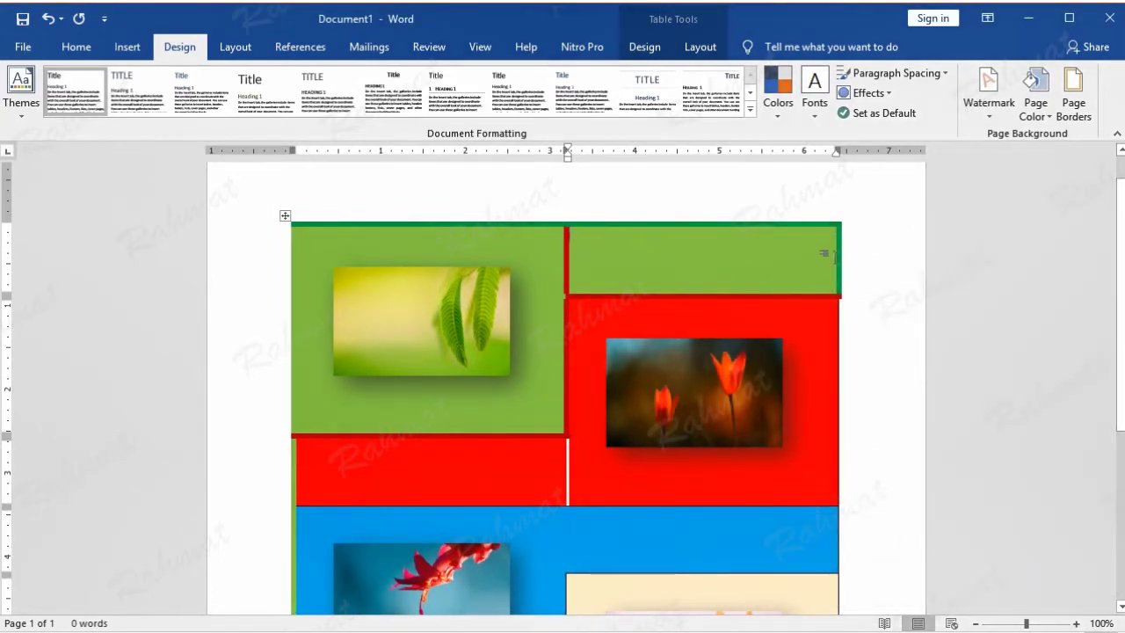
{"action": "double_click", "coordinate": [811, 264]}
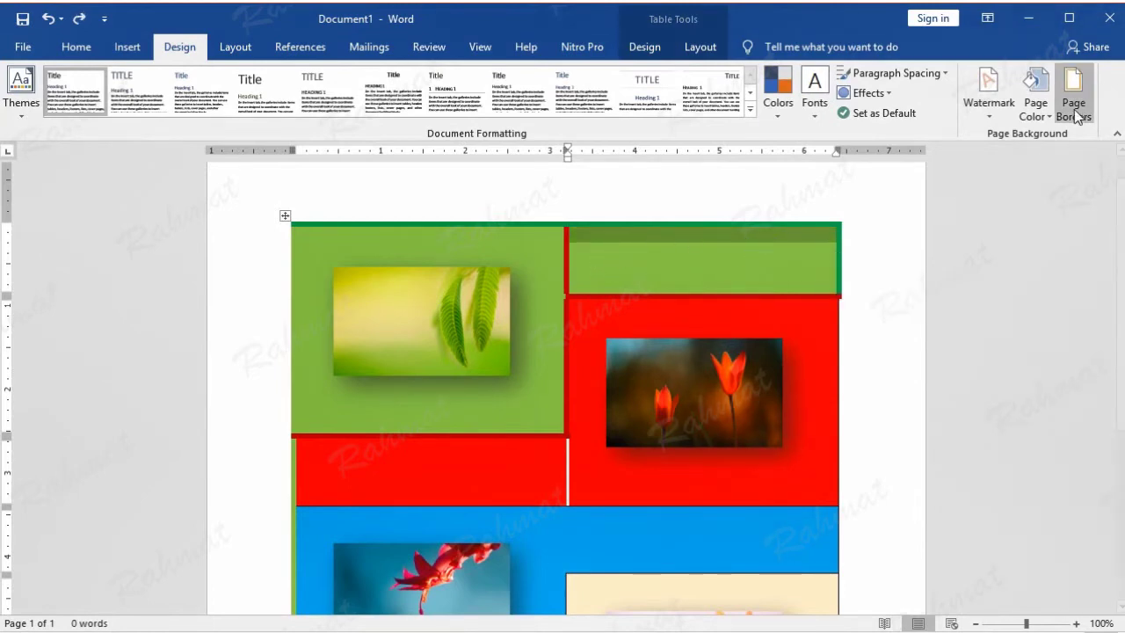
- Give the top-right green cell a thick light-green border, leaving its left edge open
{"action": "left_click", "coordinate": [1071, 95]}
{"action": "left_click", "coordinate": [691, 288]}
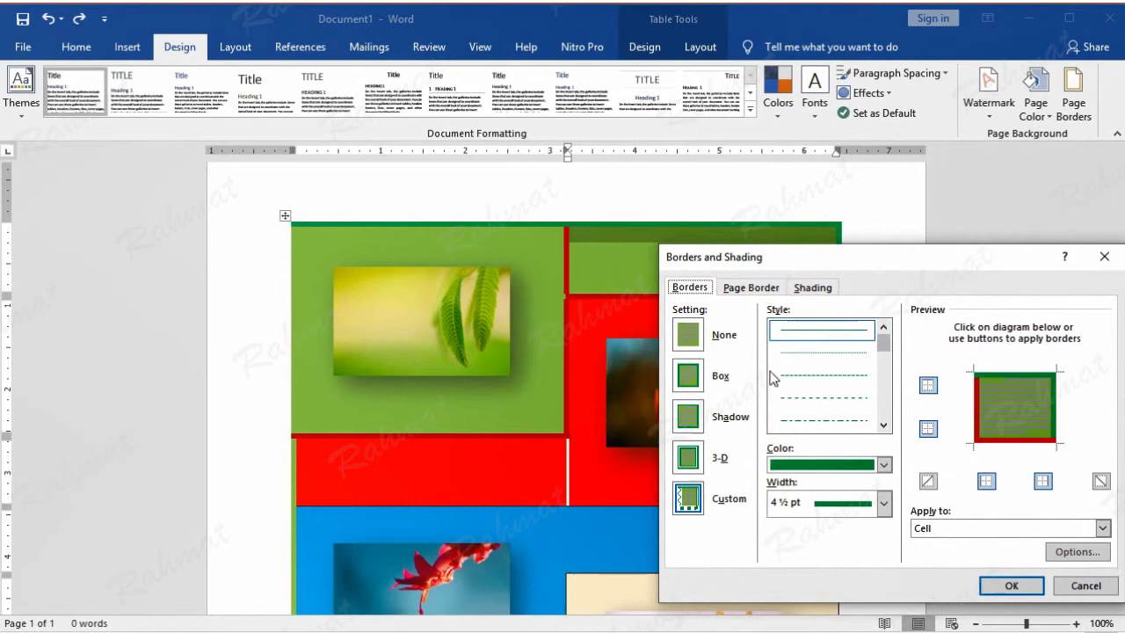
{"action": "left_click", "coordinate": [884, 465]}
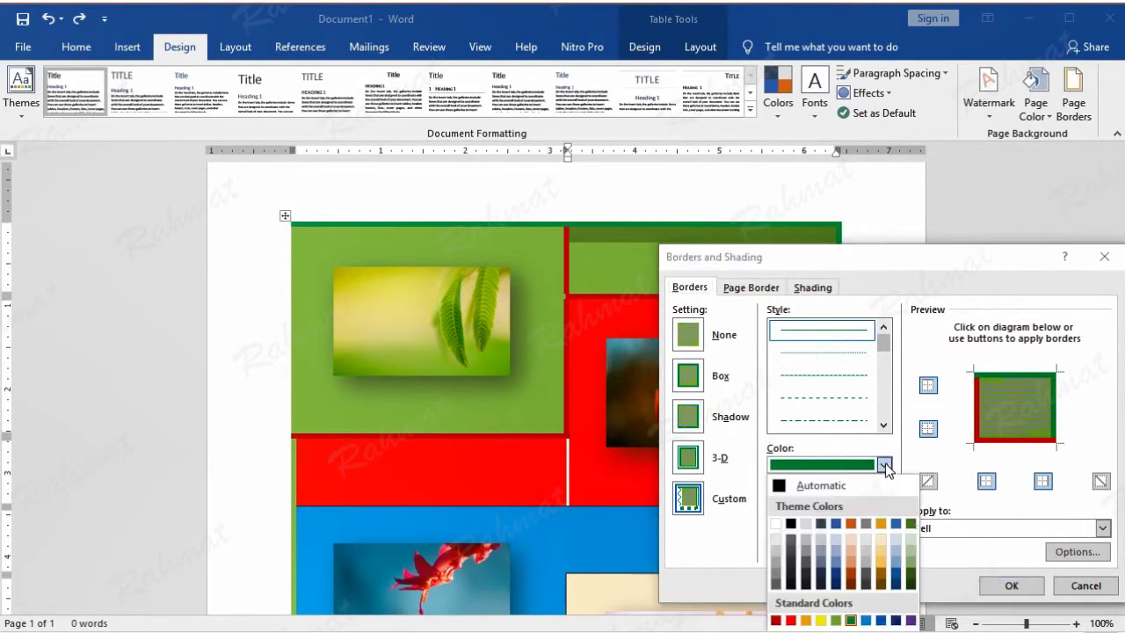
{"action": "left_click", "coordinate": [838, 621]}
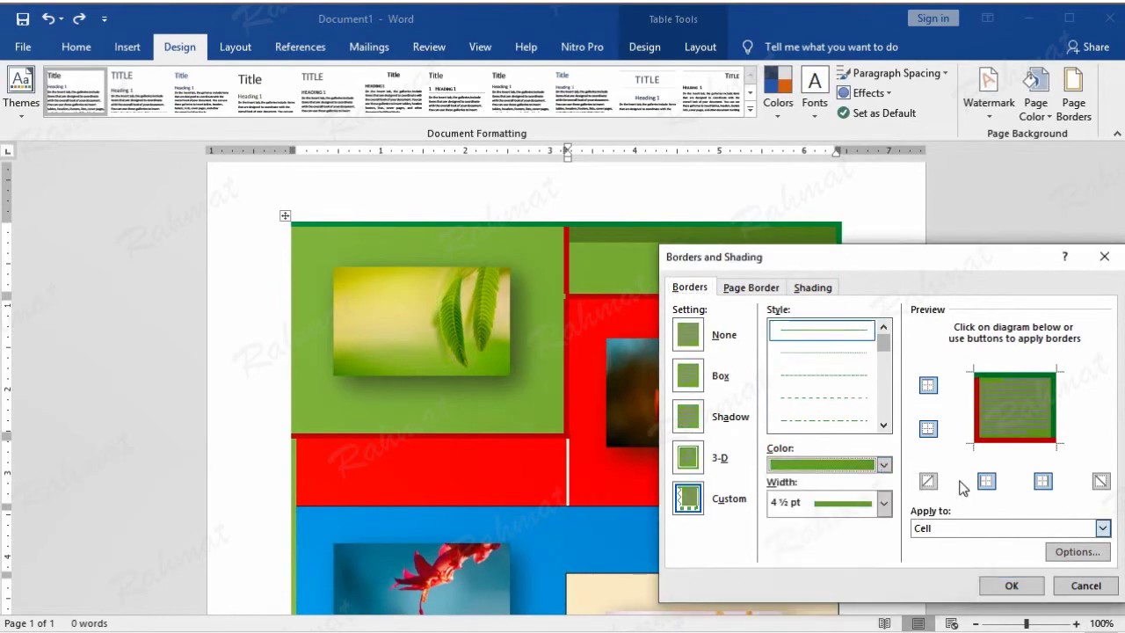
{"action": "left_click", "coordinate": [979, 414]}
{"action": "left_click", "coordinate": [1013, 585]}
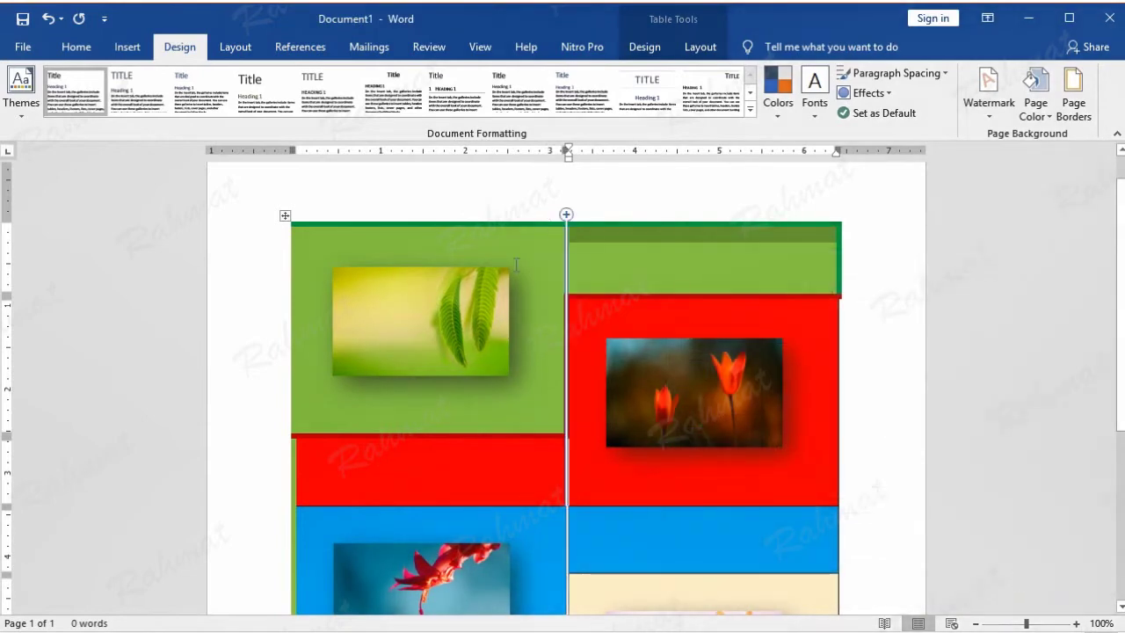
- Put the cursor in the left red cell and scroll down the page
{"action": "left_click", "coordinate": [725, 267]}
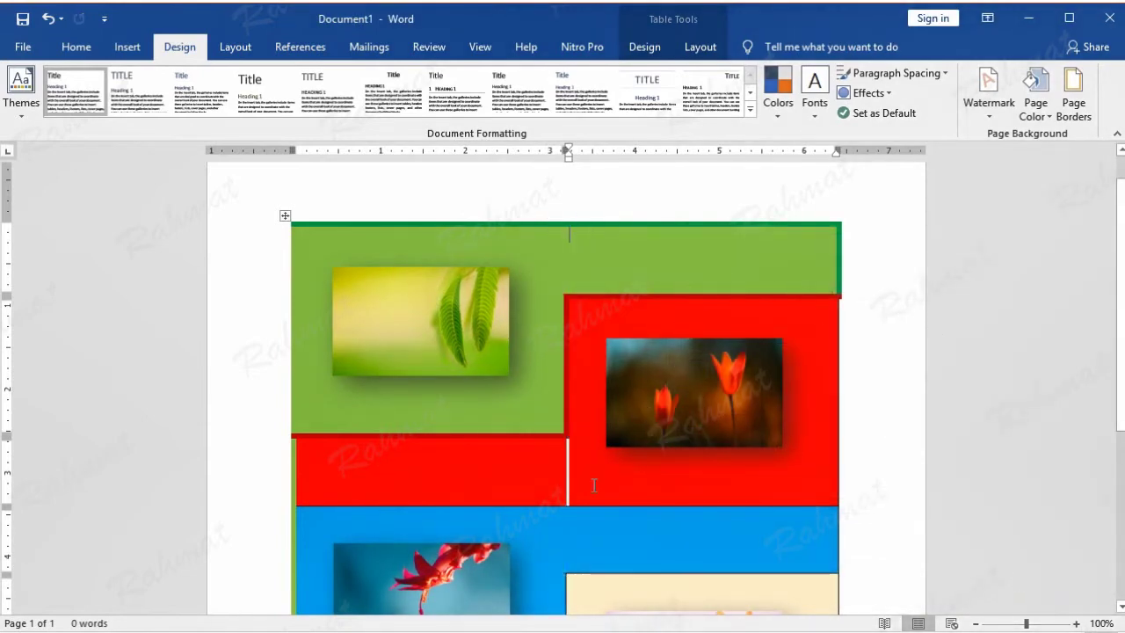
{"action": "left_click", "coordinate": [551, 477]}
{"action": "scroll", "coordinate": [552, 472], "scroll_direction": "down", "scroll_amount": 2}
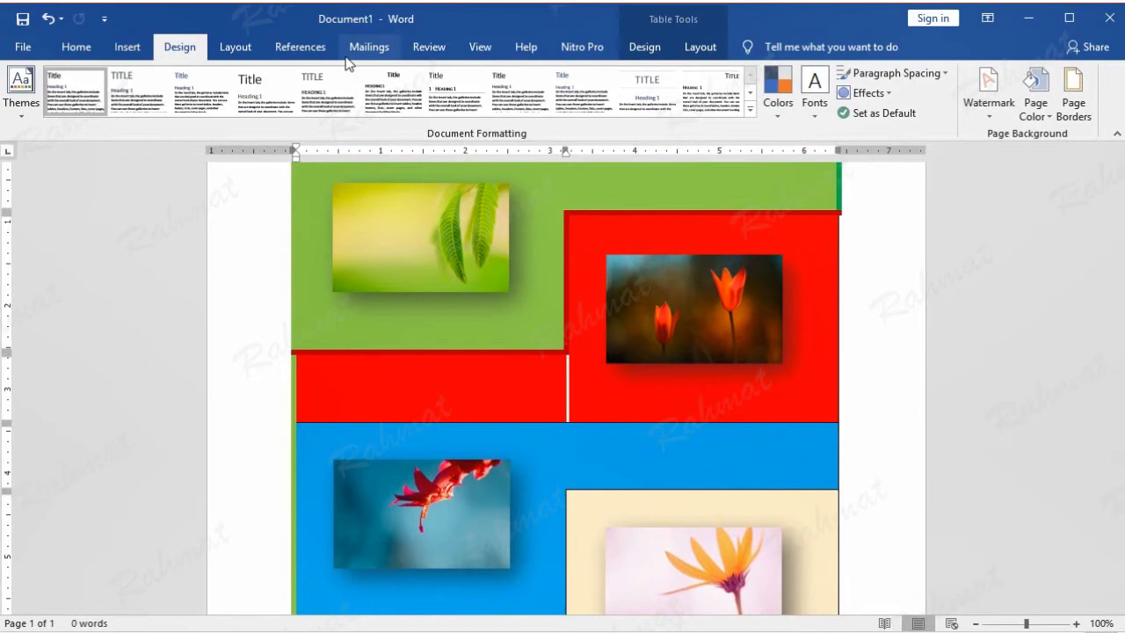
- With a red border pen, redraw the red cell's left edge in red
{"action": "left_click", "coordinate": [646, 47]}
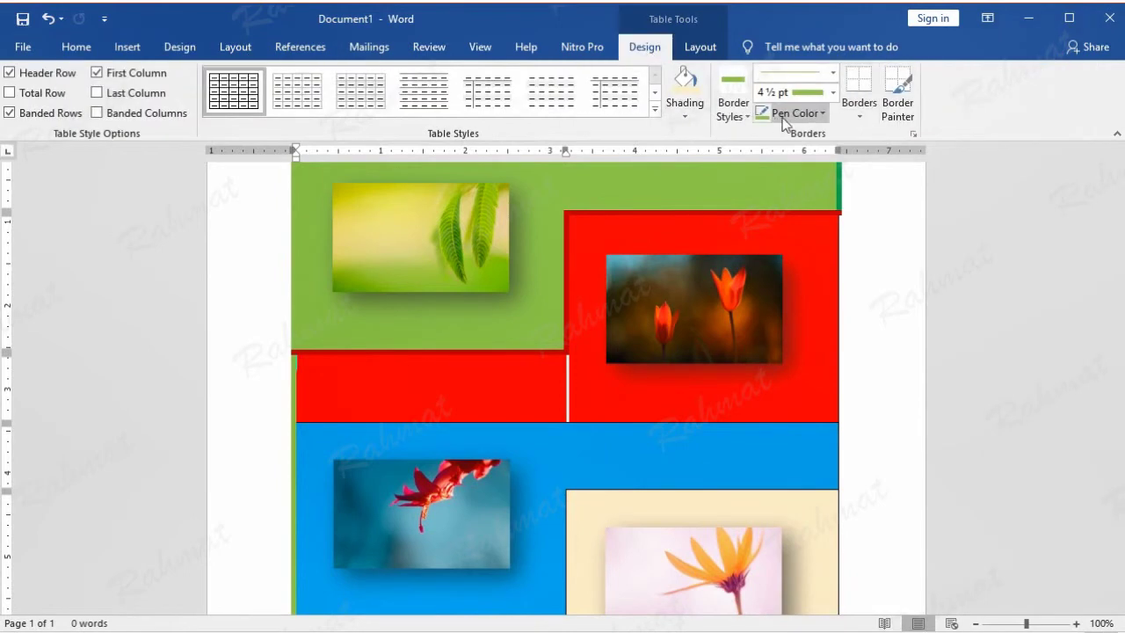
{"action": "left_click", "coordinate": [823, 115]}
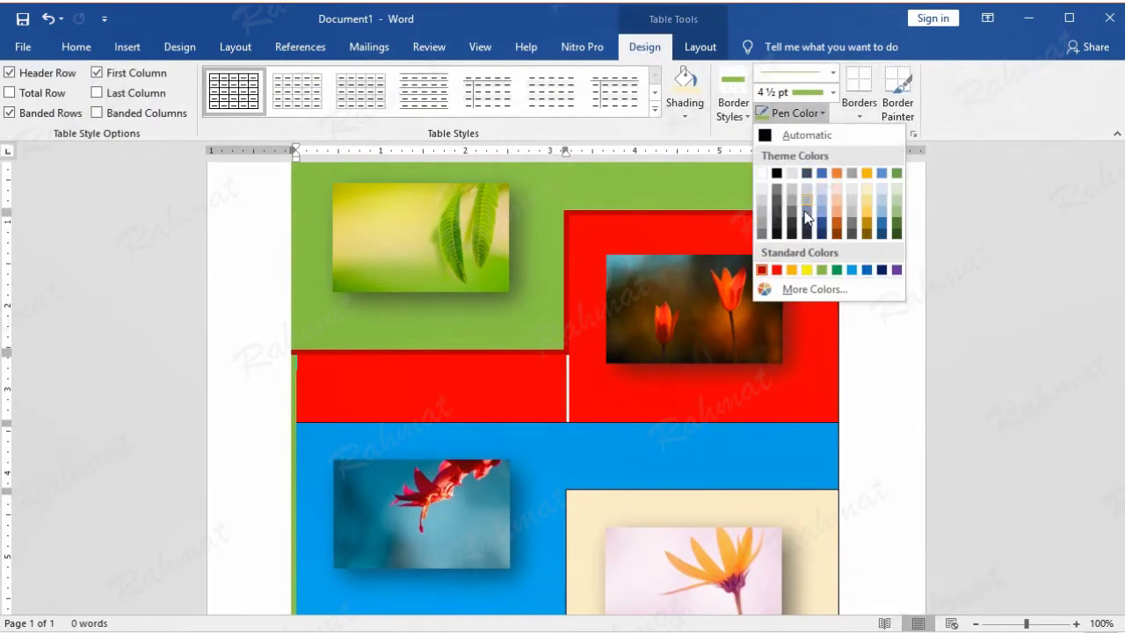
{"action": "left_click", "coordinate": [777, 270]}
{"action": "left_click", "coordinate": [862, 117]}
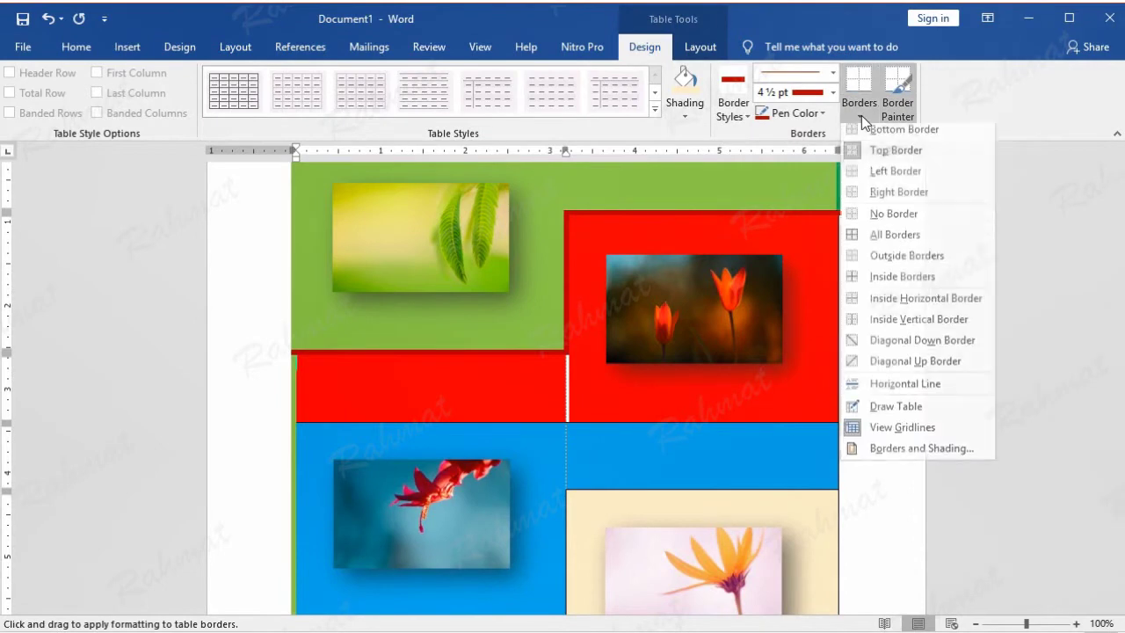
{"action": "left_click", "coordinate": [896, 408]}
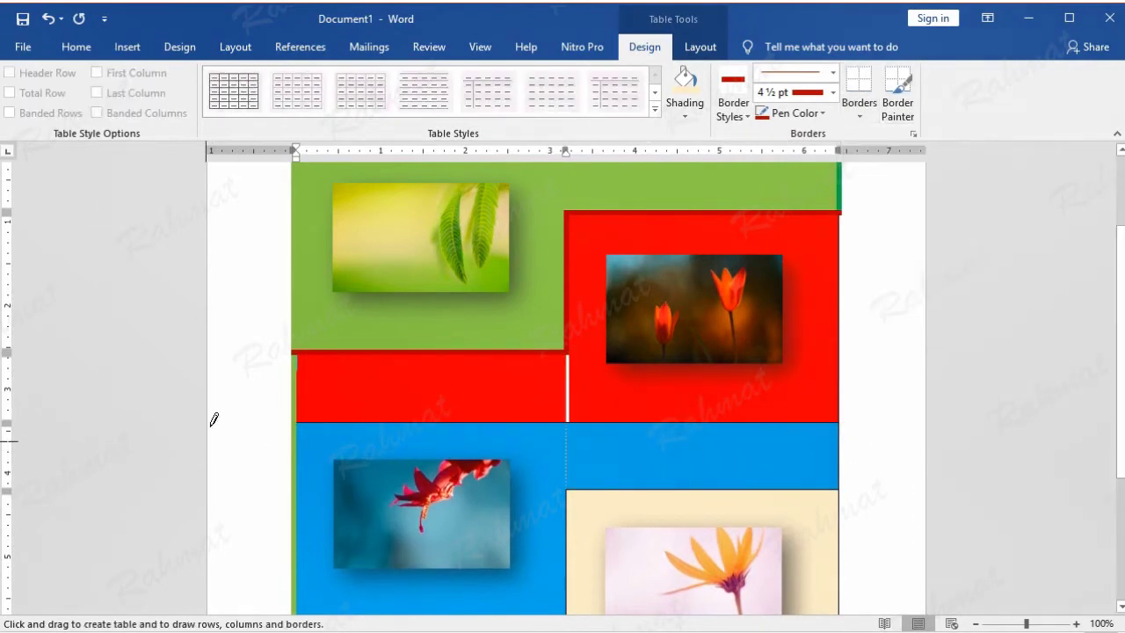
{"action": "left_click", "coordinate": [293, 369]}
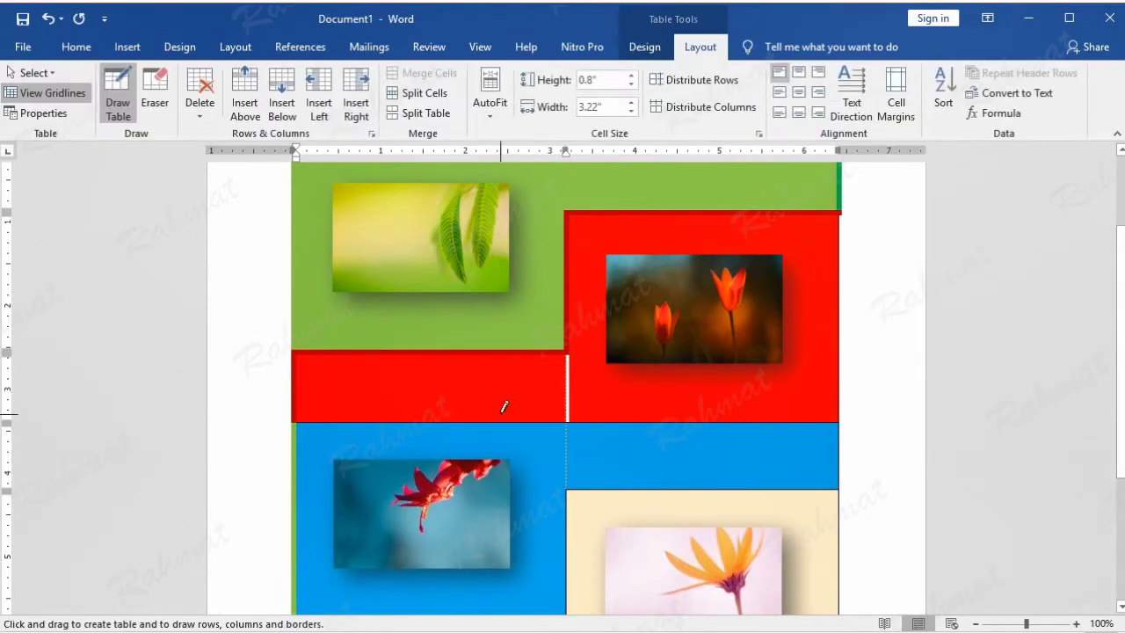
{"action": "key", "text": "Escape"}
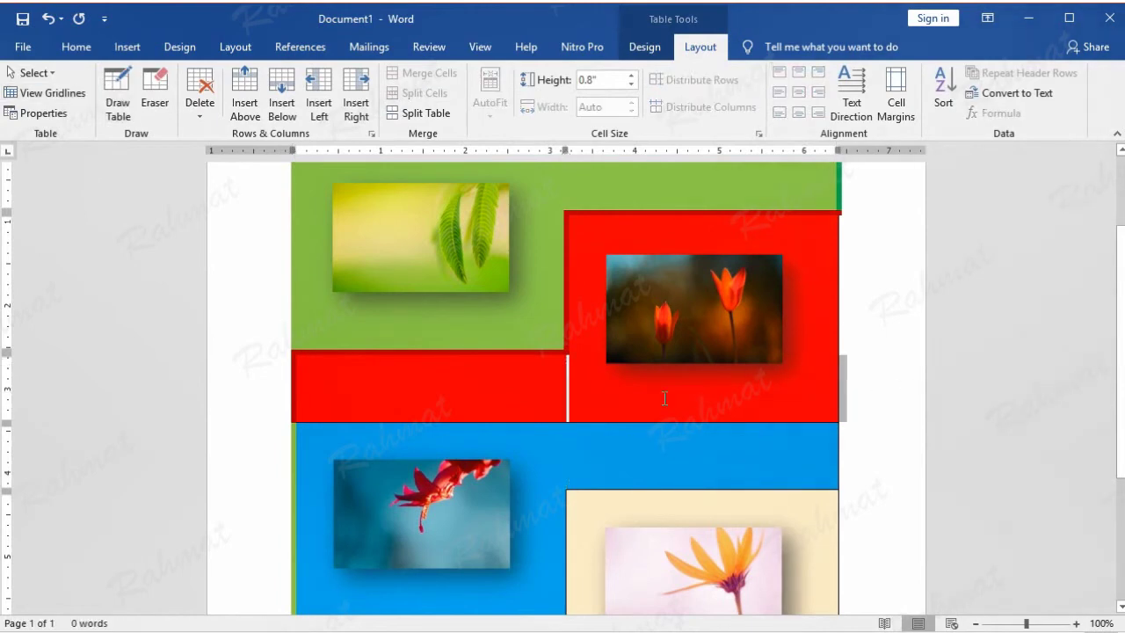
- Select the empty left red cell below the leaf photo
{"action": "left_click", "coordinate": [694, 307]}
{"action": "left_click", "coordinate": [497, 379]}
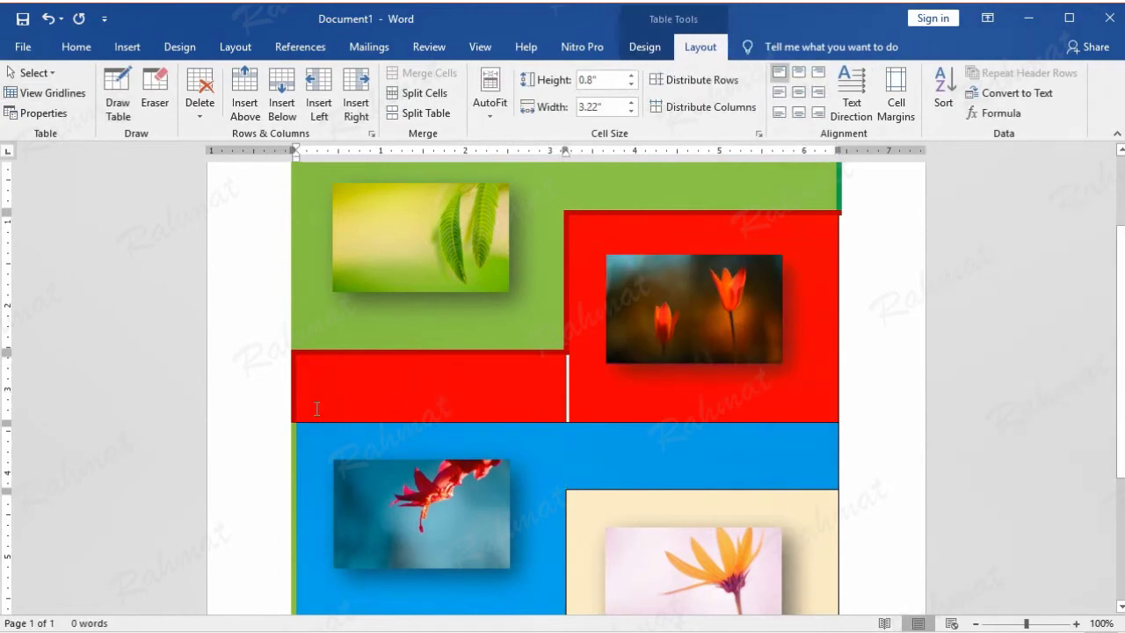
{"action": "double_click", "coordinate": [474, 385]}
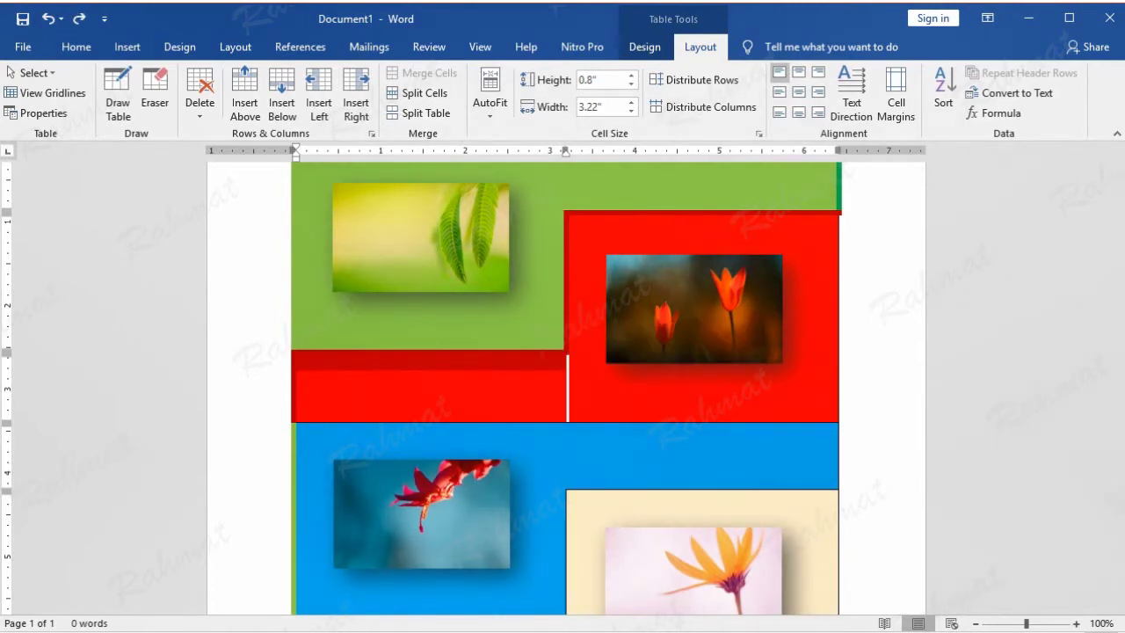
{"action": "left_click", "coordinate": [197, 50]}
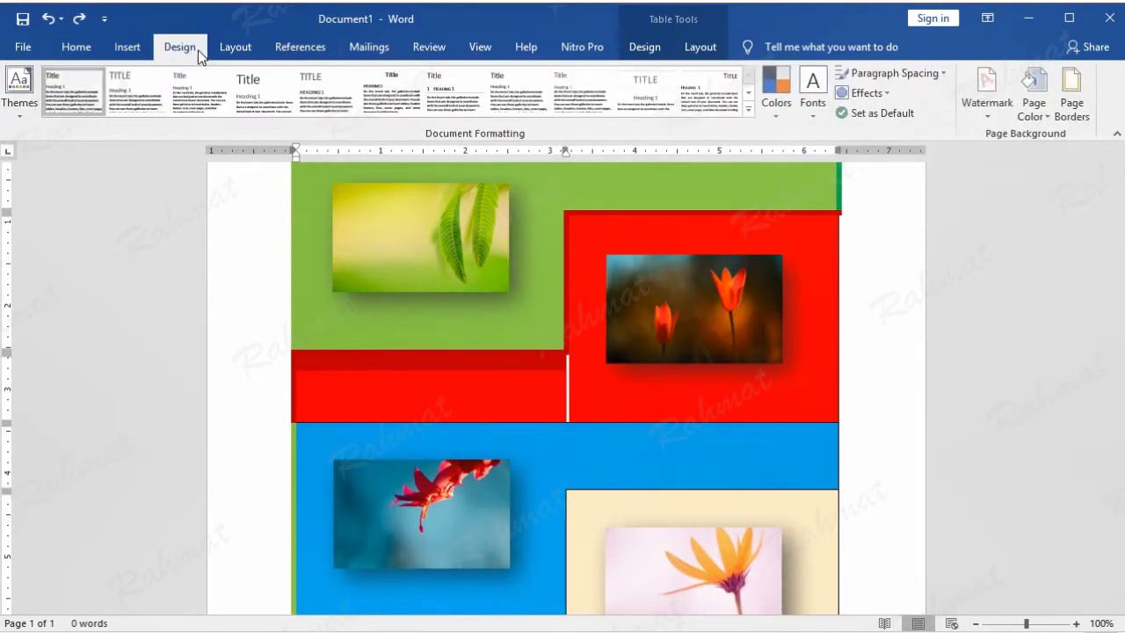
- Apply a bright red border without the left edge to the left red cell, then undo it
{"action": "left_click", "coordinate": [1072, 99]}
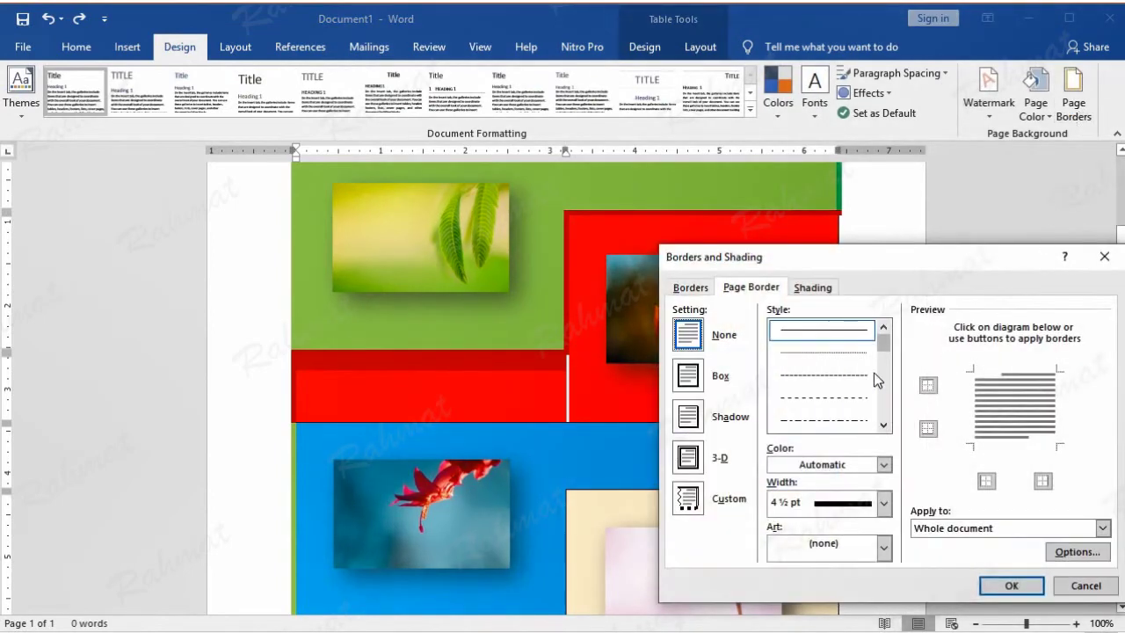
{"action": "left_click", "coordinate": [691, 288]}
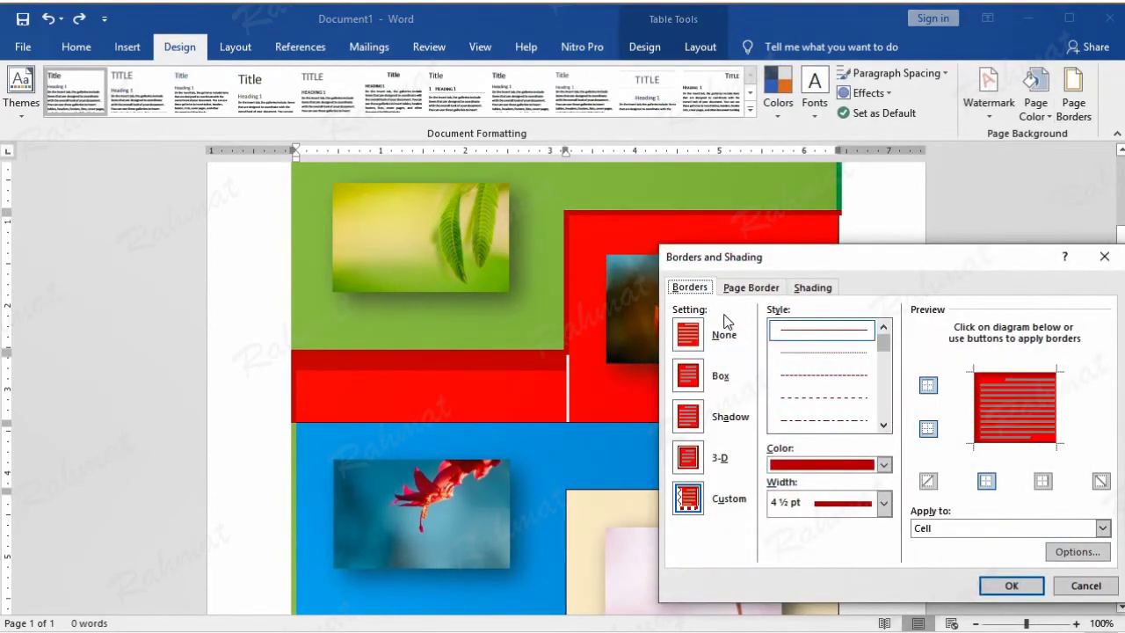
{"action": "left_click", "coordinate": [884, 465]}
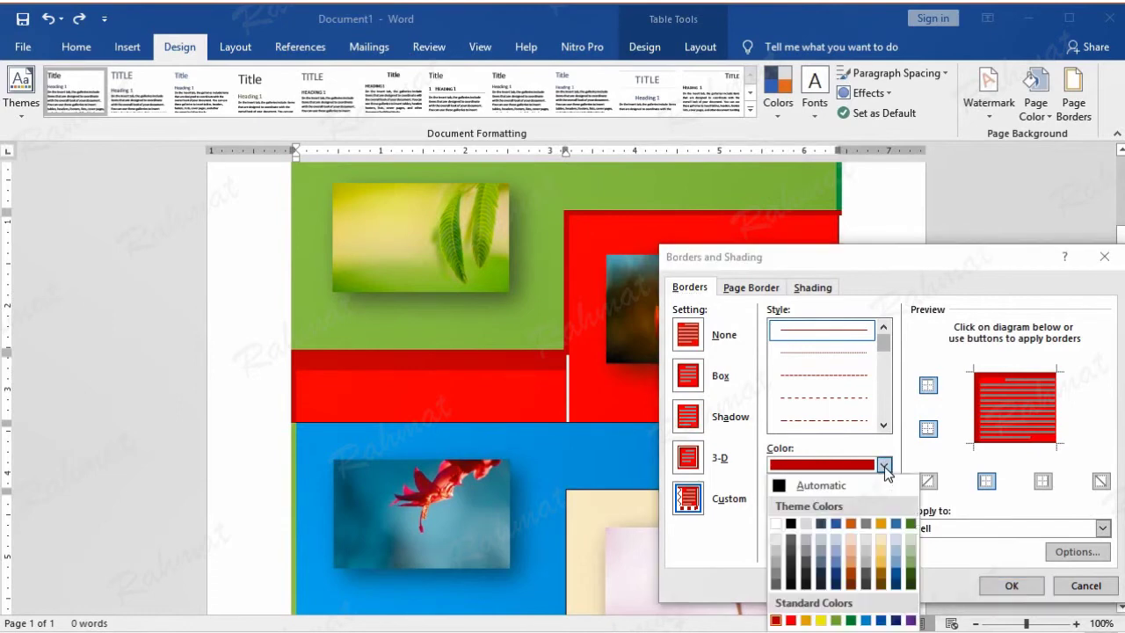
{"action": "left_click", "coordinate": [792, 620]}
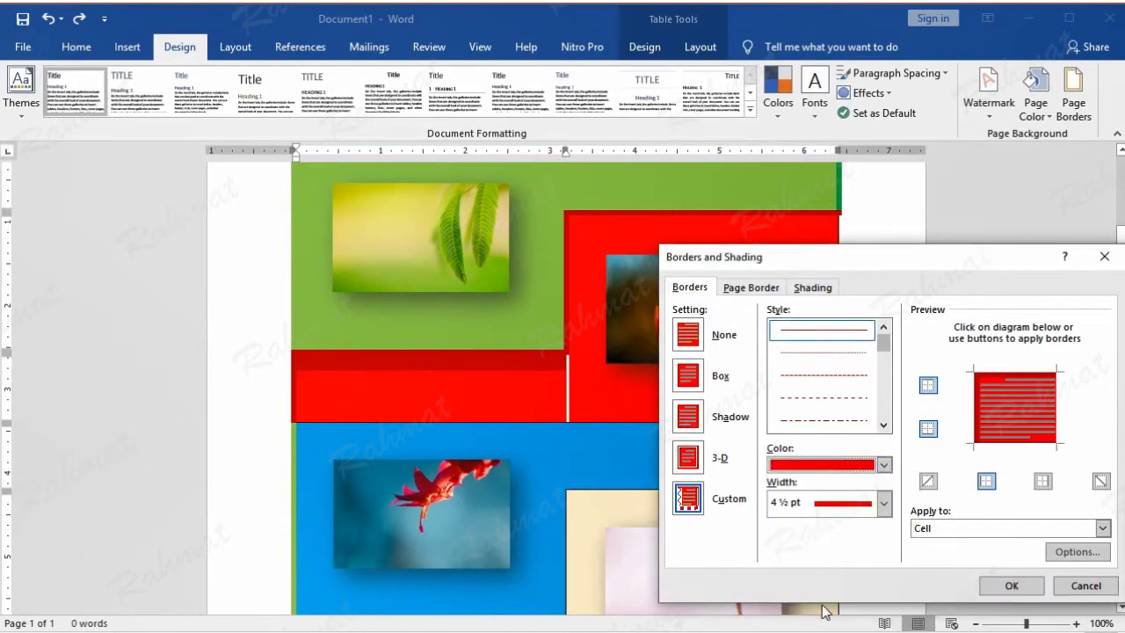
{"action": "left_click", "coordinate": [981, 411]}
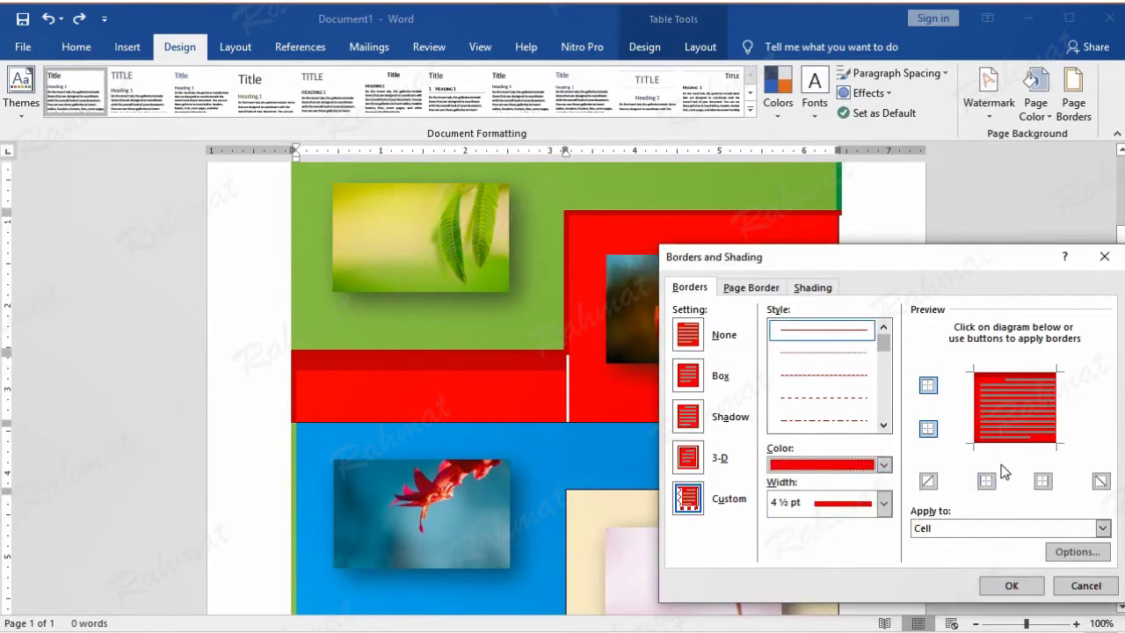
{"action": "left_click", "coordinate": [1018, 585]}
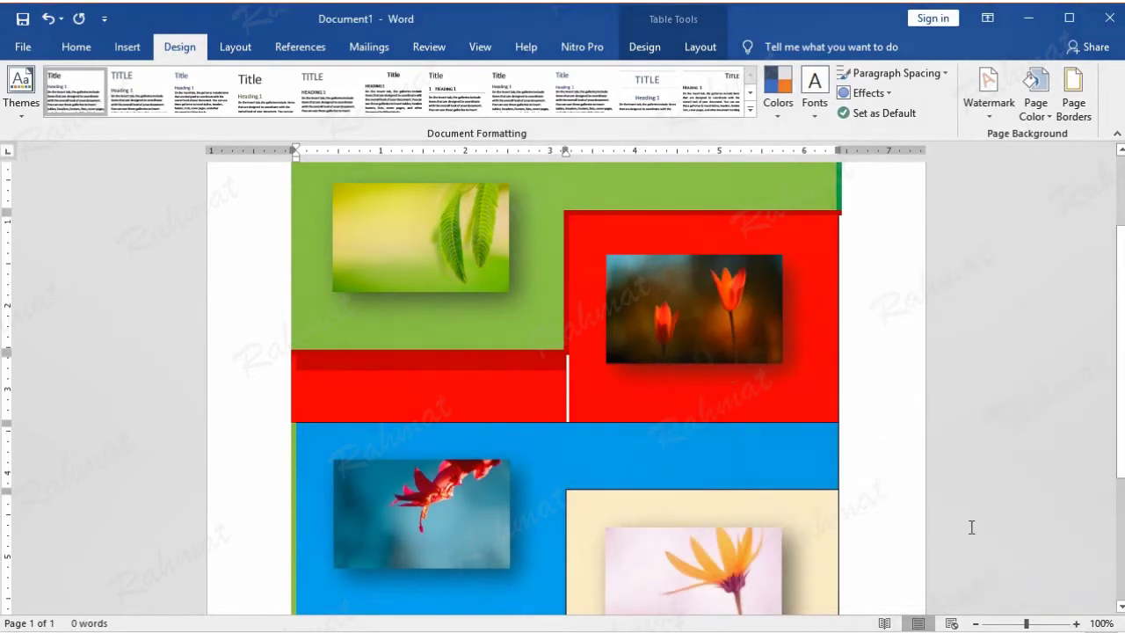
{"action": "left_click", "coordinate": [587, 390]}
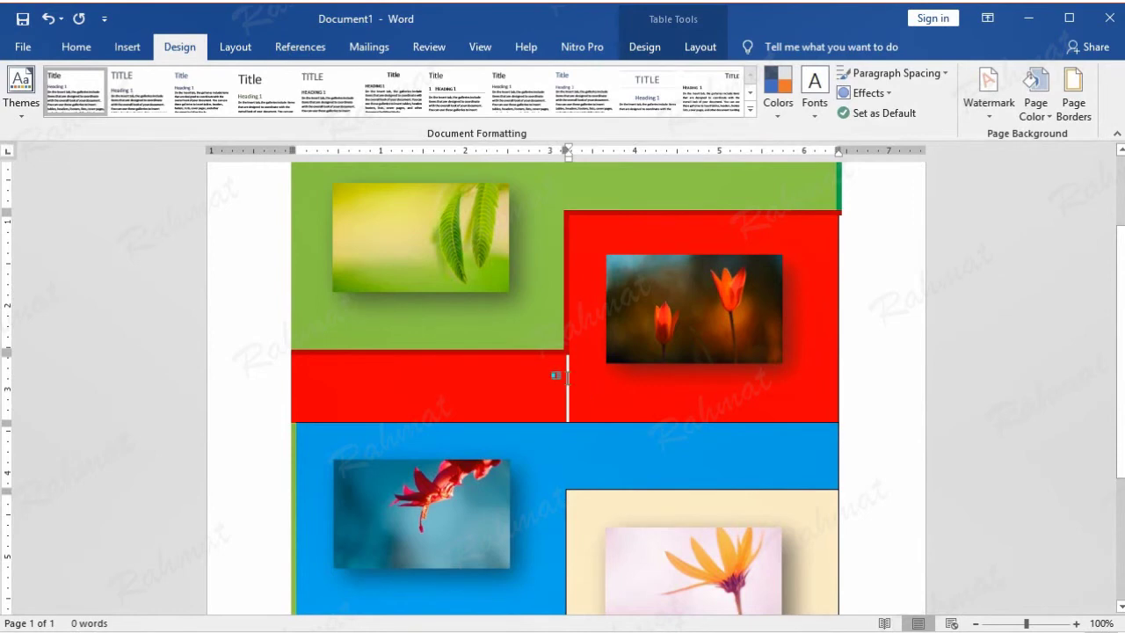
{"action": "left_click_drag", "start_coordinate": [560, 389], "coordinate": [568, 391]}
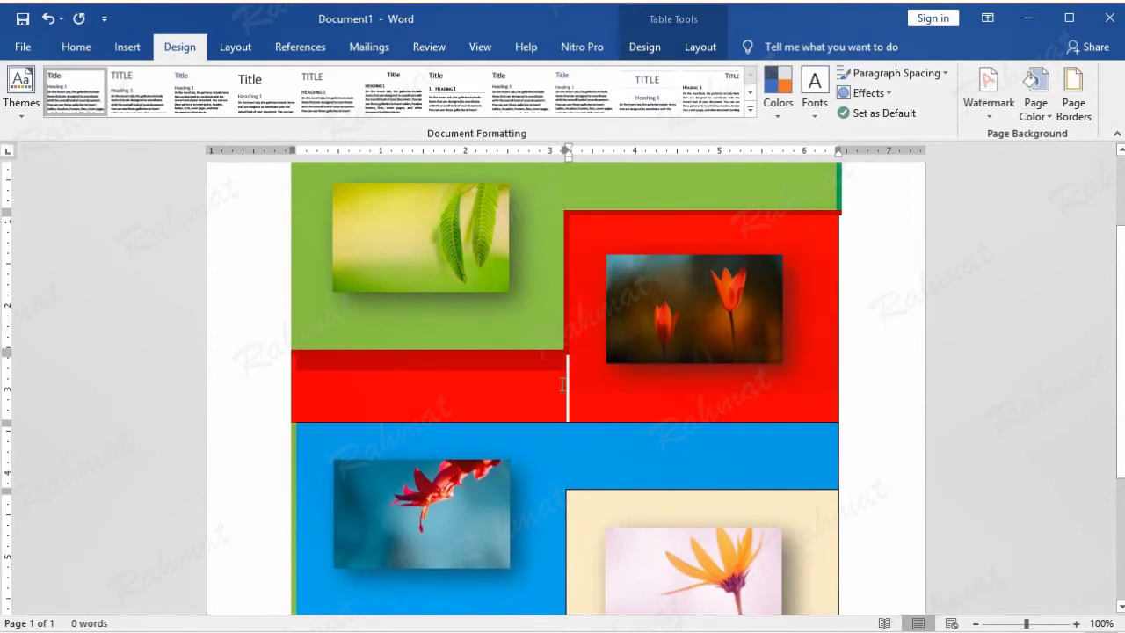
{"action": "left_click", "coordinate": [1073, 95]}
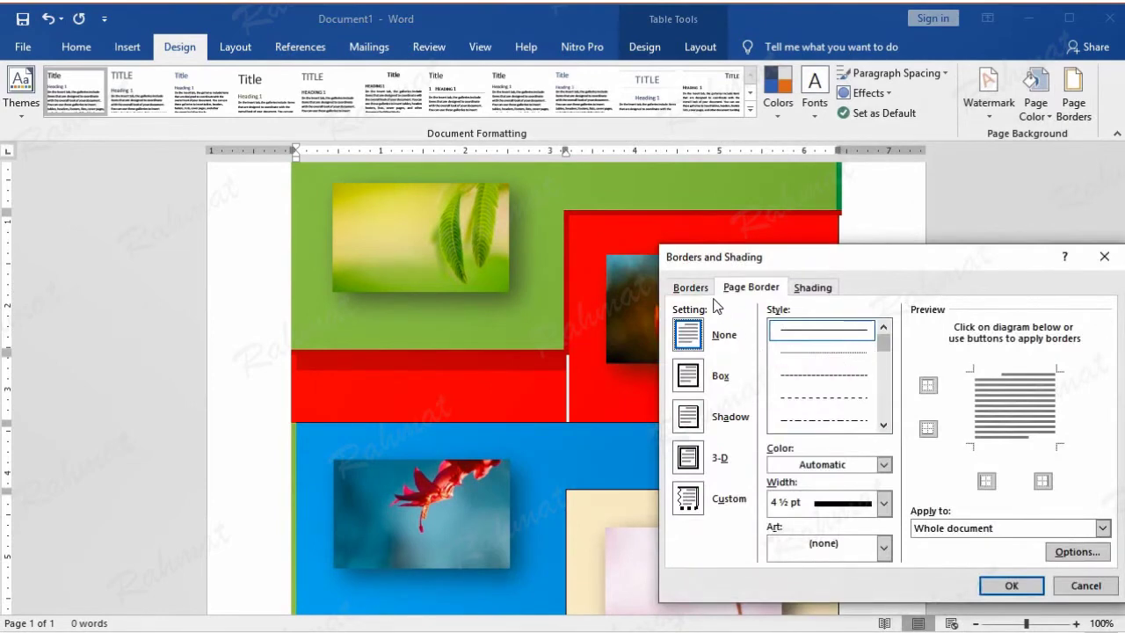
{"action": "left_click", "coordinate": [1086, 586]}
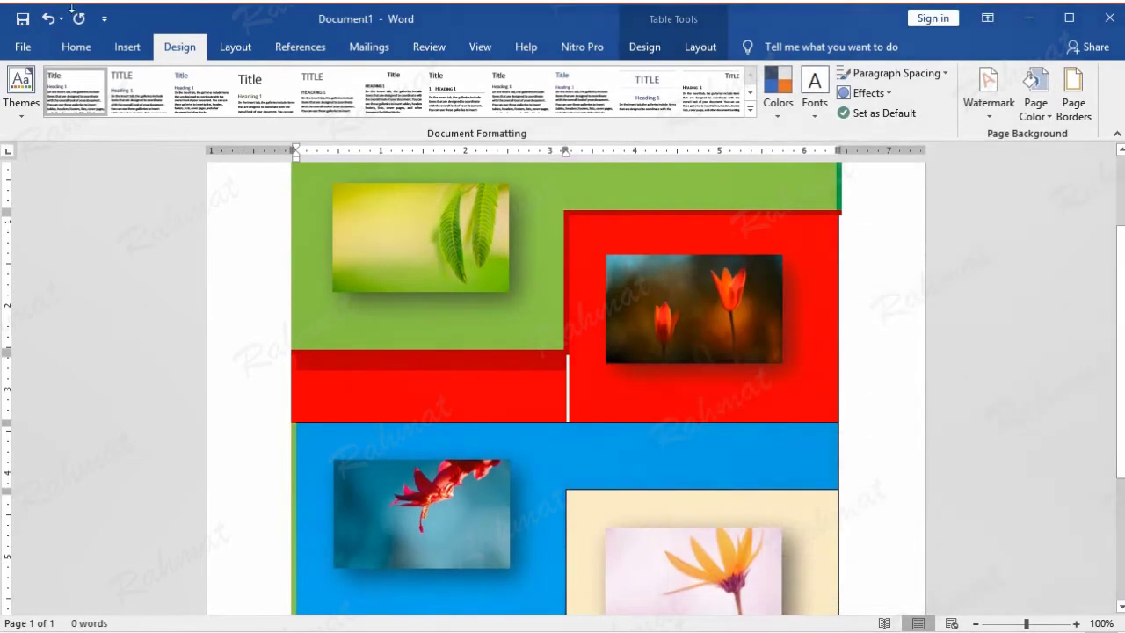
{"action": "left_click", "coordinate": [46, 18]}
- Add a bright red right-side border to the tulip cell and select the tulip photo
{"action": "left_click", "coordinate": [1074, 107]}
{"action": "left_click", "coordinate": [690, 289]}
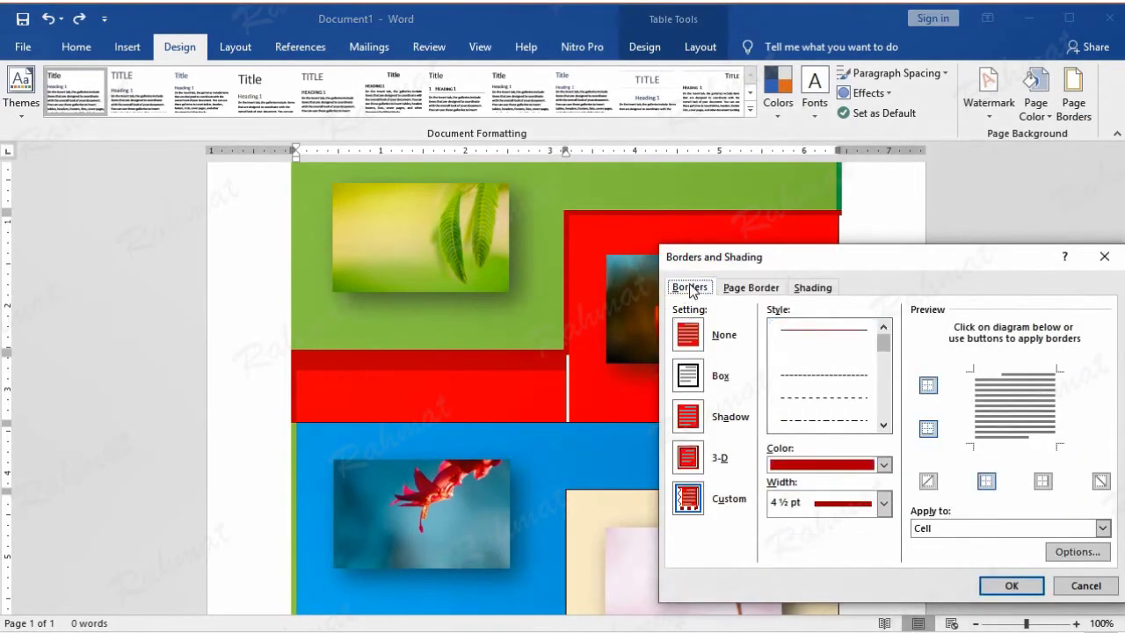
{"action": "left_click", "coordinate": [884, 465]}
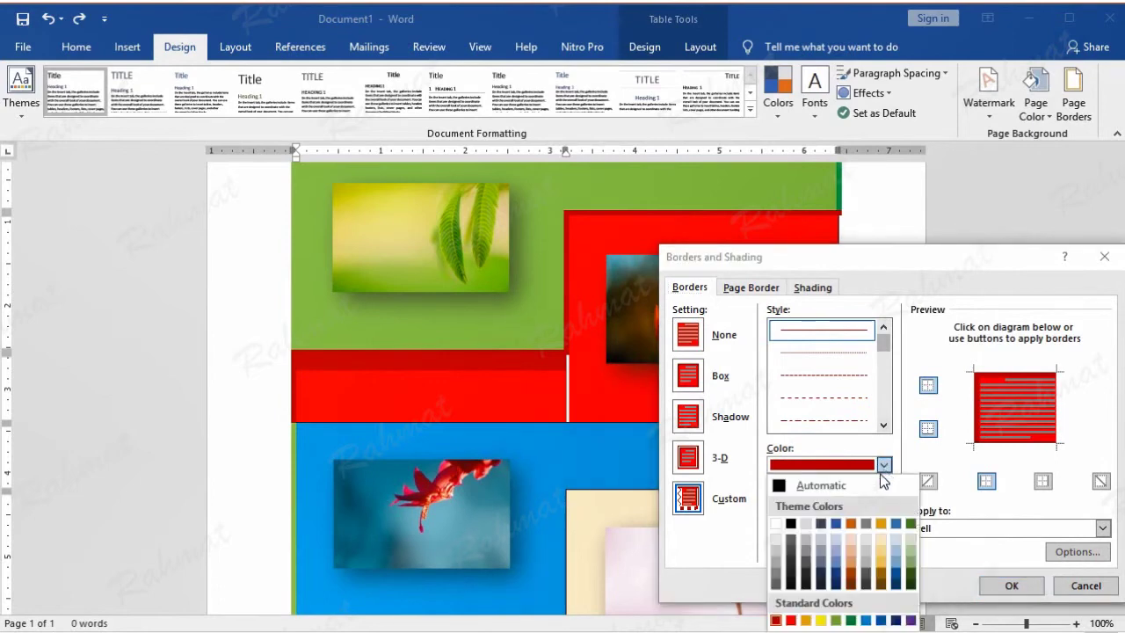
{"action": "left_click", "coordinate": [792, 621]}
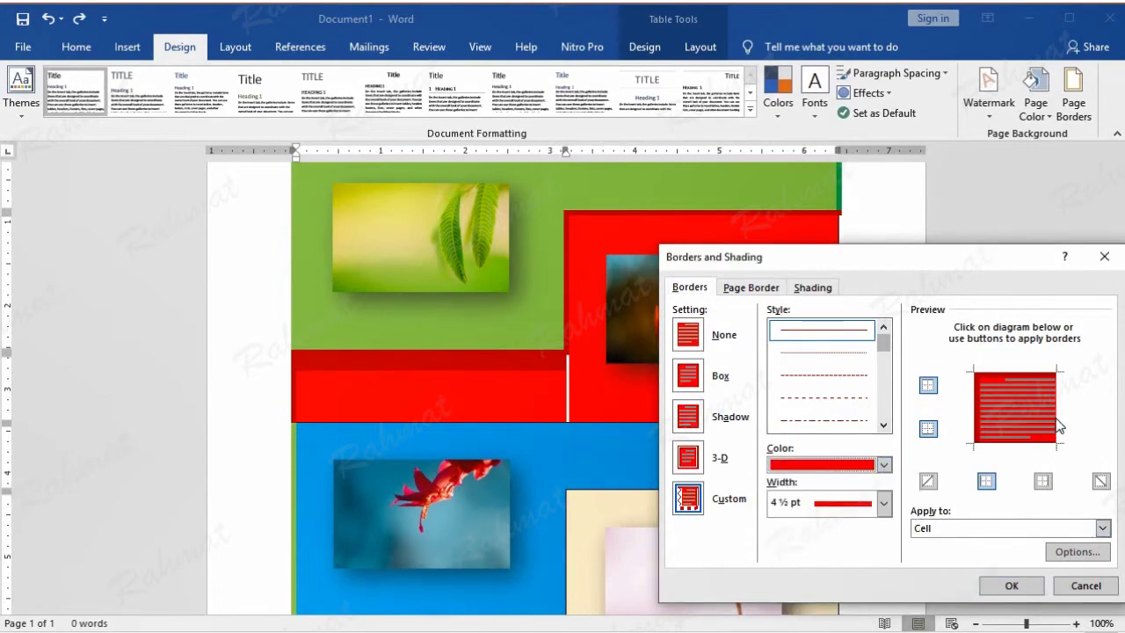
{"action": "left_click", "coordinate": [1058, 404]}
{"action": "left_click", "coordinate": [1018, 586]}
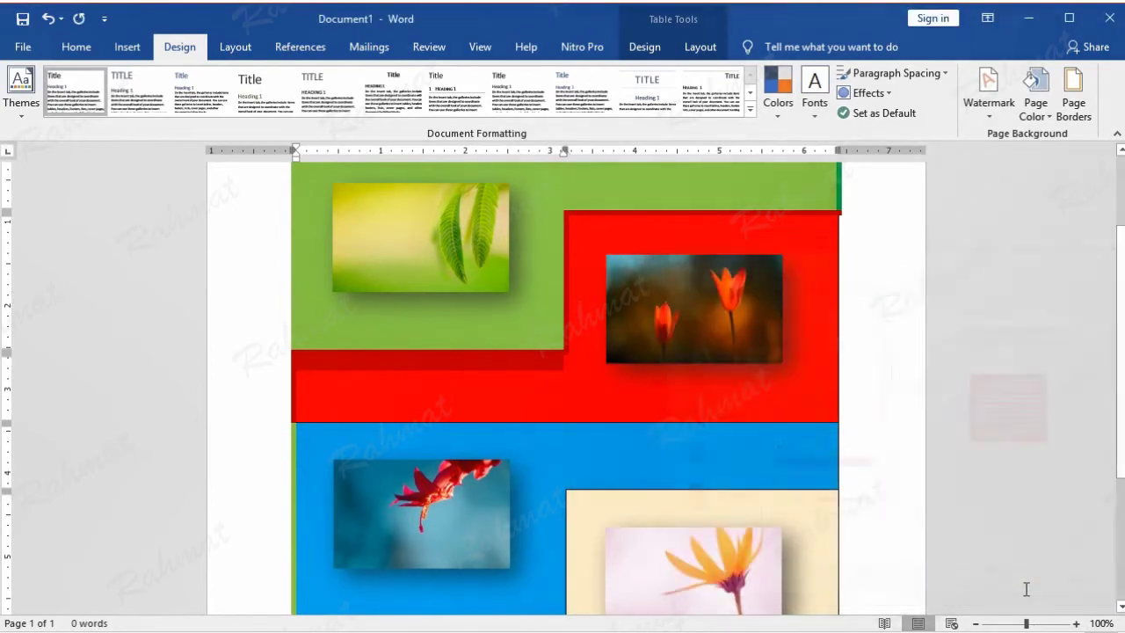
{"action": "left_click", "coordinate": [719, 382]}
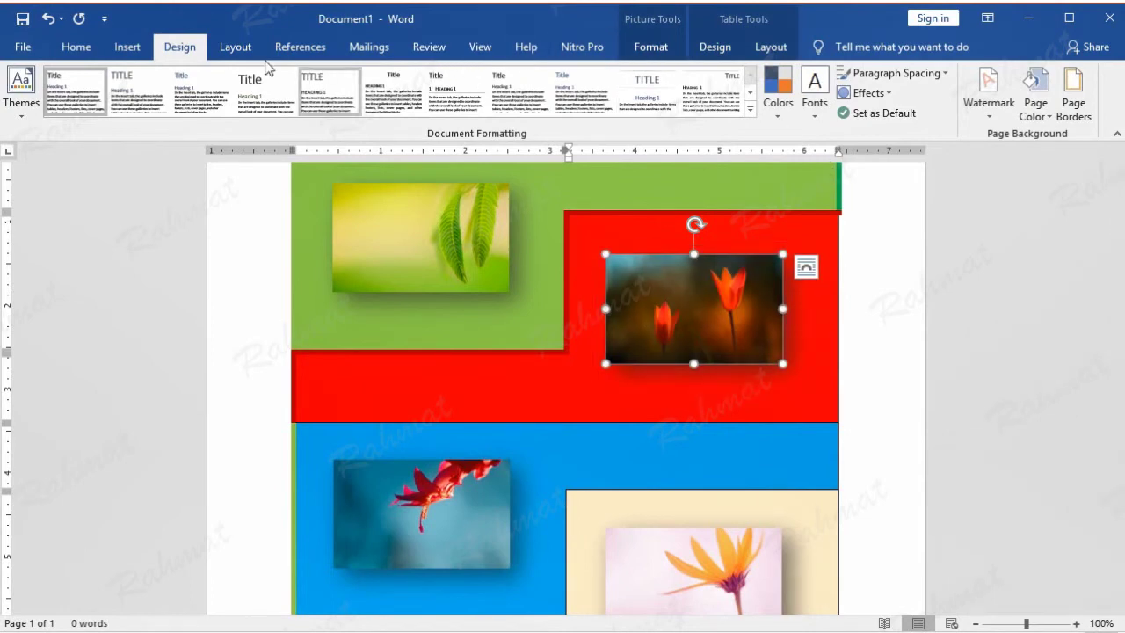
- With a dark blue pen, draw borders on the blue cell's top, left, right and bottom edges
{"action": "left_click", "coordinate": [717, 51]}
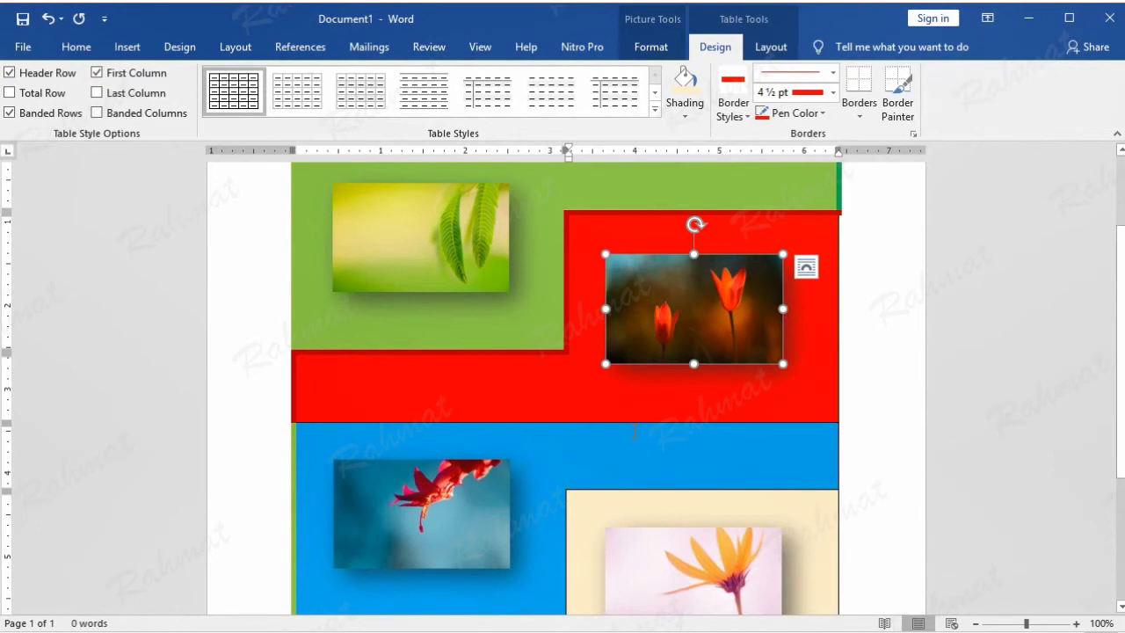
{"action": "left_click", "coordinate": [824, 114]}
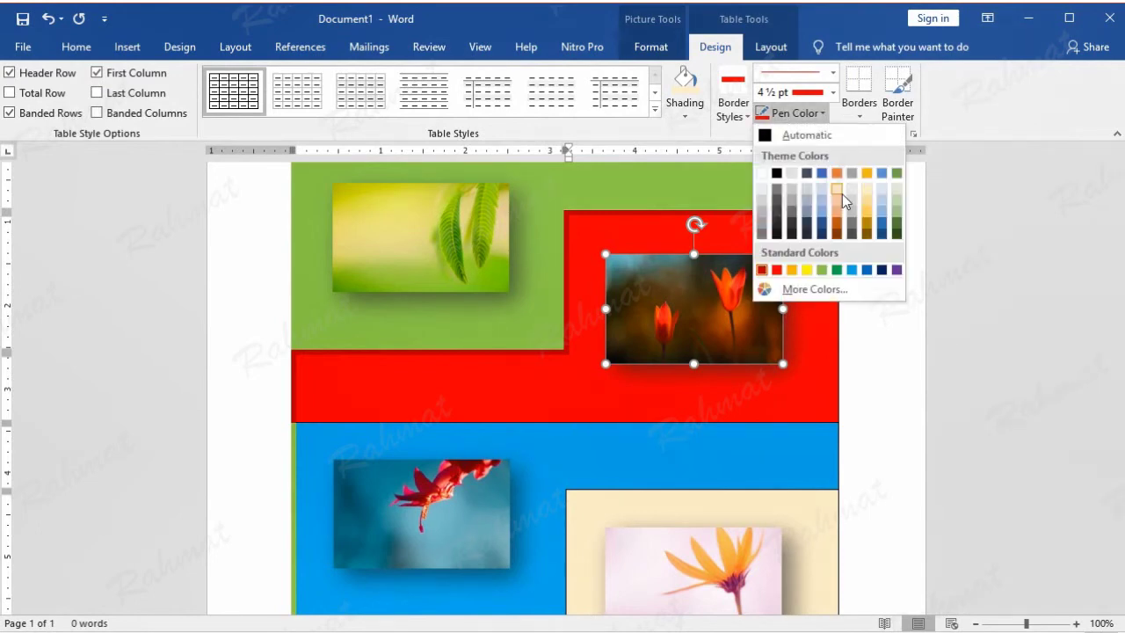
{"action": "left_click", "coordinate": [867, 270]}
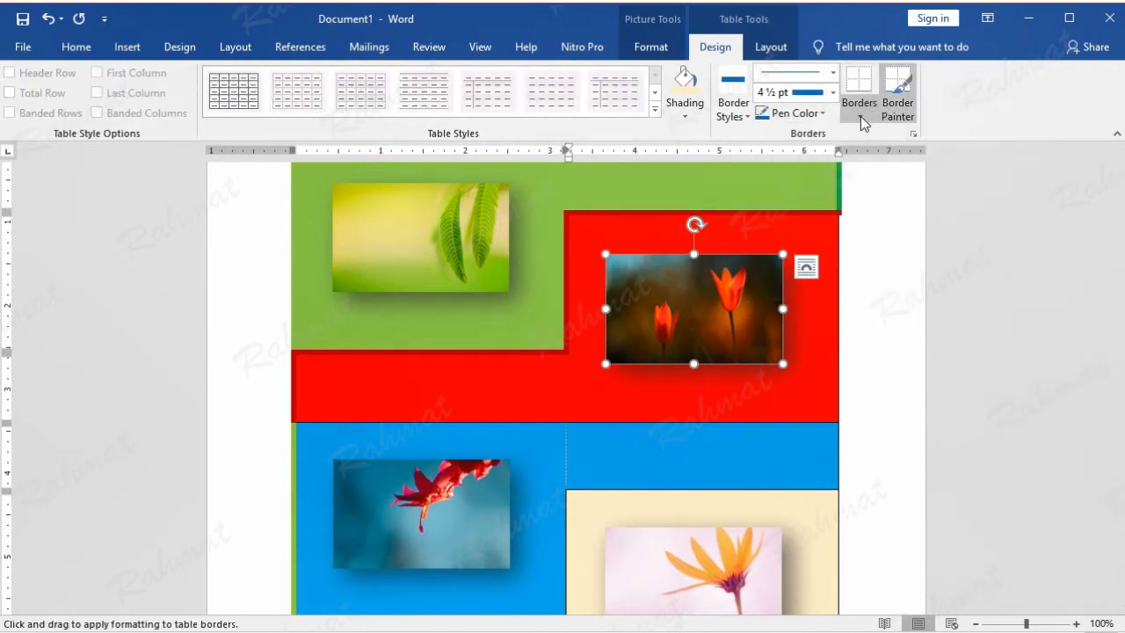
{"action": "left_click", "coordinate": [860, 116]}
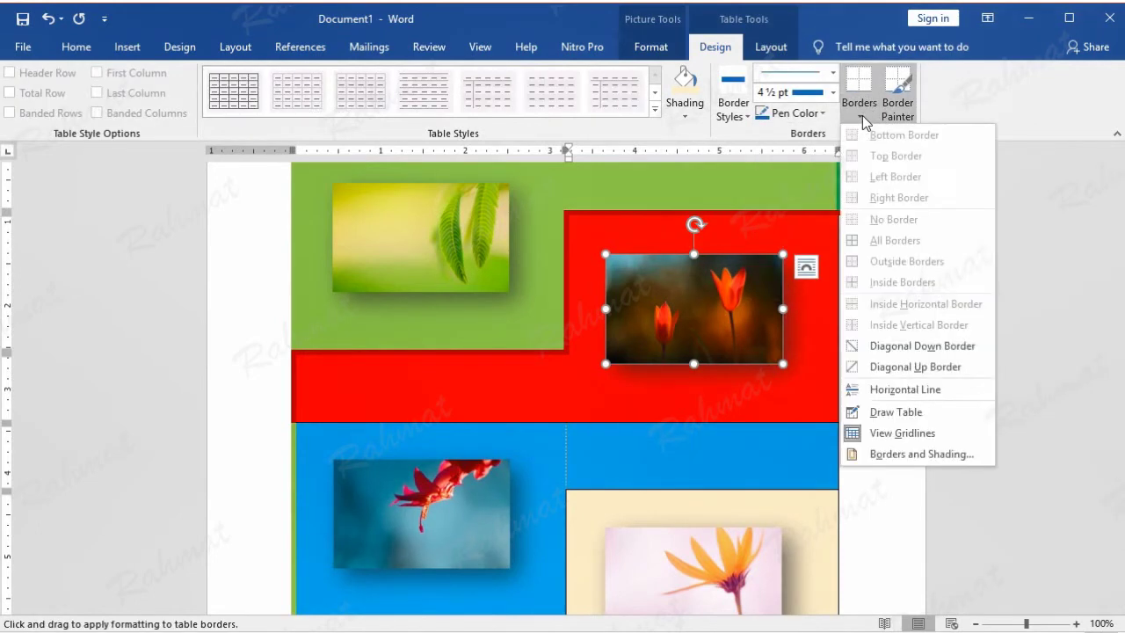
{"action": "left_click", "coordinate": [906, 411]}
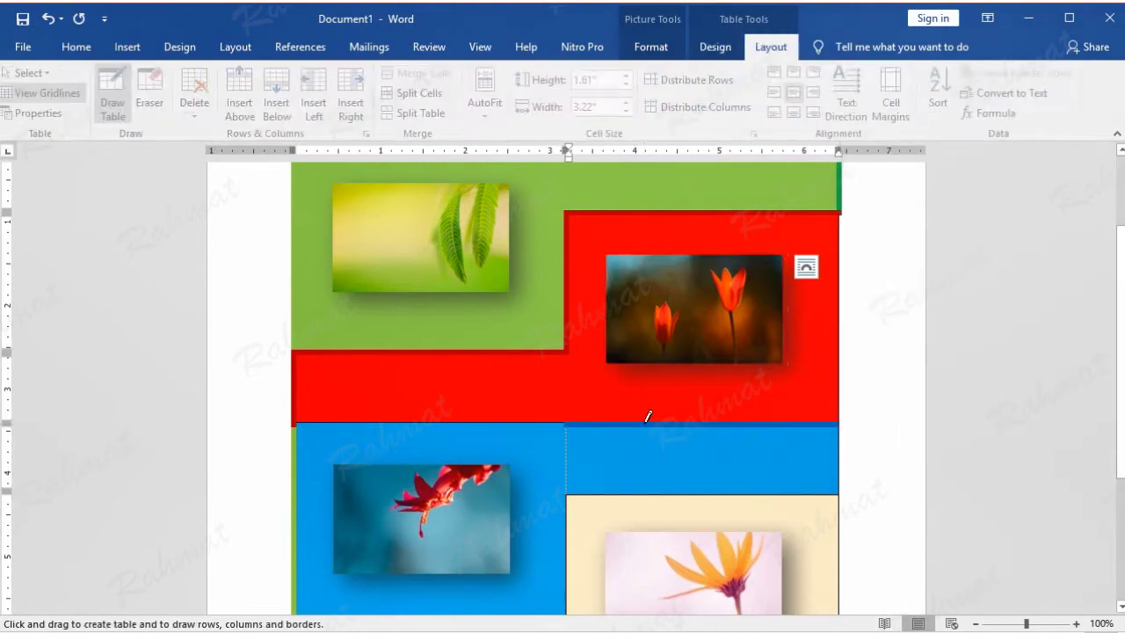
{"action": "left_click", "coordinate": [540, 425]}
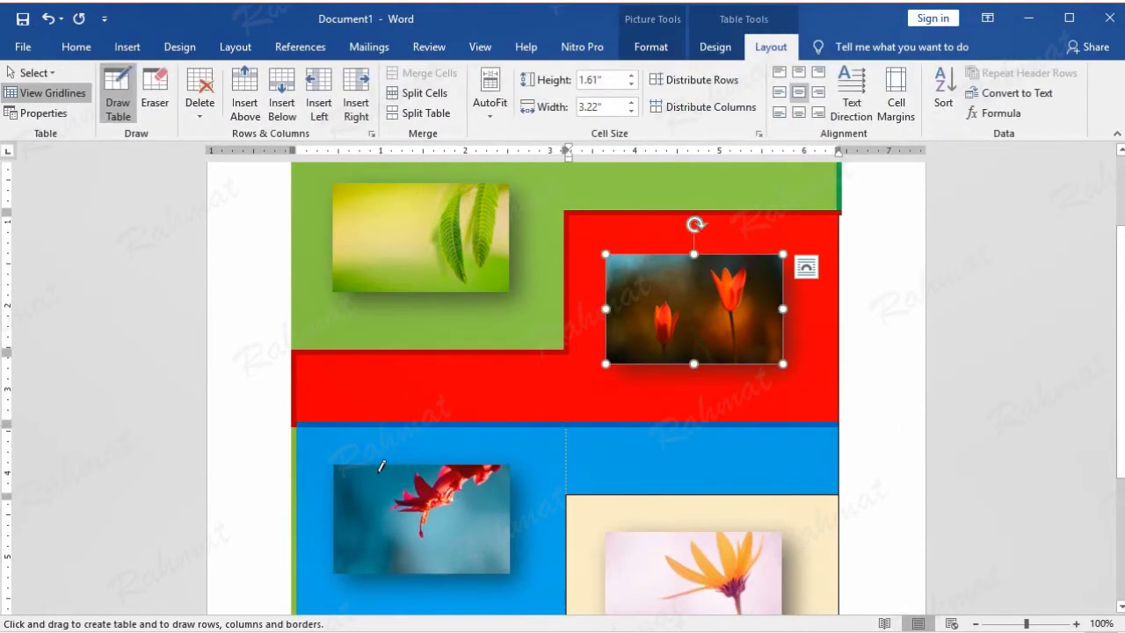
{"action": "left_click", "coordinate": [296, 451]}
{"action": "left_click", "coordinate": [840, 439]}
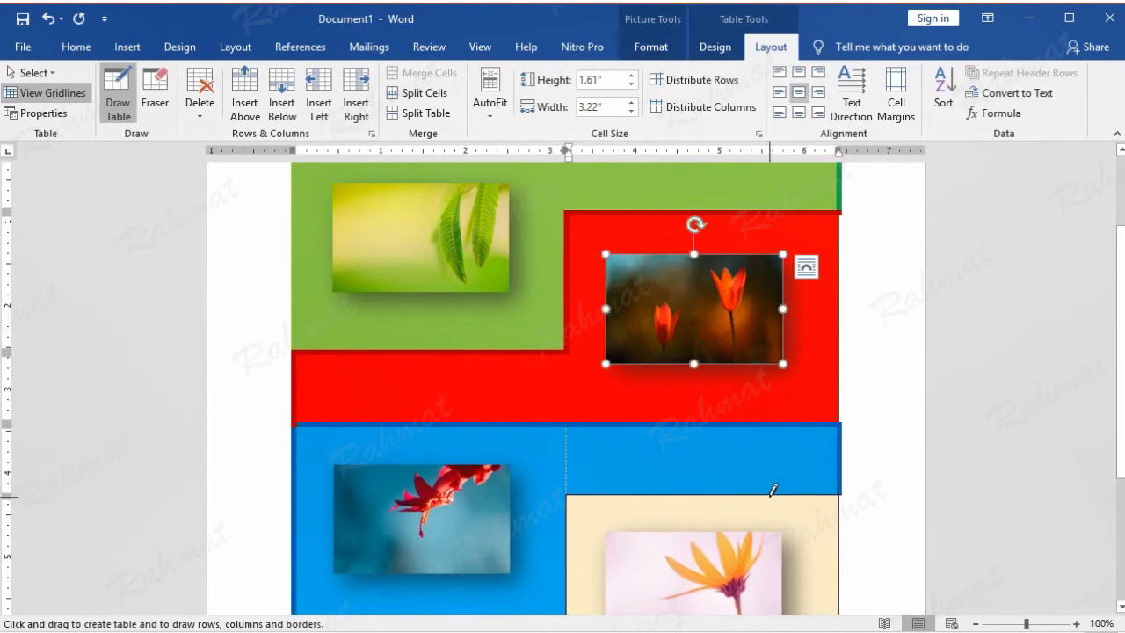
{"action": "left_click", "coordinate": [772, 495]}
{"action": "scroll", "coordinate": [778, 483], "scroll_direction": "down", "scroll_amount": 2}
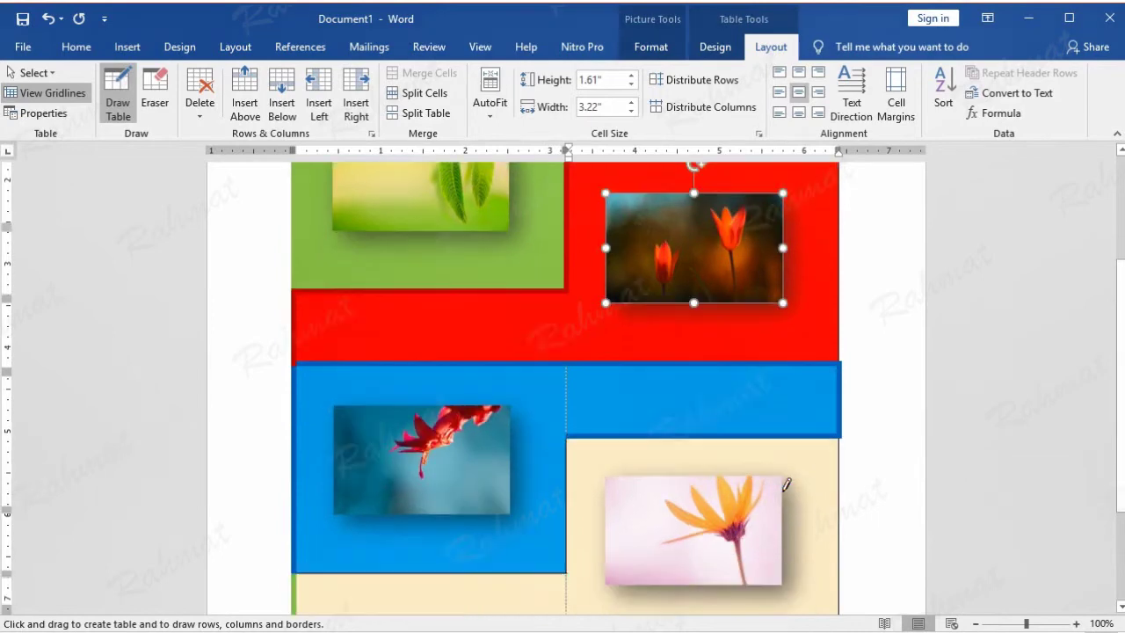
{"action": "scroll", "coordinate": [783, 478], "scroll_direction": "down", "scroll_amount": 2}
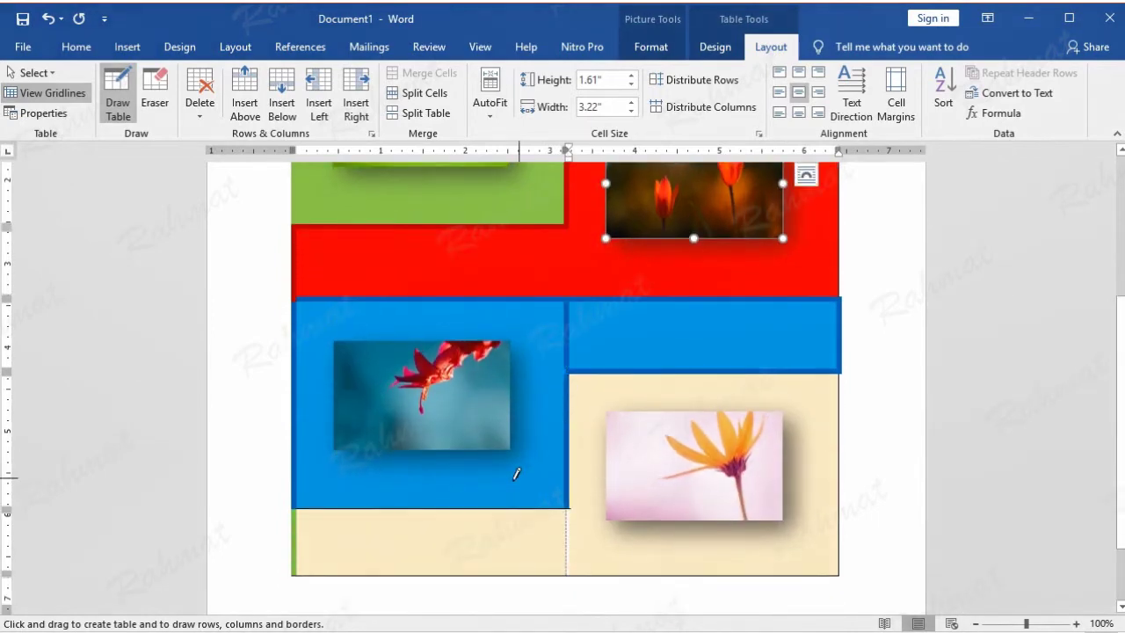
- Change the border pen colour to dark red and resume drawing borders
{"action": "scroll", "coordinate": [835, 325], "scroll_direction": "up", "scroll_amount": 3}
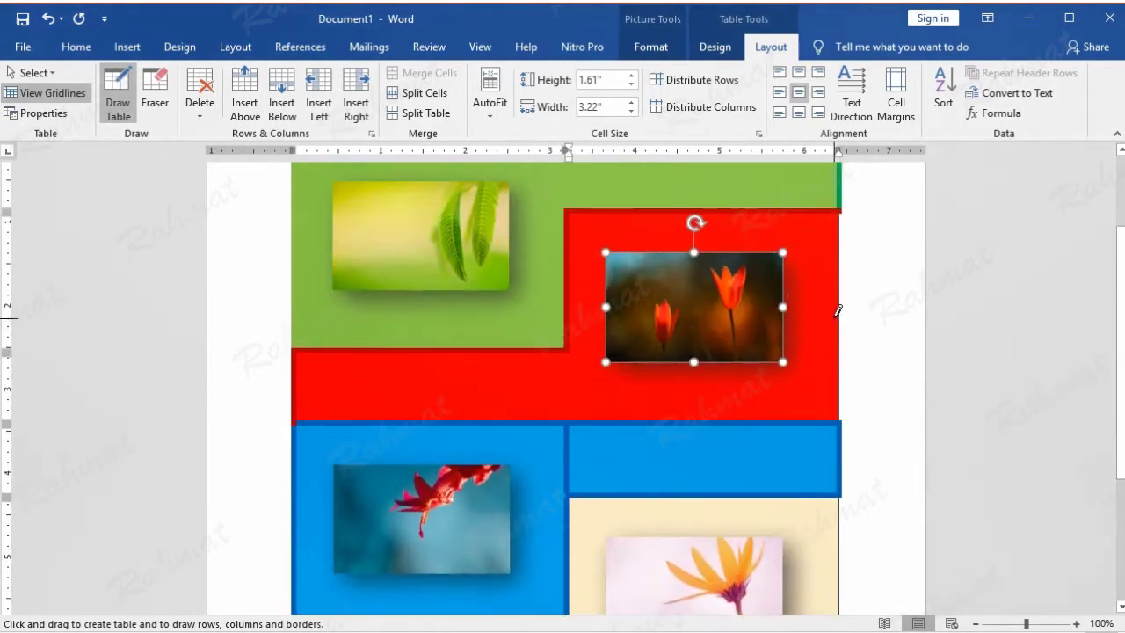
{"action": "left_click", "coordinate": [709, 46]}
{"action": "left_click", "coordinate": [823, 112]}
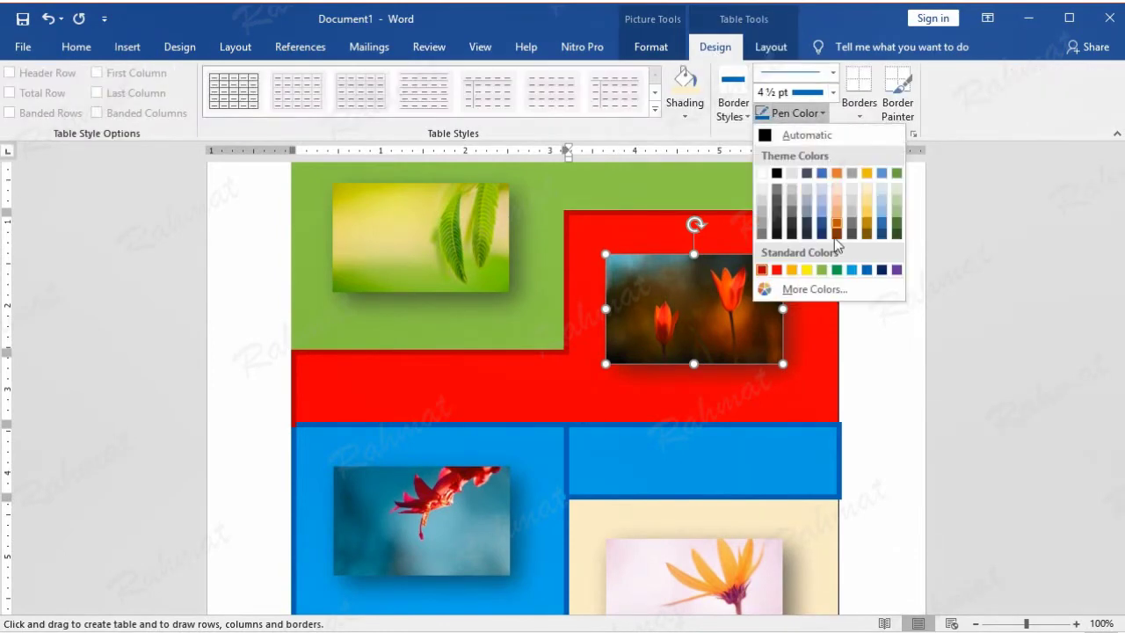
{"action": "left_click", "coordinate": [765, 269]}
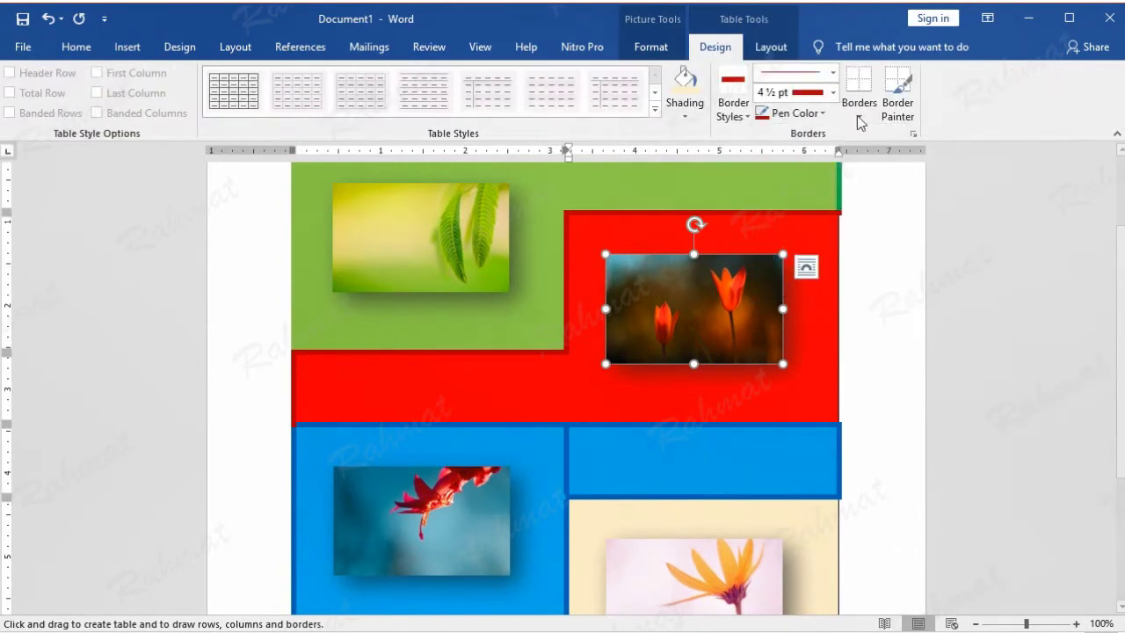
{"action": "left_click", "coordinate": [846, 281]}
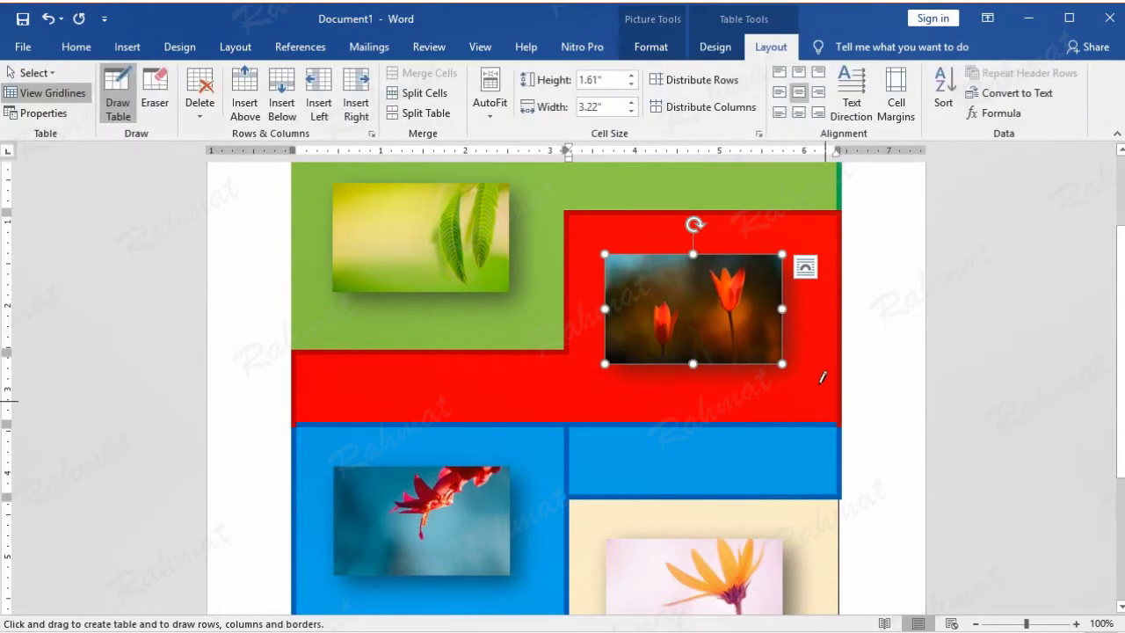
{"action": "scroll", "coordinate": [821, 374], "scroll_direction": "down", "scroll_amount": 1}
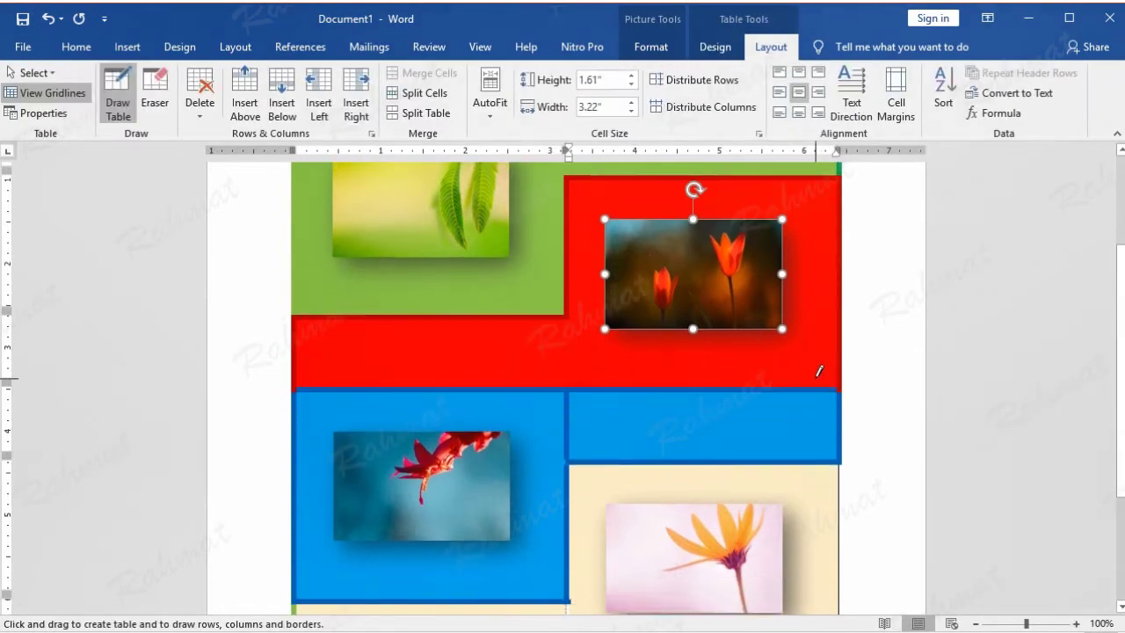
- Switch the pen back to blue, undo a stray right border, and exit border drawing
{"action": "left_click", "coordinate": [736, 53]}
{"action": "left_click", "coordinate": [824, 122]}
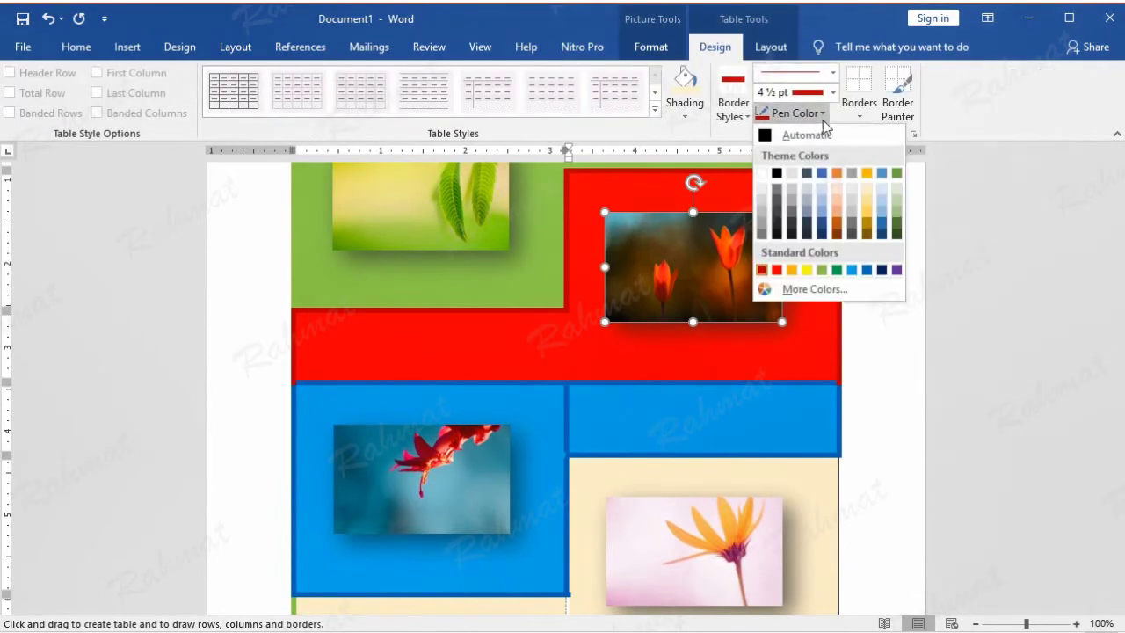
{"action": "left_click", "coordinate": [864, 265]}
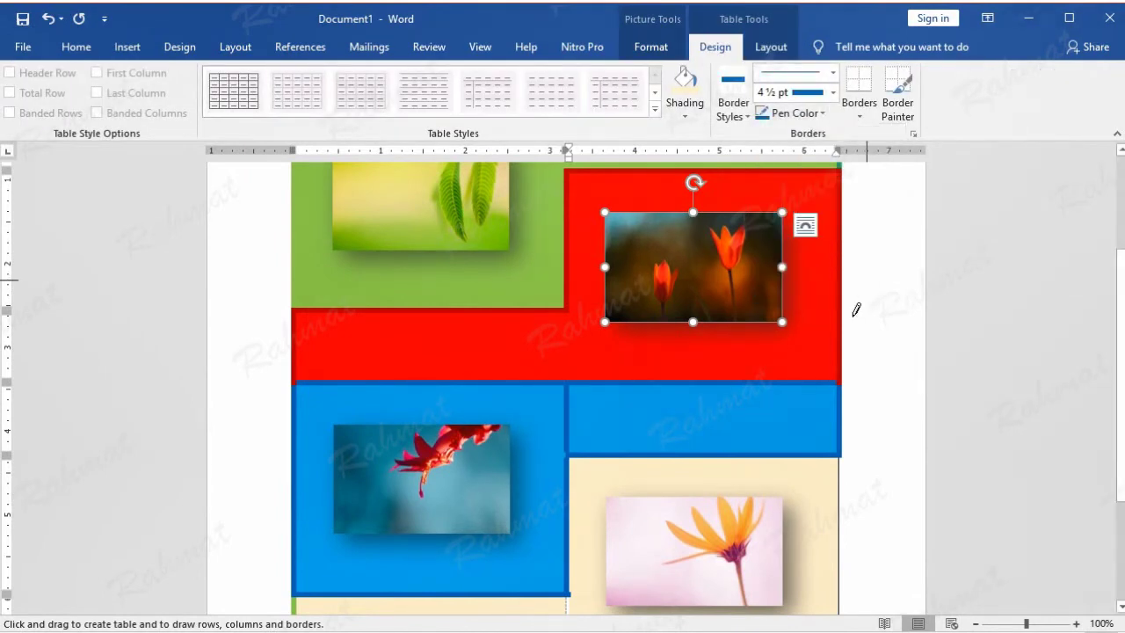
{"action": "left_click", "coordinate": [842, 378]}
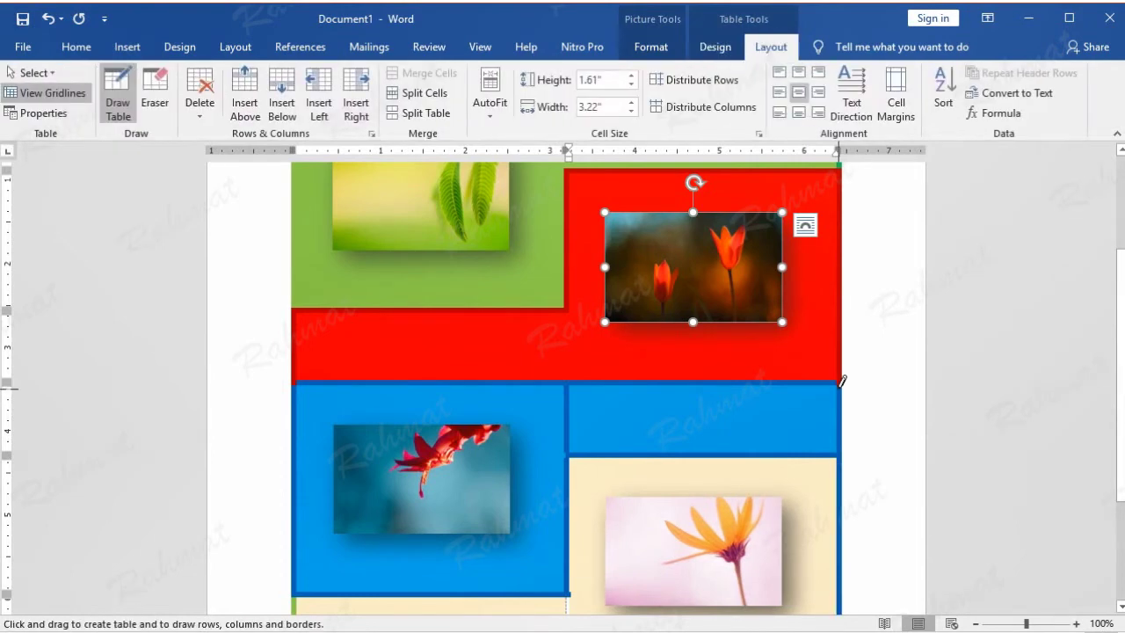
{"action": "left_click", "coordinate": [47, 19]}
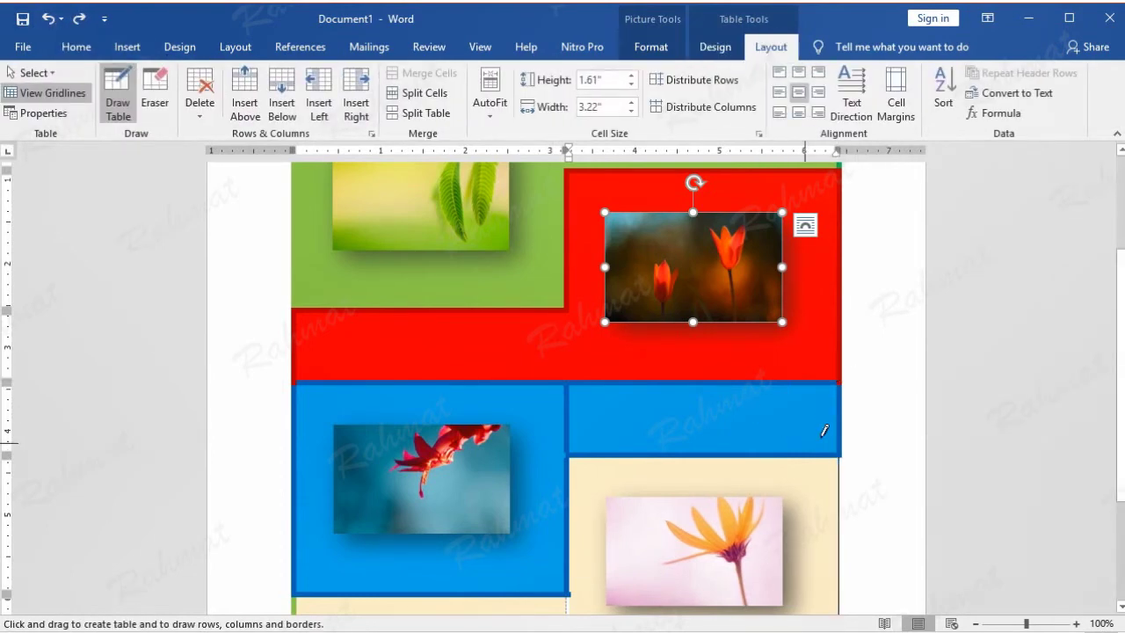
{"action": "scroll", "coordinate": [819, 415], "scroll_direction": "down", "scroll_amount": 2}
{"action": "scroll", "coordinate": [819, 413], "scroll_direction": "down", "scroll_amount": 1}
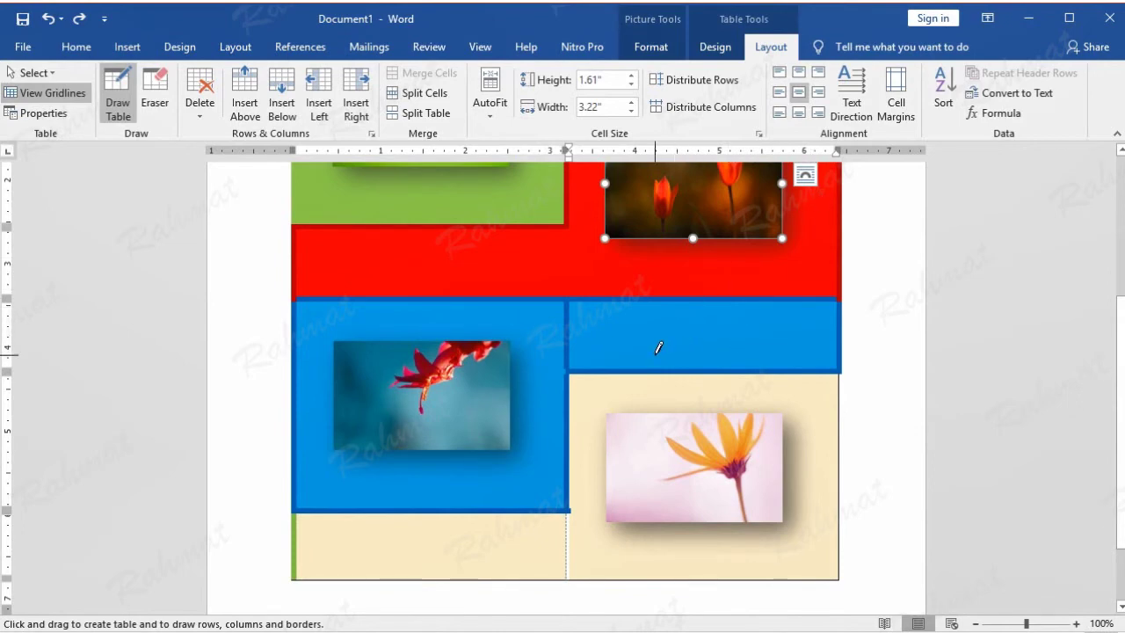
{"action": "left_click", "coordinate": [929, 314]}
{"action": "key", "text": "Escape"}
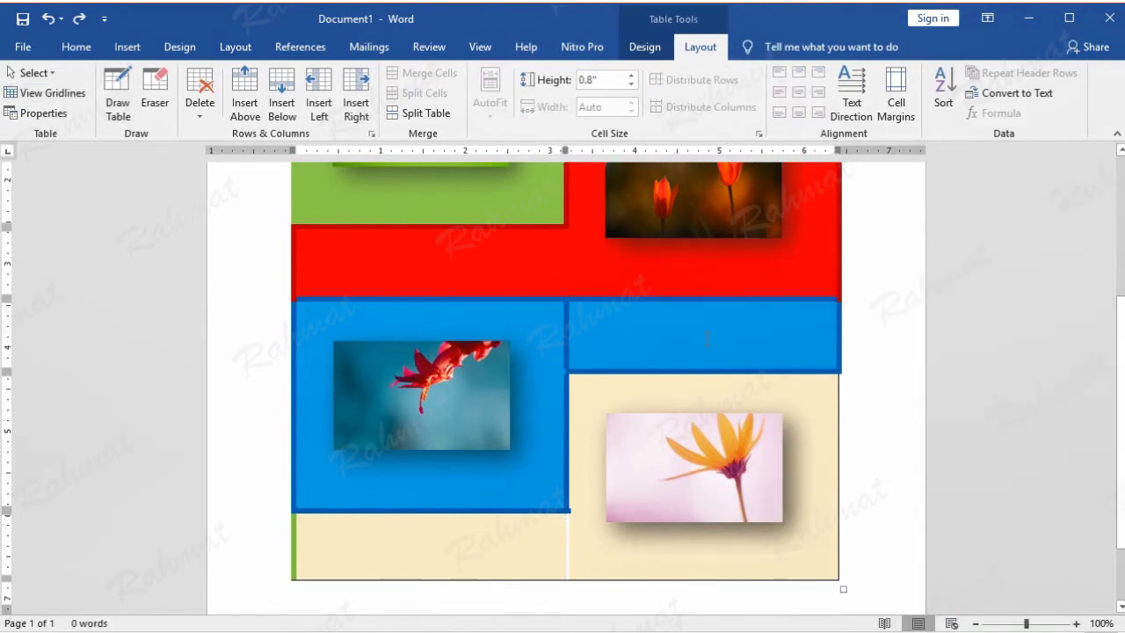
- Select the blue right cell and try a lighter blue border colour, then cancel
{"action": "left_click", "coordinate": [699, 347]}
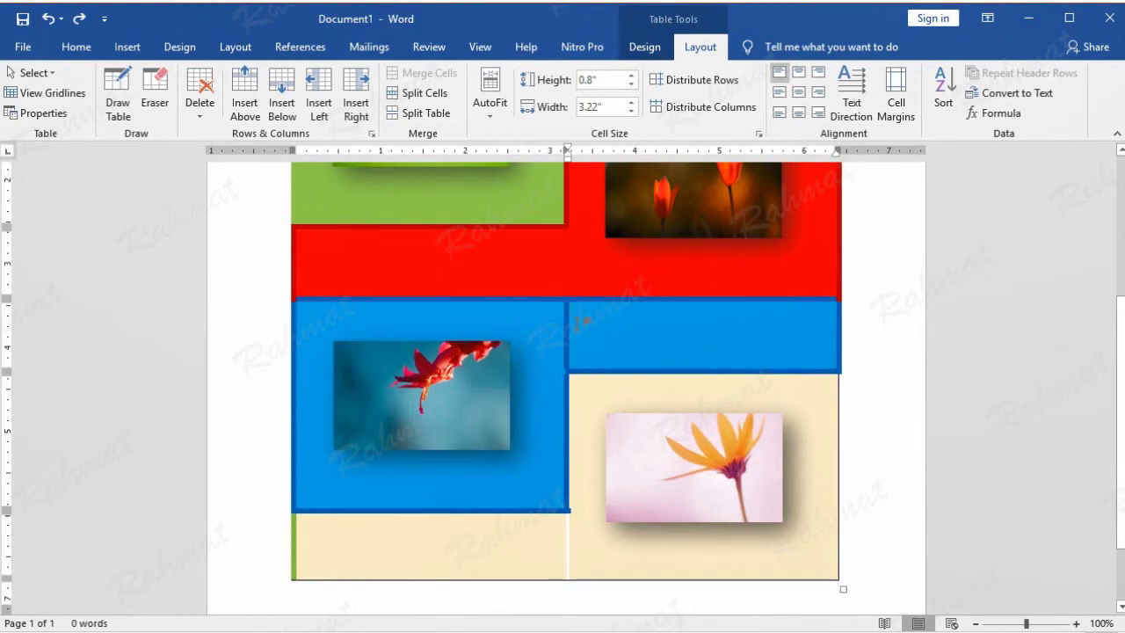
{"action": "double_click", "coordinate": [660, 330]}
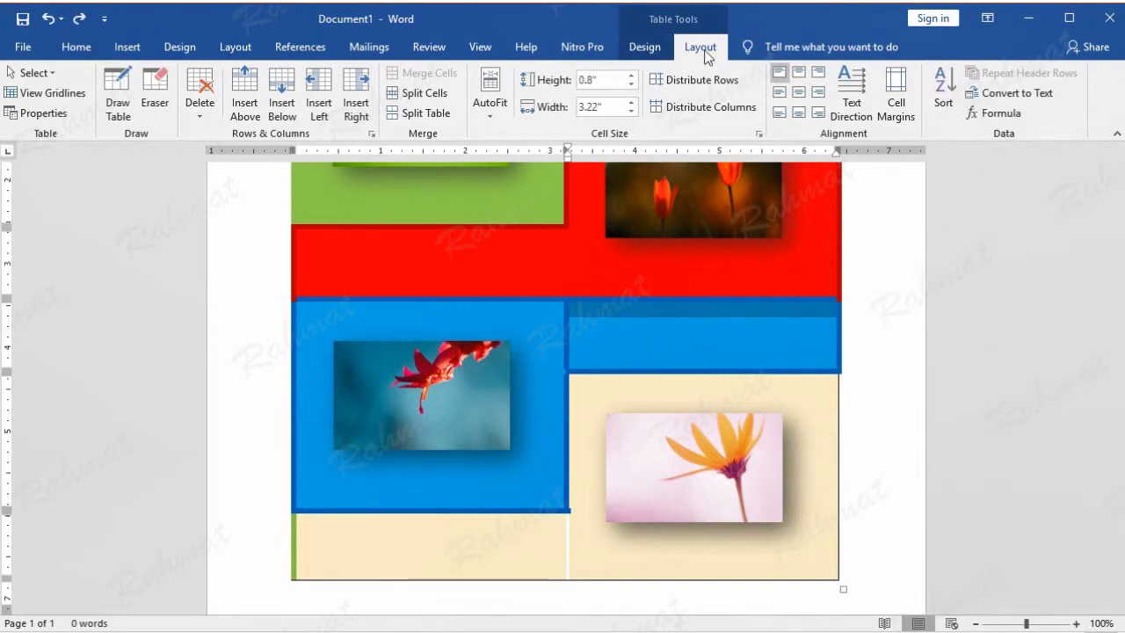
{"action": "left_click", "coordinate": [182, 45]}
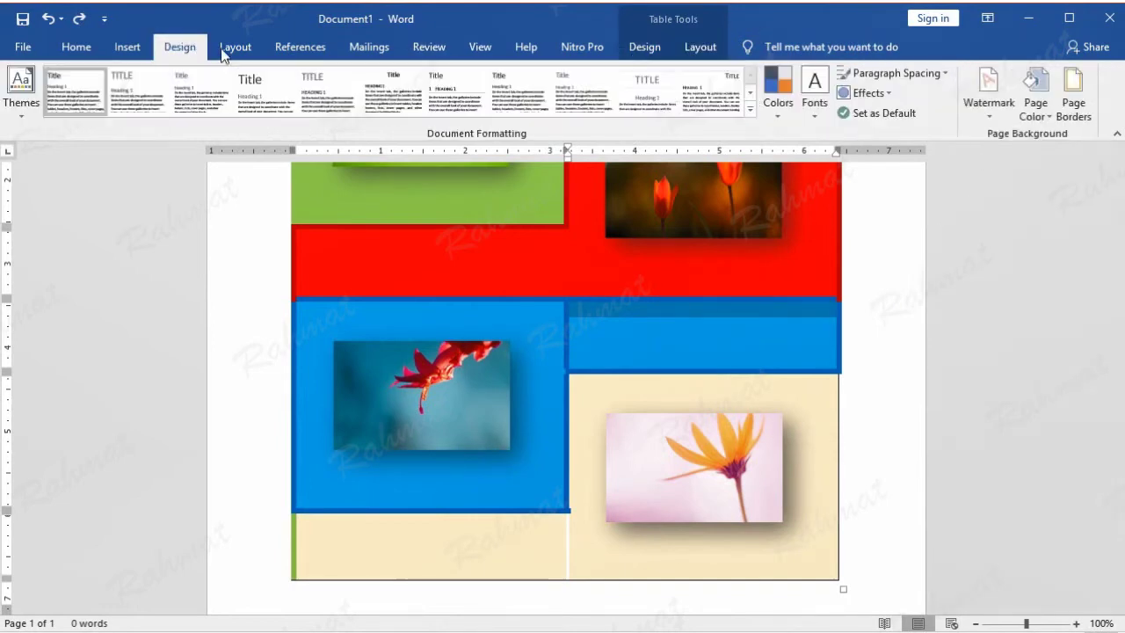
{"action": "left_click", "coordinate": [1081, 104]}
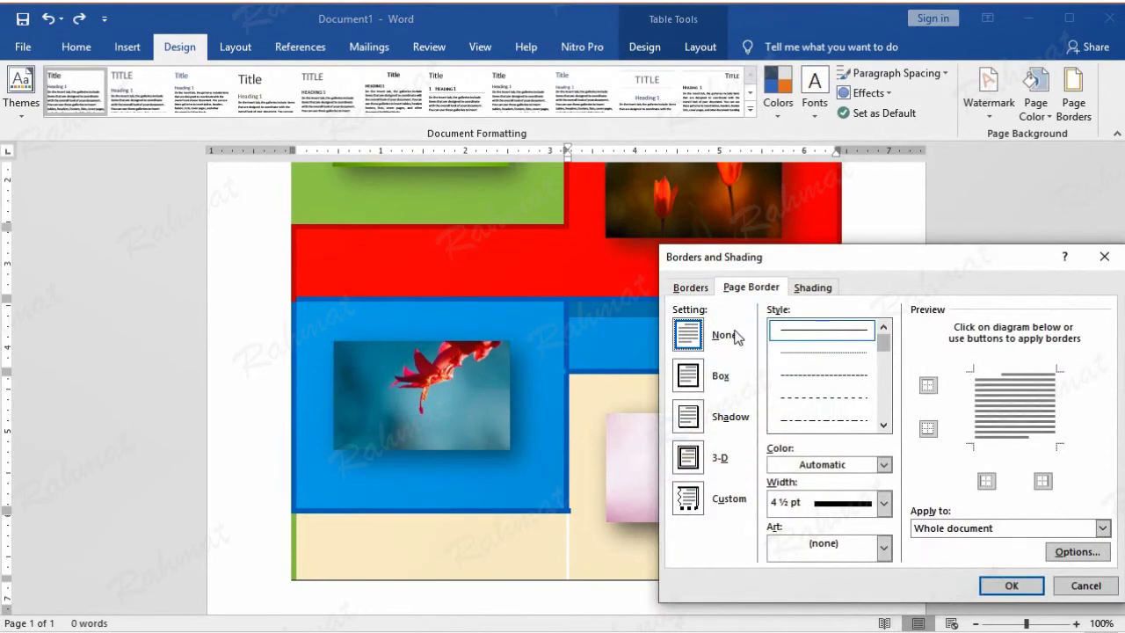
{"action": "left_click", "coordinate": [690, 288]}
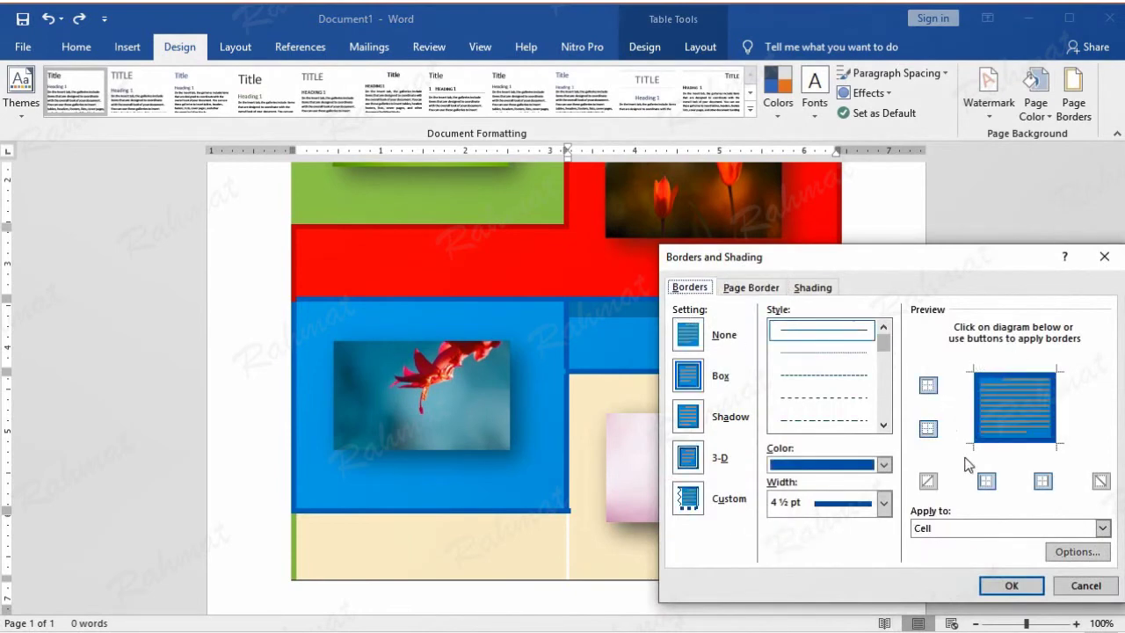
{"action": "left_click", "coordinate": [884, 465]}
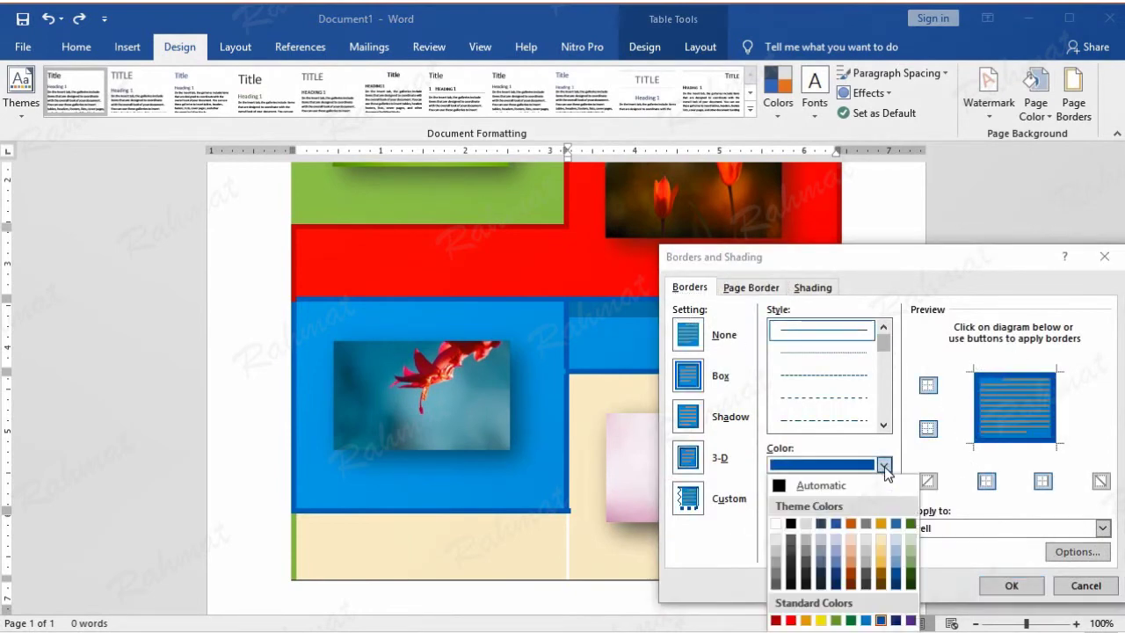
{"action": "left_click", "coordinate": [866, 620]}
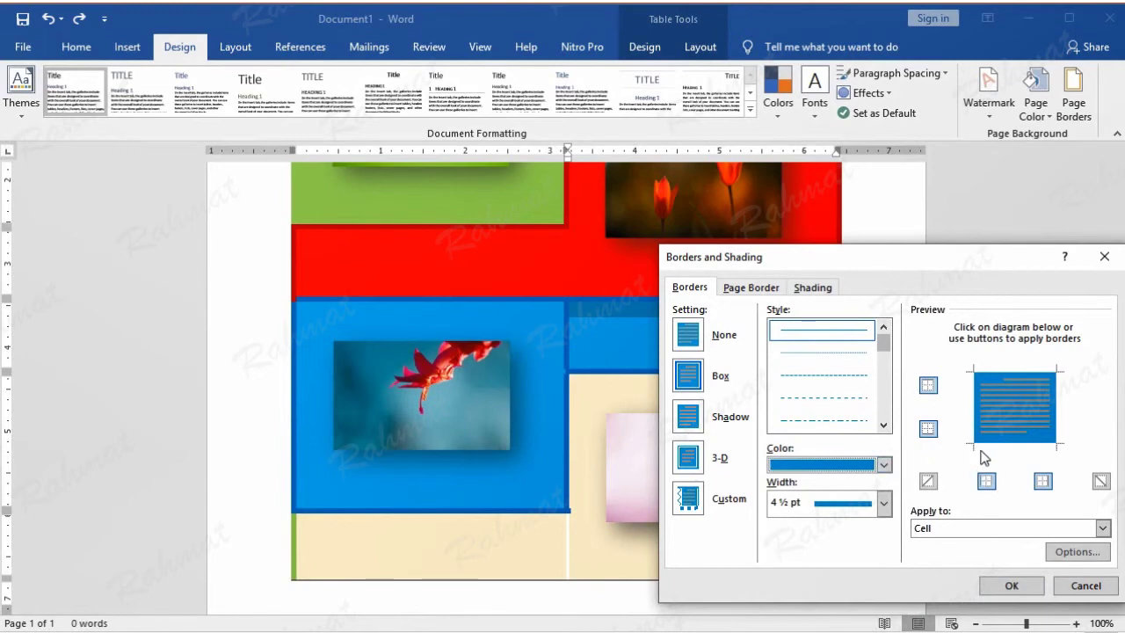
{"action": "left_click", "coordinate": [1087, 586]}
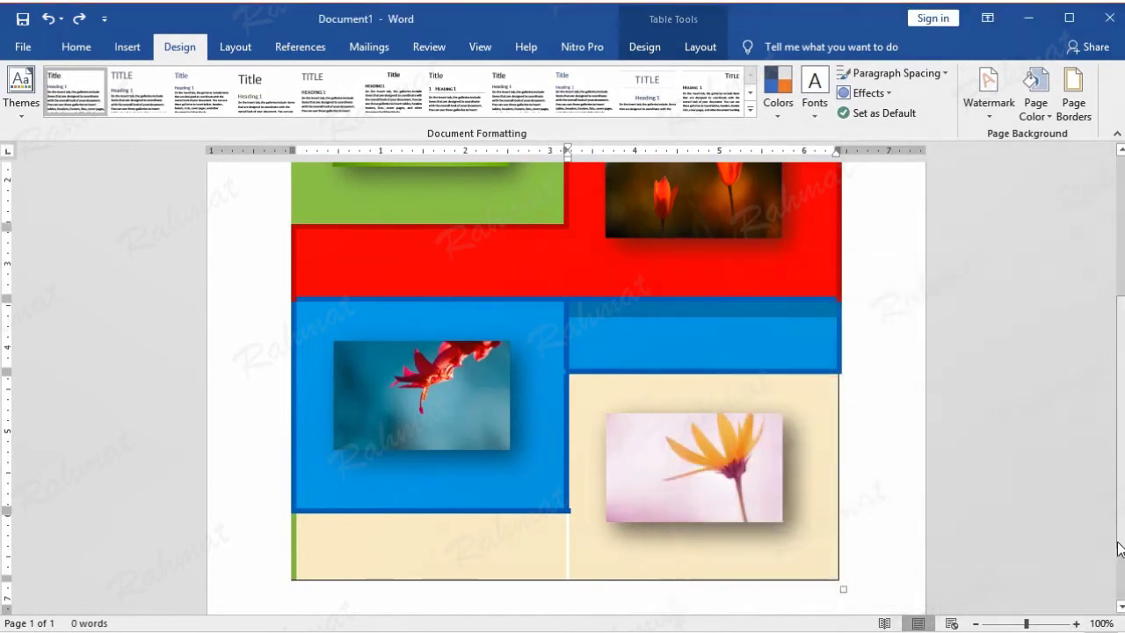
- Apply a light blue border without the left edge, then undo the change
{"action": "left_click", "coordinate": [1071, 108]}
{"action": "left_click", "coordinate": [685, 288]}
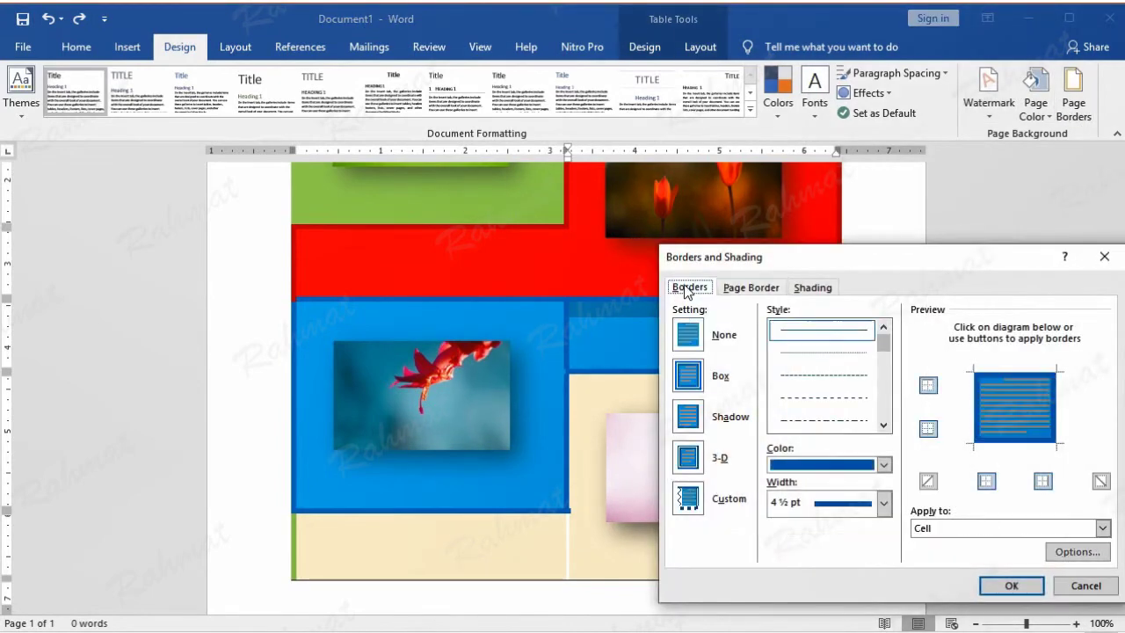
{"action": "left_click", "coordinate": [884, 466]}
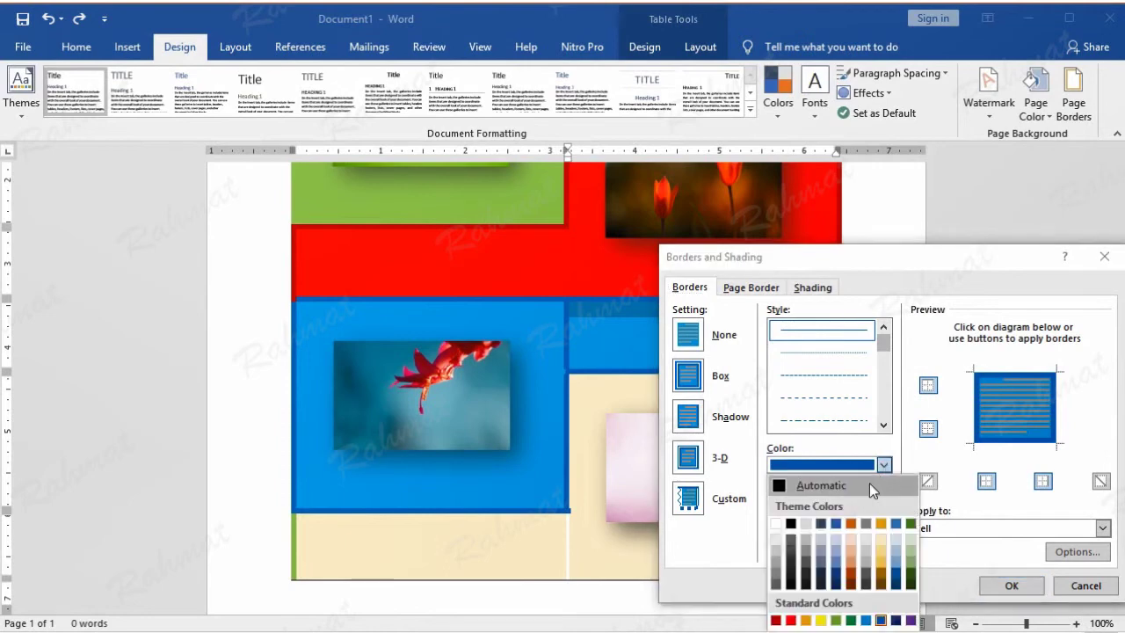
{"action": "left_click", "coordinate": [866, 620]}
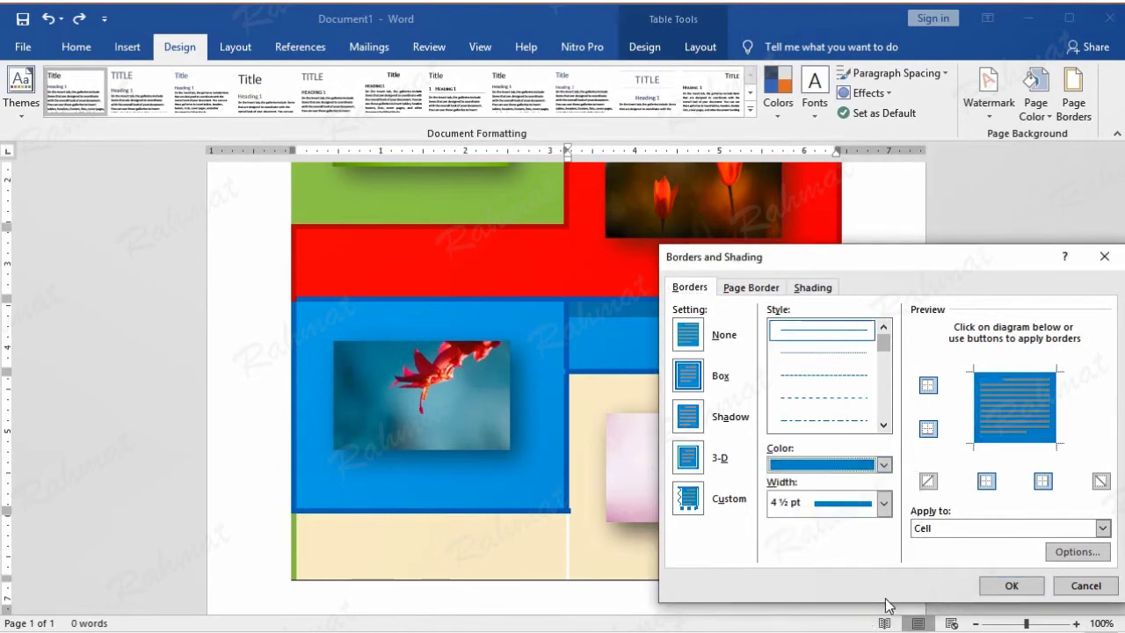
{"action": "left_click", "coordinate": [978, 412]}
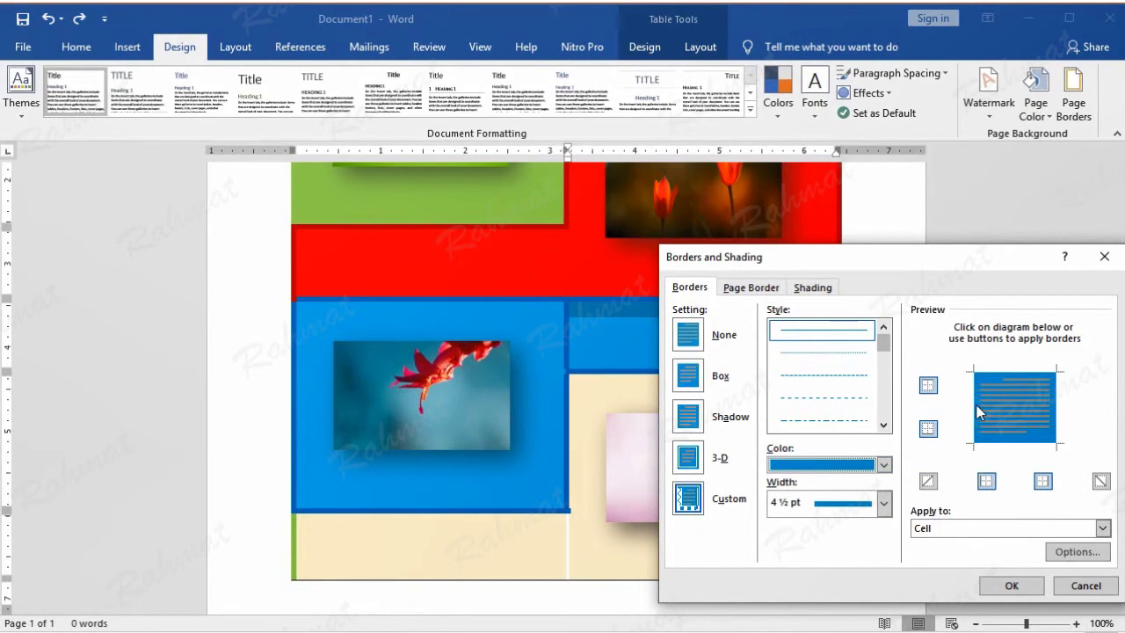
{"action": "left_click", "coordinate": [1019, 580]}
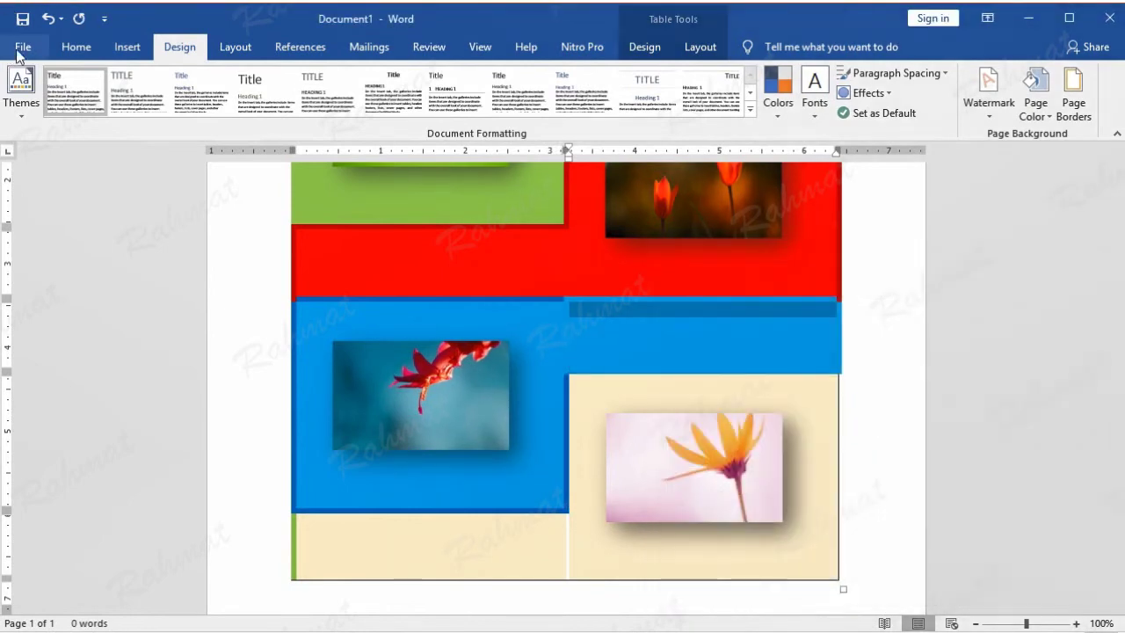
{"action": "left_click", "coordinate": [47, 18]}
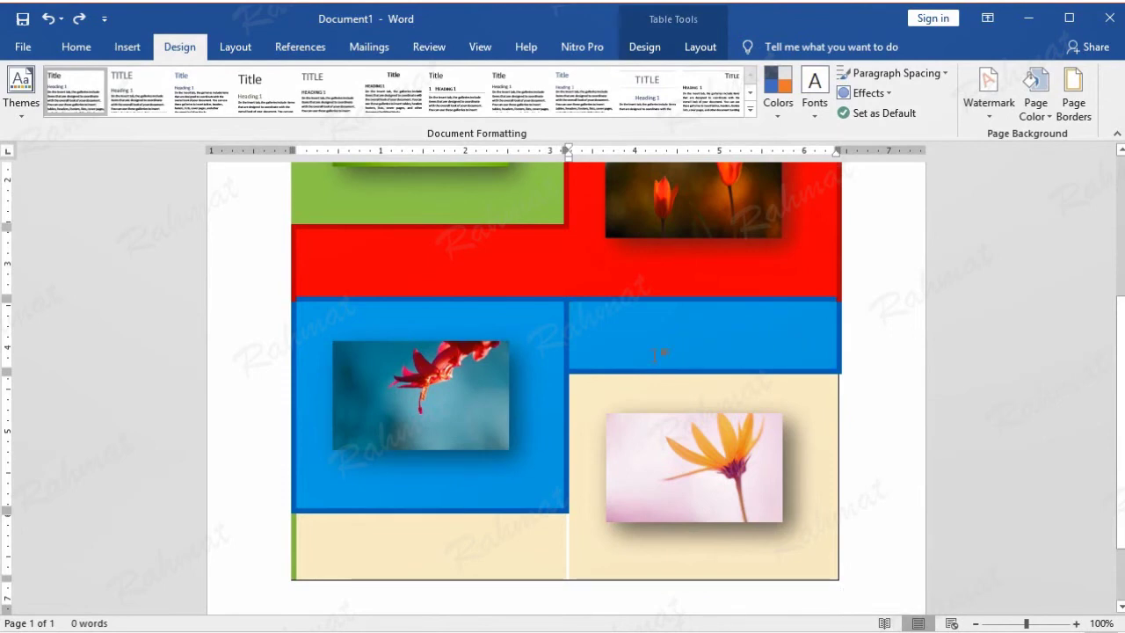
- Give the top-right blue cell a light blue border with no left edge, merging the blue cells
{"action": "left_click", "coordinate": [567, 324]}
{"action": "left_click", "coordinate": [1076, 105]}
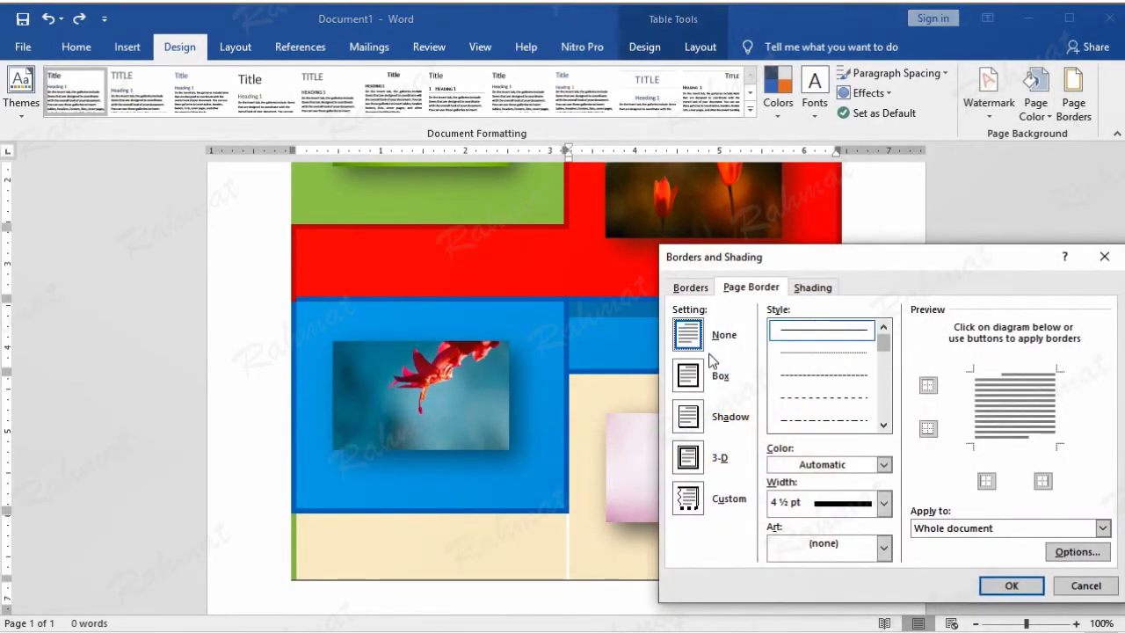
{"action": "left_click", "coordinate": [693, 290]}
{"action": "left_click", "coordinate": [975, 411]}
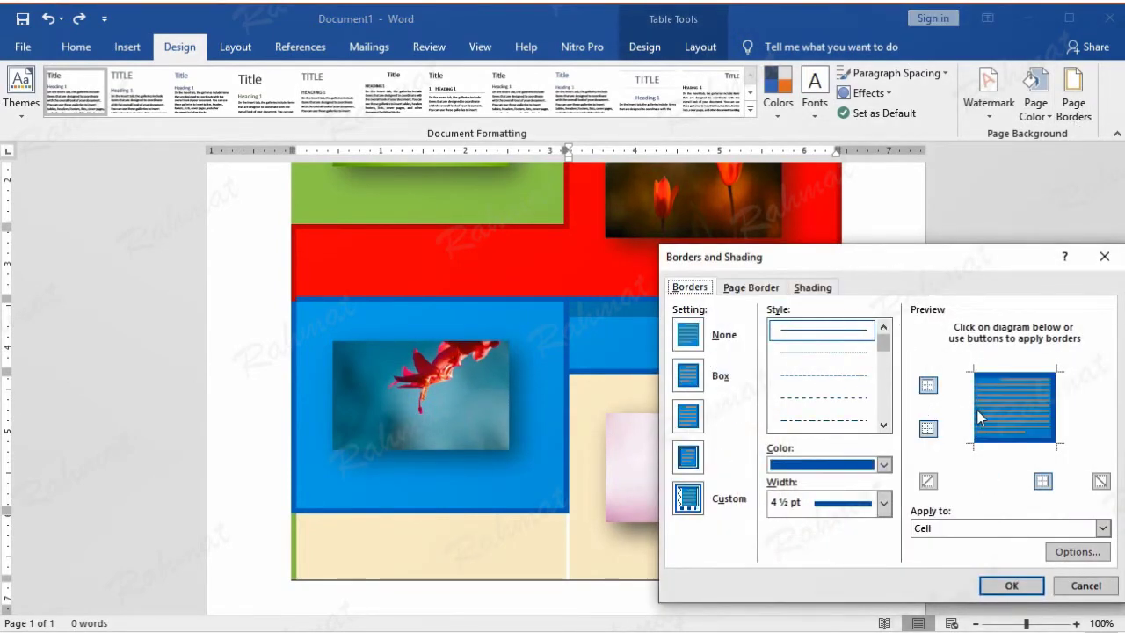
{"action": "left_click", "coordinate": [885, 465]}
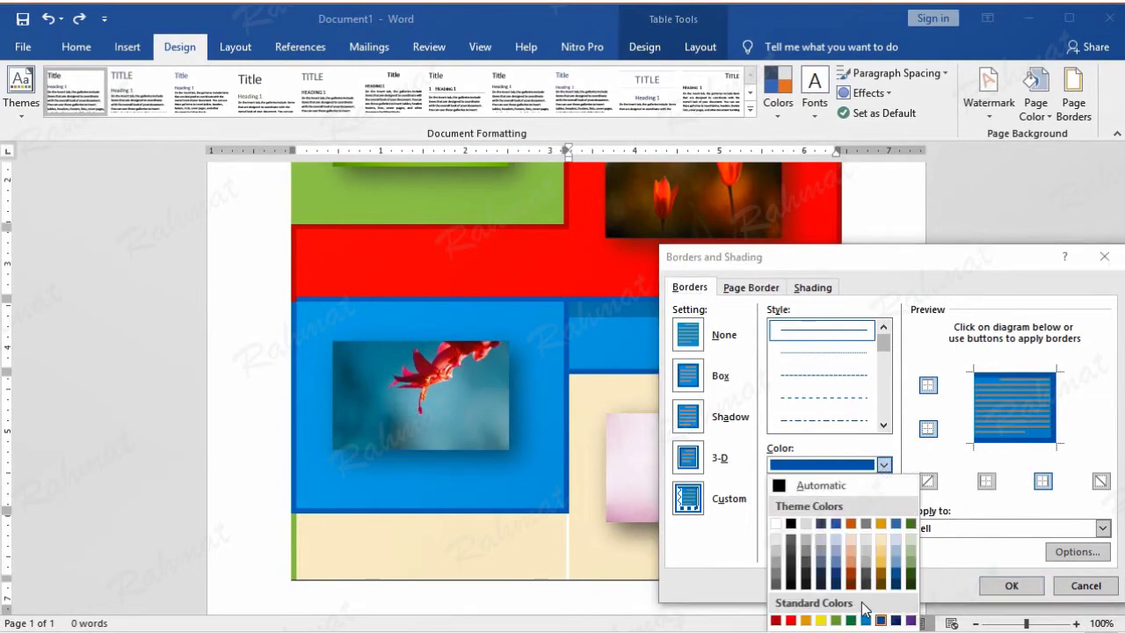
{"action": "left_click", "coordinate": [866, 621]}
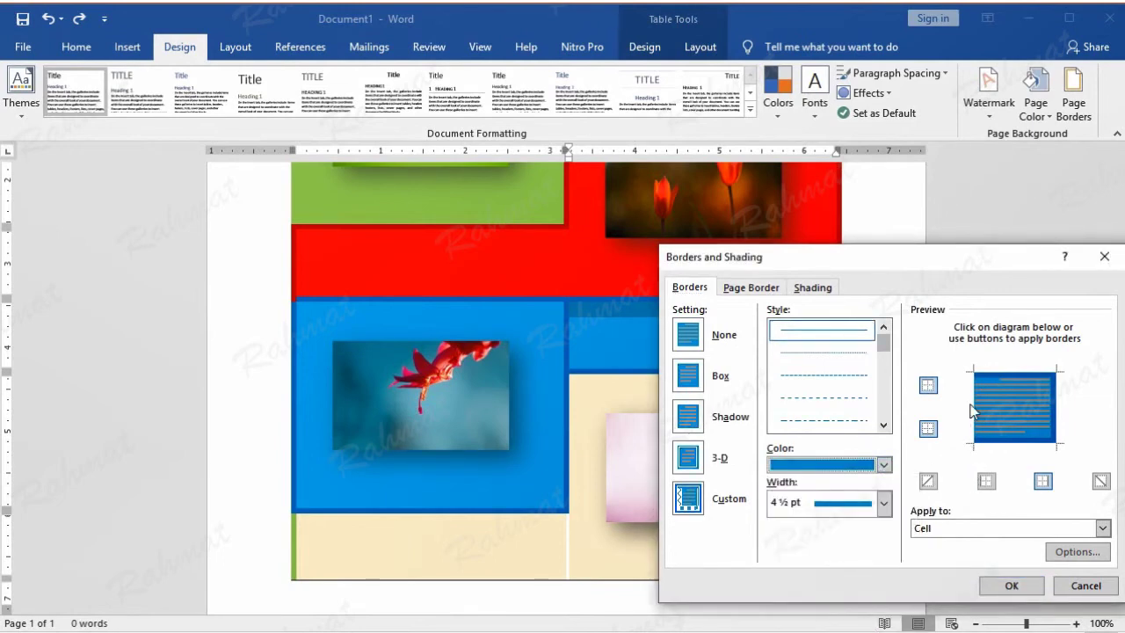
{"action": "left_click", "coordinate": [1006, 587]}
{"action": "left_click", "coordinate": [797, 347]}
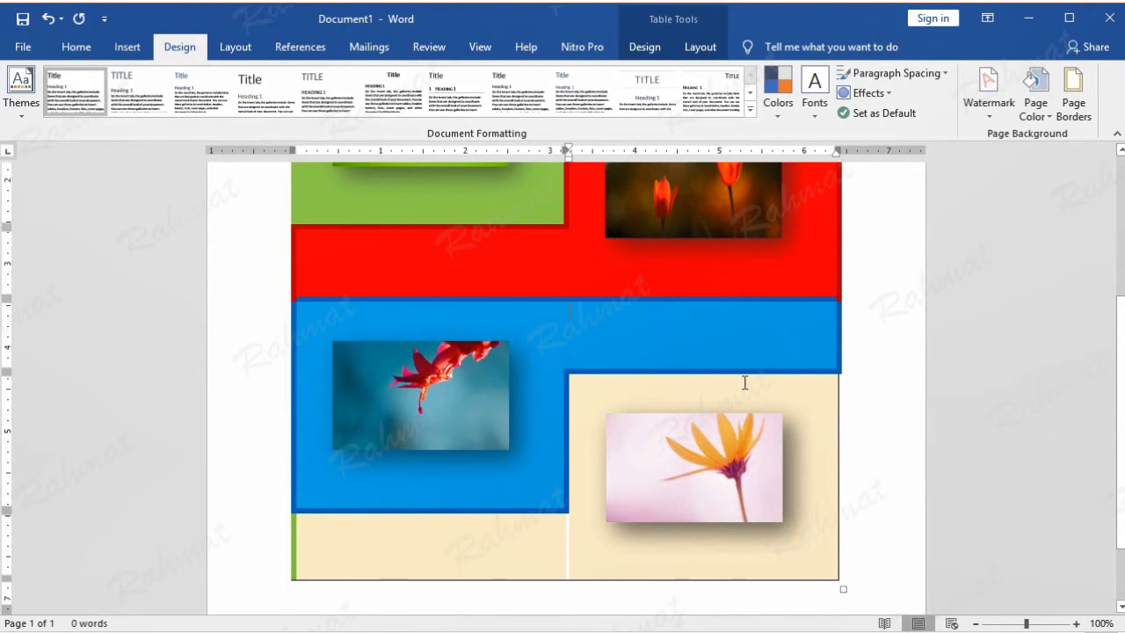
{"action": "left_click", "coordinate": [452, 541]}
- With an orange border pen, paint the flower cell's right border orange
{"action": "left_click", "coordinate": [645, 46]}
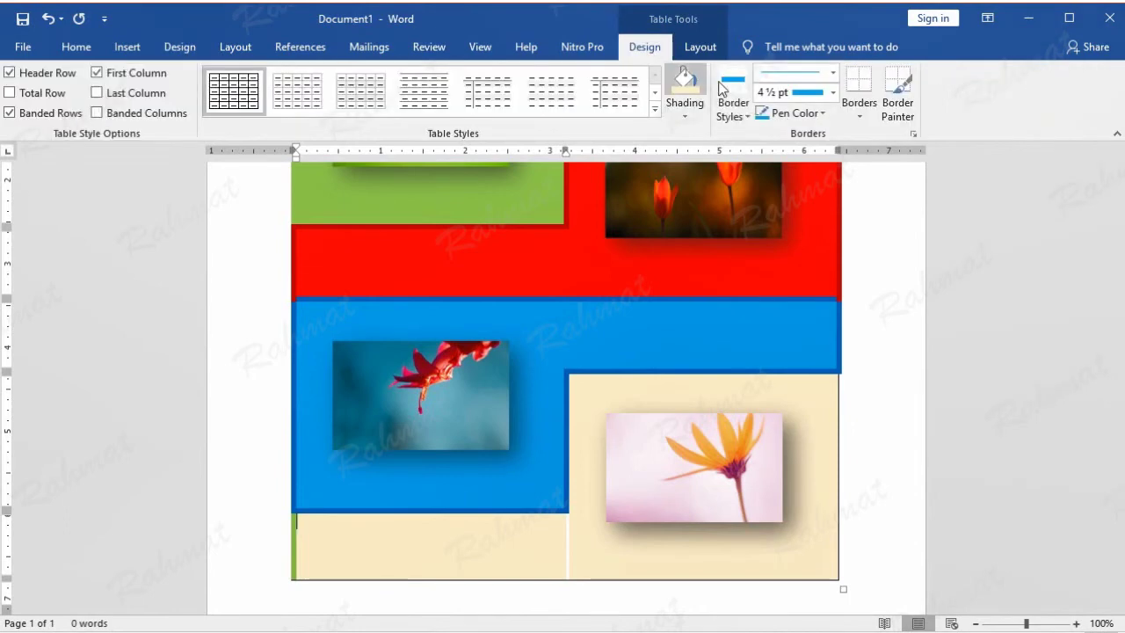
{"action": "left_click", "coordinate": [823, 115]}
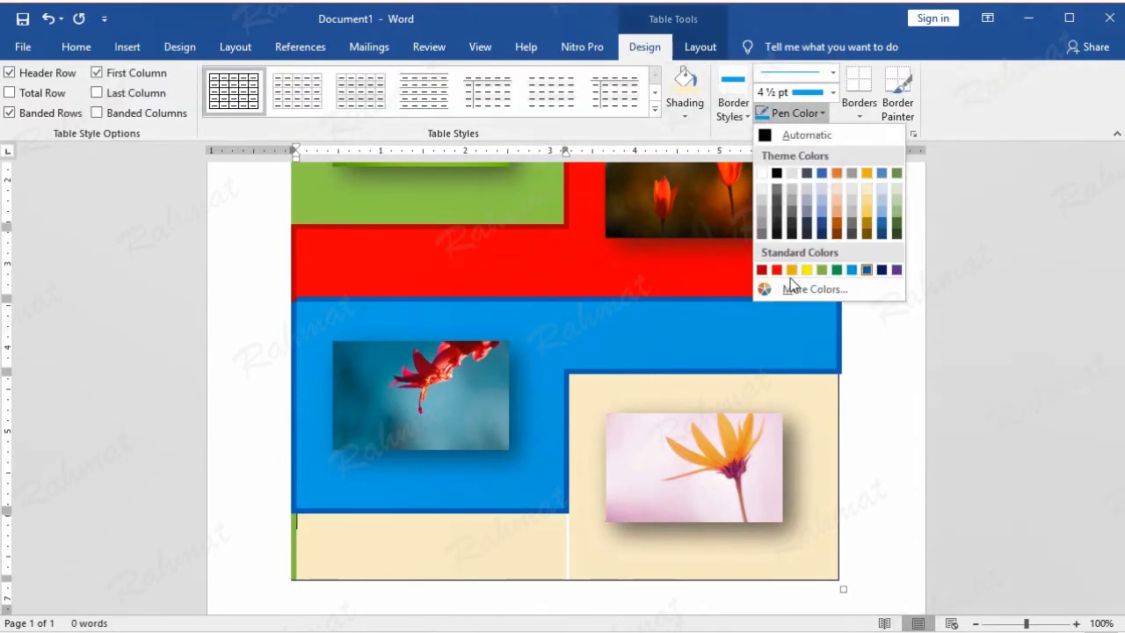
{"action": "left_click", "coordinate": [793, 269]}
{"action": "left_click", "coordinate": [866, 115]}
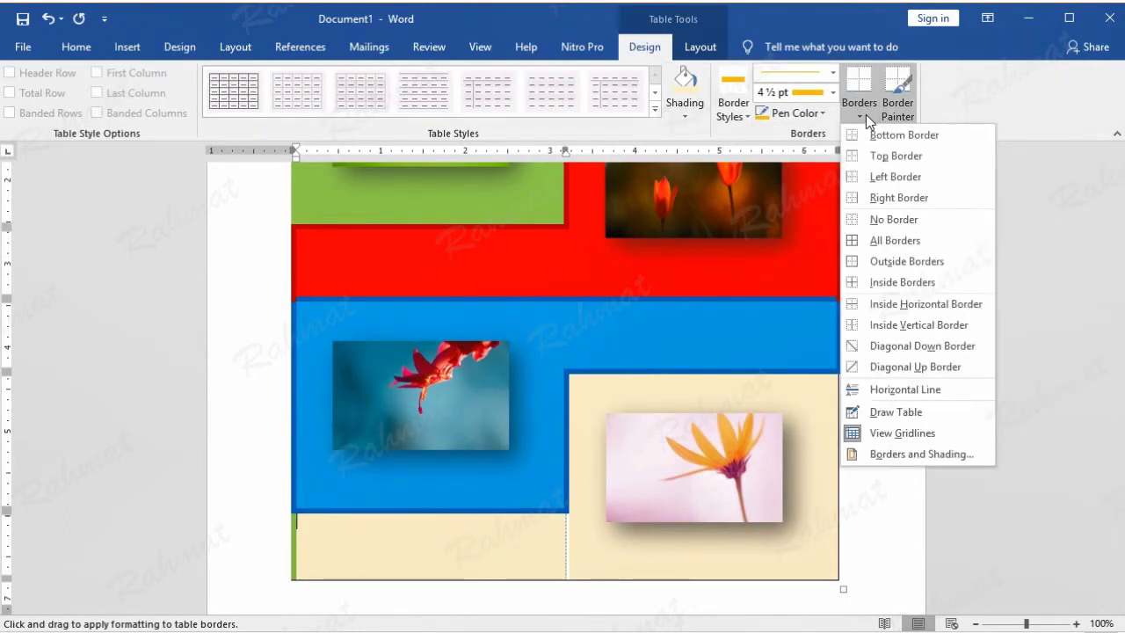
{"action": "left_click", "coordinate": [896, 411]}
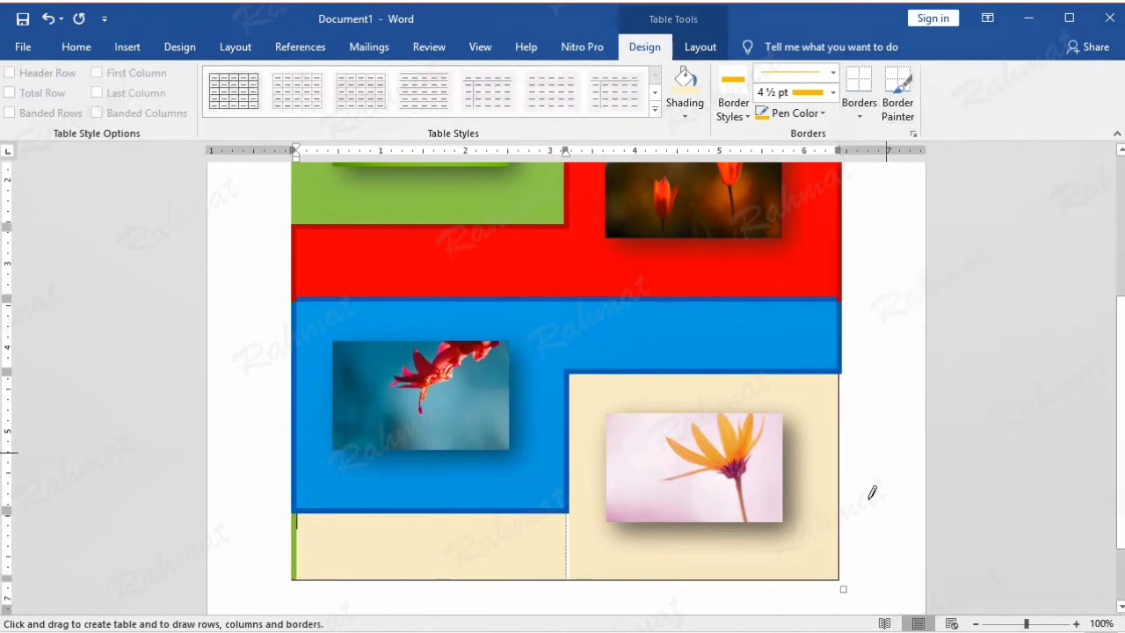
{"action": "left_click", "coordinate": [841, 460]}
{"action": "left_click", "coordinate": [597, 570]}
{"action": "key", "text": "Escape"}
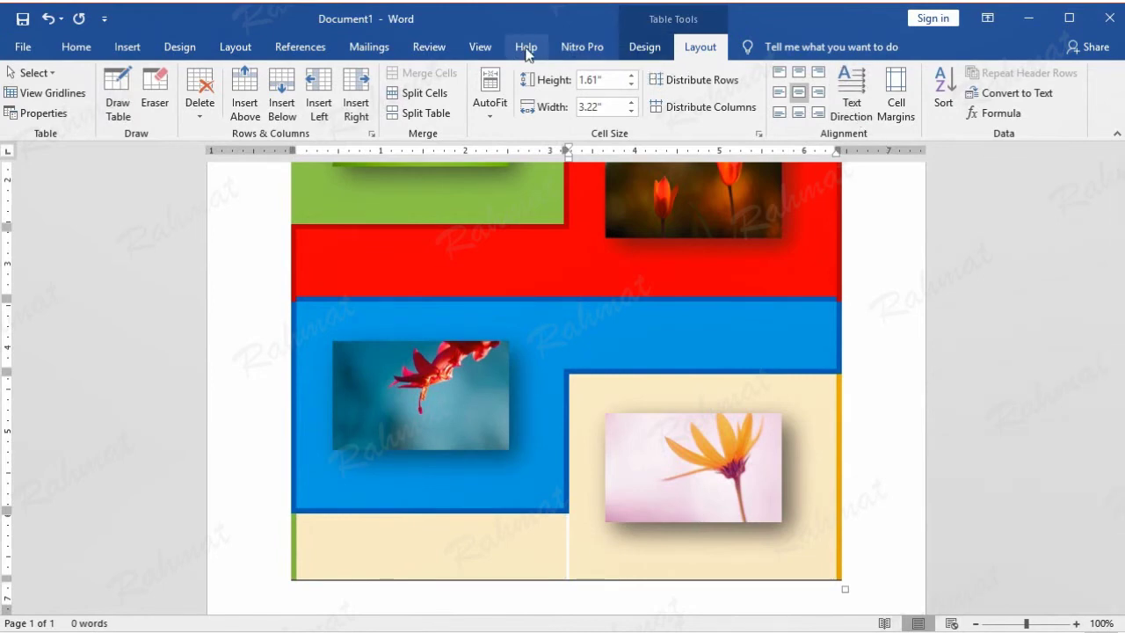
- Paint the lower-left cell's left border orange and make the bottom cells' divider solid white
{"action": "left_click", "coordinate": [643, 48]}
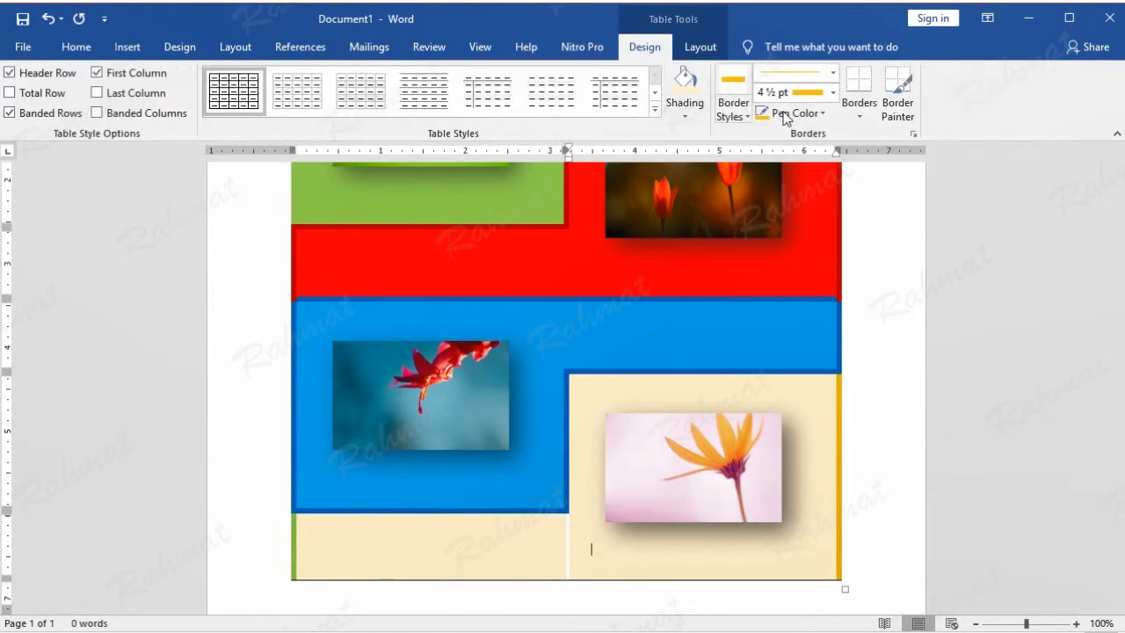
{"action": "left_click", "coordinate": [859, 118]}
{"action": "left_click", "coordinate": [890, 403]}
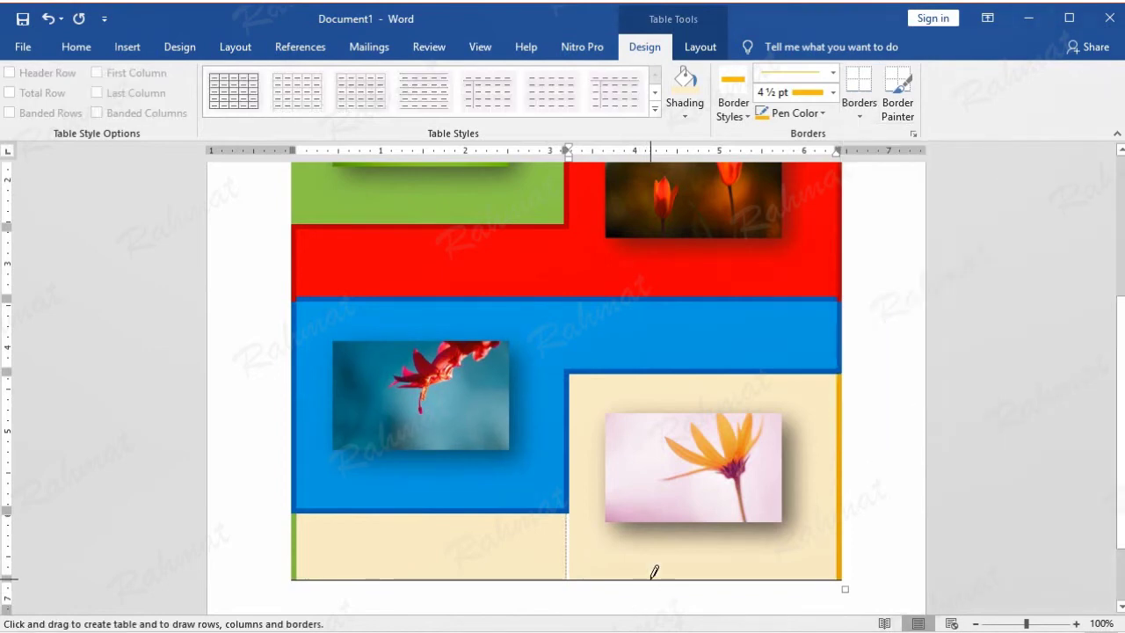
{"action": "key", "text": "Escape"}
{"action": "scroll", "coordinate": [774, 552], "scroll_direction": "down", "scroll_amount": 2}
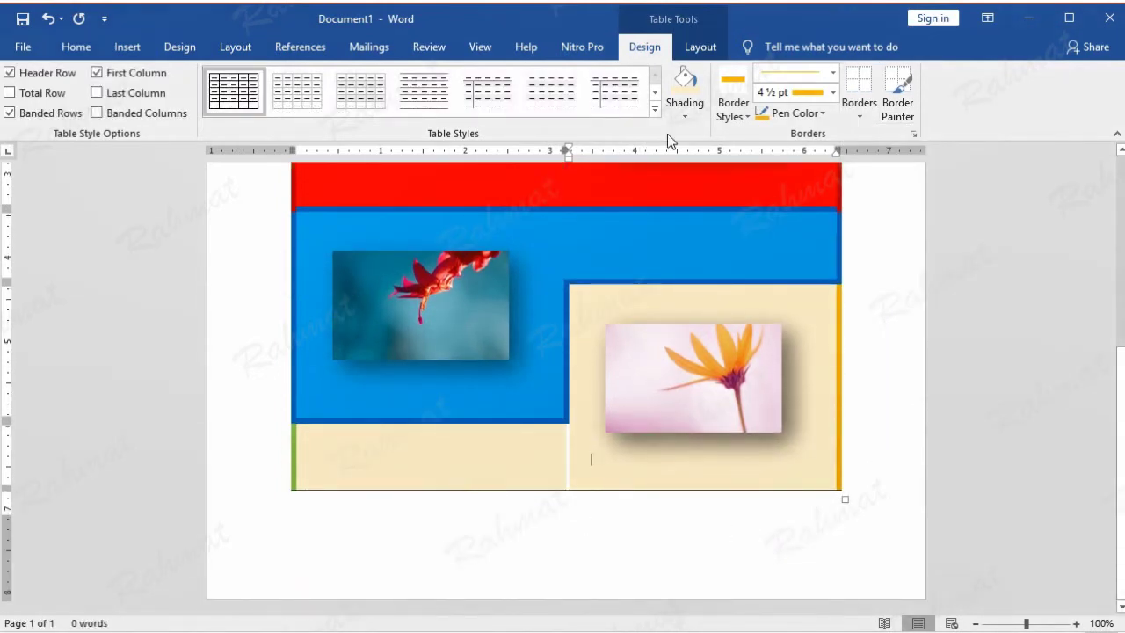
{"action": "left_click", "coordinate": [855, 112]}
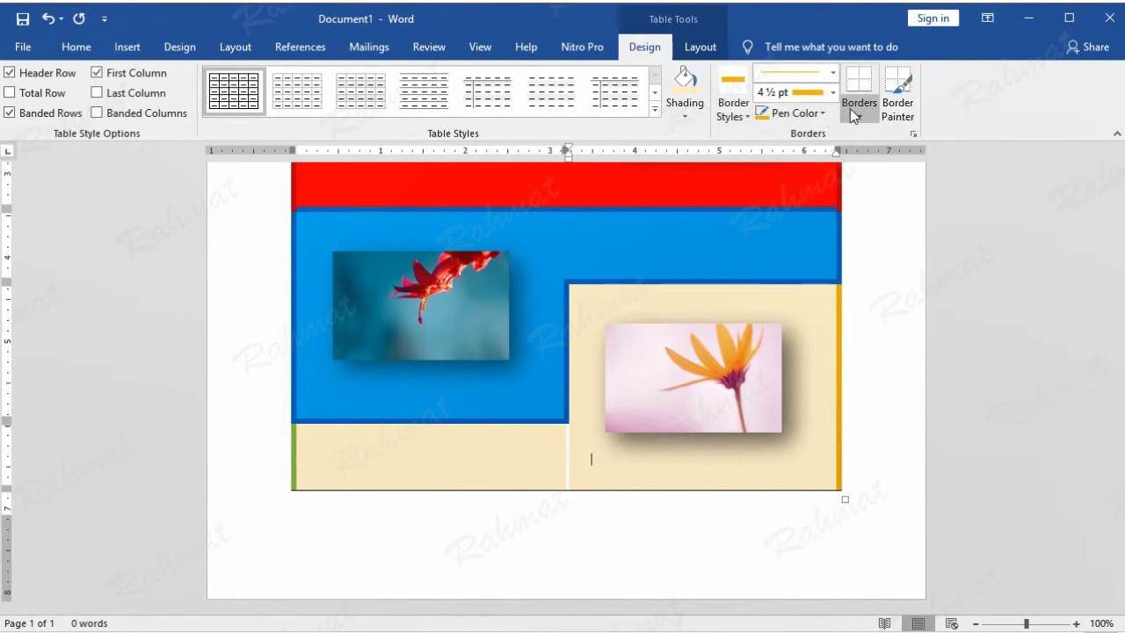
{"action": "left_click", "coordinate": [866, 407]}
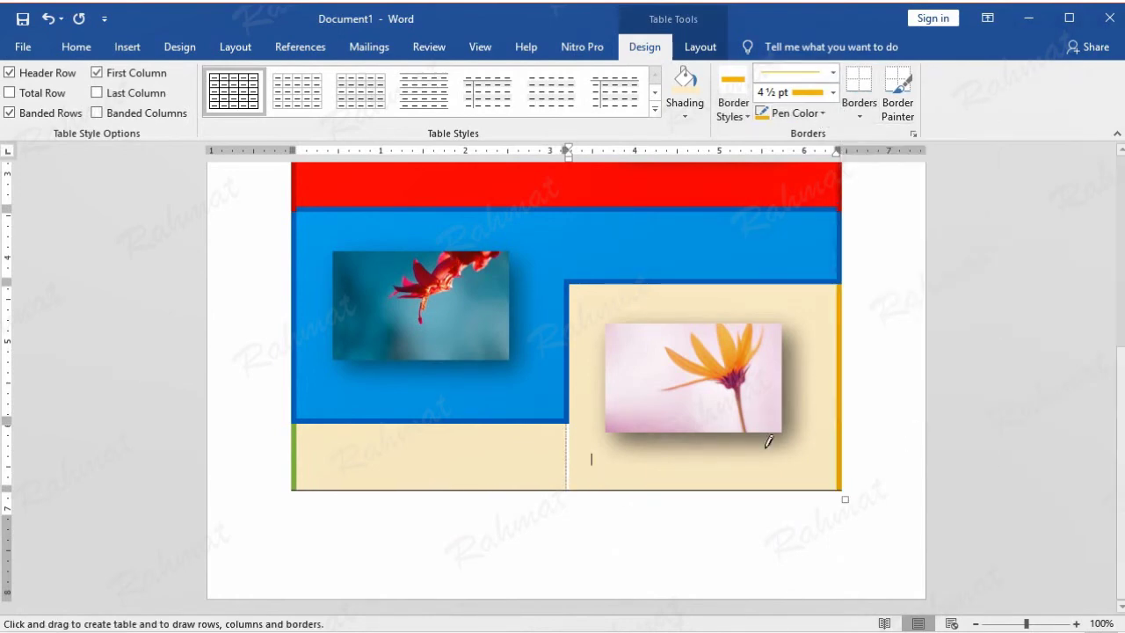
{"action": "left_click", "coordinate": [294, 431]}
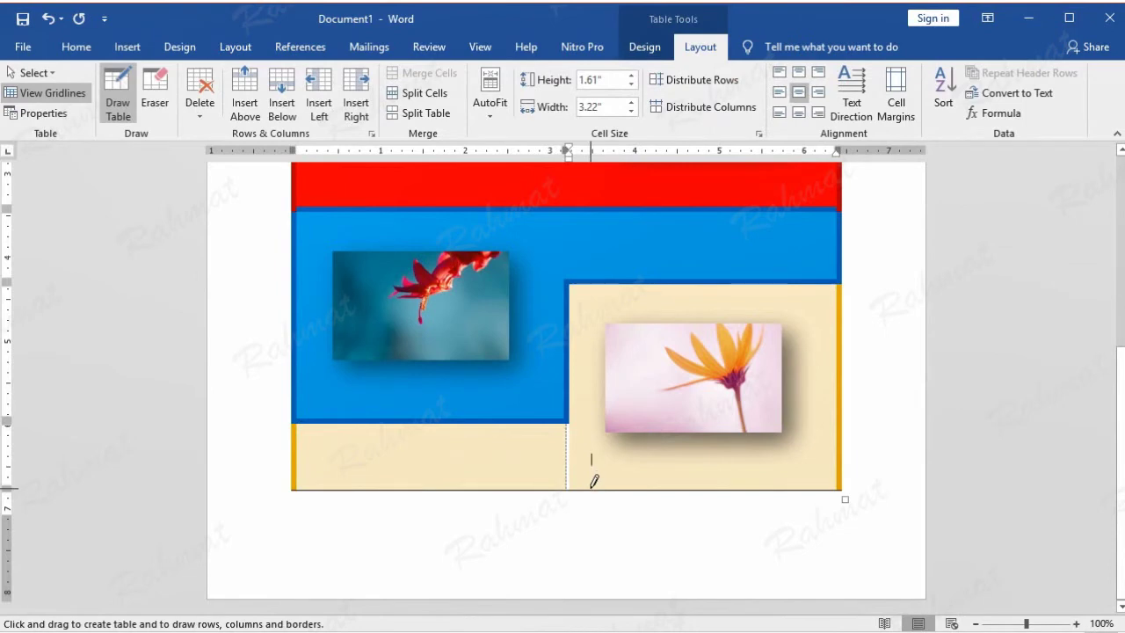
{"action": "left_click_drag", "start_coordinate": [593, 476], "coordinate": [592, 494]}
{"action": "key", "text": "Escape"}
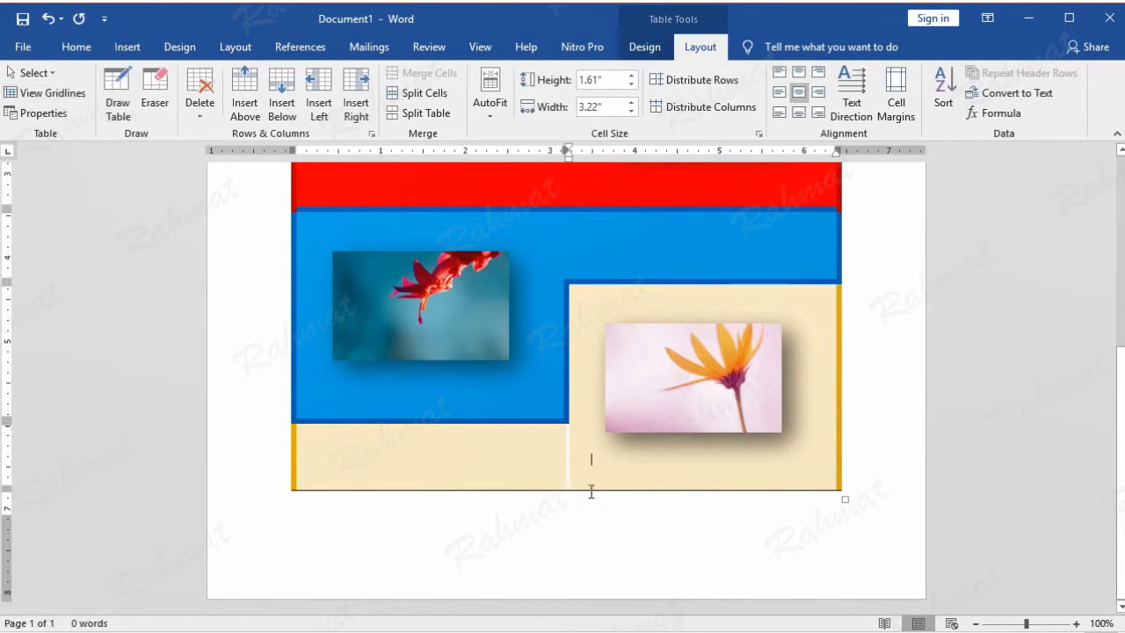
{"action": "left_click", "coordinate": [592, 494]}
{"action": "double_click", "coordinate": [513, 469]}
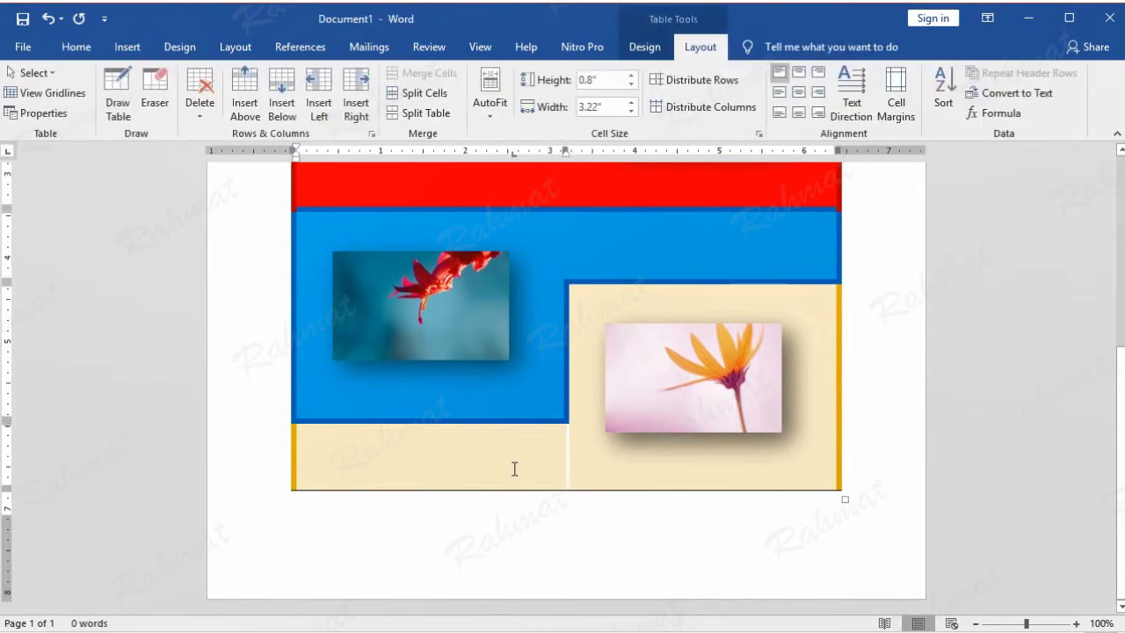
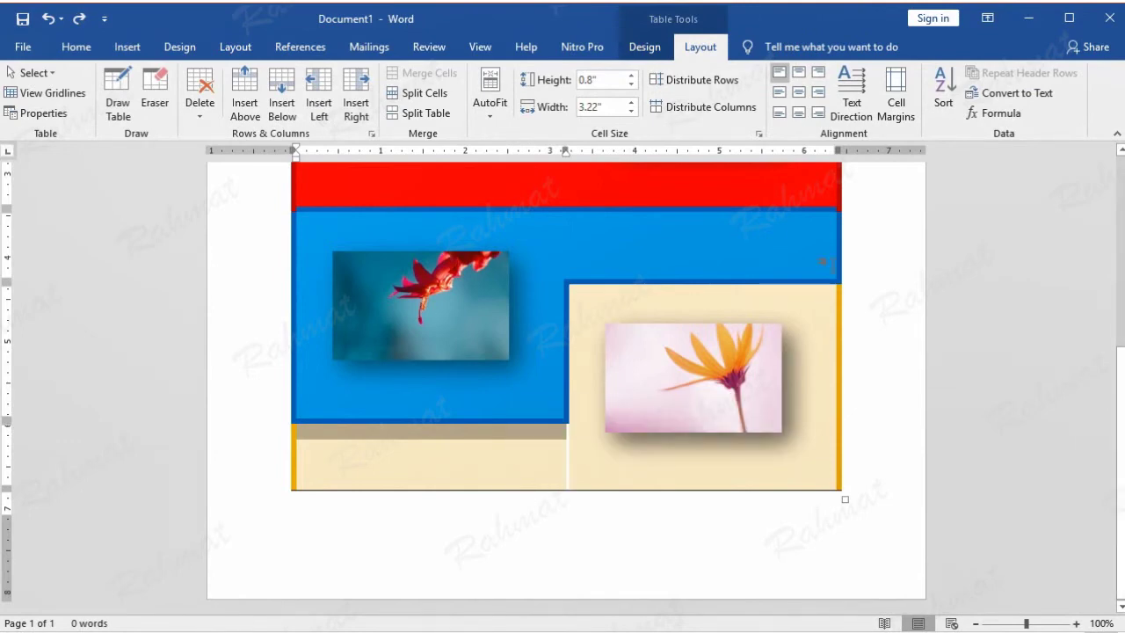
- Give the current beige cell a gold bottom border
{"action": "left_click", "coordinate": [182, 46]}
{"action": "left_click", "coordinate": [1073, 105]}
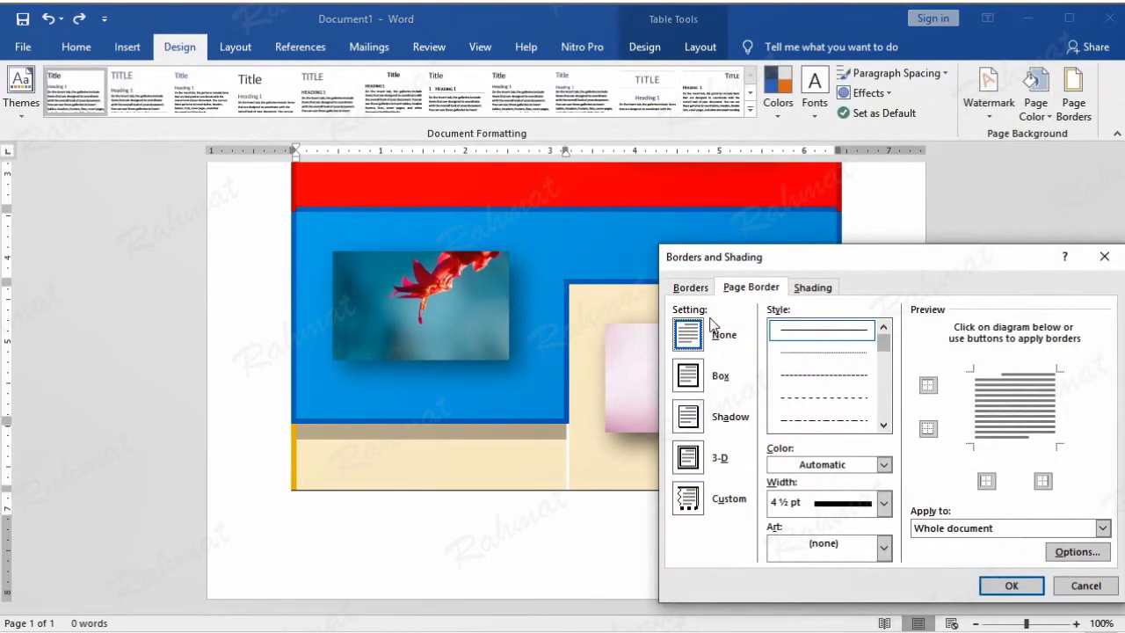
{"action": "left_click", "coordinate": [691, 288]}
{"action": "left_click", "coordinate": [884, 466]}
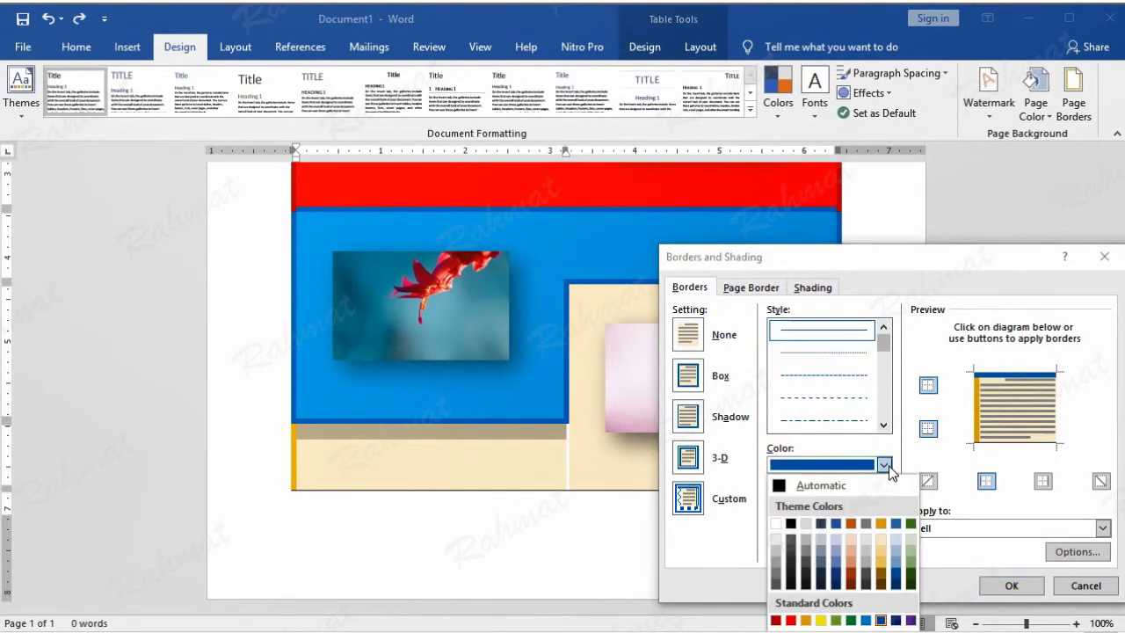
{"action": "left_click", "coordinate": [806, 620]}
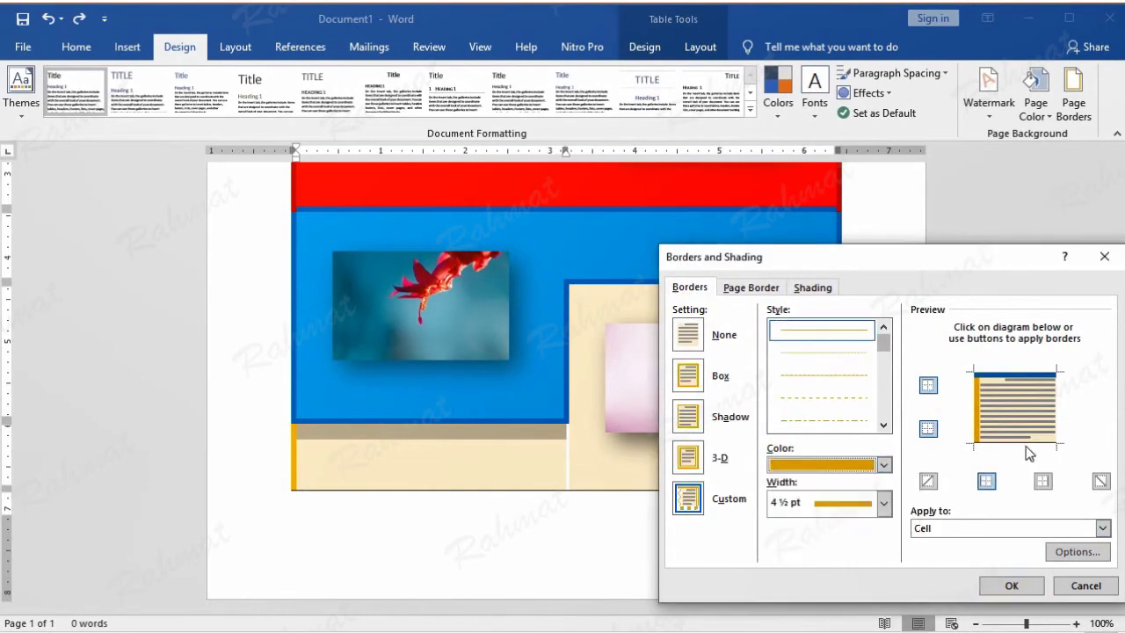
{"action": "left_click", "coordinate": [1028, 444]}
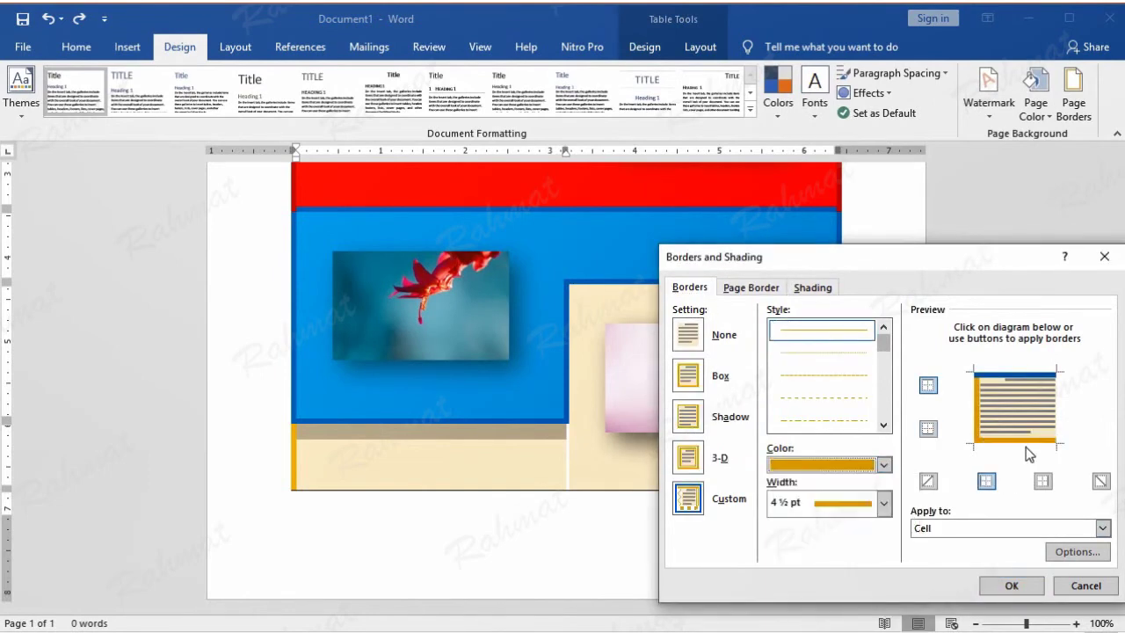
{"action": "left_click", "coordinate": [1020, 585]}
- Add an orange bottom border to the whole table below the flower picture
{"action": "left_click", "coordinate": [721, 475]}
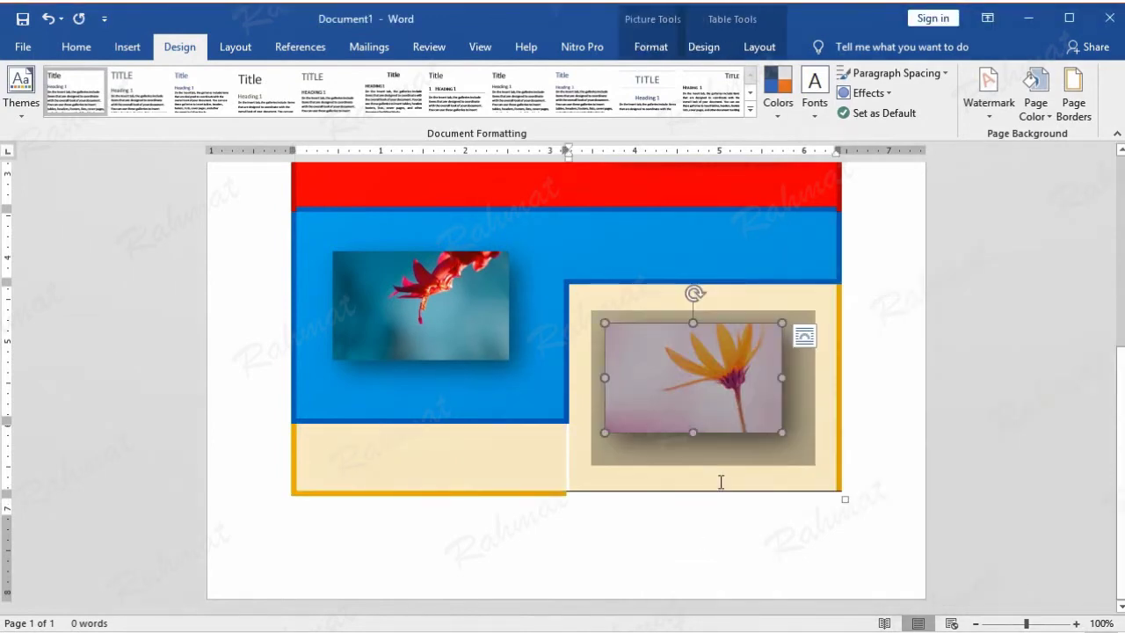
{"action": "left_click", "coordinate": [814, 457]}
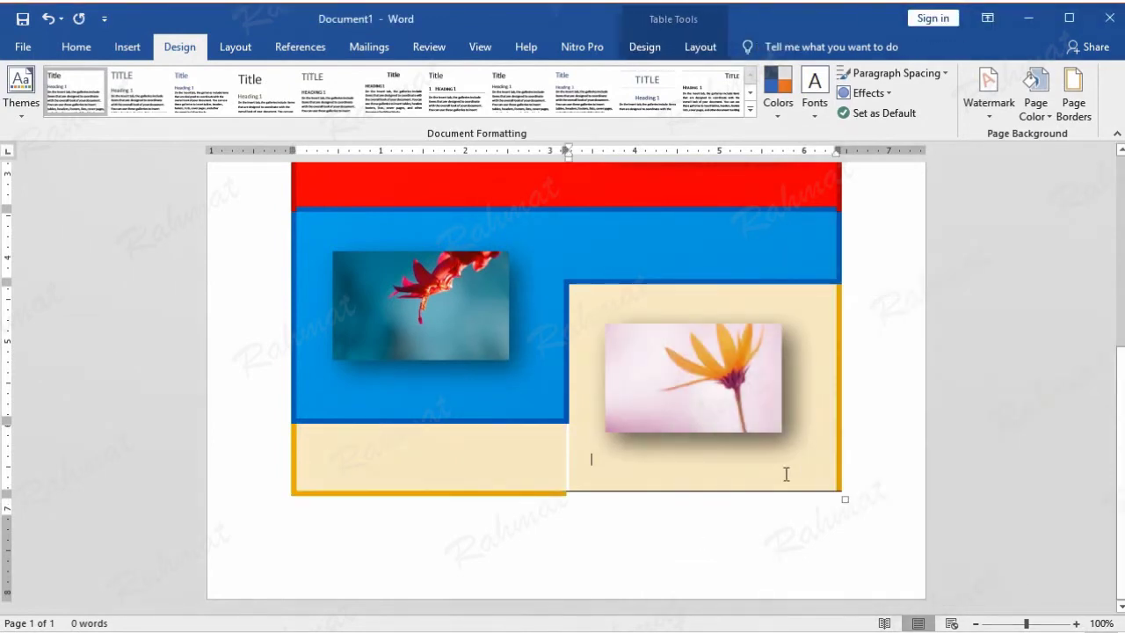
{"action": "left_click", "coordinate": [1074, 96]}
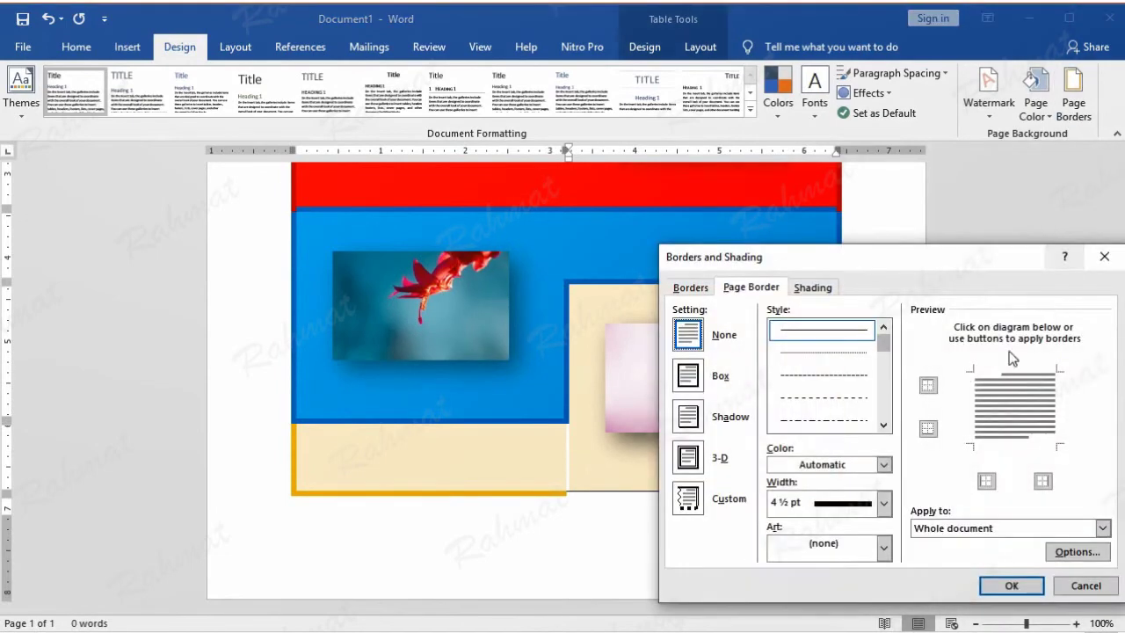
{"action": "left_click", "coordinate": [690, 288]}
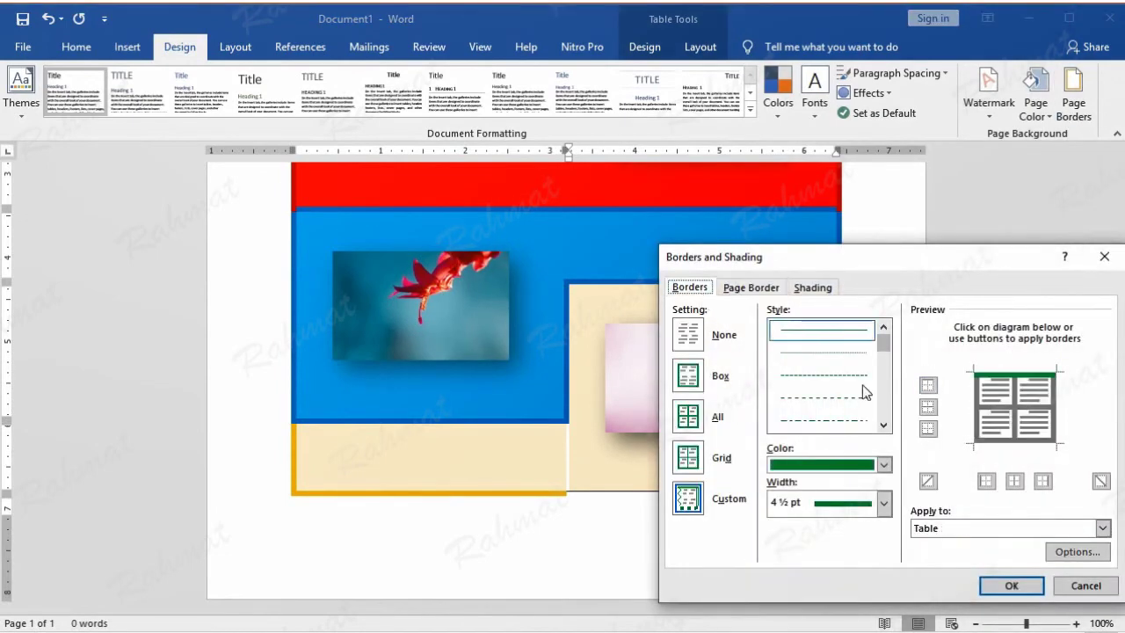
{"action": "left_click", "coordinate": [885, 465]}
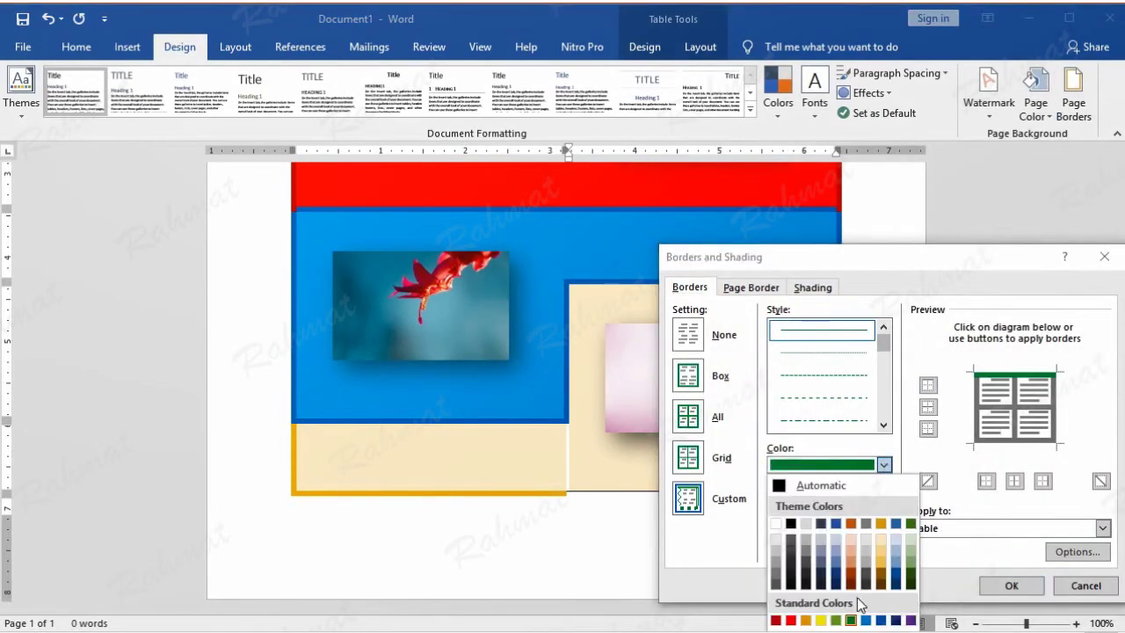
{"action": "left_click", "coordinate": [806, 621]}
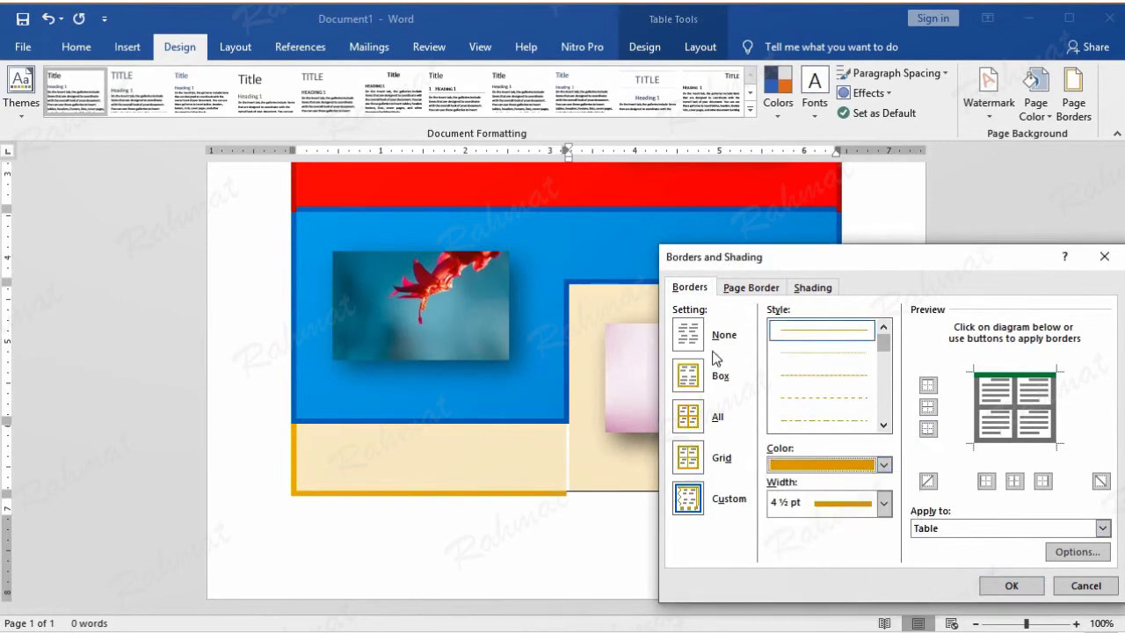
{"action": "left_click", "coordinate": [1032, 442]}
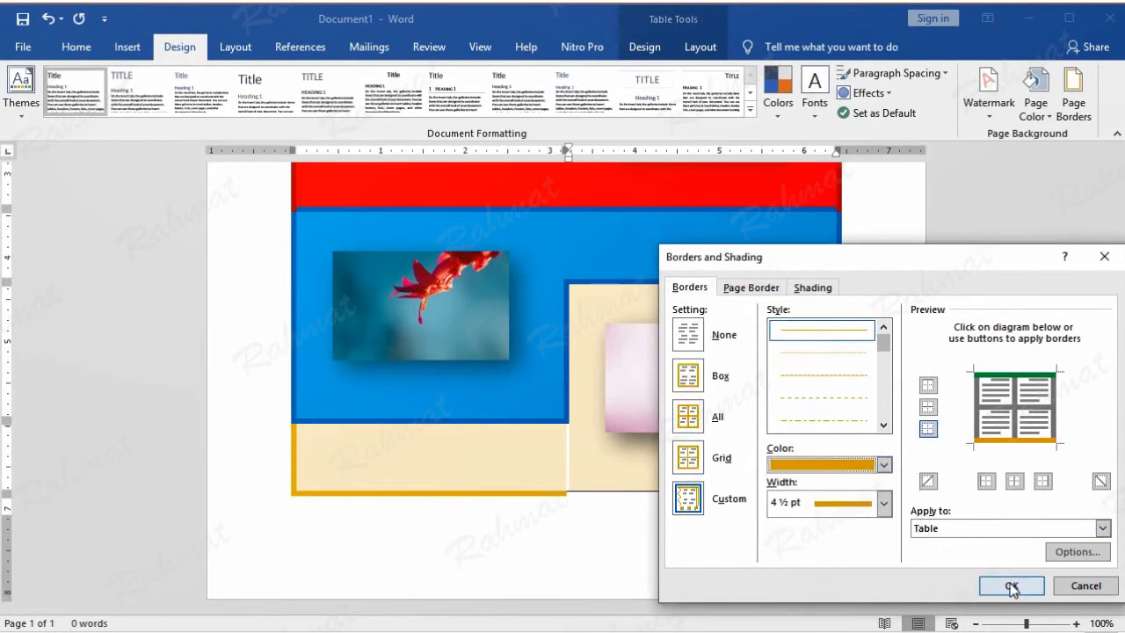
{"action": "left_click", "coordinate": [1012, 586]}
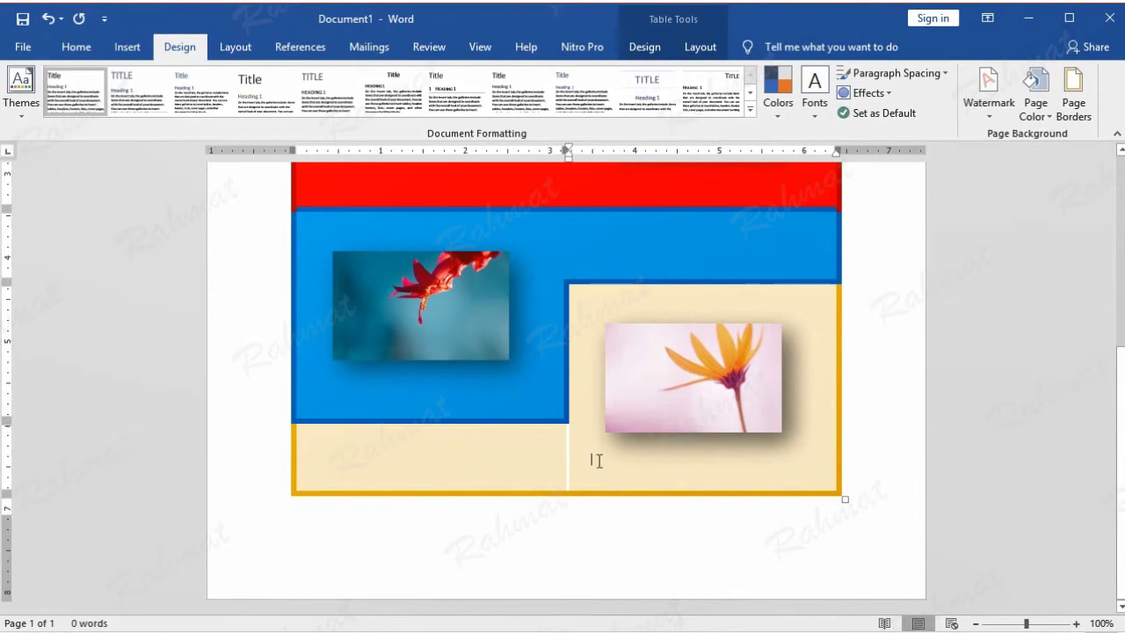
- Give the bottom-left beige cell a light tan border so the dividing line blends away
{"action": "double_click", "coordinate": [338, 474]}
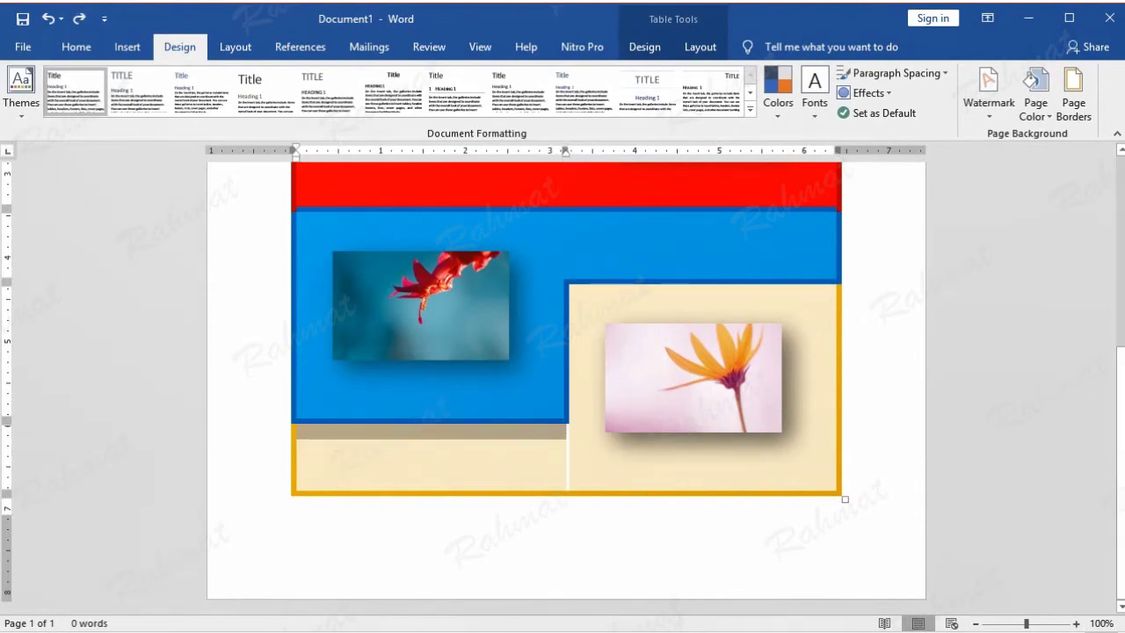
{"action": "left_click", "coordinate": [1075, 104]}
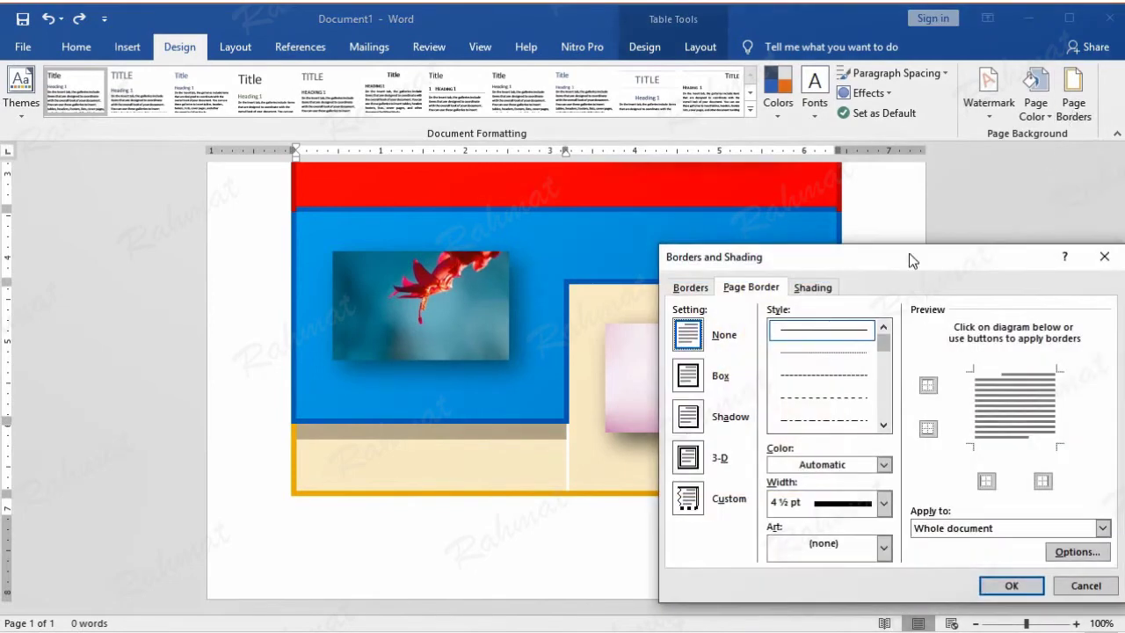
{"action": "left_click", "coordinate": [694, 290]}
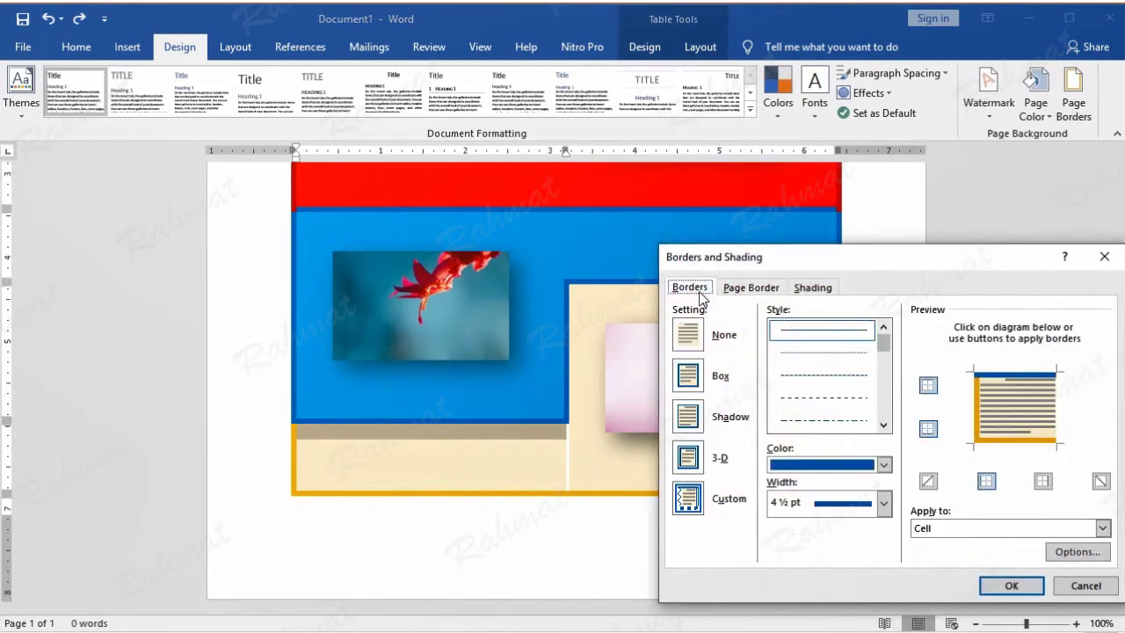
{"action": "left_click", "coordinate": [883, 463]}
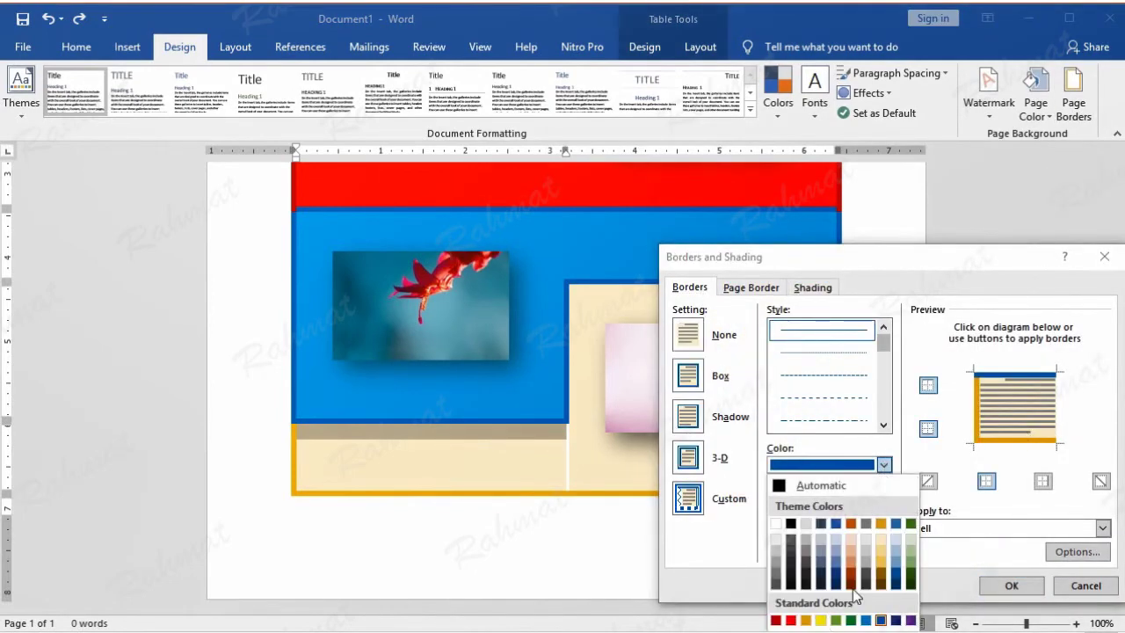
{"action": "left_click", "coordinate": [881, 539]}
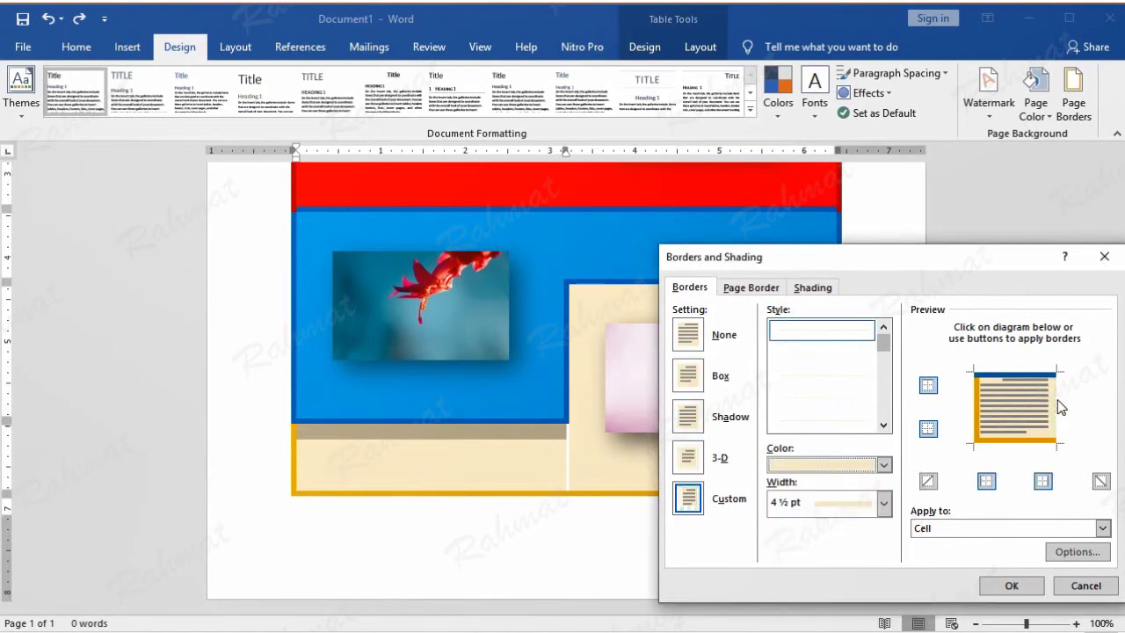
{"action": "left_click", "coordinate": [1011, 586]}
{"action": "left_click", "coordinate": [625, 461]}
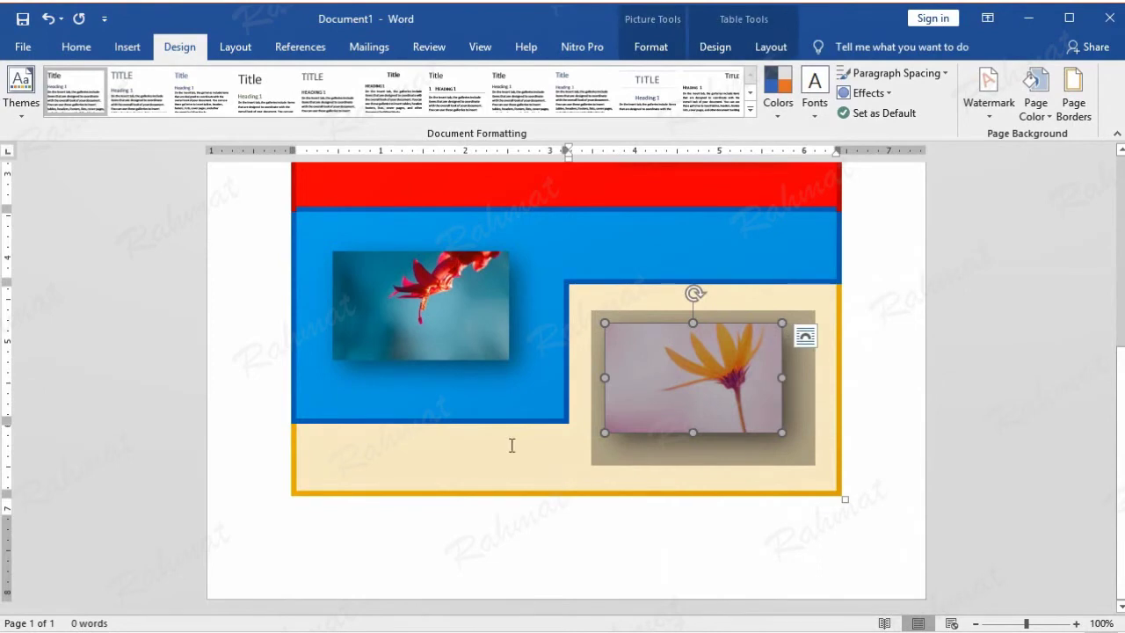
{"action": "scroll", "coordinate": [962, 255], "scroll_direction": "up", "scroll_amount": 1}
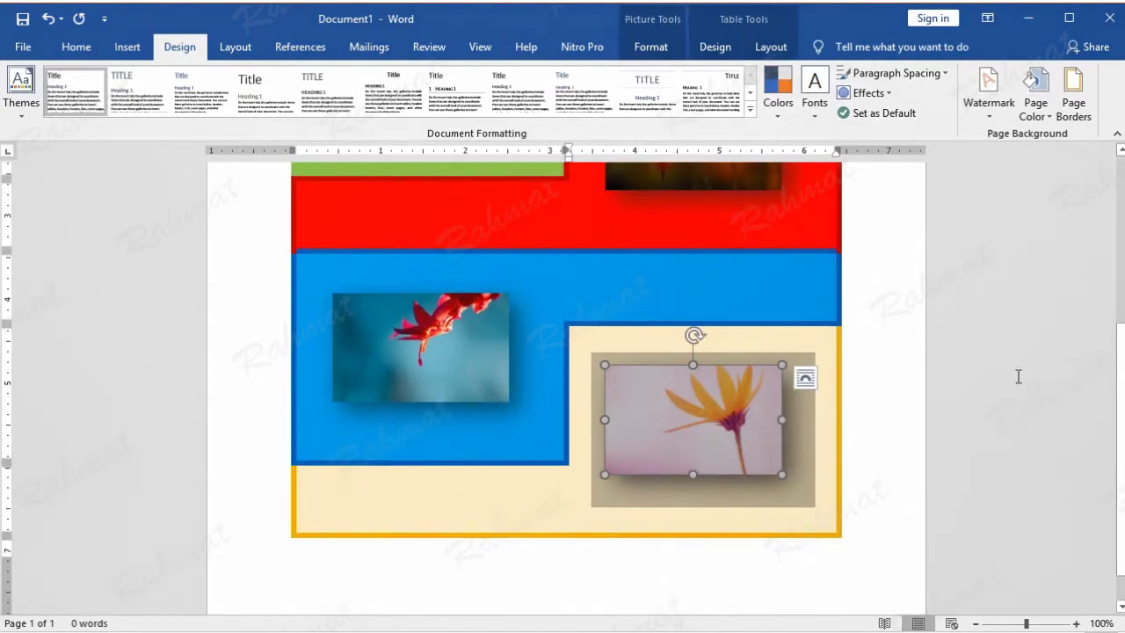
- Centre the top green cell's content and type the caption 'Image 1'
{"action": "scroll", "coordinate": [1017, 357], "scroll_direction": "up", "scroll_amount": 4}
{"action": "scroll", "coordinate": [1017, 356], "scroll_direction": "up", "scroll_amount": 1}
{"action": "left_click", "coordinate": [698, 220]}
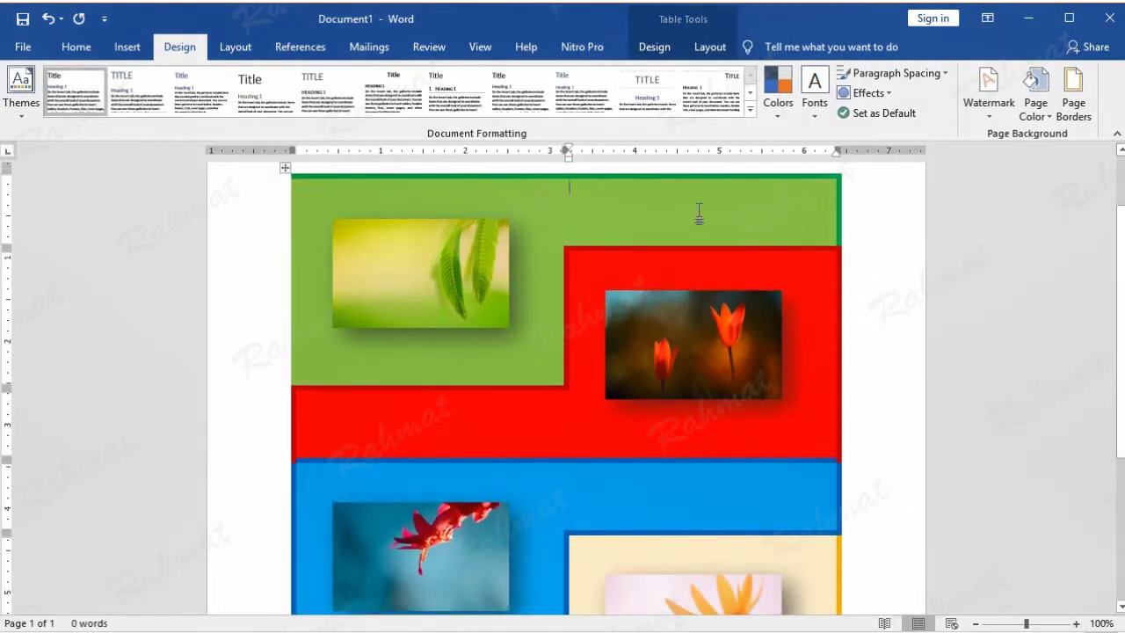
{"action": "left_click", "coordinate": [696, 49]}
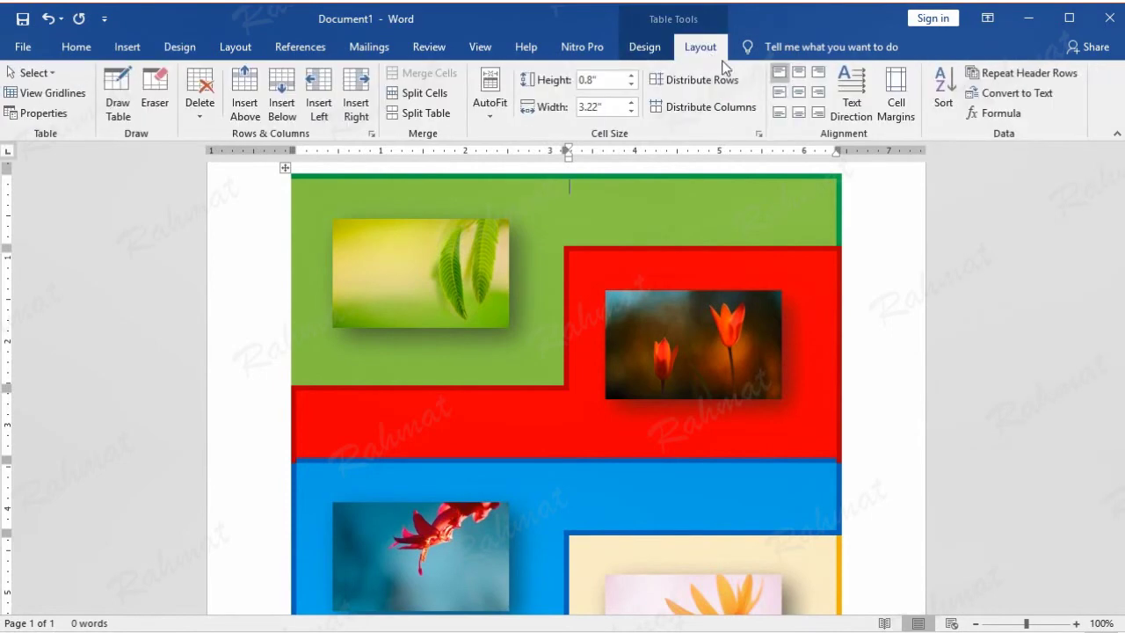
{"action": "left_click", "coordinate": [799, 91]}
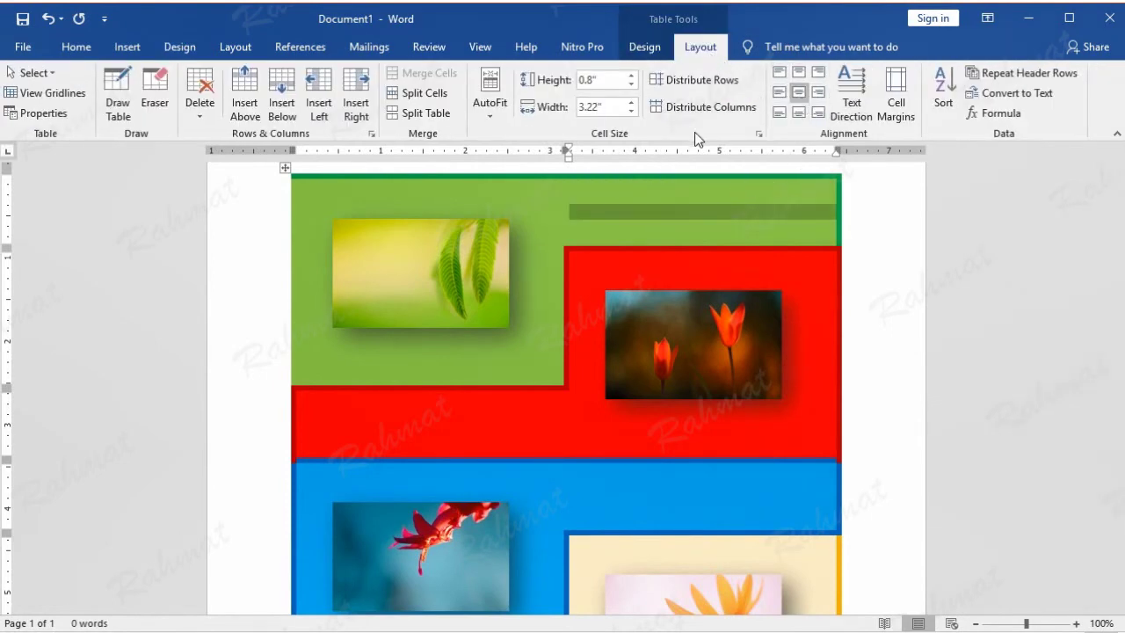
{"action": "type", "text": "Image 1"}
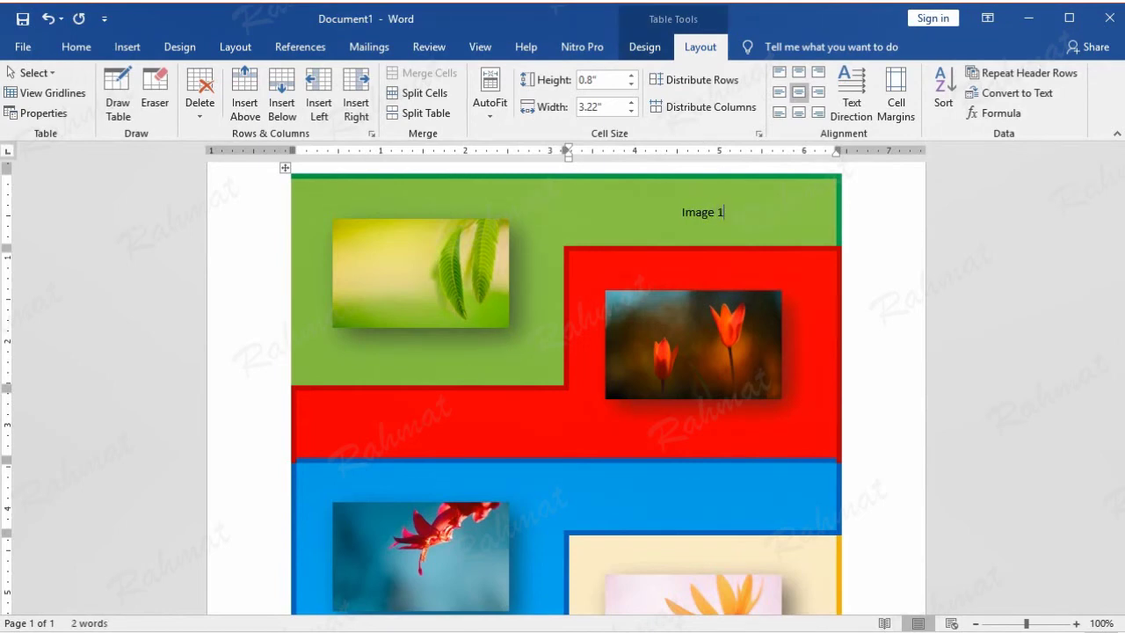
- Format the 'Image 1' caption in Forte at 28 pt
{"action": "double_click", "coordinate": [703, 214]}
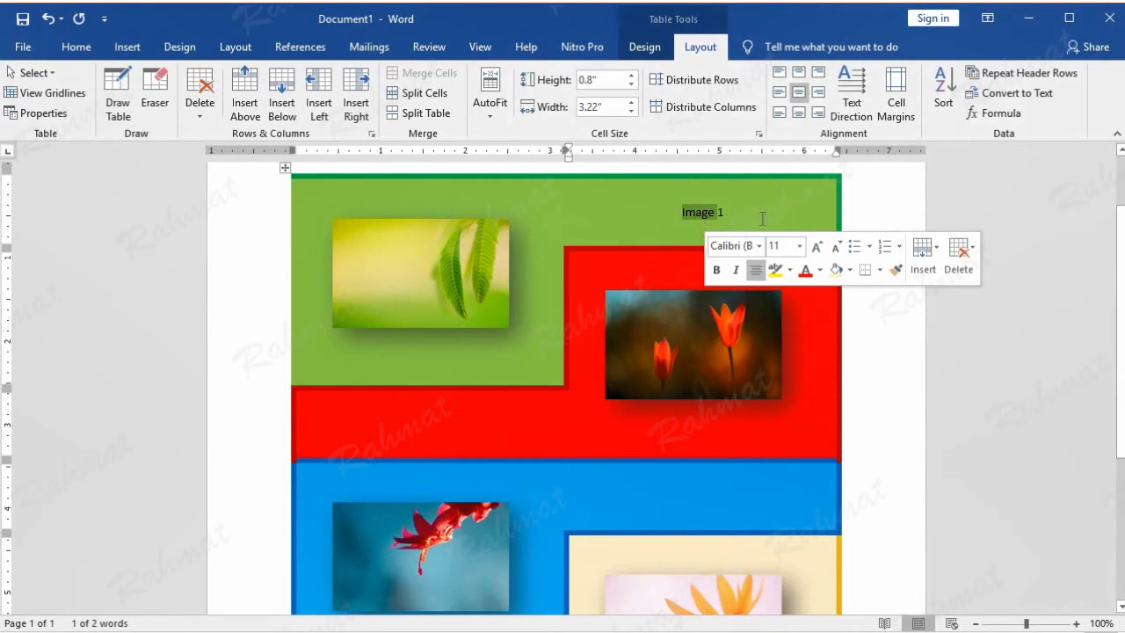
{"action": "left_click", "coordinate": [718, 218]}
{"action": "triple_click", "coordinate": [716, 214]}
{"action": "left_click", "coordinate": [717, 215]}
{"action": "double_click", "coordinate": [720, 212]}
{"action": "triple_click", "coordinate": [719, 215]}
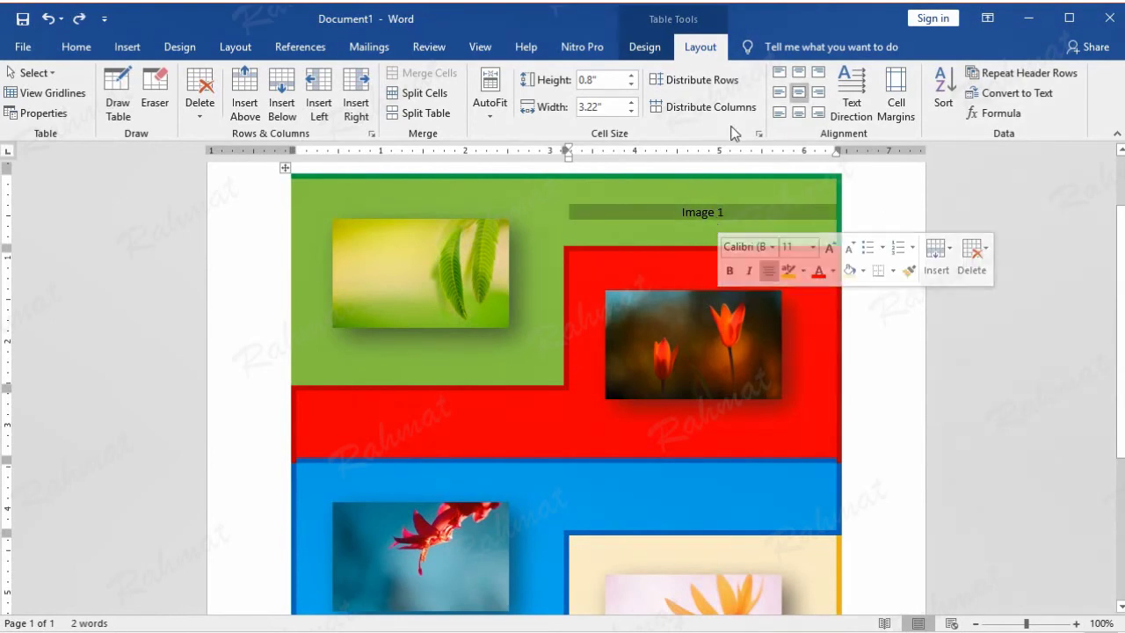
{"action": "left_click", "coordinate": [78, 47]}
{"action": "left_click", "coordinate": [215, 79]}
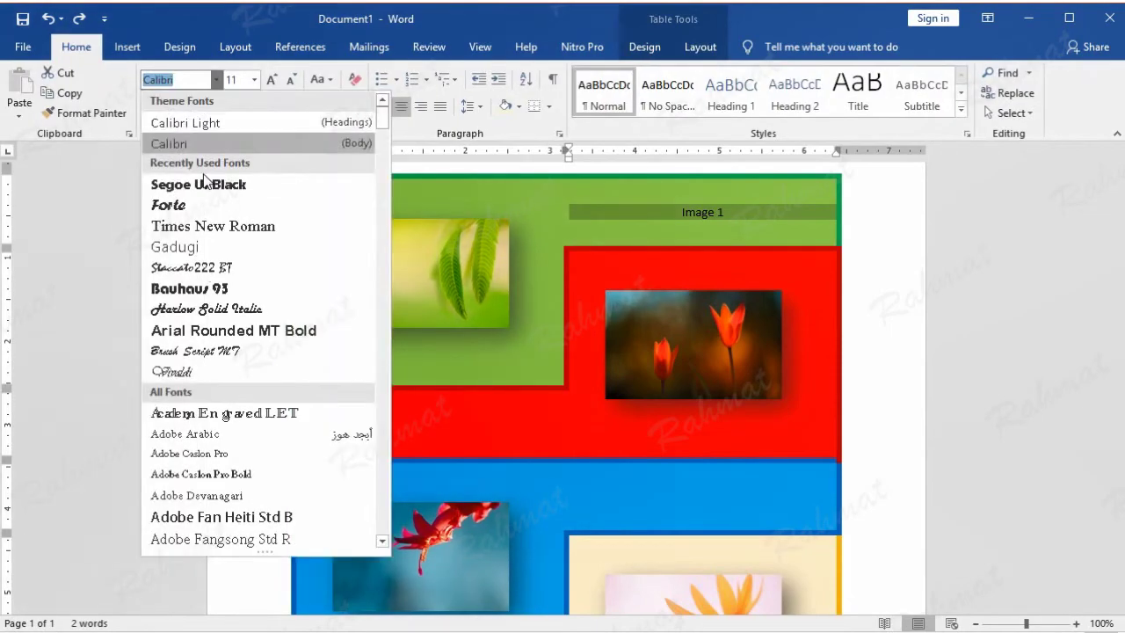
{"action": "scroll", "coordinate": [263, 351], "scroll_direction": "down", "scroll_amount": 5}
{"action": "scroll", "coordinate": [272, 365], "scroll_direction": "down", "scroll_amount": 5}
{"action": "scroll", "coordinate": [246, 374], "scroll_direction": "down", "scroll_amount": 5}
{"action": "scroll", "coordinate": [238, 378], "scroll_direction": "down", "scroll_amount": 3}
{"action": "scroll", "coordinate": [246, 370], "scroll_direction": "down", "scroll_amount": 5}
{"action": "scroll", "coordinate": [264, 373], "scroll_direction": "down", "scroll_amount": 5}
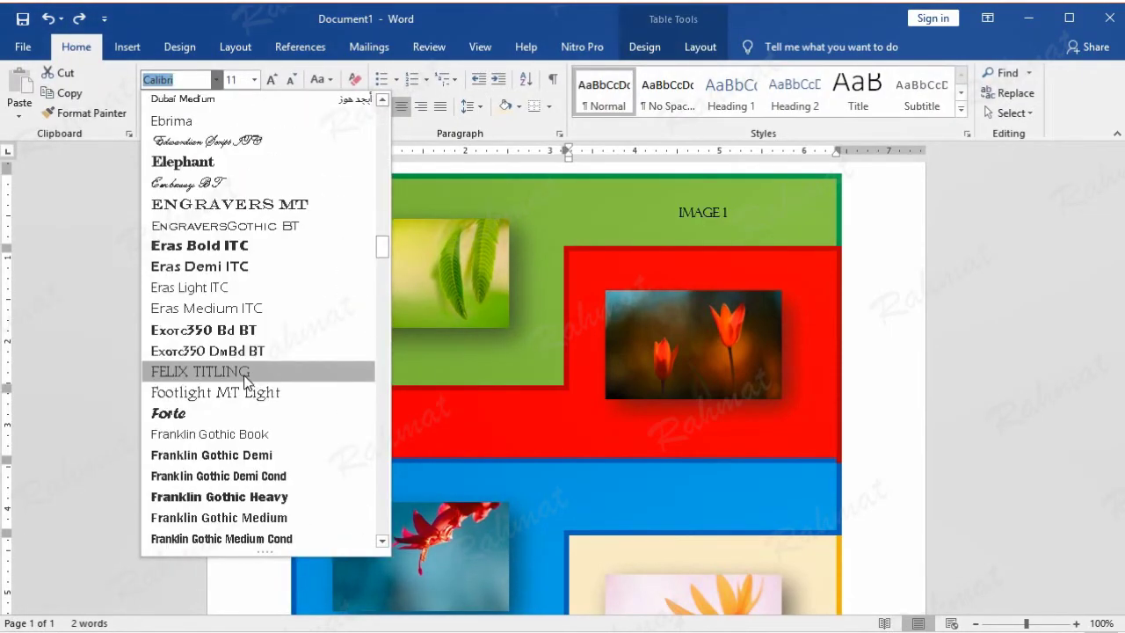
{"action": "scroll", "coordinate": [251, 380], "scroll_direction": "down", "scroll_amount": 4}
{"action": "scroll", "coordinate": [211, 356], "scroll_direction": "up", "scroll_amount": 3}
{"action": "left_click", "coordinate": [191, 349]}
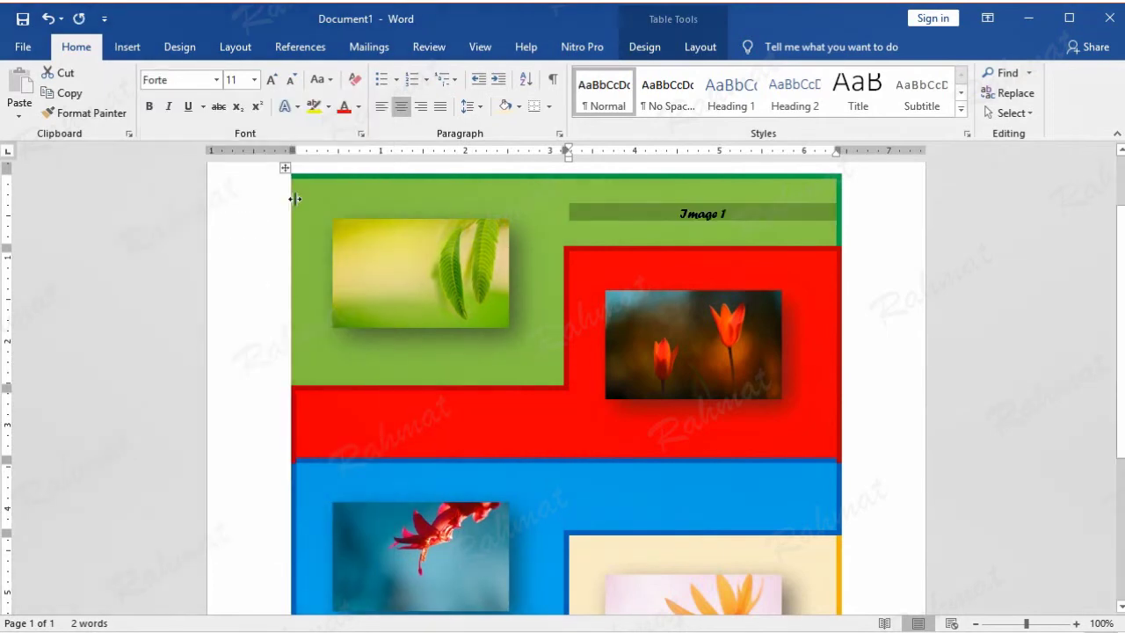
{"action": "left_click", "coordinate": [254, 79]}
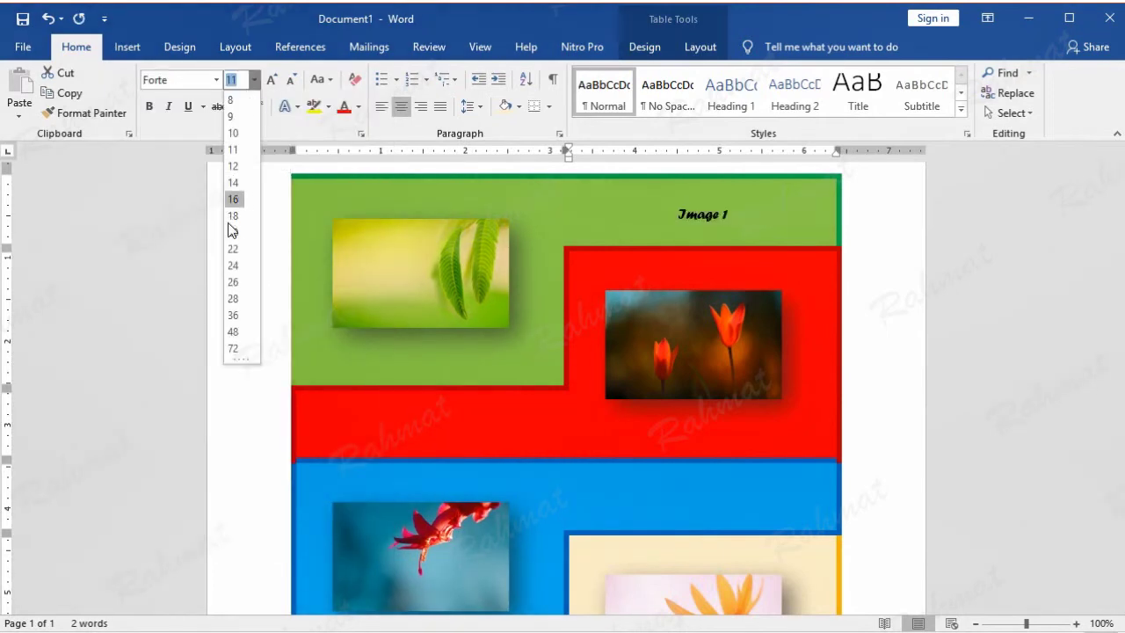
{"action": "left_click", "coordinate": [239, 299]}
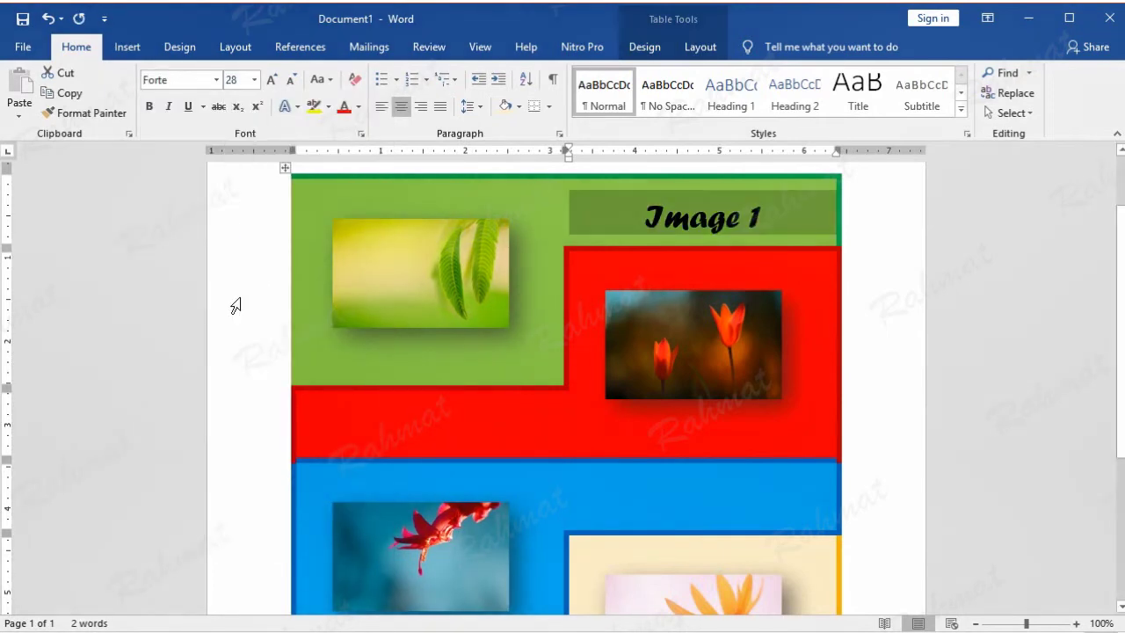
{"action": "left_click", "coordinate": [433, 449]}
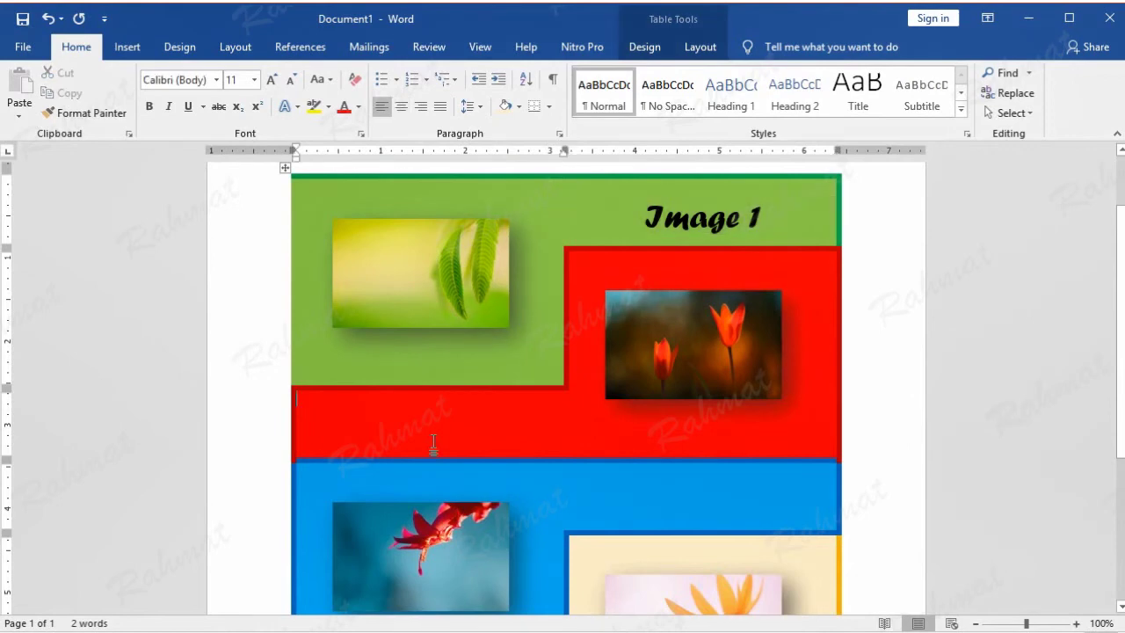
- Centre the red cell's content and type the caption 'Image2'
{"action": "left_click", "coordinate": [696, 50]}
{"action": "left_click", "coordinate": [799, 92]}
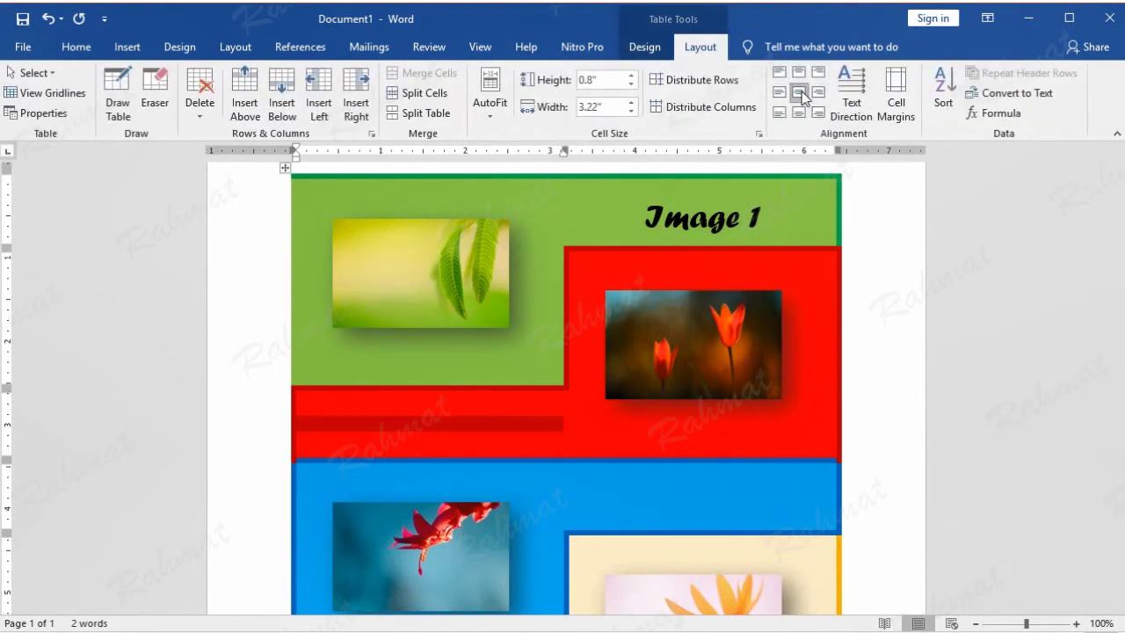
{"action": "left_click", "coordinate": [484, 427]}
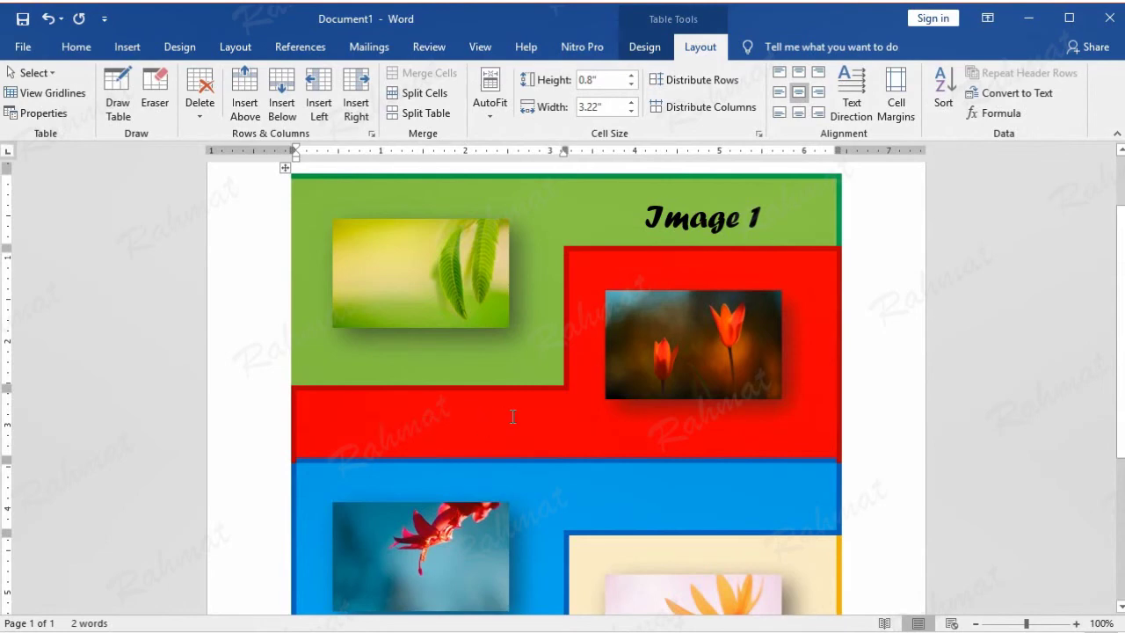
{"action": "type", "text": "Image2"}
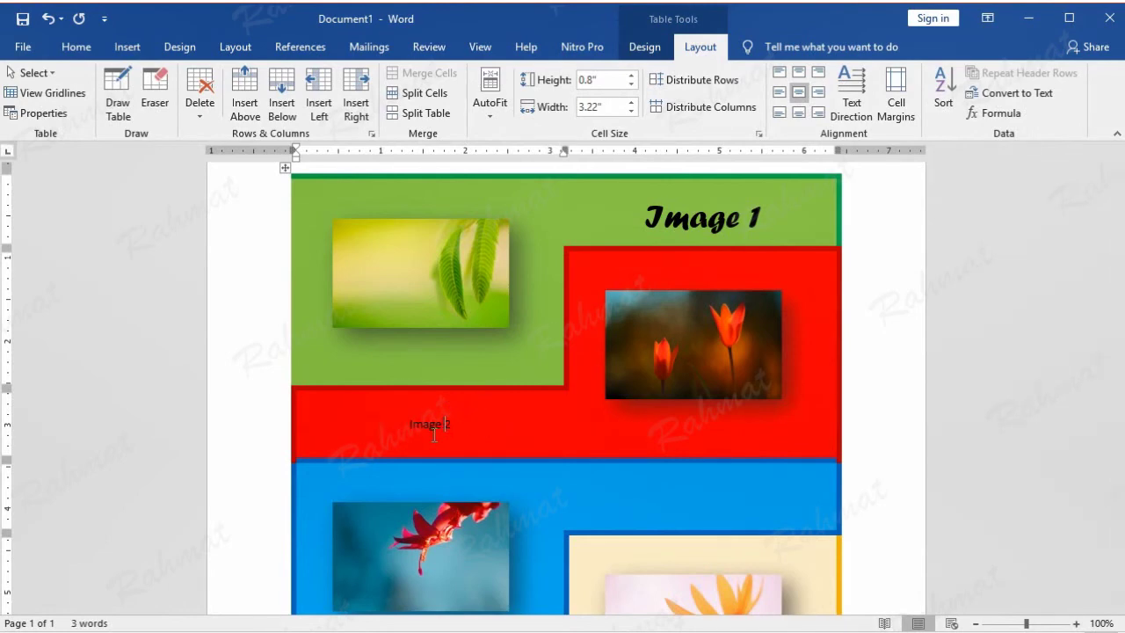
- Format the Image 2 caption in Forte at 28 pt
{"action": "triple_click", "coordinate": [436, 424]}
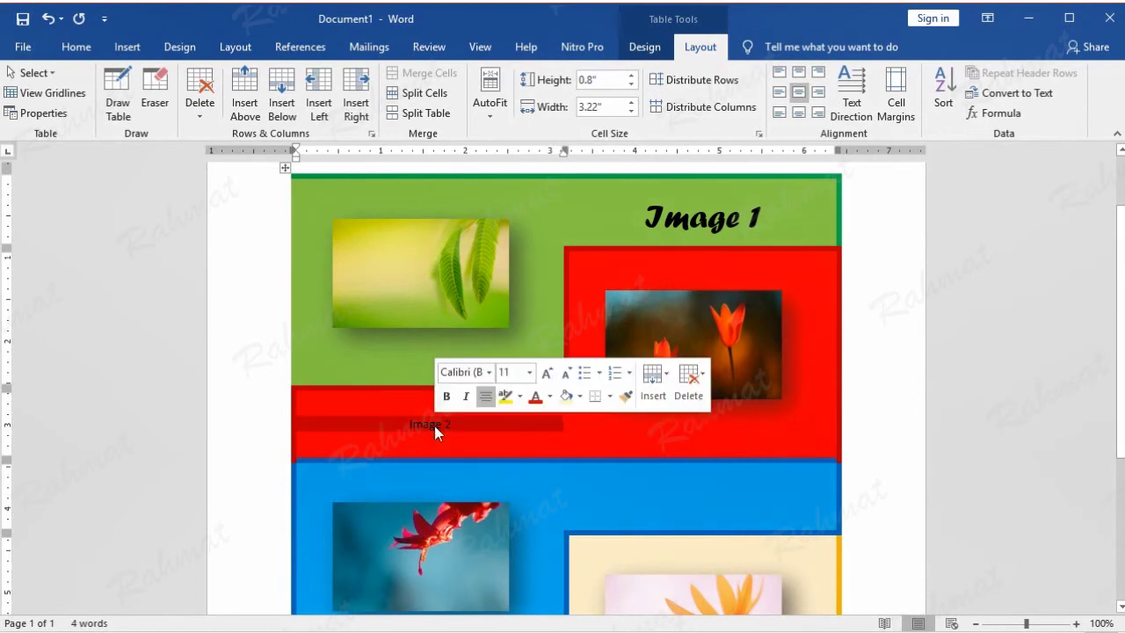
{"action": "left_click", "coordinate": [76, 50]}
{"action": "left_click", "coordinate": [215, 79]}
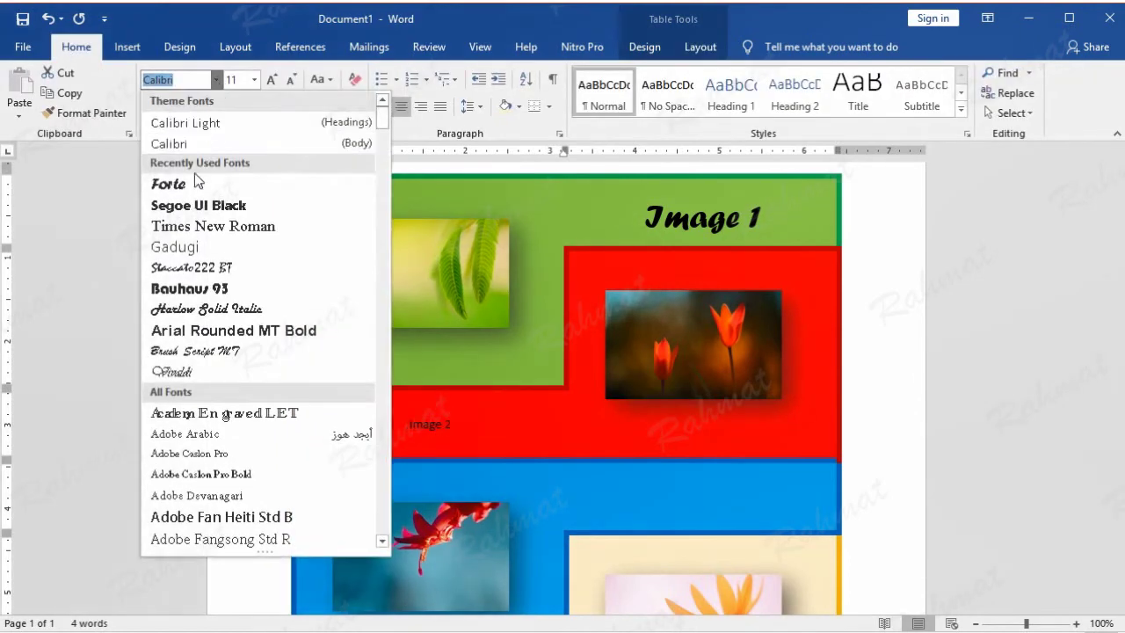
{"action": "left_click", "coordinate": [195, 184]}
{"action": "left_click", "coordinate": [254, 79]}
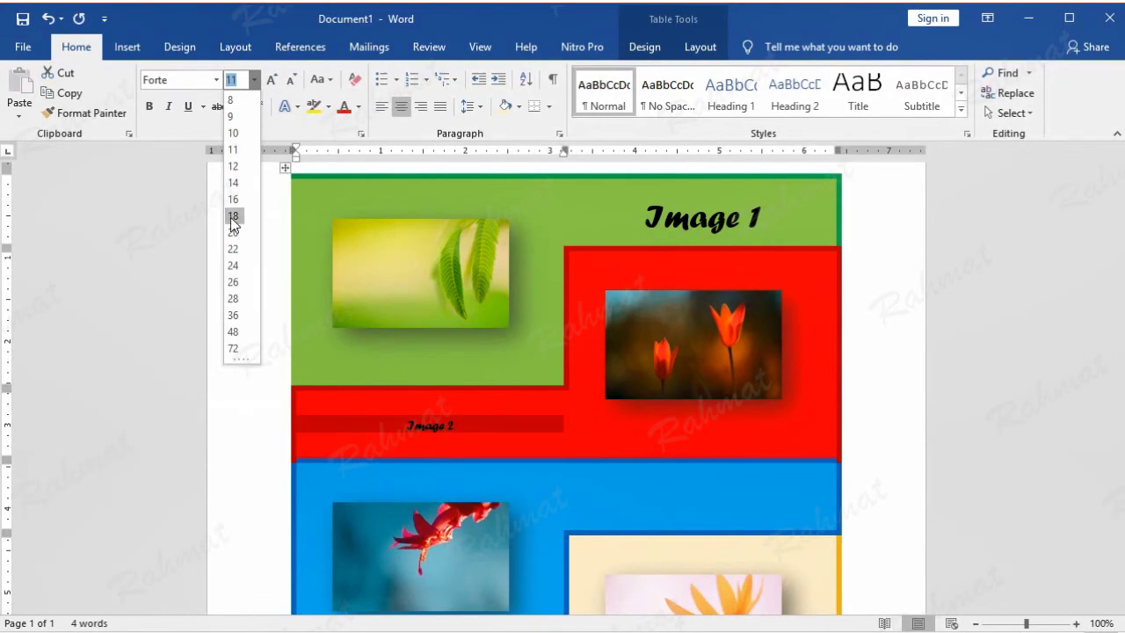
{"action": "left_click", "coordinate": [233, 298]}
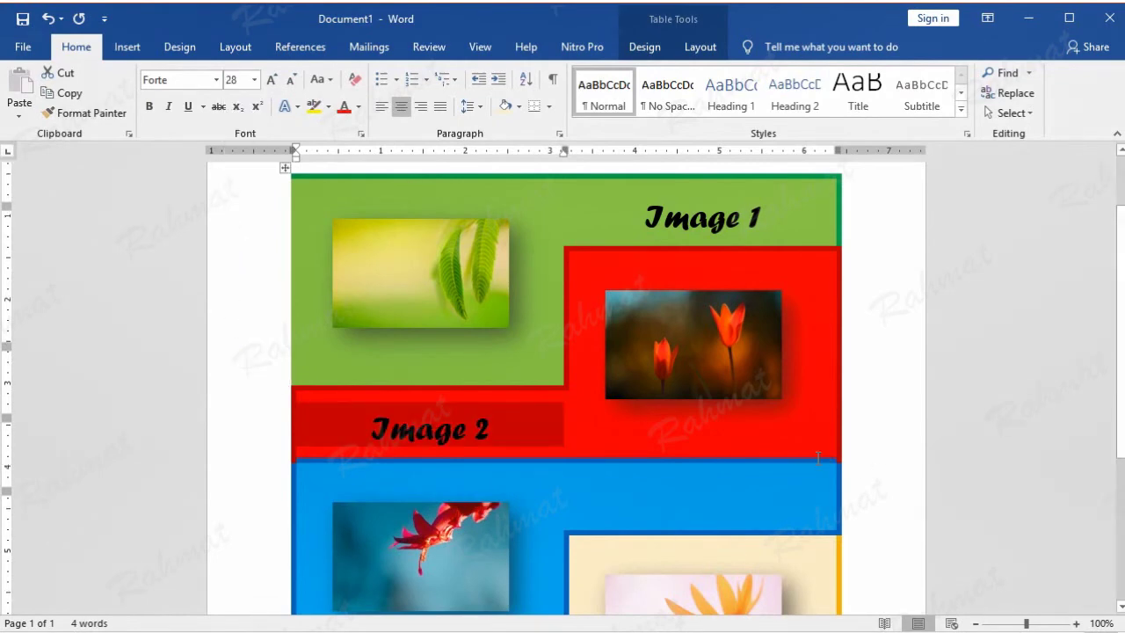
{"action": "scroll", "coordinate": [705, 418], "scroll_direction": "down", "scroll_amount": 3}
{"action": "left_click", "coordinate": [726, 372]}
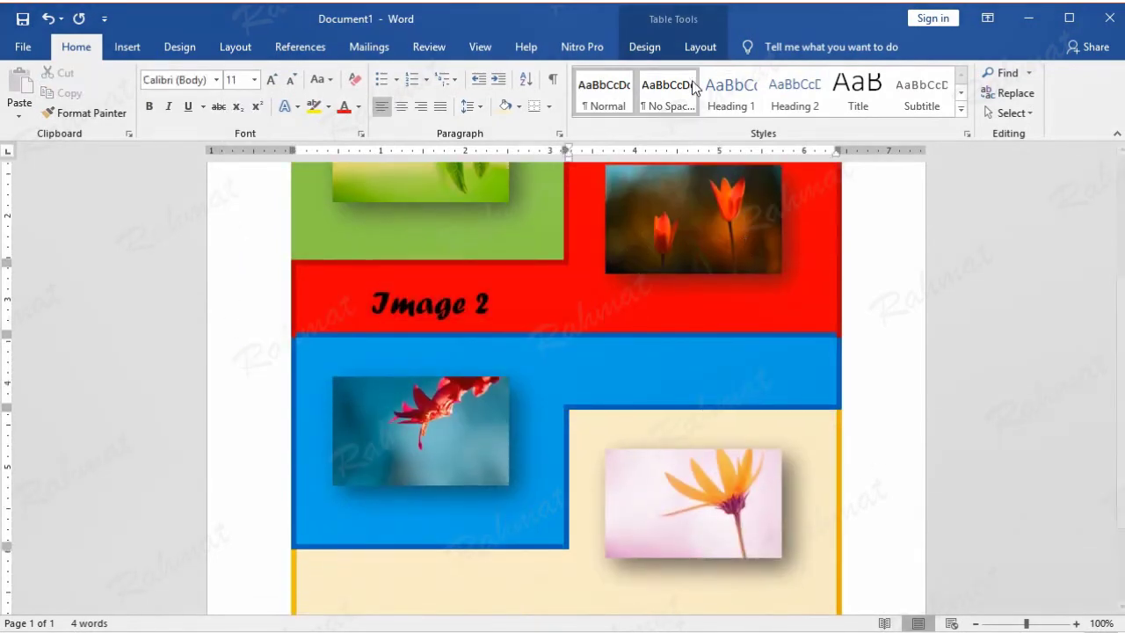
- Centre the content of the blue cell ready for its caption
{"action": "left_click", "coordinate": [695, 47]}
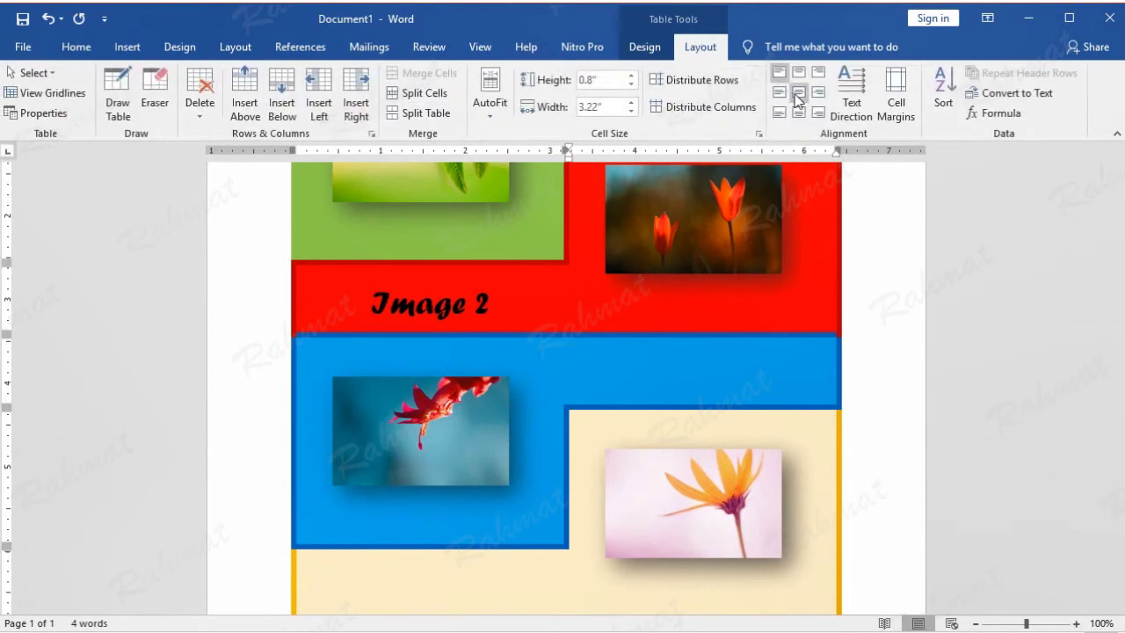
{"action": "left_click", "coordinate": [778, 326]}
{"action": "left_click", "coordinate": [703, 371]}
{"action": "type", "text": "Image 3"}
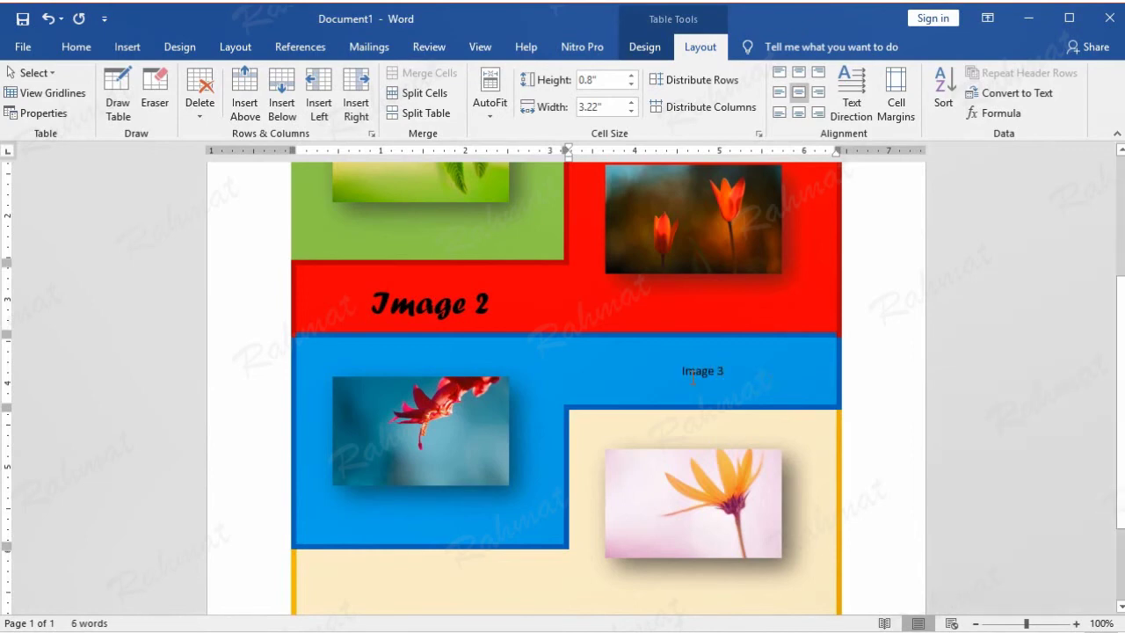
{"action": "type", "text": "3"}
- Format the blue cell's 'Image 3' caption in Forte at 28 pt
{"action": "triple_click", "coordinate": [770, 378]}
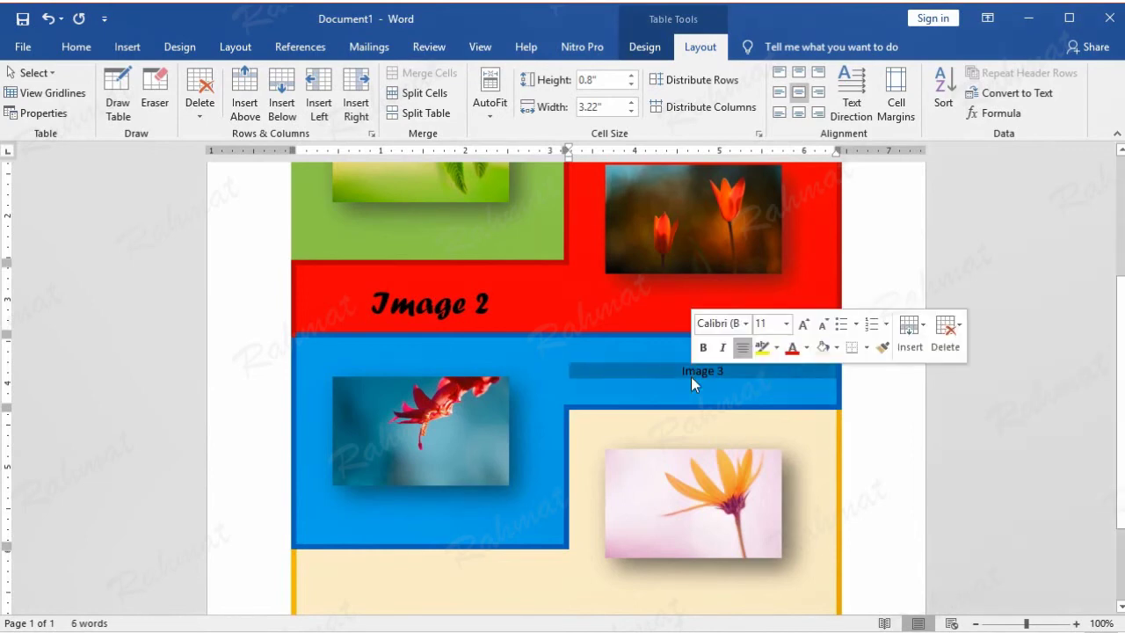
{"action": "left_click", "coordinate": [84, 46]}
{"action": "left_click", "coordinate": [215, 79]}
{"action": "left_click", "coordinate": [168, 184]}
{"action": "left_click", "coordinate": [254, 80]}
{"action": "left_click", "coordinate": [233, 298]}
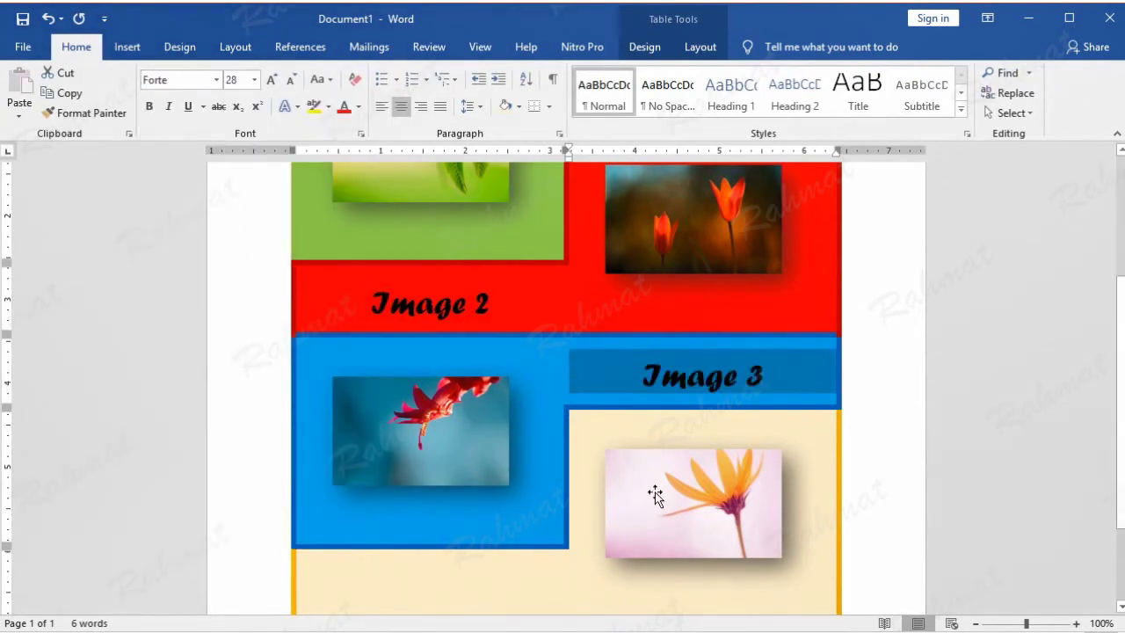
{"action": "scroll", "coordinate": [748, 442], "scroll_direction": "down", "scroll_amount": 3}
- Centre the beige bottom cell's content and type the caption 'Image 4'
{"action": "left_click", "coordinate": [473, 463]}
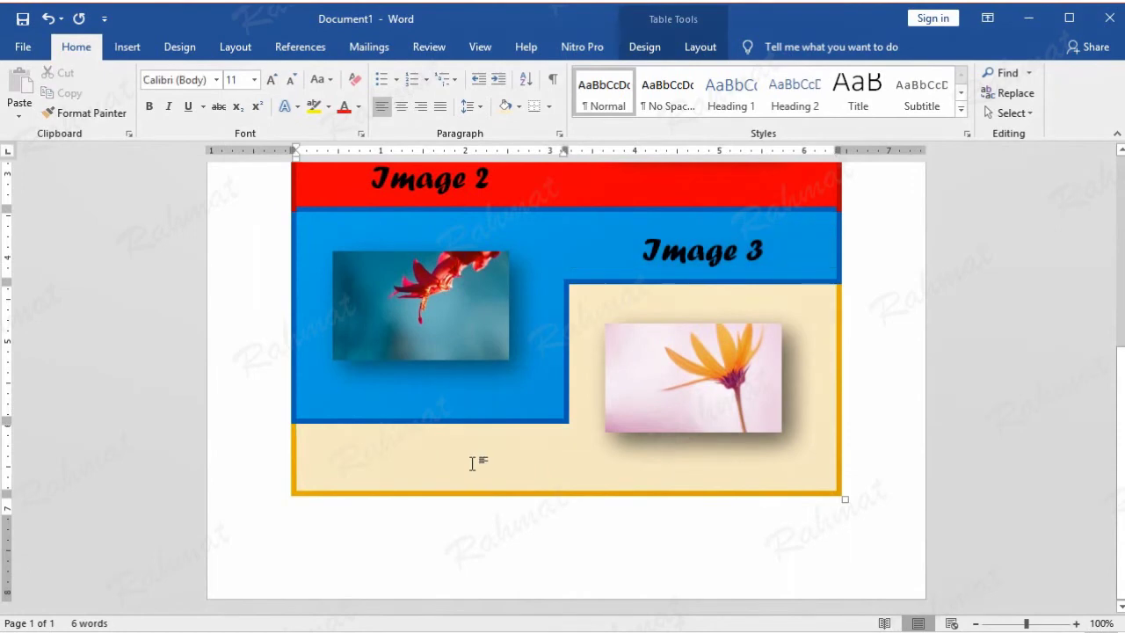
{"action": "left_click", "coordinate": [701, 46]}
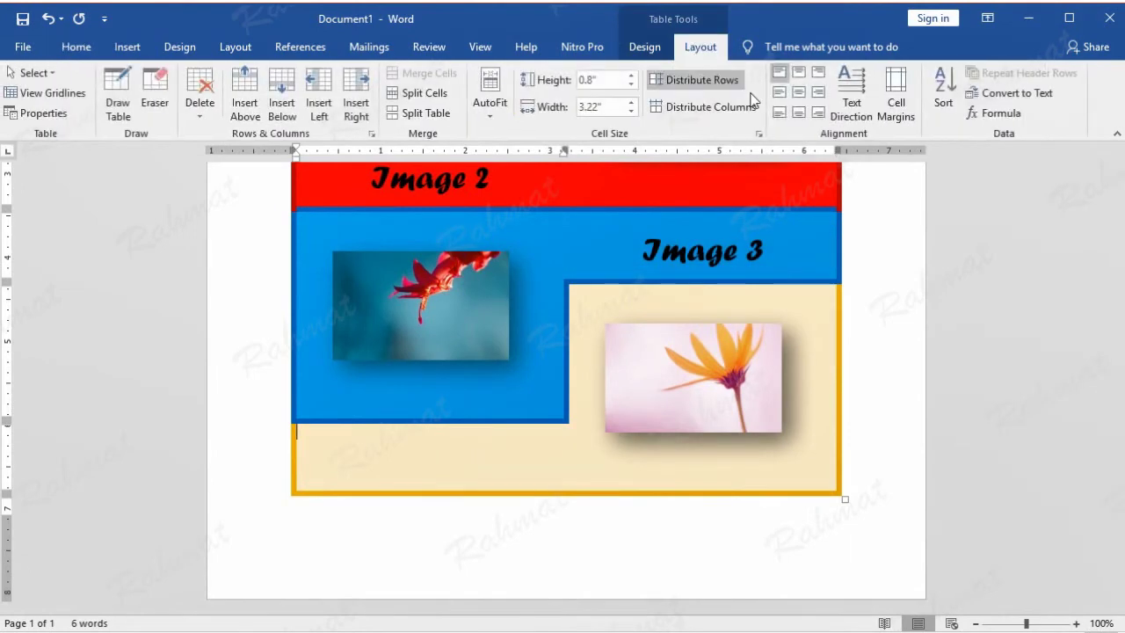
{"action": "left_click", "coordinate": [800, 94]}
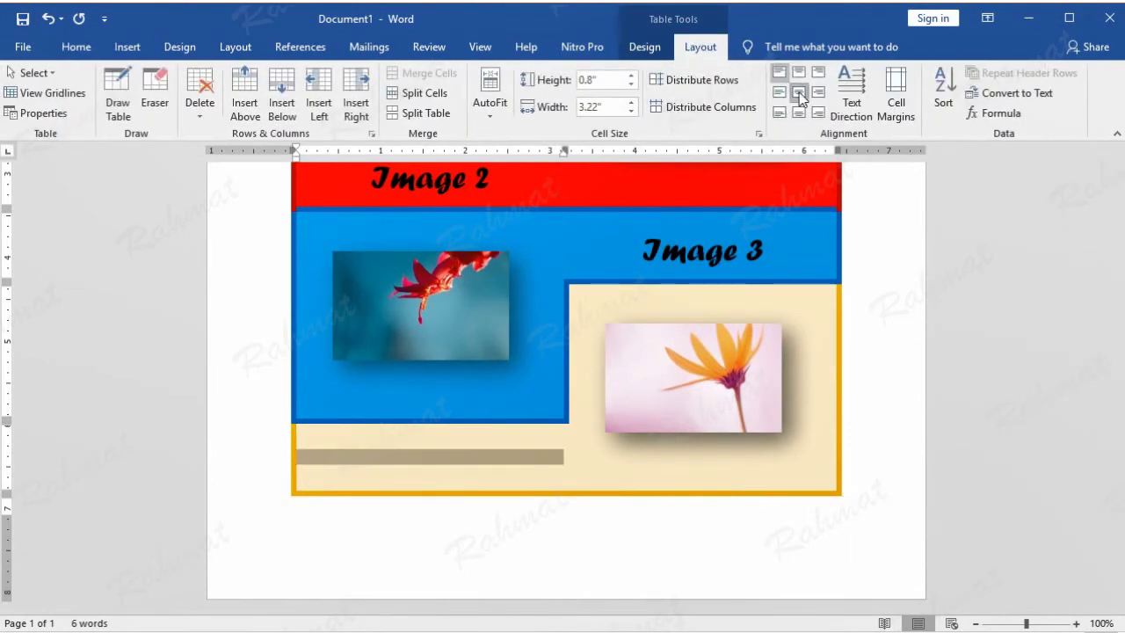
{"action": "left_click", "coordinate": [484, 460]}
{"action": "type", "text": "Image "}
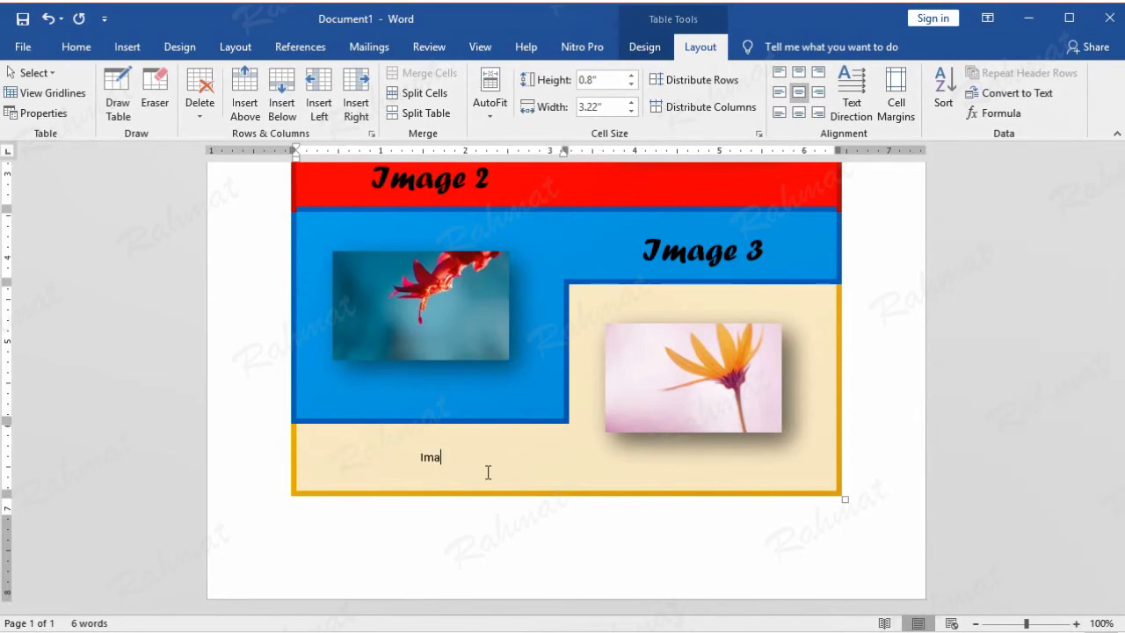
{"action": "type", "text": "4"}
- Format the 'Image 4' caption in Forte at 28 pt
{"action": "triple_click", "coordinate": [438, 451]}
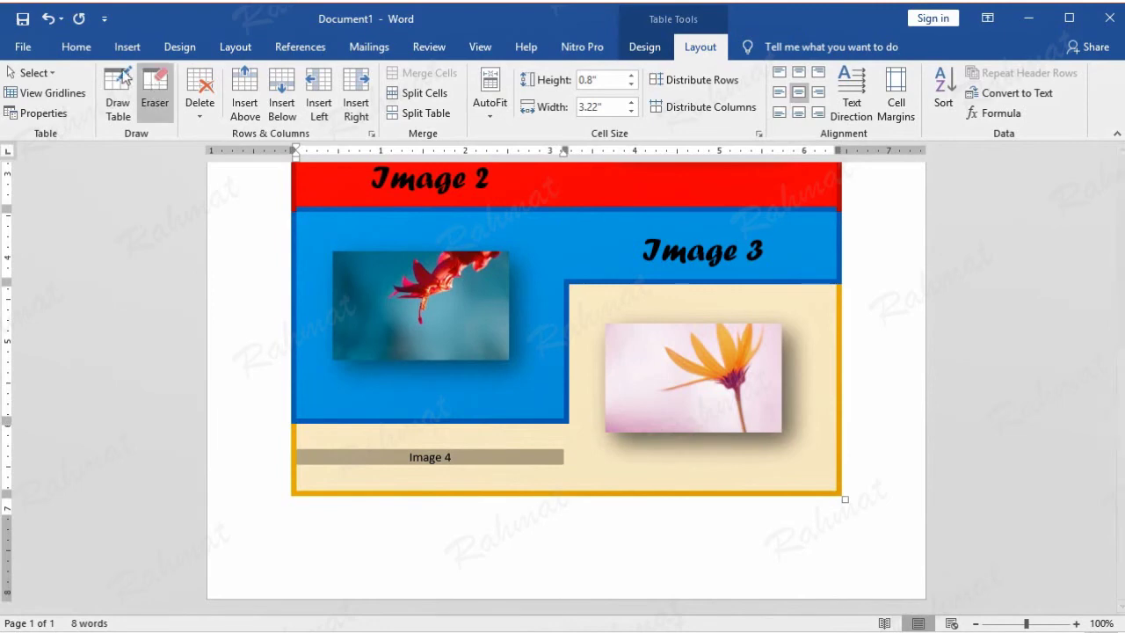
{"action": "left_click", "coordinate": [76, 47]}
{"action": "left_click", "coordinate": [216, 79]}
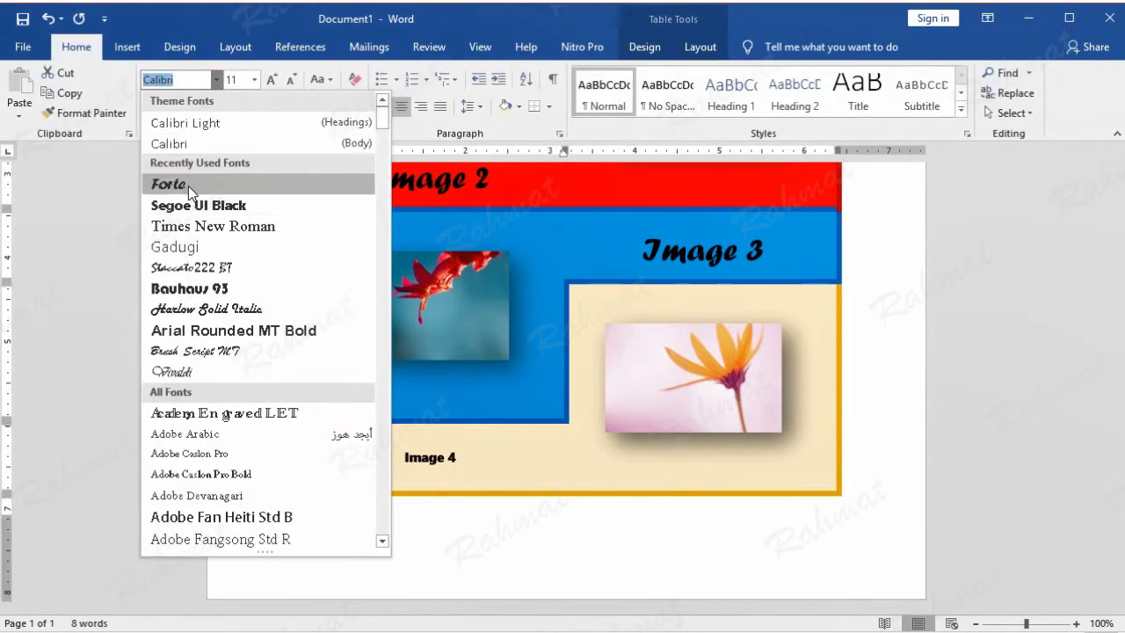
{"action": "left_click", "coordinate": [167, 181]}
{"action": "left_click", "coordinate": [254, 79]}
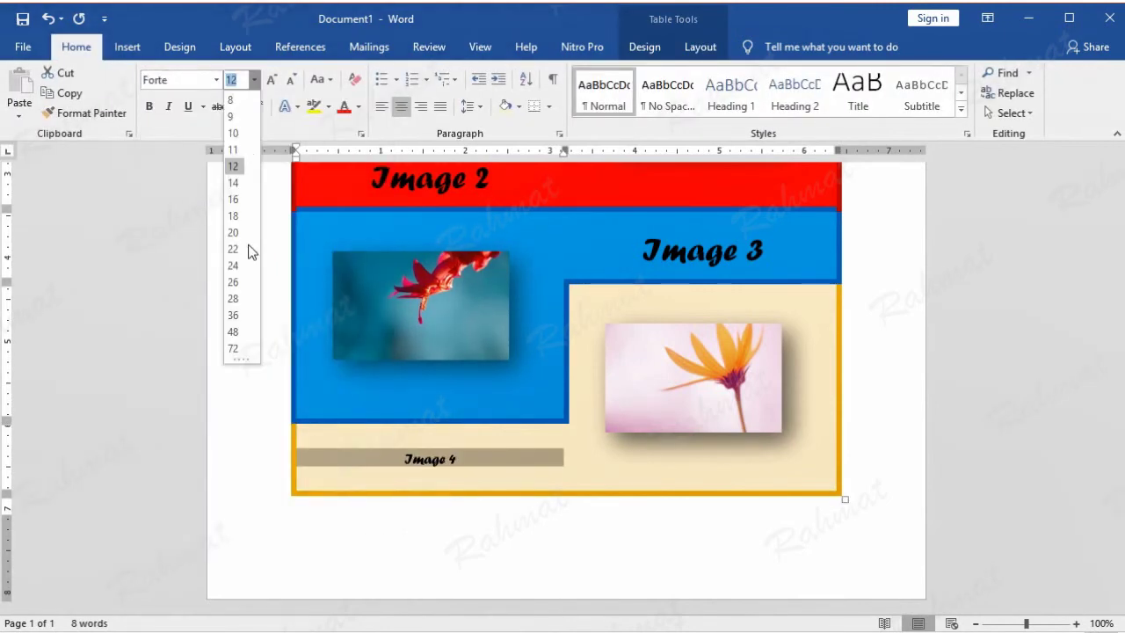
{"action": "left_click", "coordinate": [235, 302]}
{"action": "left_click", "coordinate": [1028, 356]}
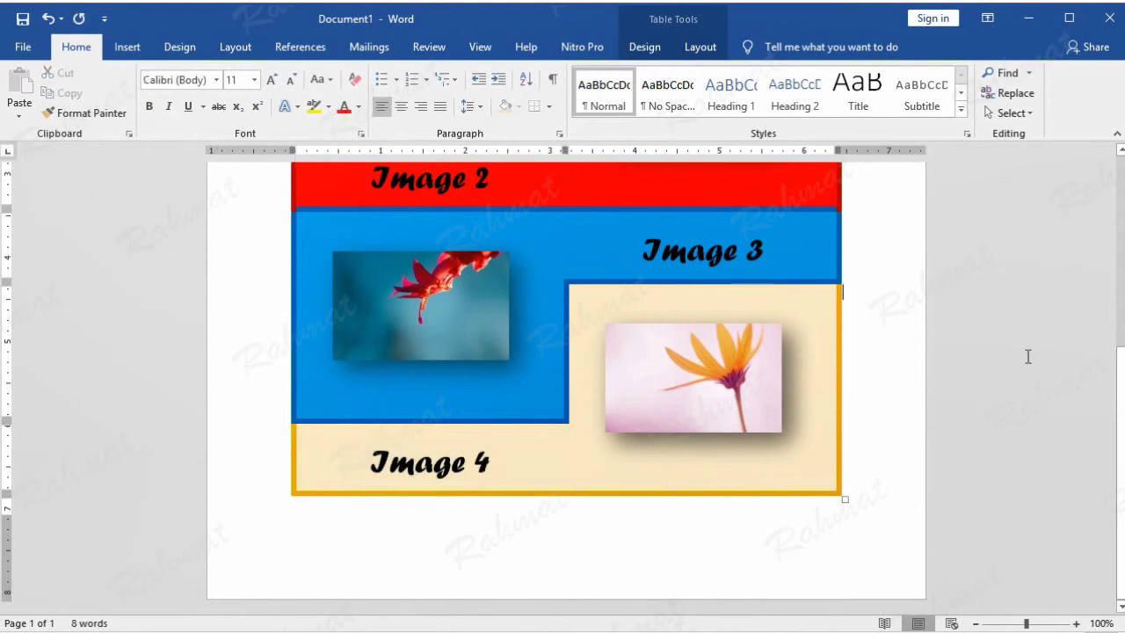
{"action": "scroll", "coordinate": [629, 479], "scroll_direction": "up", "scroll_amount": 3}
{"action": "scroll", "coordinate": [653, 440], "scroll_direction": "up", "scroll_amount": 3}
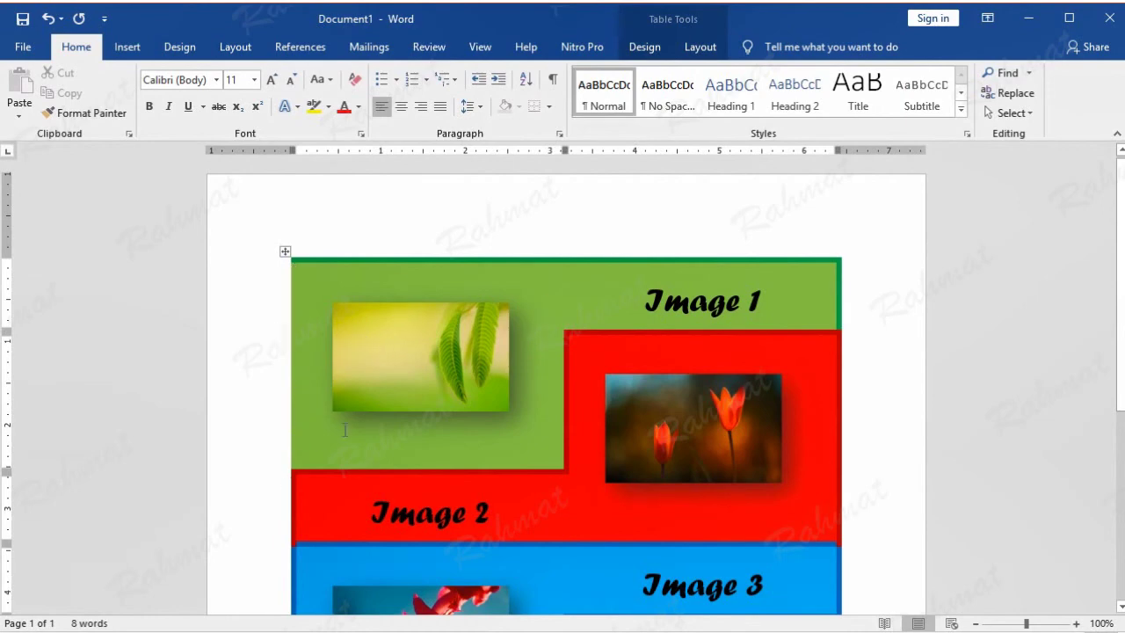
- Paint 4½ pt green borders onto the green cell with the border painter
{"action": "left_click", "coordinate": [525, 402]}
{"action": "left_click", "coordinate": [535, 409]}
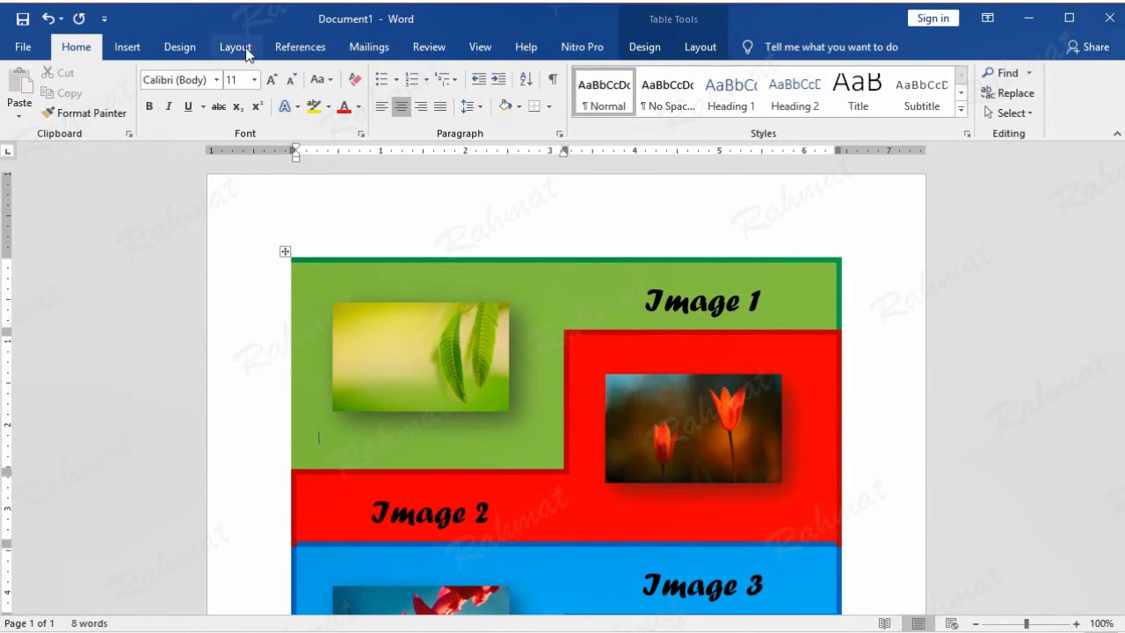
{"action": "left_click", "coordinate": [655, 49]}
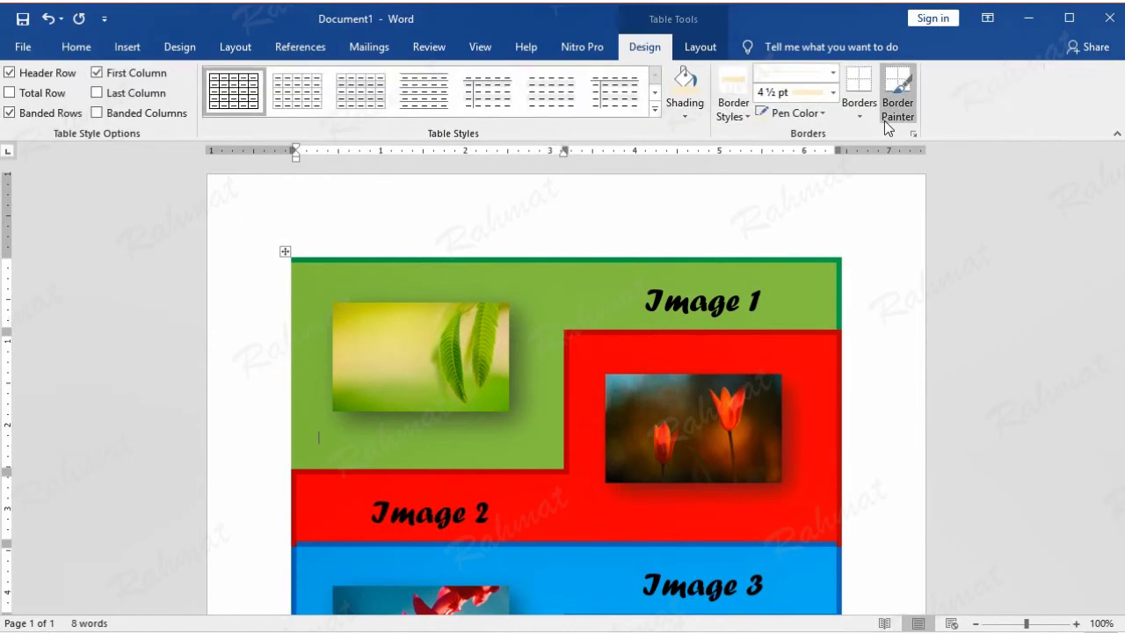
{"action": "left_click", "coordinate": [833, 92]}
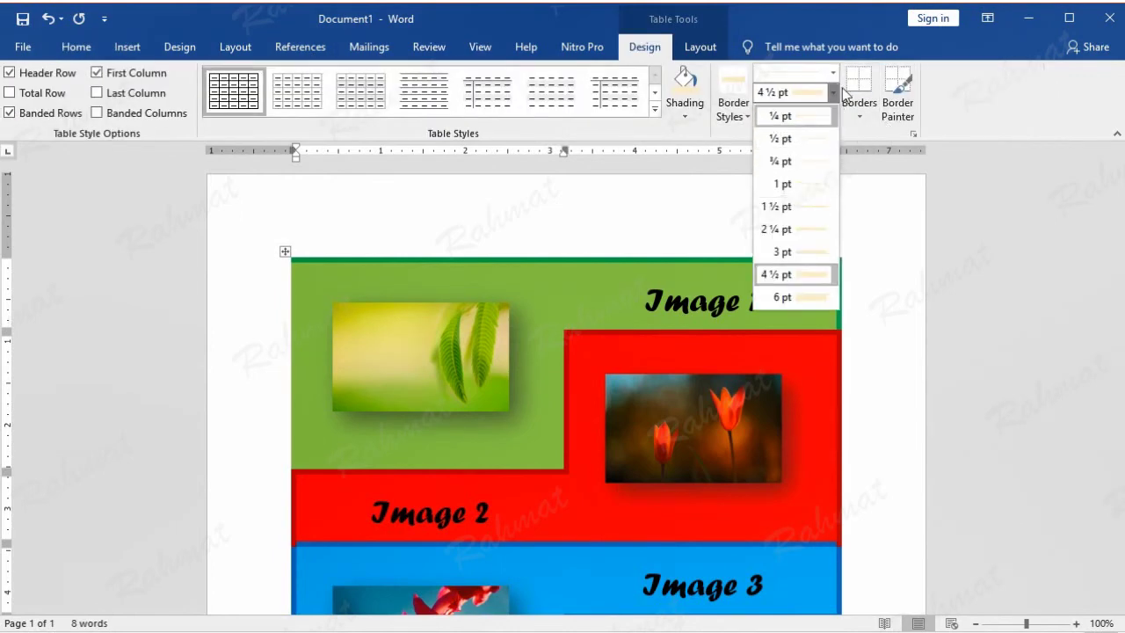
{"action": "left_click", "coordinate": [834, 92]}
{"action": "left_click", "coordinate": [823, 112]}
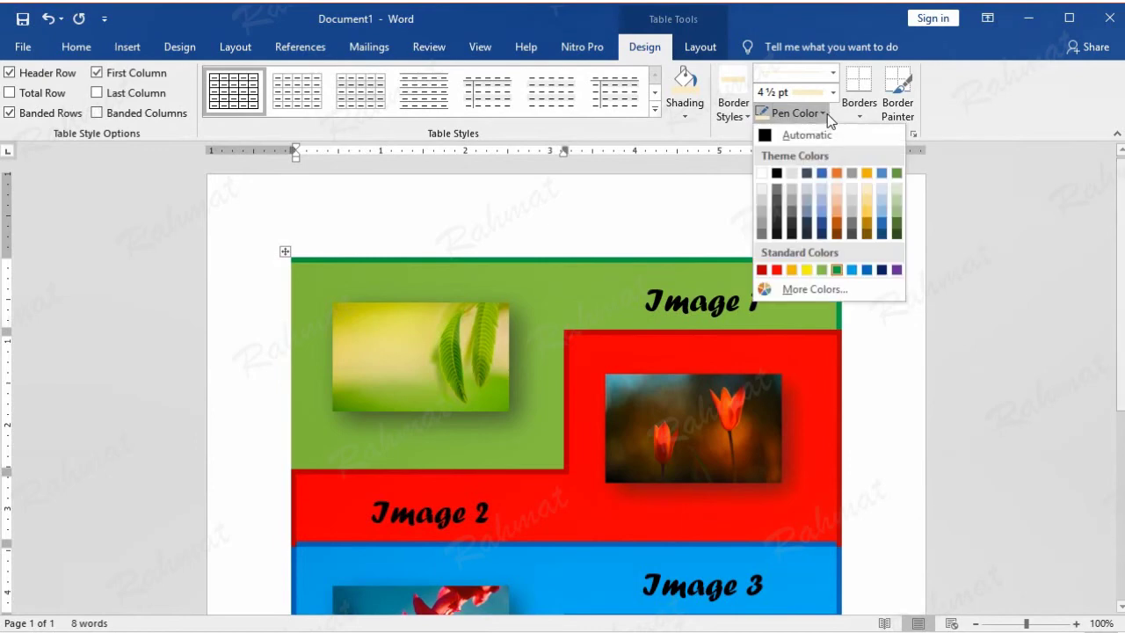
{"action": "left_click", "coordinate": [837, 270]}
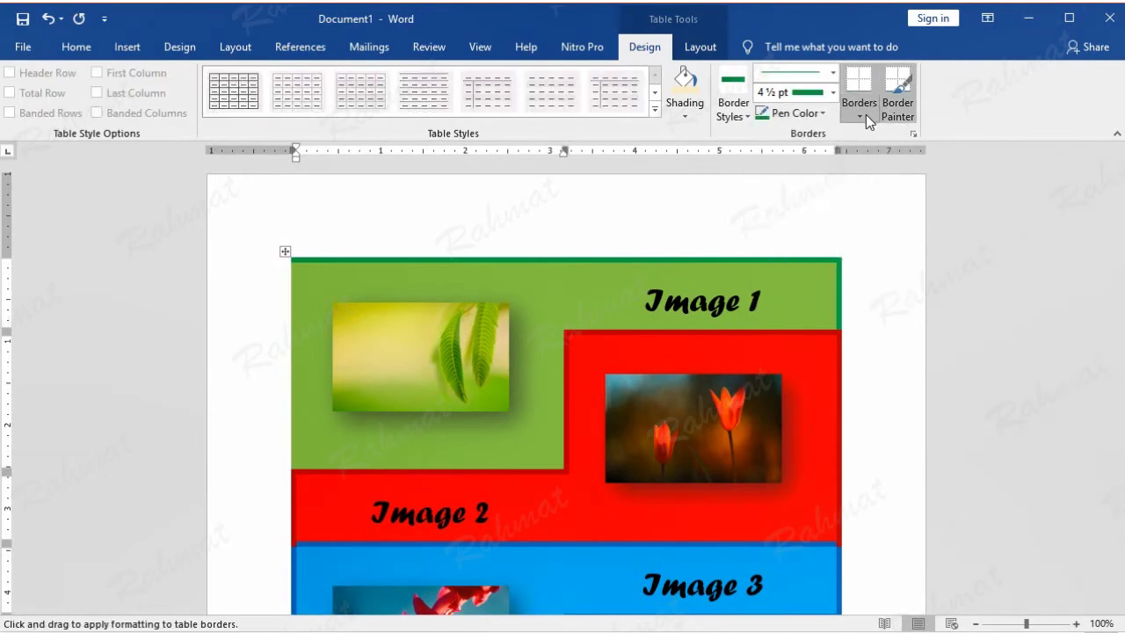
{"action": "left_click", "coordinate": [862, 114]}
{"action": "left_click", "coordinate": [896, 412]}
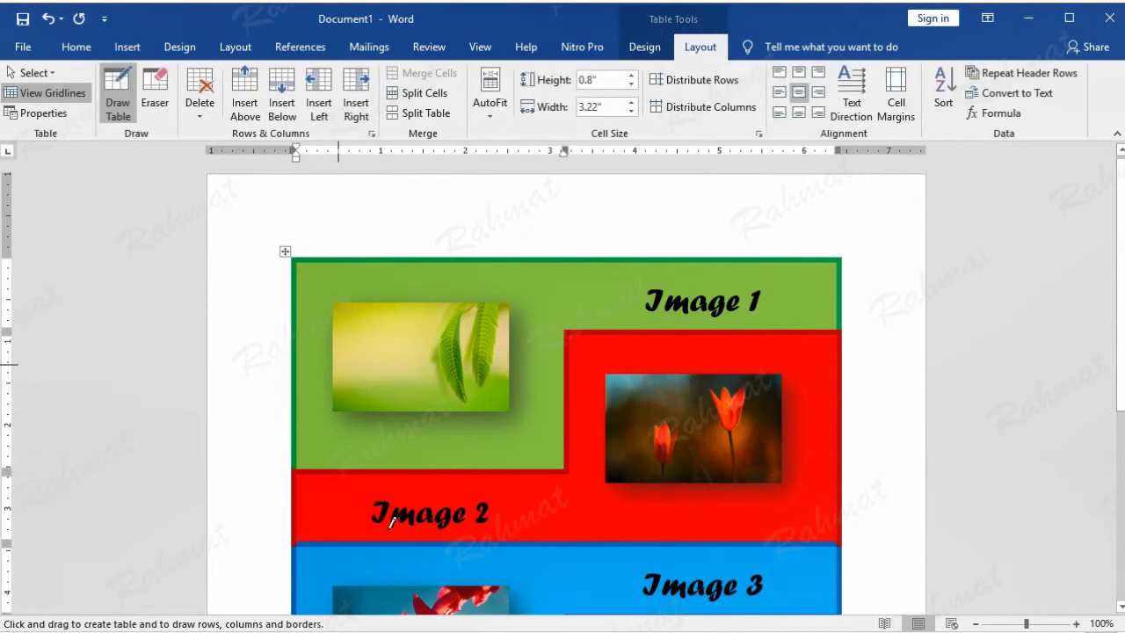
- Stop drawing table lines and bring up the Design page background options
{"action": "scroll", "coordinate": [1028, 372], "scroll_direction": "down", "scroll_amount": 2}
{"action": "scroll", "coordinate": [1029, 372], "scroll_direction": "down", "scroll_amount": 2}
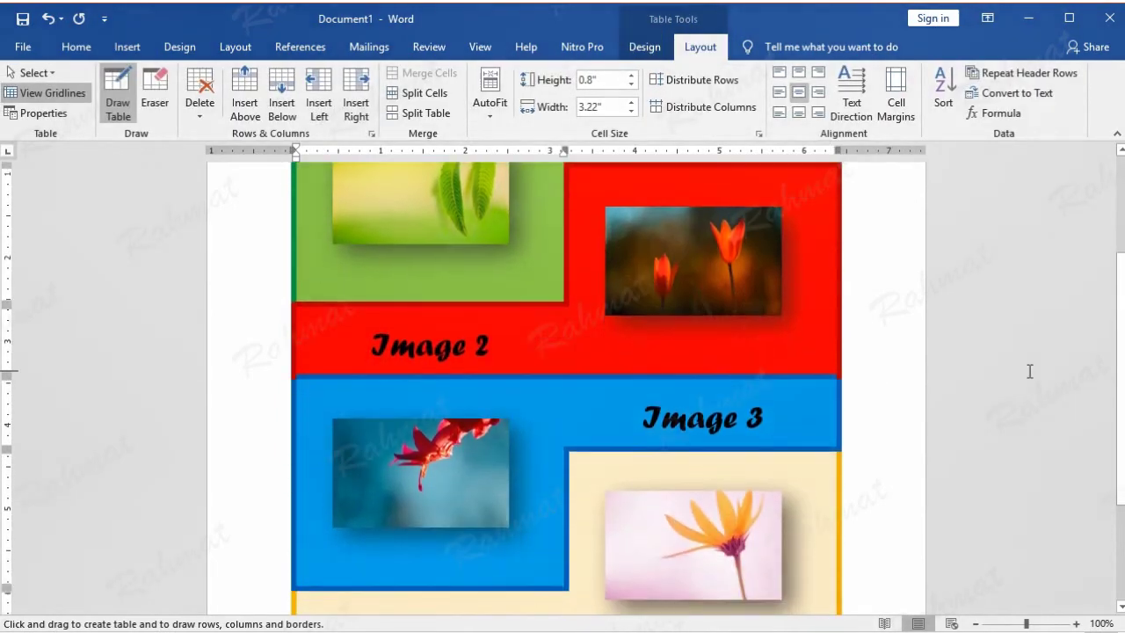
{"action": "scroll", "coordinate": [1030, 372], "scroll_direction": "down", "scroll_amount": 2}
{"action": "scroll", "coordinate": [1030, 372], "scroll_direction": "up", "scroll_amount": 2}
{"action": "scroll", "coordinate": [1029, 371], "scroll_direction": "up", "scroll_amount": 2}
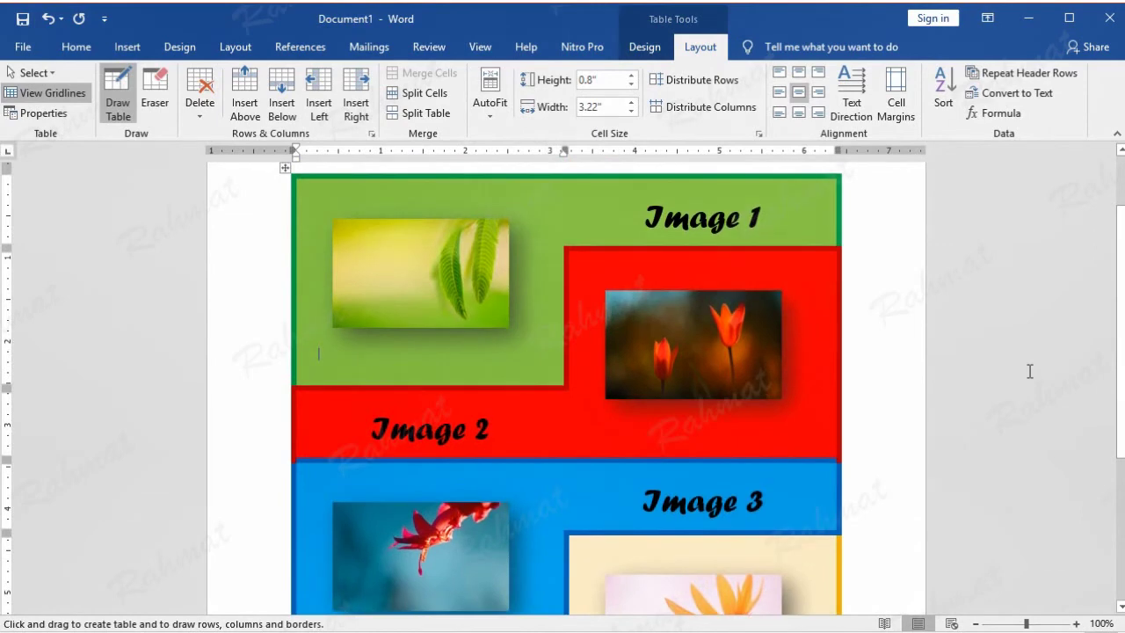
{"action": "scroll", "coordinate": [1029, 372], "scroll_direction": "up", "scroll_amount": 1}
{"action": "right_click", "coordinate": [958, 341]}
{"action": "key", "text": "Escape"}
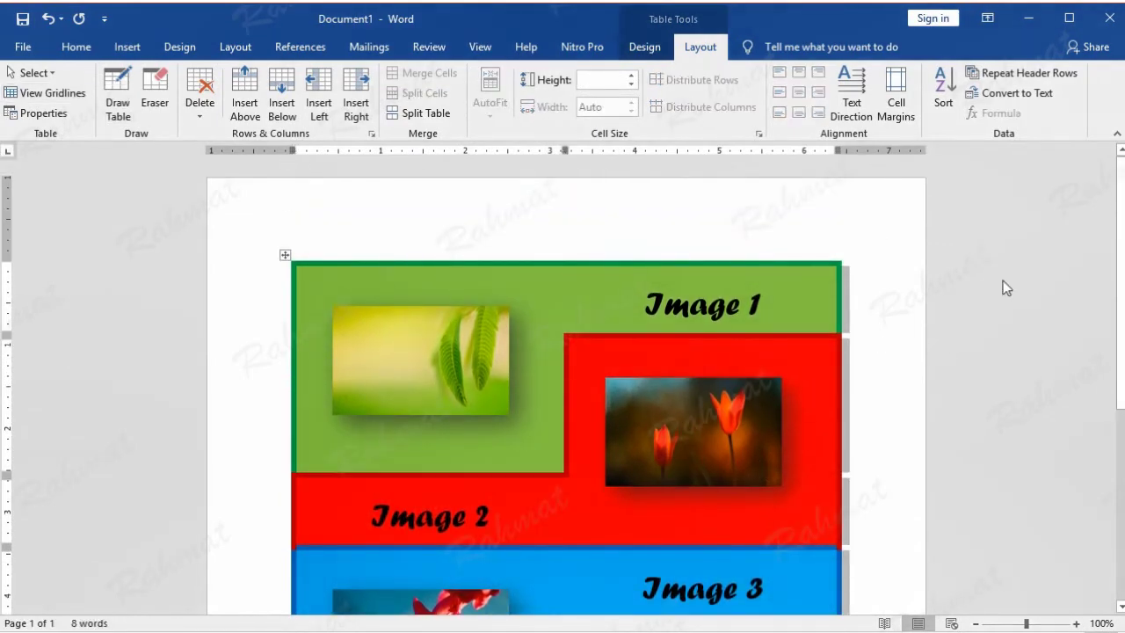
{"action": "left_click", "coordinate": [1007, 288]}
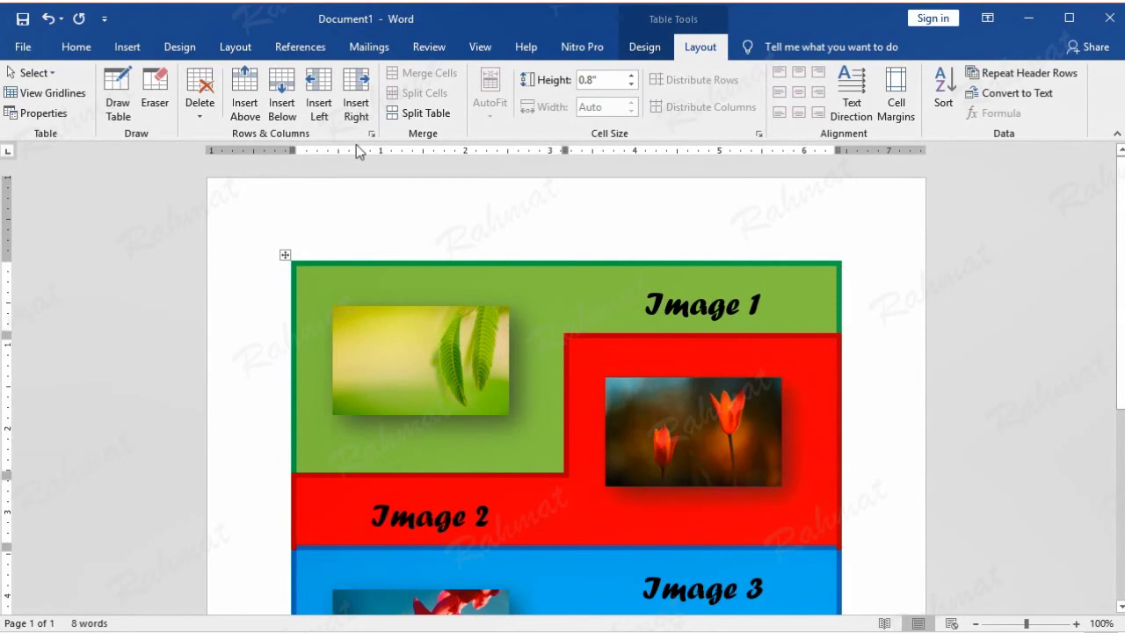
{"action": "left_click", "coordinate": [185, 47]}
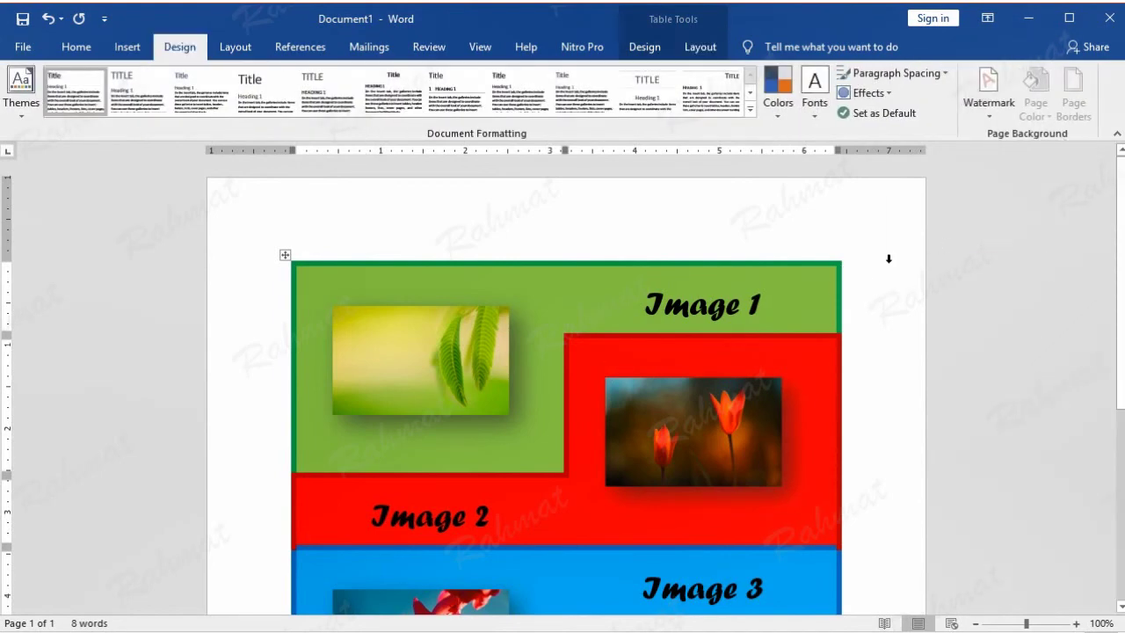
- Choose a black-and-white flower art page border applied to the first page only
{"action": "left_click", "coordinate": [1074, 97]}
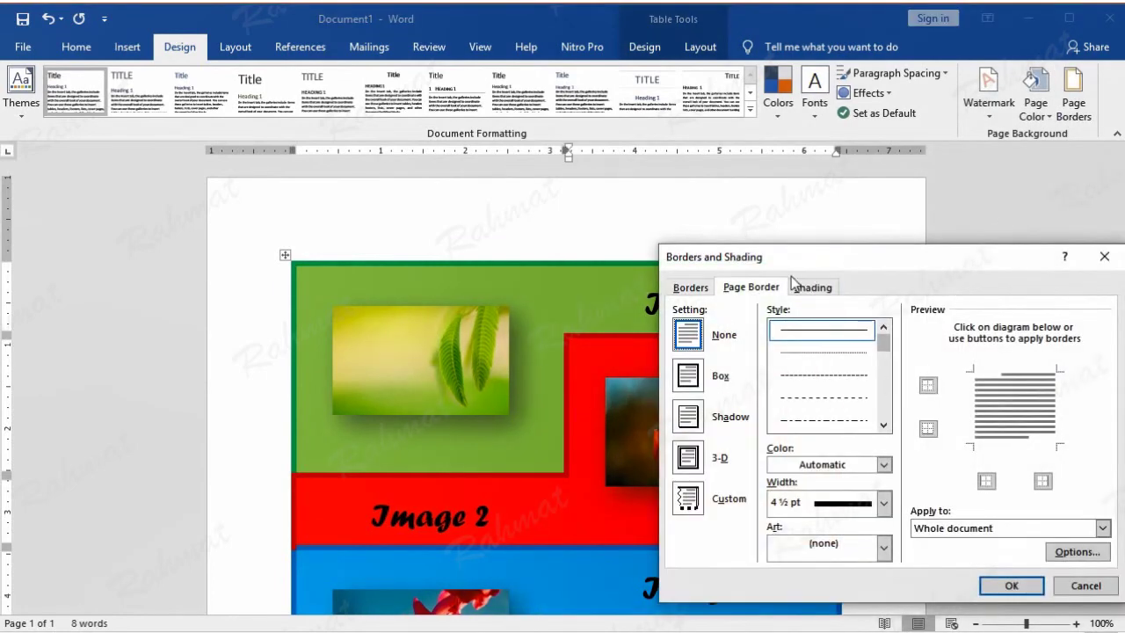
{"action": "left_click", "coordinate": [884, 547]}
{"action": "scroll", "coordinate": [873, 501], "scroll_direction": "down", "scroll_amount": 2}
{"action": "scroll", "coordinate": [873, 501], "scroll_direction": "down", "scroll_amount": 2}
{"action": "scroll", "coordinate": [871, 501], "scroll_direction": "down", "scroll_amount": 2}
{"action": "scroll", "coordinate": [866, 497], "scroll_direction": "down", "scroll_amount": 1}
{"action": "scroll", "coordinate": [861, 486], "scroll_direction": "down", "scroll_amount": 2}
{"action": "scroll", "coordinate": [861, 485], "scroll_direction": "down", "scroll_amount": 2}
{"action": "scroll", "coordinate": [858, 484], "scroll_direction": "down", "scroll_amount": 2}
{"action": "scroll", "coordinate": [857, 483], "scroll_direction": "down", "scroll_amount": 2}
{"action": "scroll", "coordinate": [853, 482], "scroll_direction": "down", "scroll_amount": 2}
{"action": "scroll", "coordinate": [853, 482], "scroll_direction": "down", "scroll_amount": 1}
{"action": "scroll", "coordinate": [855, 480], "scroll_direction": "down", "scroll_amount": 1}
{"action": "scroll", "coordinate": [856, 479], "scroll_direction": "down", "scroll_amount": 1}
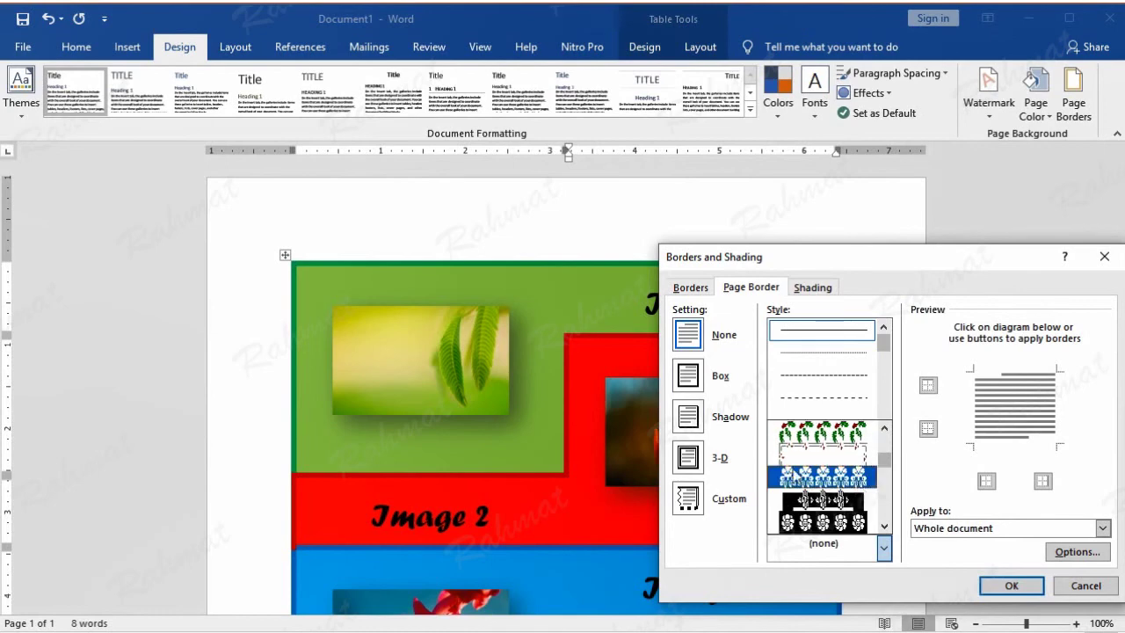
{"action": "left_click", "coordinate": [870, 502]}
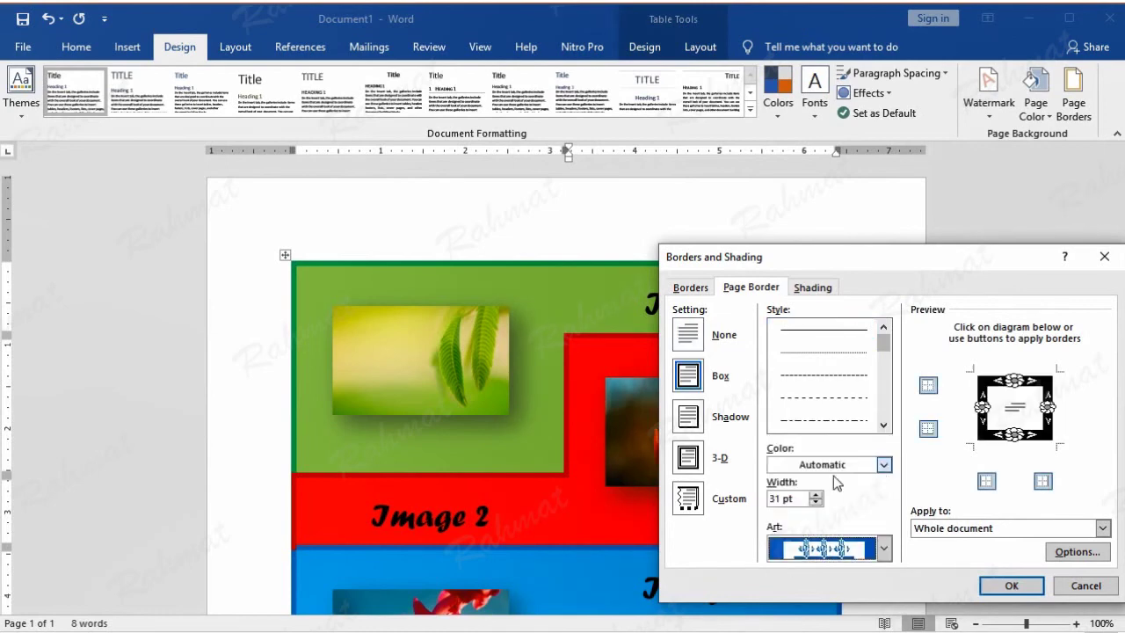
{"action": "left_click", "coordinate": [1102, 528]}
{"action": "left_click", "coordinate": [1018, 568]}
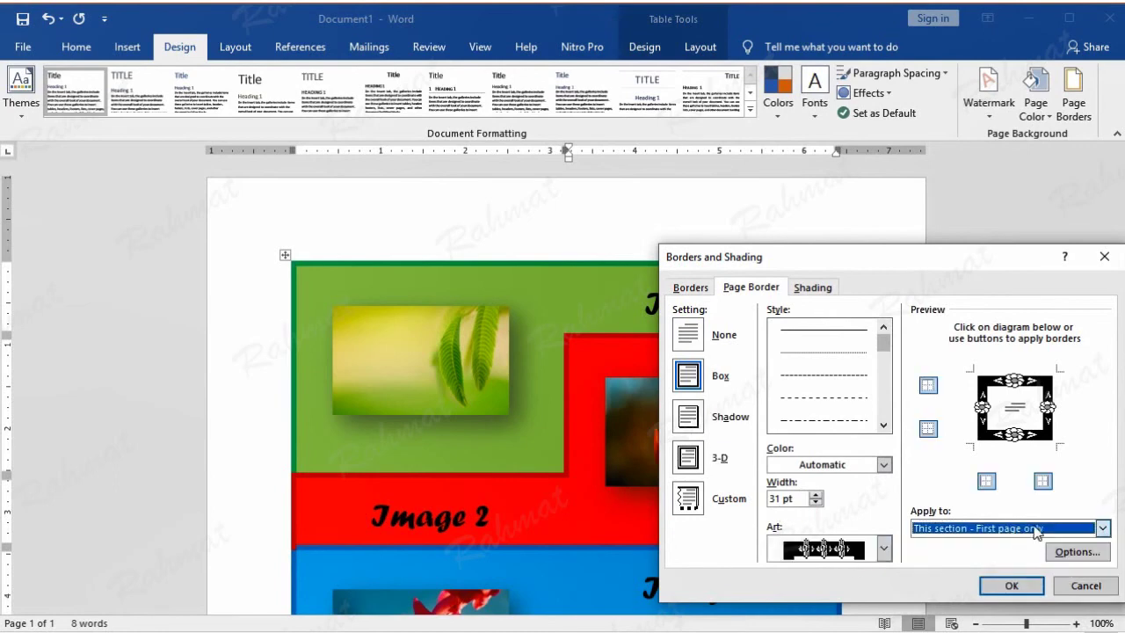
- Set the art border's margins to 31 pt from each page edge and apply it
{"action": "left_click", "coordinate": [1075, 552]}
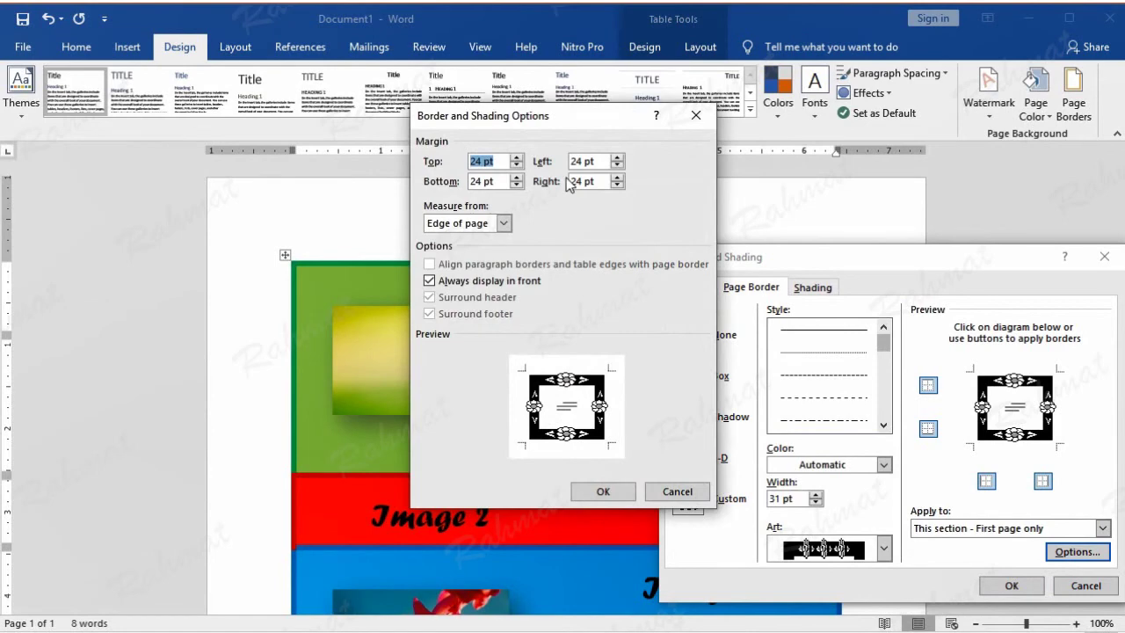
{"action": "left_click", "coordinate": [517, 177]}
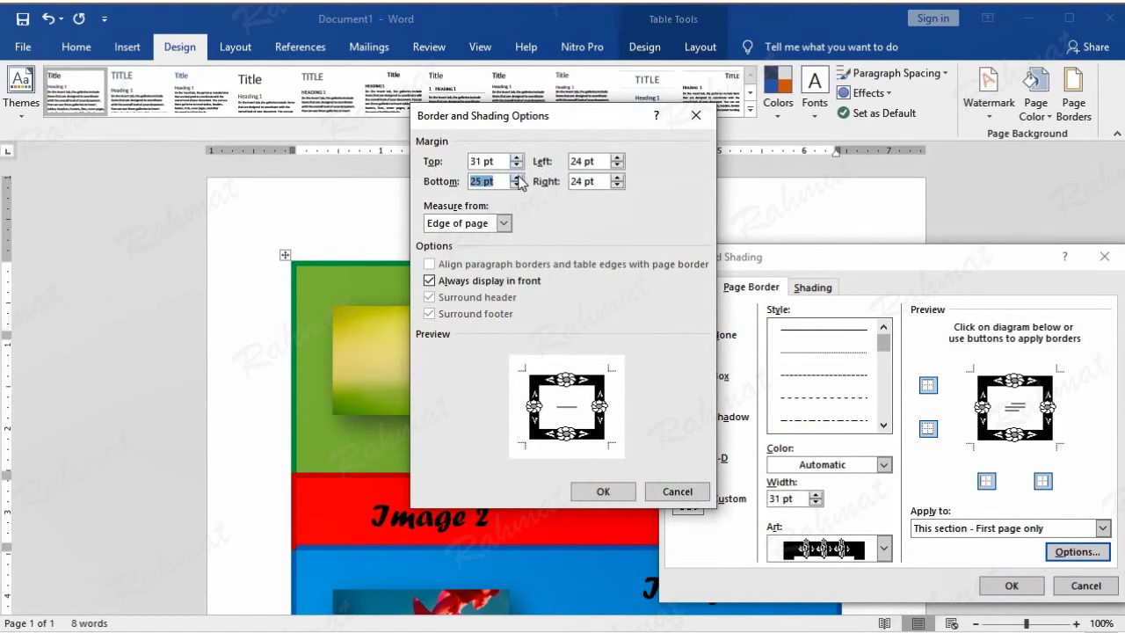
{"action": "left_click", "coordinate": [616, 158]}
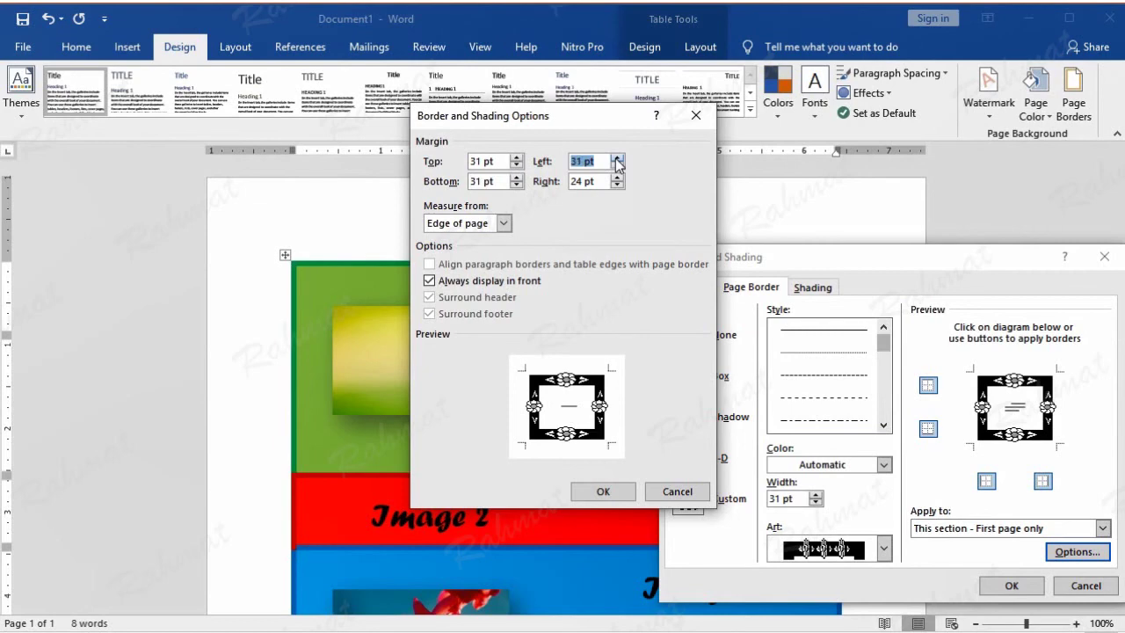
{"action": "left_click", "coordinate": [617, 177]}
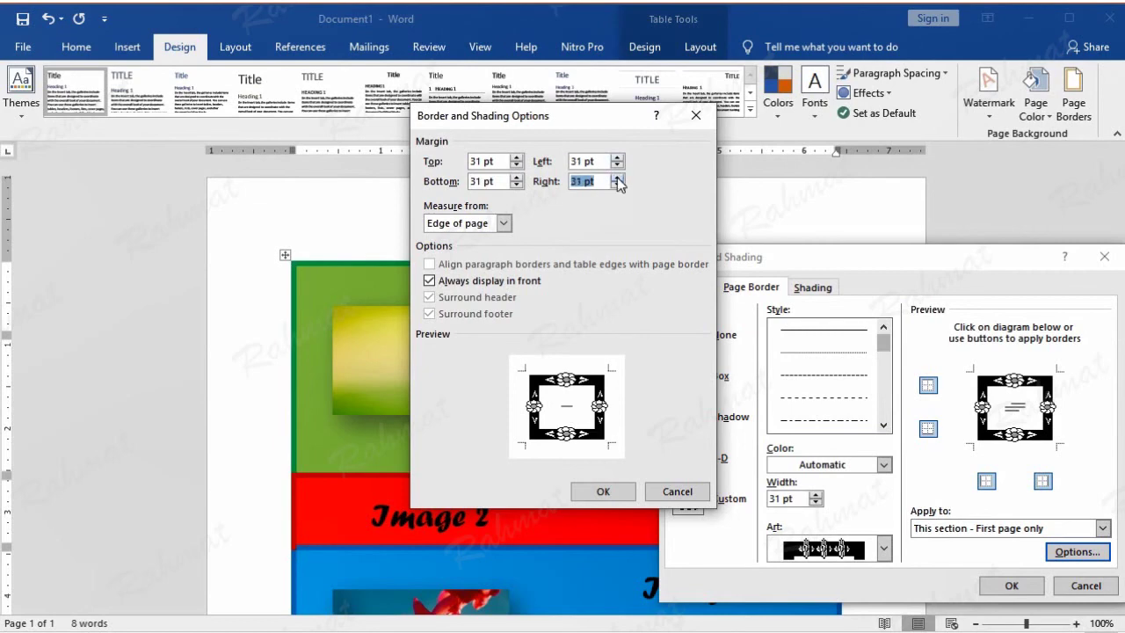
{"action": "left_click", "coordinate": [603, 491]}
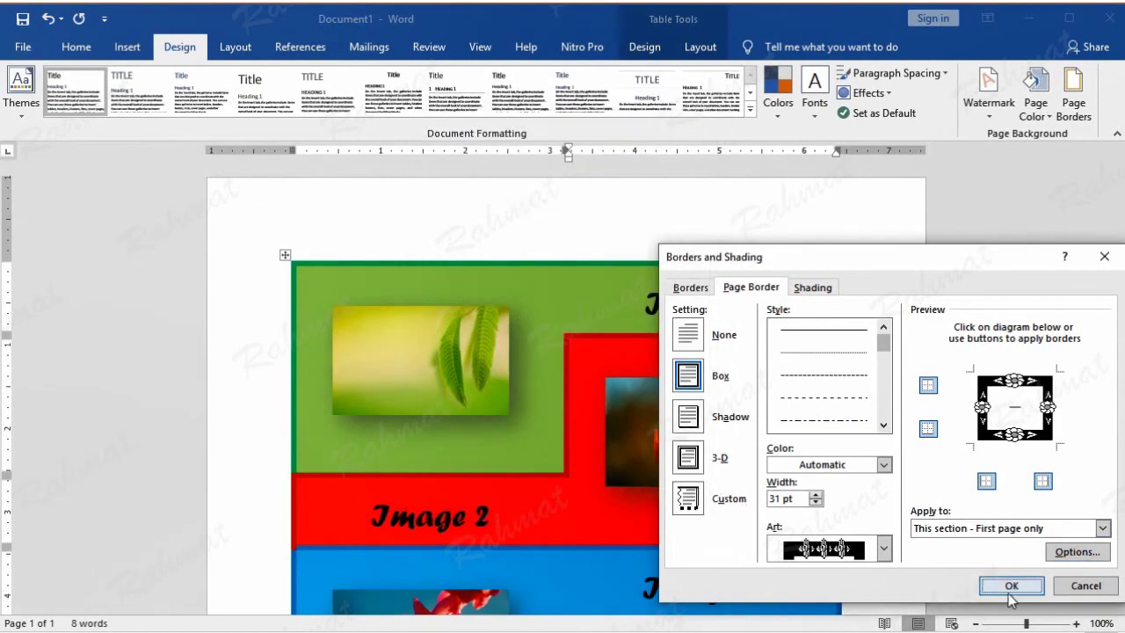
{"action": "left_click", "coordinate": [1009, 588]}
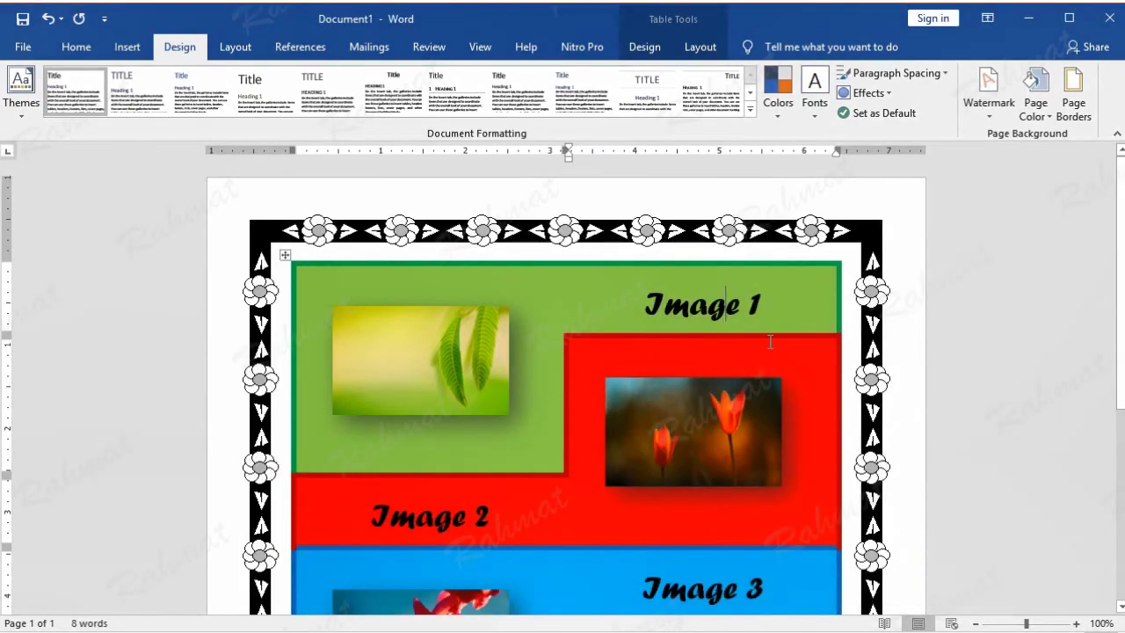
{"action": "scroll", "coordinate": [906, 343], "scroll_direction": "down", "scroll_amount": 7}
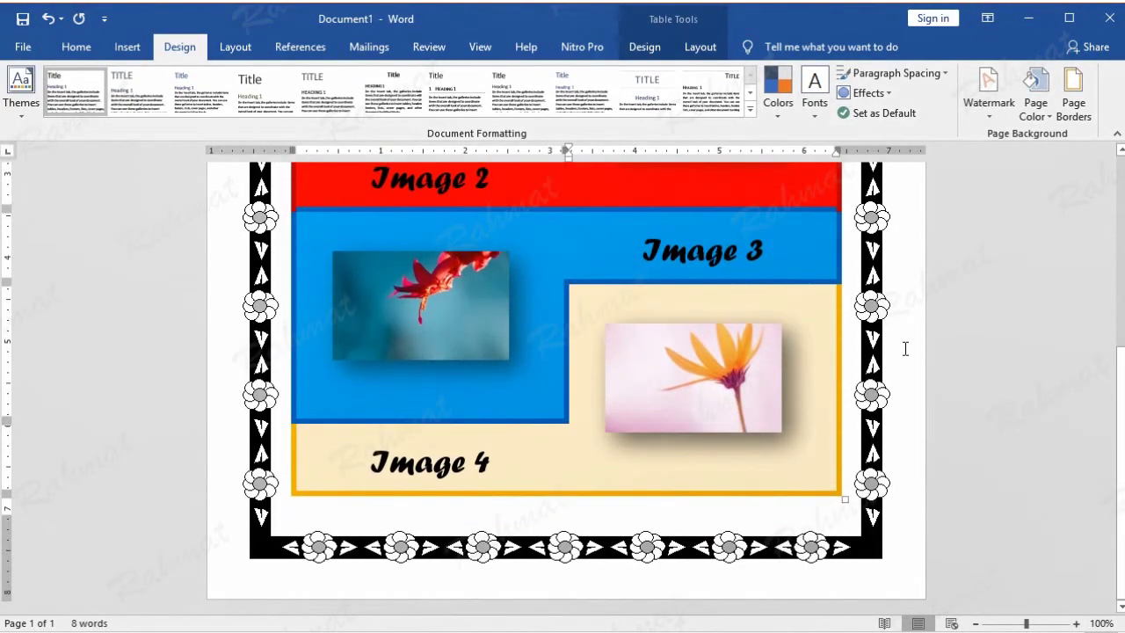
- Set the collage table to Center alignment with Around text wrapping in Table Properties
{"action": "scroll", "coordinate": [906, 349], "scroll_direction": "up", "scroll_amount": 3}
{"action": "scroll", "coordinate": [905, 349], "scroll_direction": "up", "scroll_amount": 4}
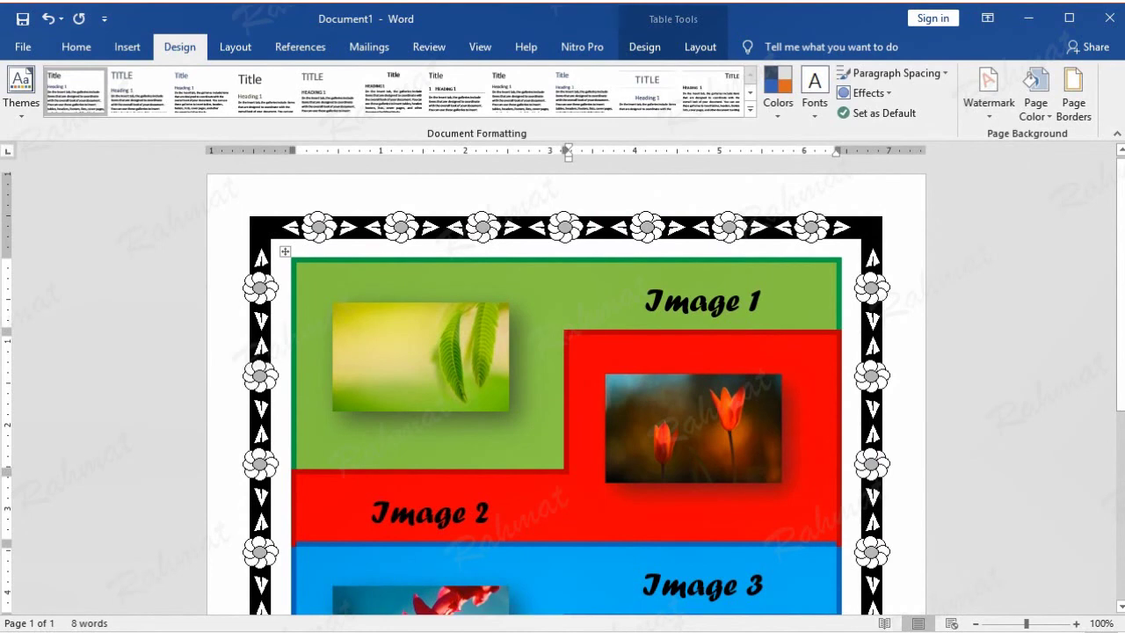
{"action": "left_click", "coordinate": [284, 254]}
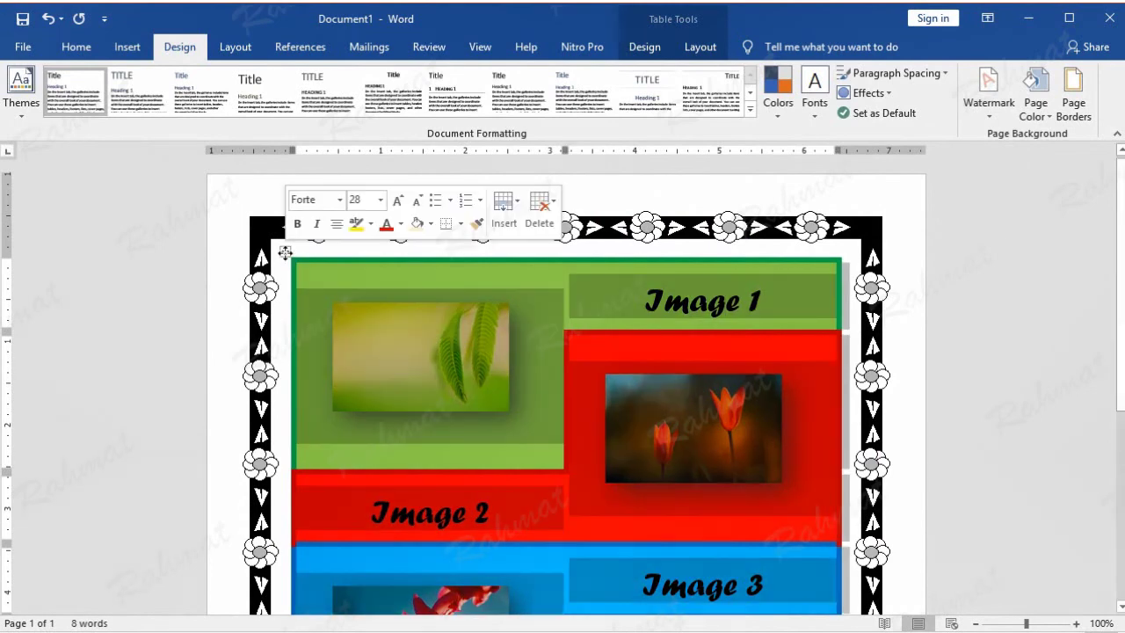
{"action": "right_click", "coordinate": [286, 255]}
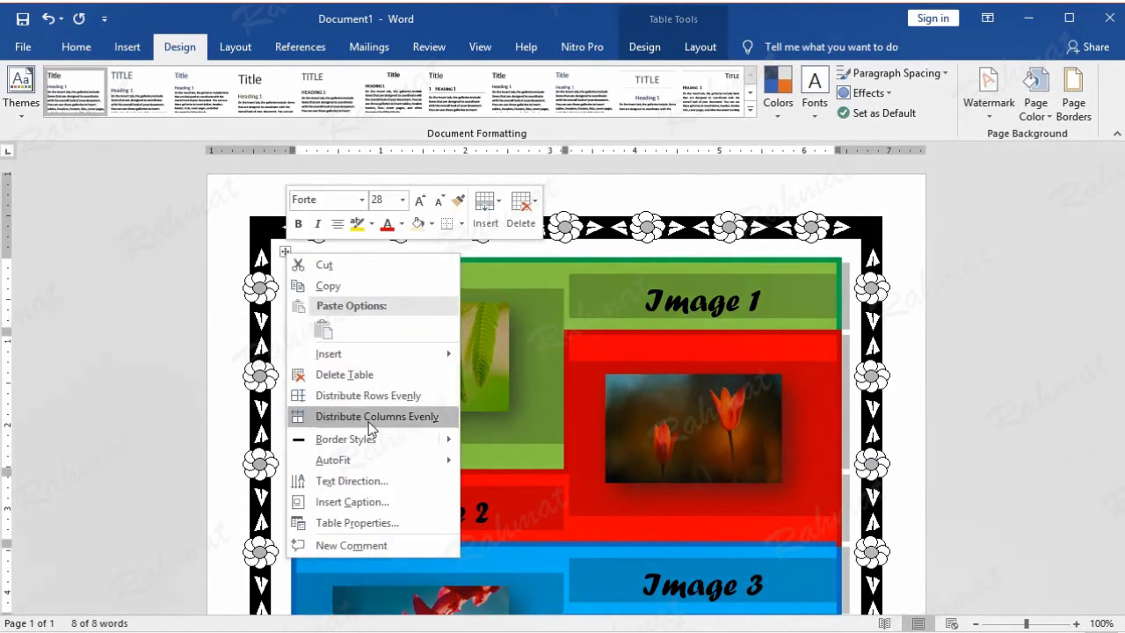
{"action": "left_click", "coordinate": [407, 524]}
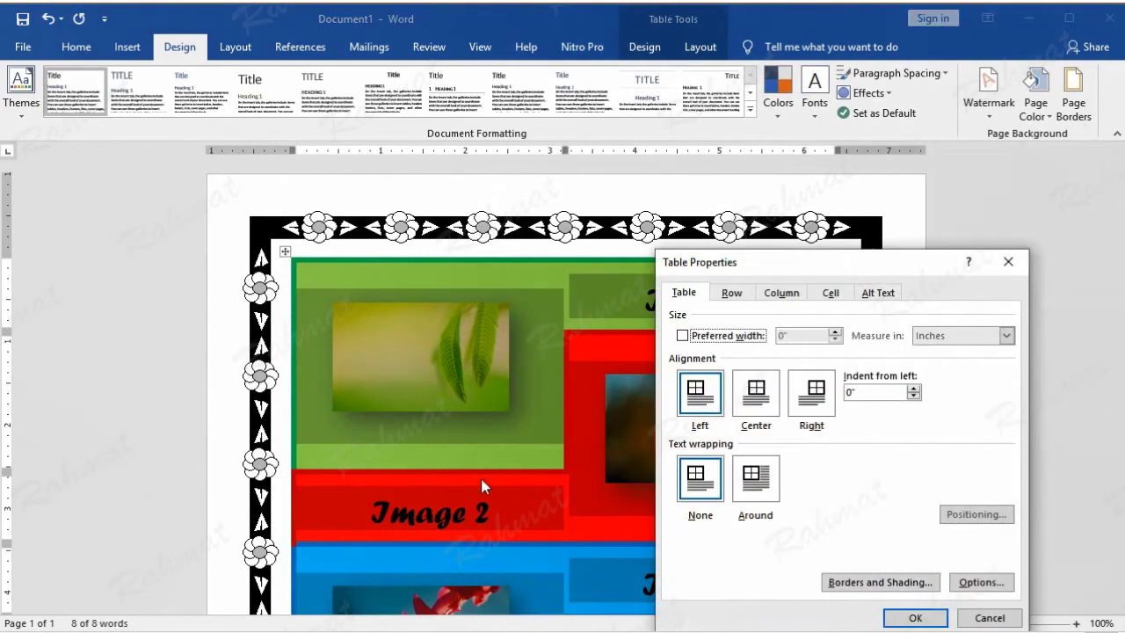
{"action": "left_click", "coordinate": [745, 403]}
{"action": "left_click", "coordinate": [762, 488]}
{"action": "left_click", "coordinate": [907, 620]}
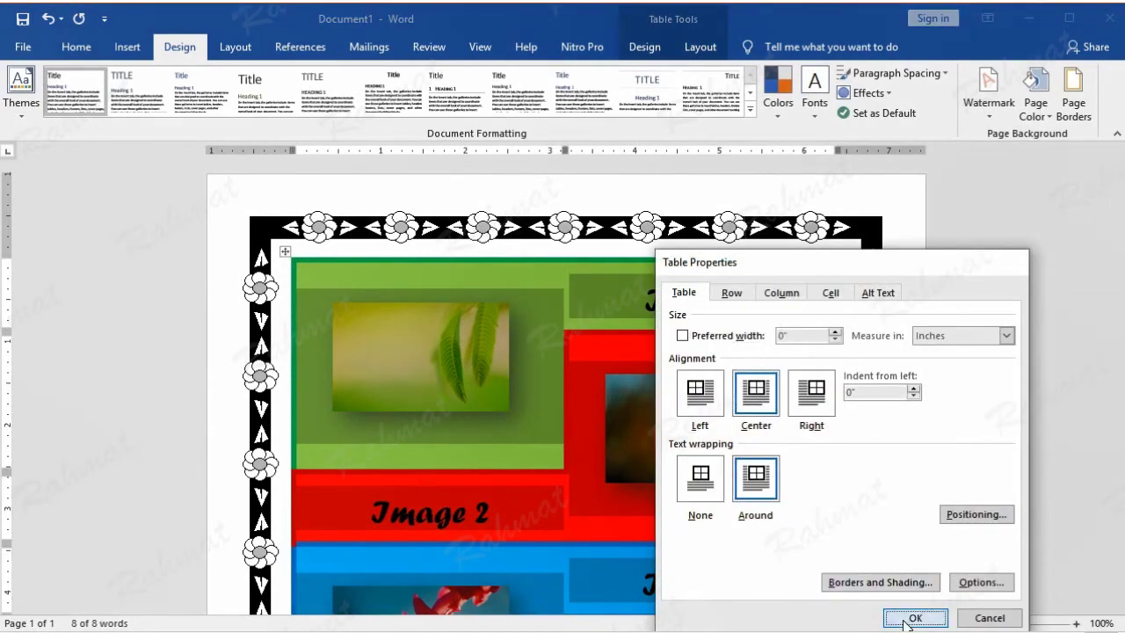
- Drag the table slightly lower inside the page border
{"action": "scroll", "coordinate": [749, 342], "scroll_direction": "down", "scroll_amount": 3}
{"action": "scroll", "coordinate": [743, 352], "scroll_direction": "down", "scroll_amount": 3}
{"action": "scroll", "coordinate": [731, 349], "scroll_direction": "up", "scroll_amount": 3}
{"action": "scroll", "coordinate": [731, 349], "scroll_direction": "up", "scroll_amount": 4}
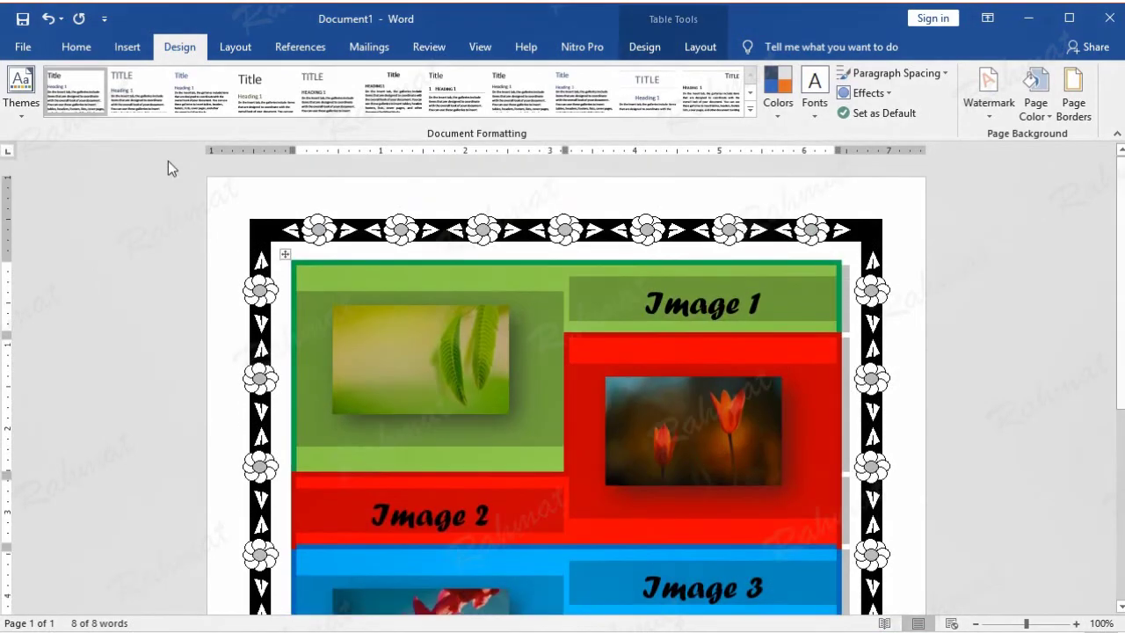
{"action": "left_click", "coordinate": [284, 258]}
{"action": "left_click_drag", "start_coordinate": [281, 268], "coordinate": [282, 264]}
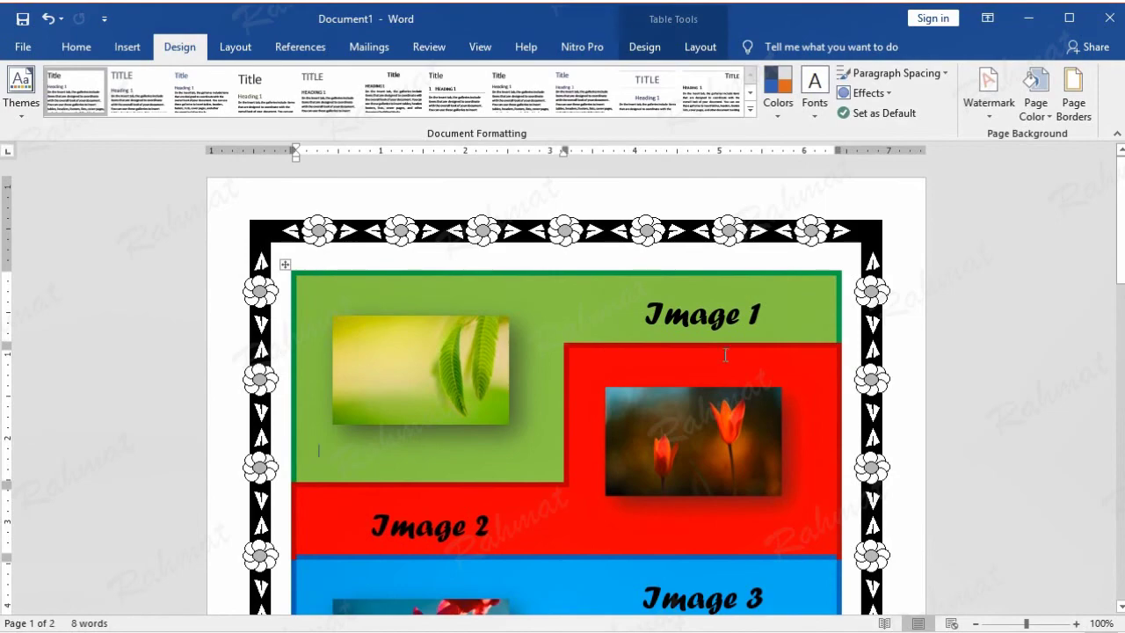
{"action": "scroll", "coordinate": [781, 339], "scroll_direction": "down", "scroll_amount": 5}
{"action": "scroll", "coordinate": [776, 334], "scroll_direction": "up", "scroll_amount": 2}
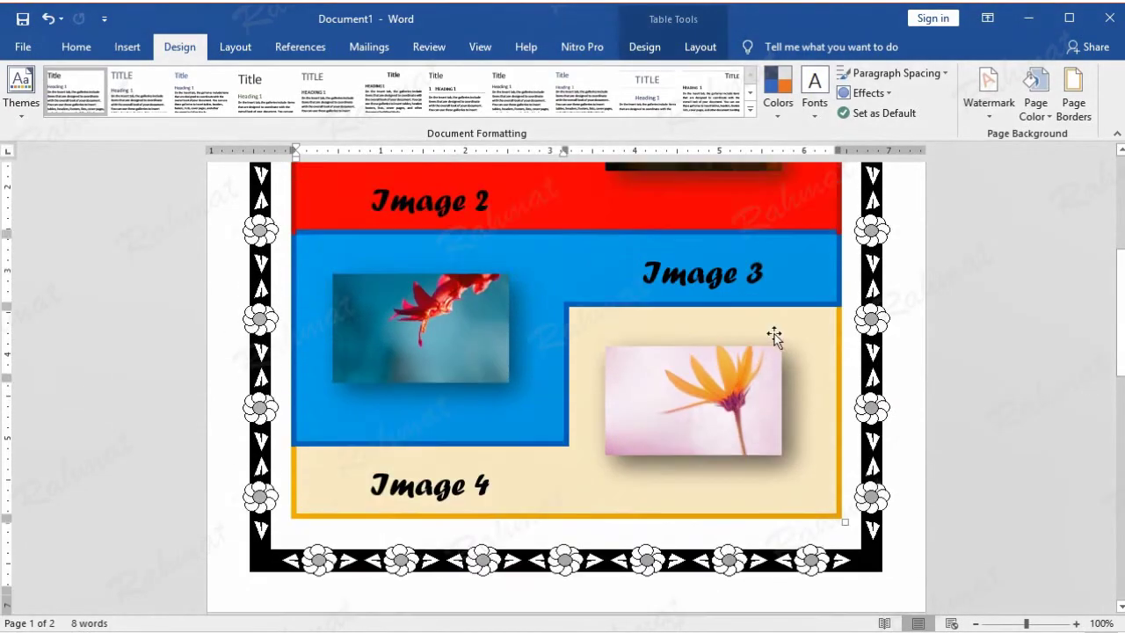
- Draw a rectangle from the border's top-left corner over Image 1
{"action": "scroll", "coordinate": [774, 333], "scroll_direction": "up", "scroll_amount": 6}
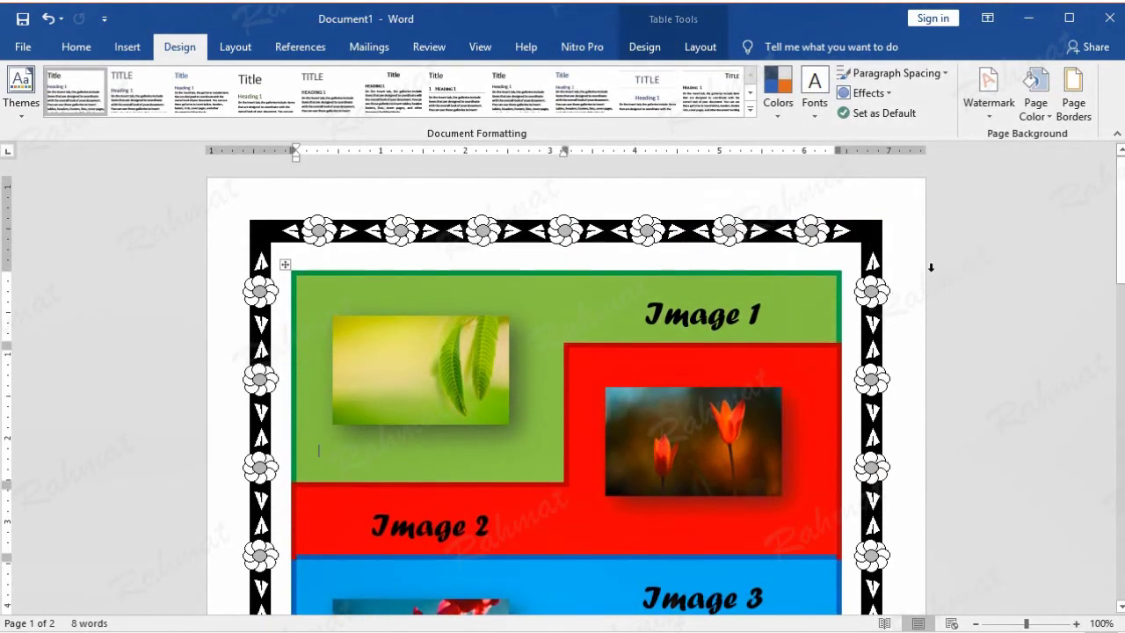
{"action": "left_click", "coordinate": [130, 46]}
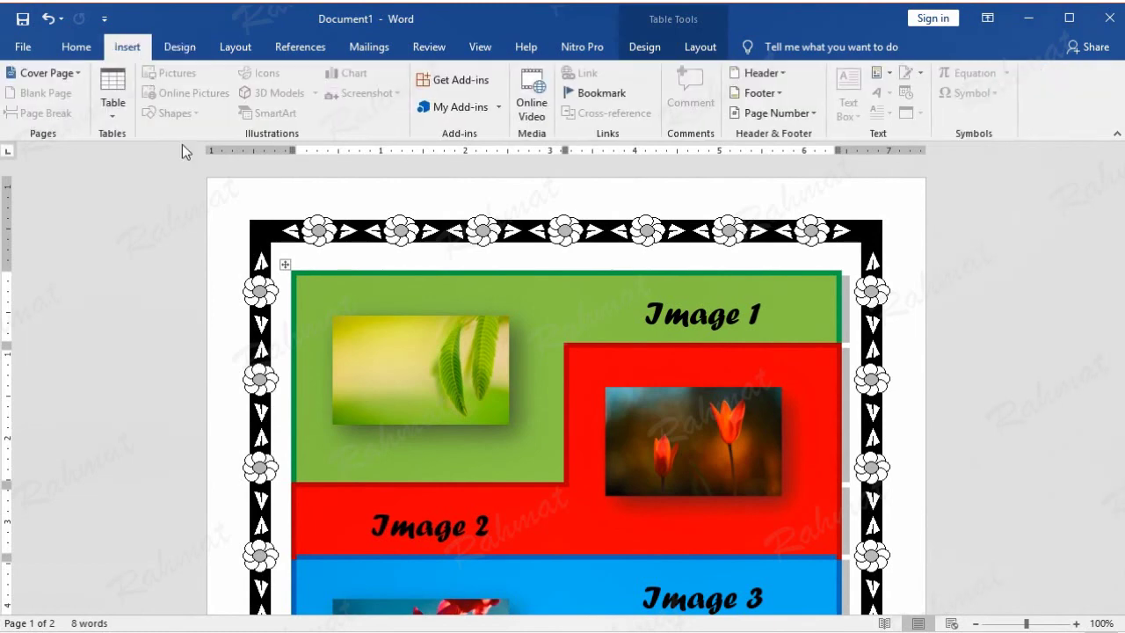
{"action": "left_click", "coordinate": [414, 369]}
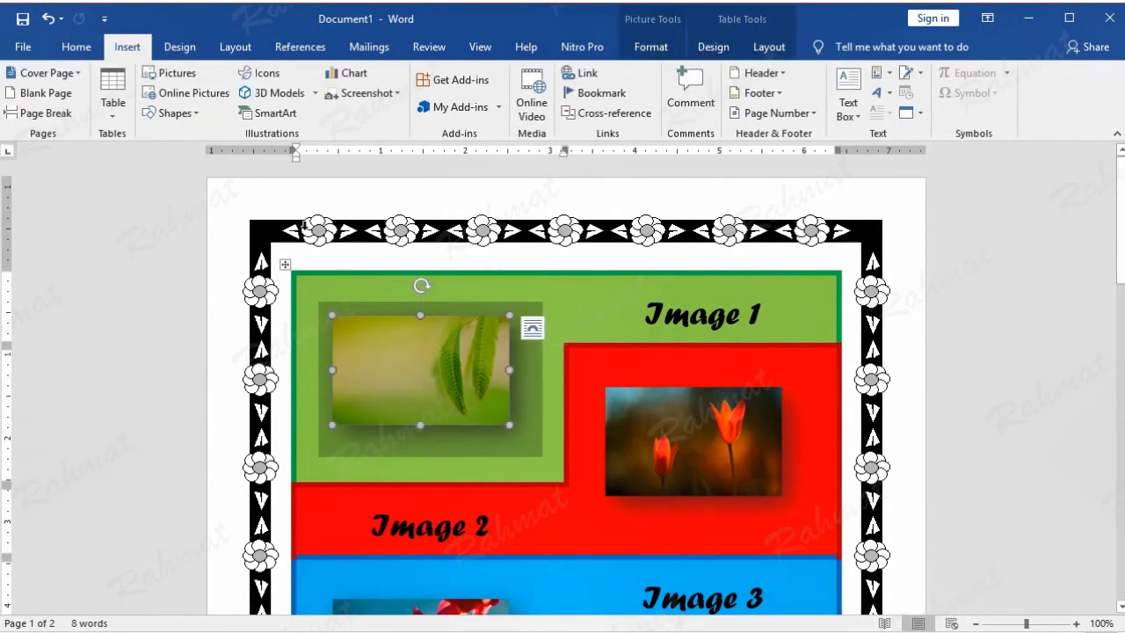
{"action": "left_click", "coordinate": [170, 113]}
{"action": "left_click", "coordinate": [156, 246]}
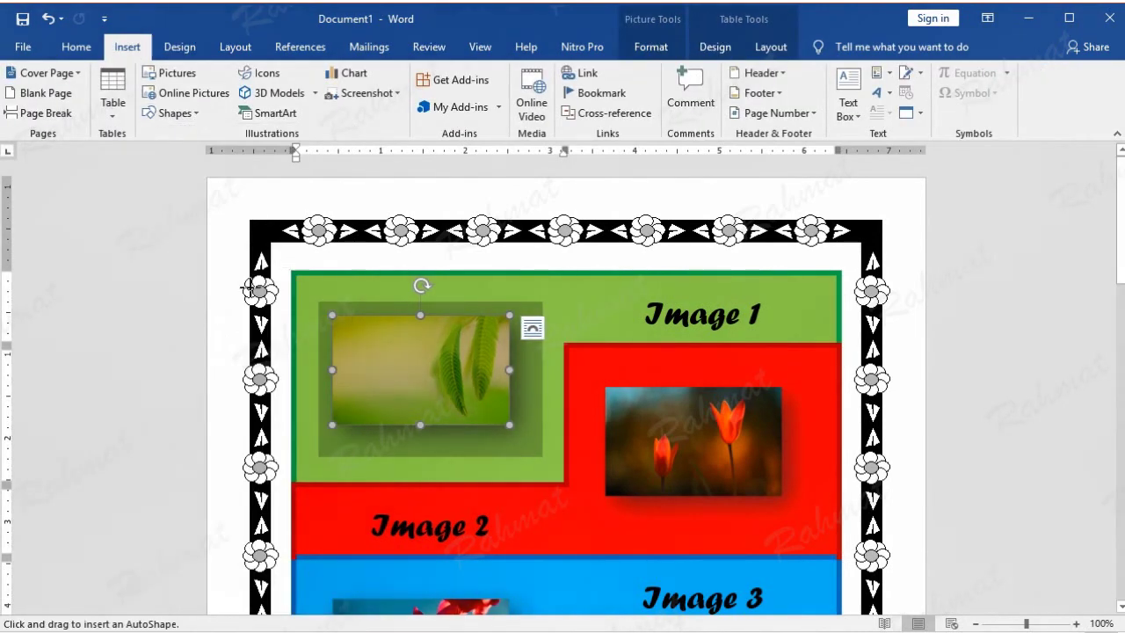
{"action": "left_click_drag", "start_coordinate": [270, 238], "coordinate": [862, 492]}
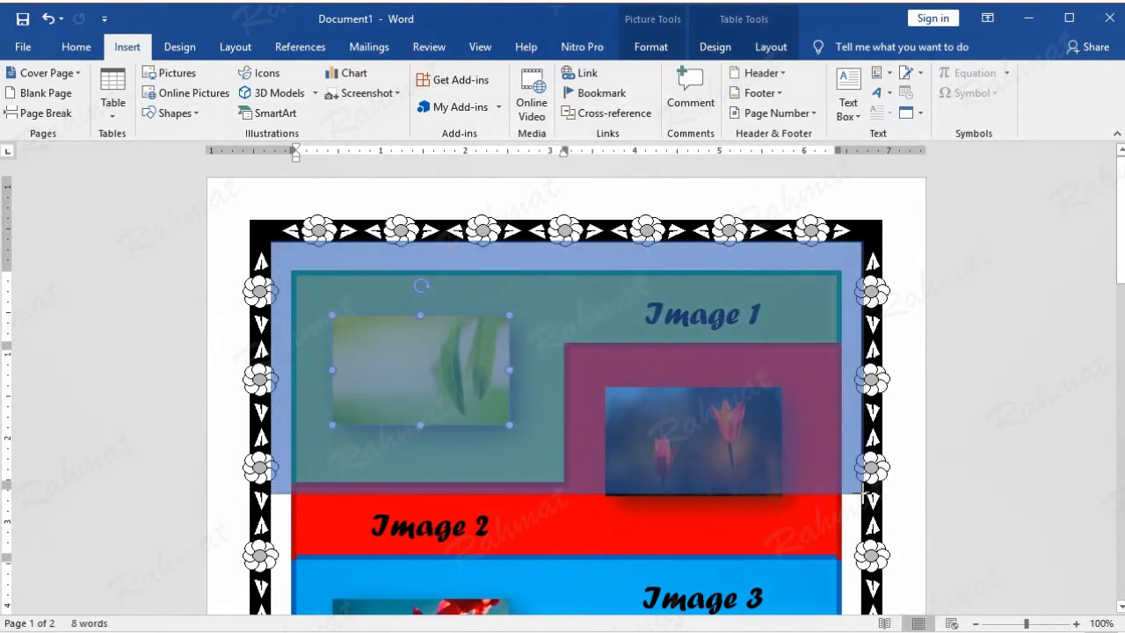
{"action": "left_click_drag", "start_coordinate": [861, 493], "coordinate": [861, 492]}
- Stretch the rectangle to 7.57" × 6.99" over all four images and style it solid black
{"action": "scroll", "coordinate": [787, 533], "scroll_direction": "down", "scroll_amount": 4}
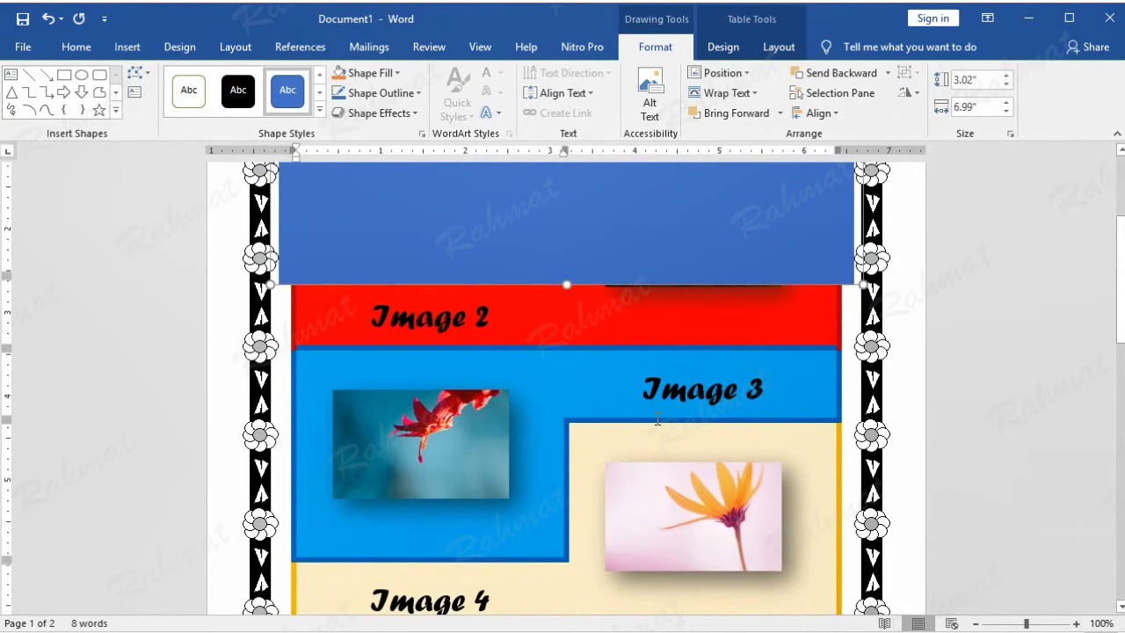
{"action": "scroll", "coordinate": [658, 419], "scroll_direction": "down", "scroll_amount": 2}
{"action": "mouse_move", "coordinate": [569, 202]}
{"action": "left_mouse_down"}
{"action": "mouse_move", "coordinate": [566, 576]}
{"action": "mouse_move", "coordinate": [536, 573]}
{"action": "left_mouse_up"}
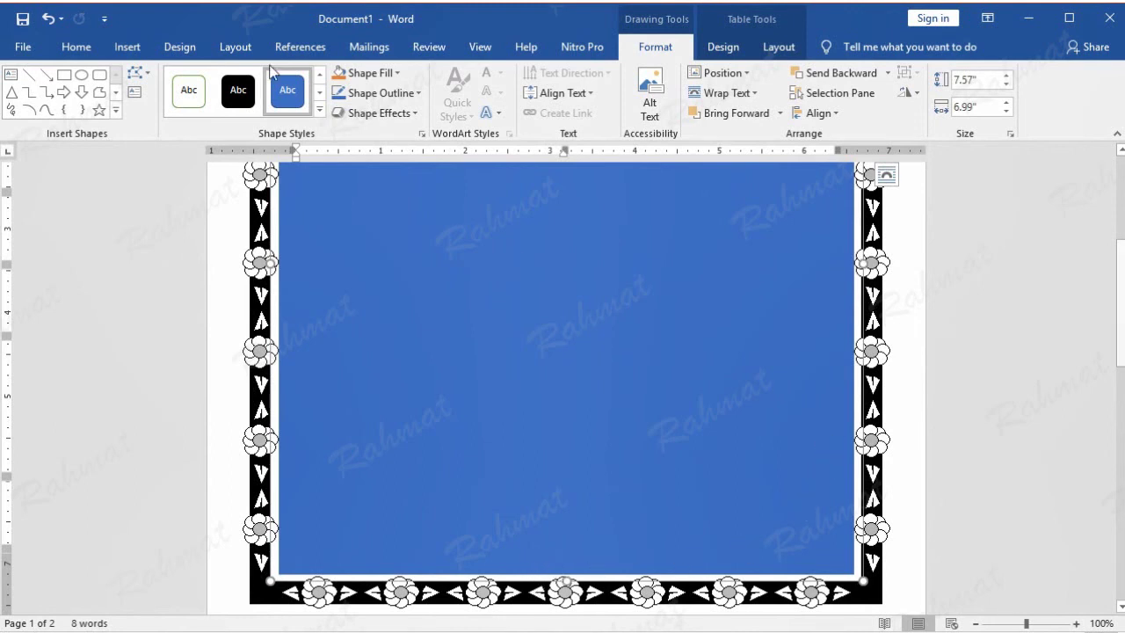
{"action": "left_click", "coordinate": [244, 102]}
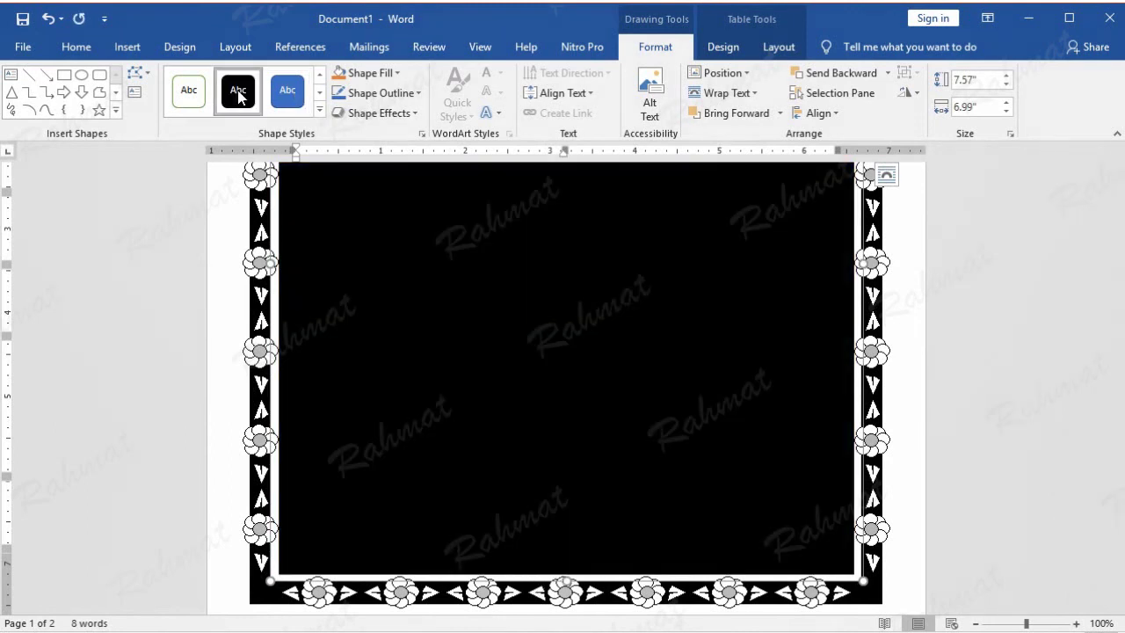
- Enlarge the black rectangle from its top-left corner to 7.66" × 7.08"
{"action": "right_click", "coordinate": [561, 408]}
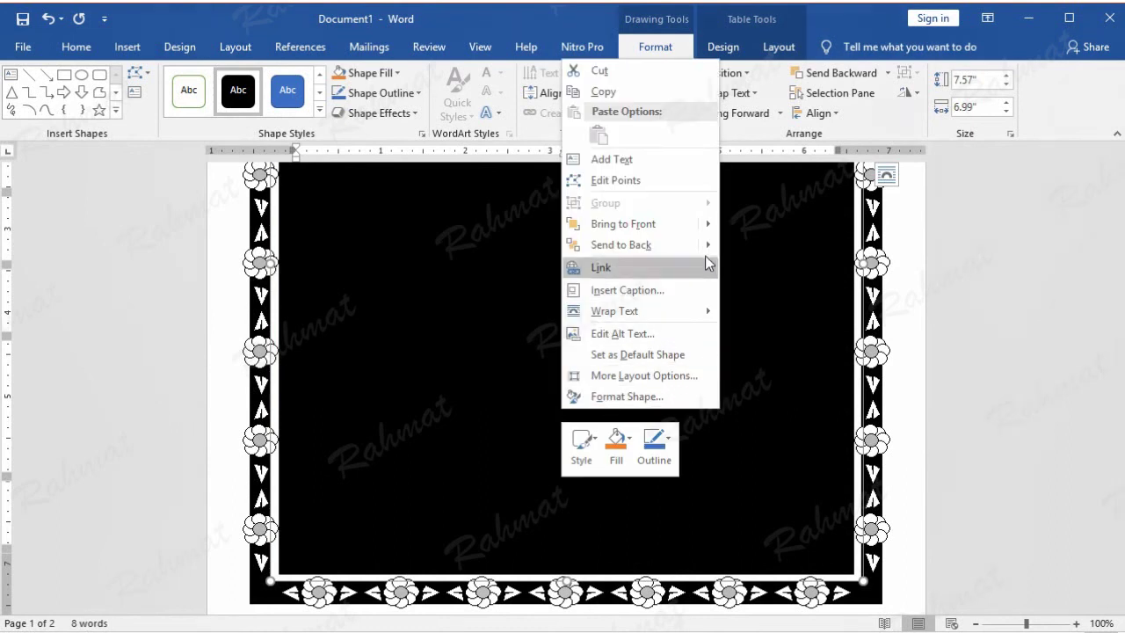
{"action": "left_click", "coordinate": [439, 364]}
{"action": "scroll", "coordinate": [510, 391], "scroll_direction": "up", "scroll_amount": 2}
{"action": "scroll", "coordinate": [510, 391], "scroll_direction": "up", "scroll_amount": 2}
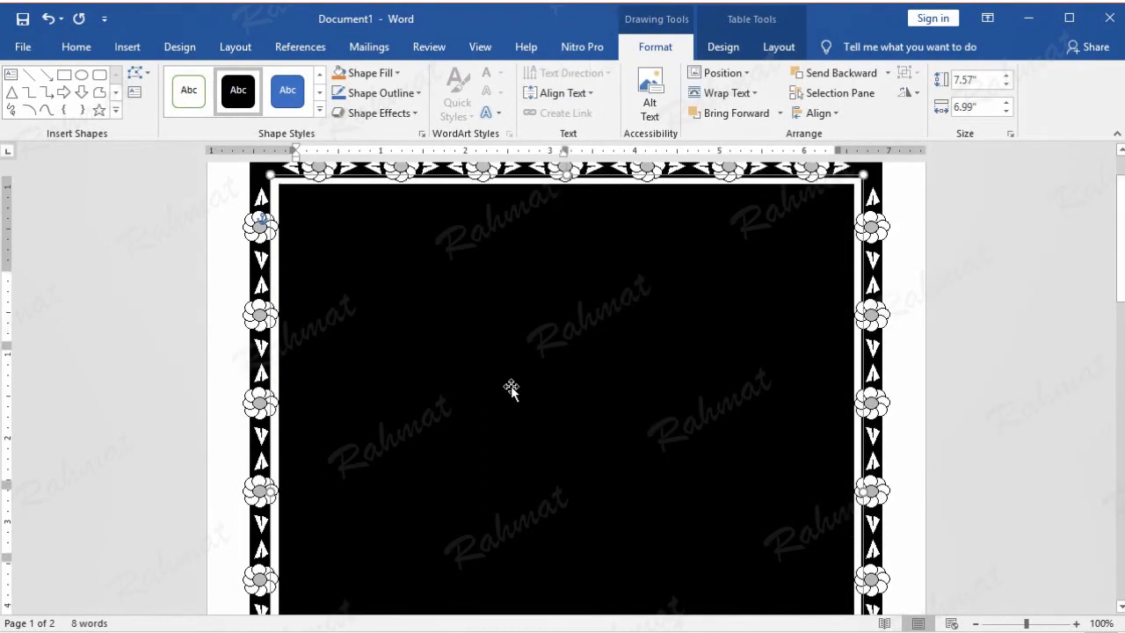
{"action": "scroll", "coordinate": [510, 391], "scroll_direction": "up", "scroll_amount": 1}
{"action": "scroll", "coordinate": [510, 388], "scroll_direction": "down", "scroll_amount": 3}
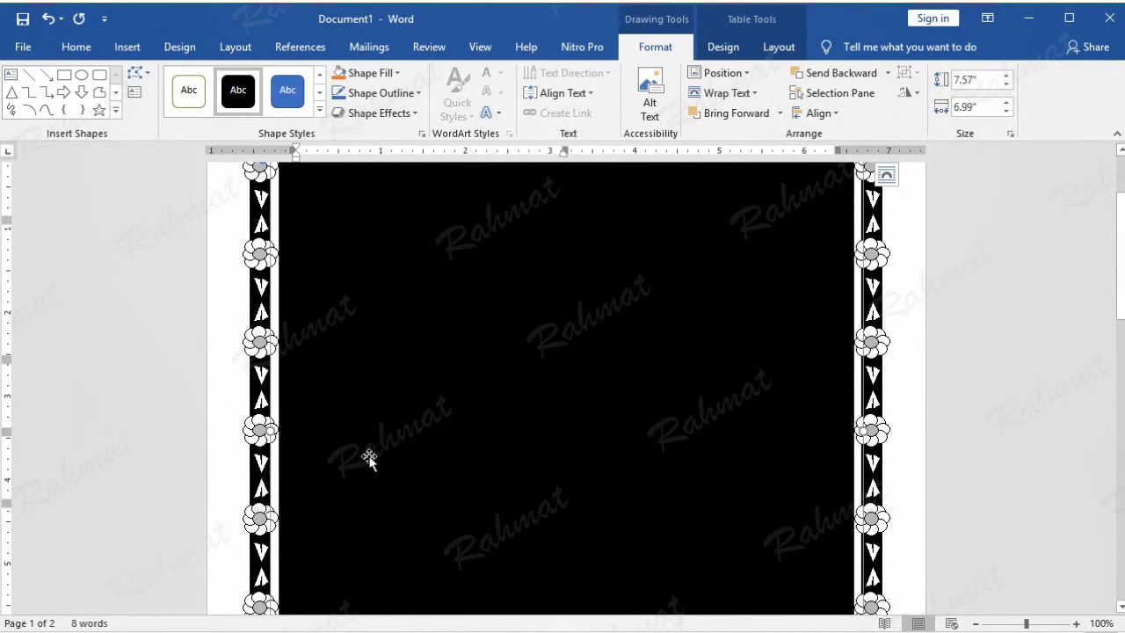
{"action": "scroll", "coordinate": [369, 457], "scroll_direction": "down", "scroll_amount": 3}
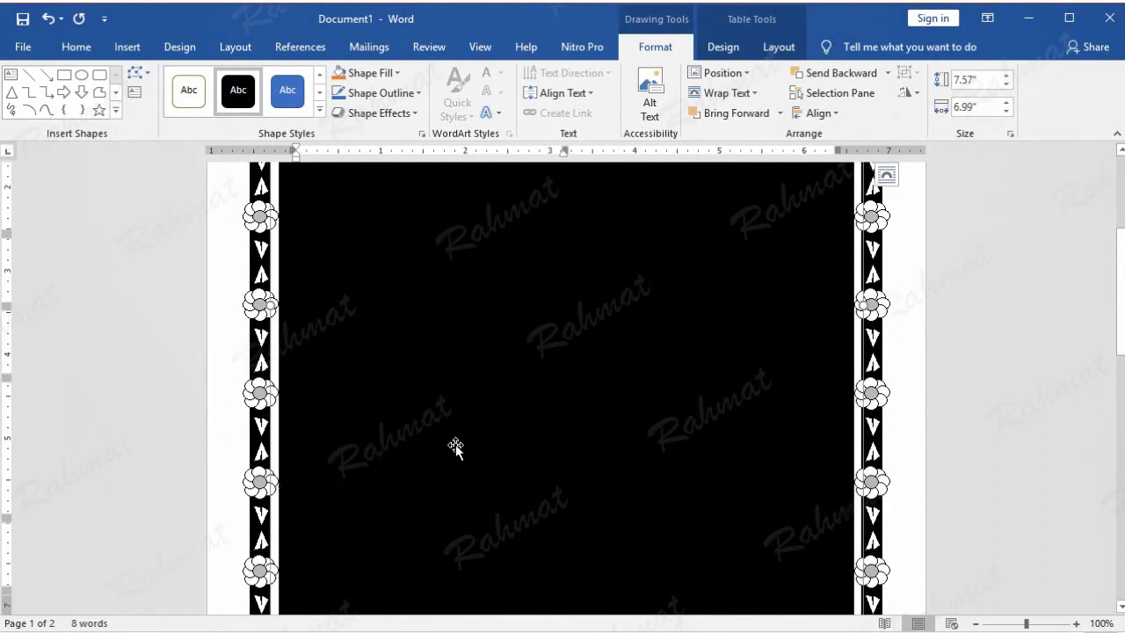
{"action": "scroll", "coordinate": [459, 422], "scroll_direction": "up", "scroll_amount": 3}
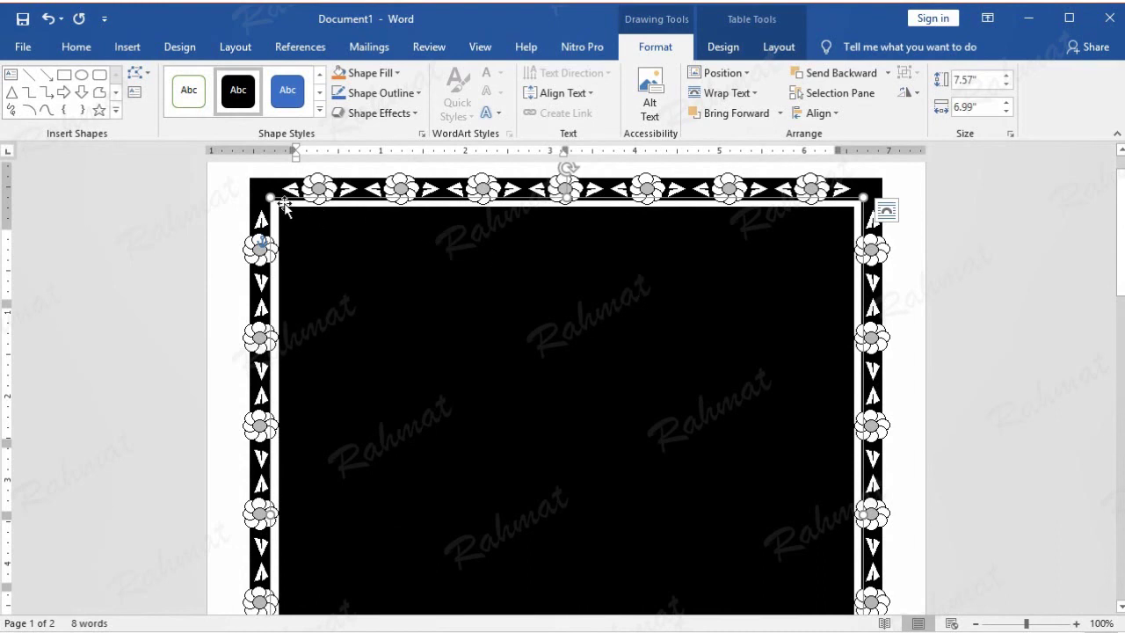
{"action": "left_click_drag", "start_coordinate": [272, 200], "coordinate": [263, 189]}
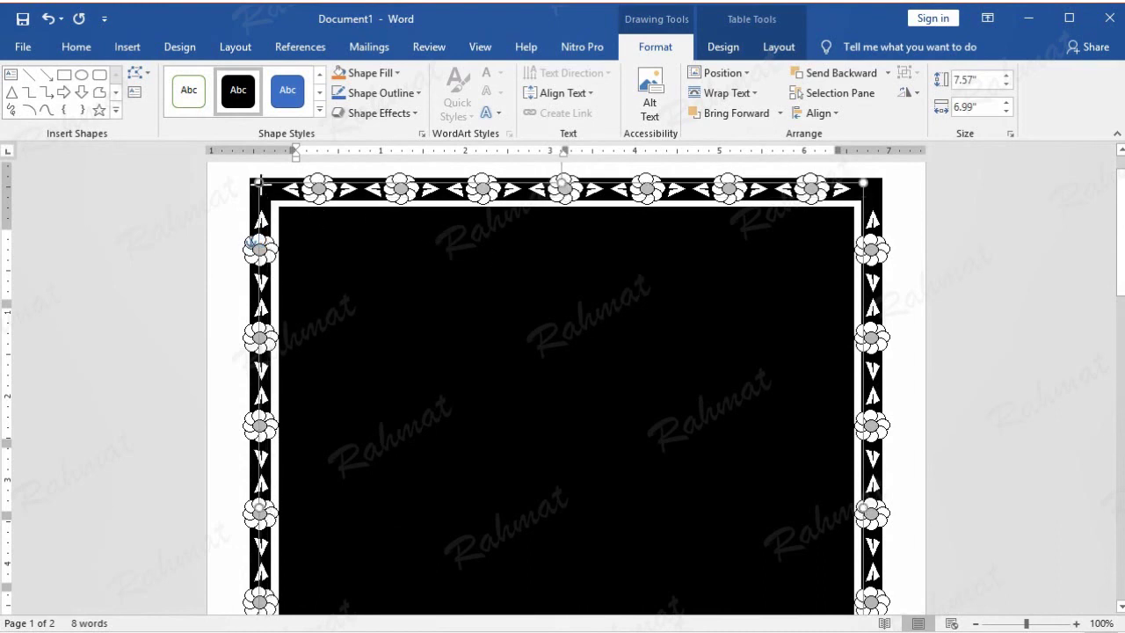
- Send the black rectangle behind the text so the table shows on top
{"action": "right_click", "coordinate": [665, 354]}
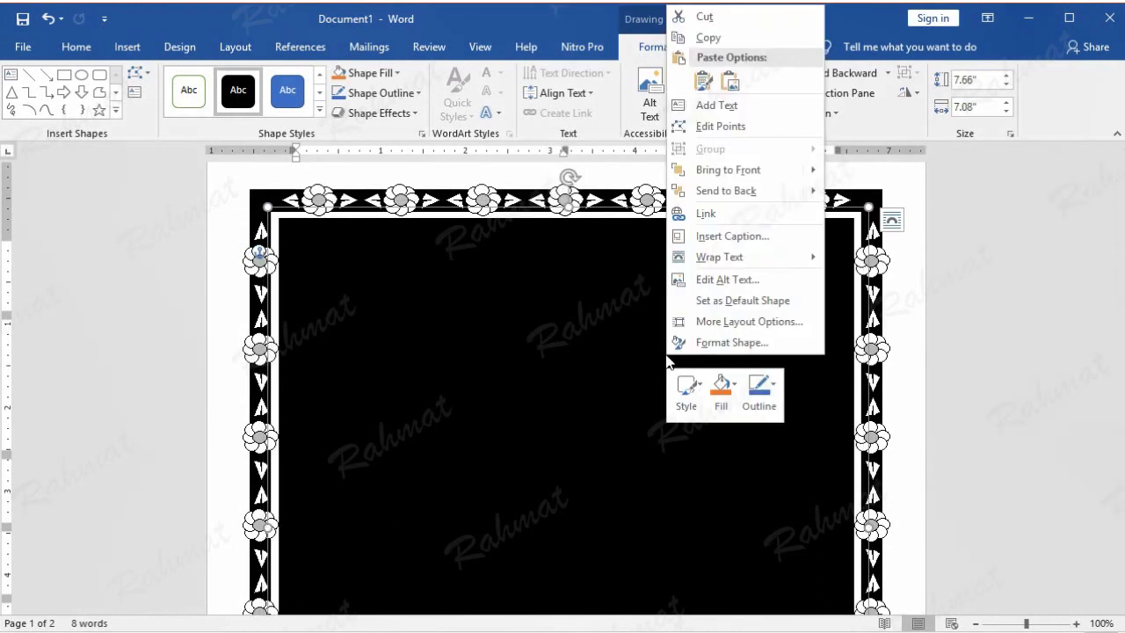
{"action": "mouse_move", "coordinate": [808, 190]}
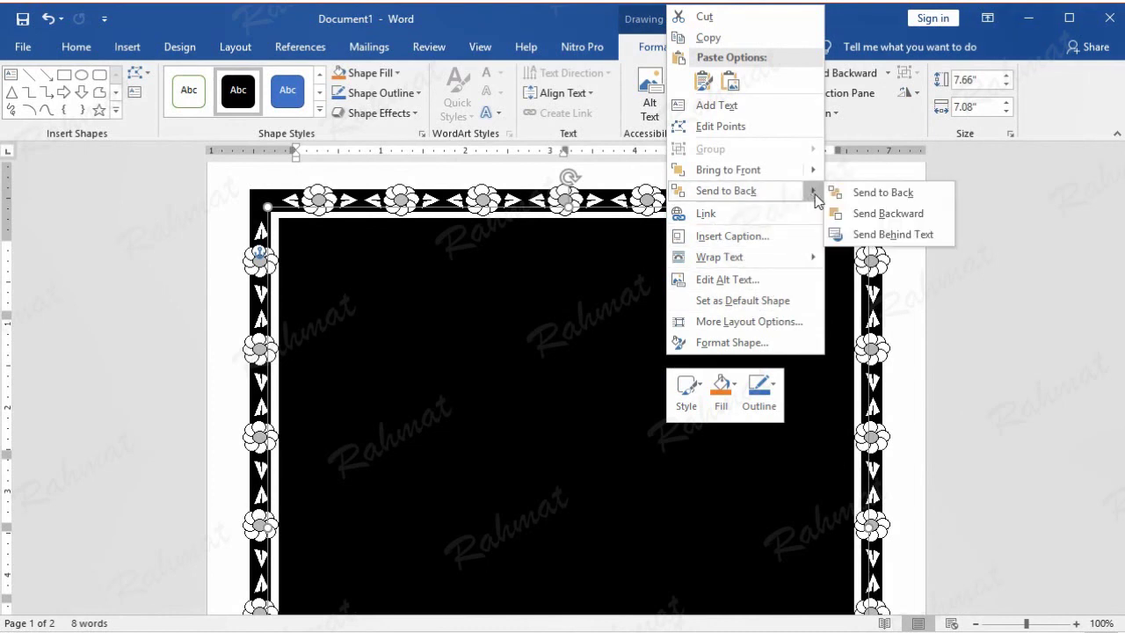
{"action": "left_click", "coordinate": [914, 234]}
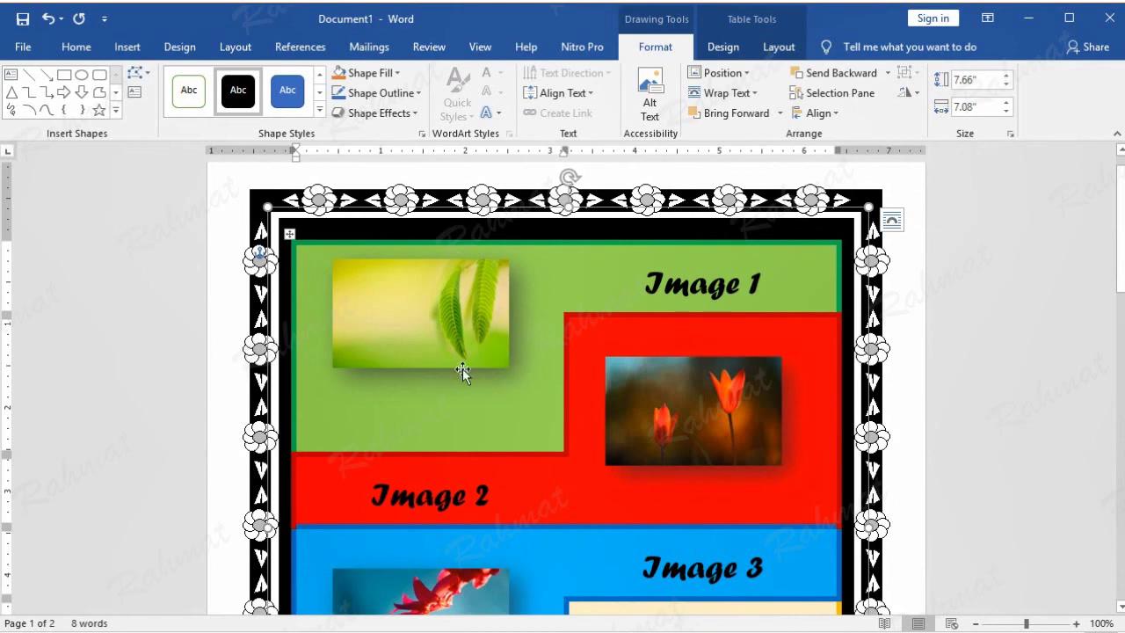
{"action": "left_click", "coordinate": [235, 47]}
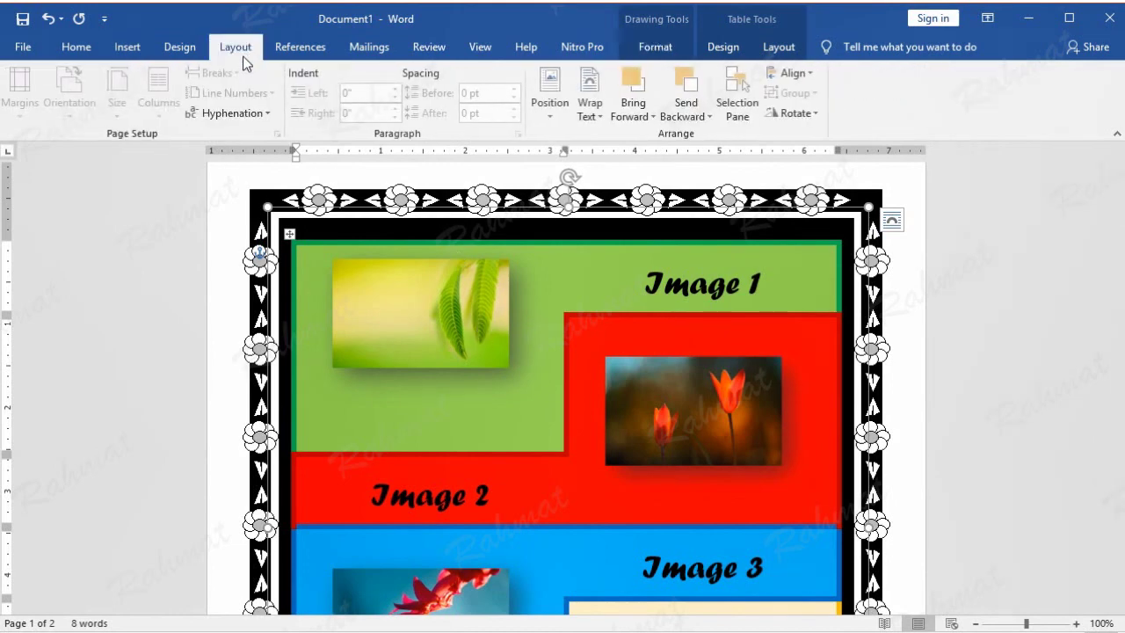
- Select the leaf and tulip pictures in the collage, then deselect them
{"action": "left_click", "coordinate": [526, 364]}
{"action": "left_click", "coordinate": [521, 410]}
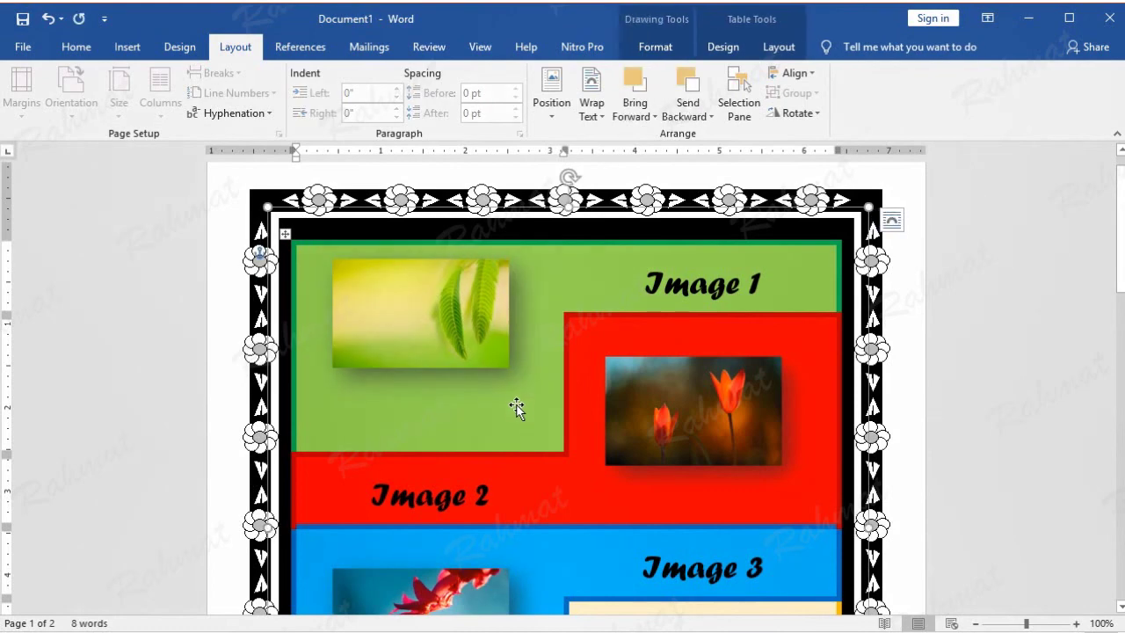
{"action": "left_click", "coordinate": [497, 393]}
{"action": "left_click", "coordinate": [499, 415]}
{"action": "left_click", "coordinate": [655, 455]}
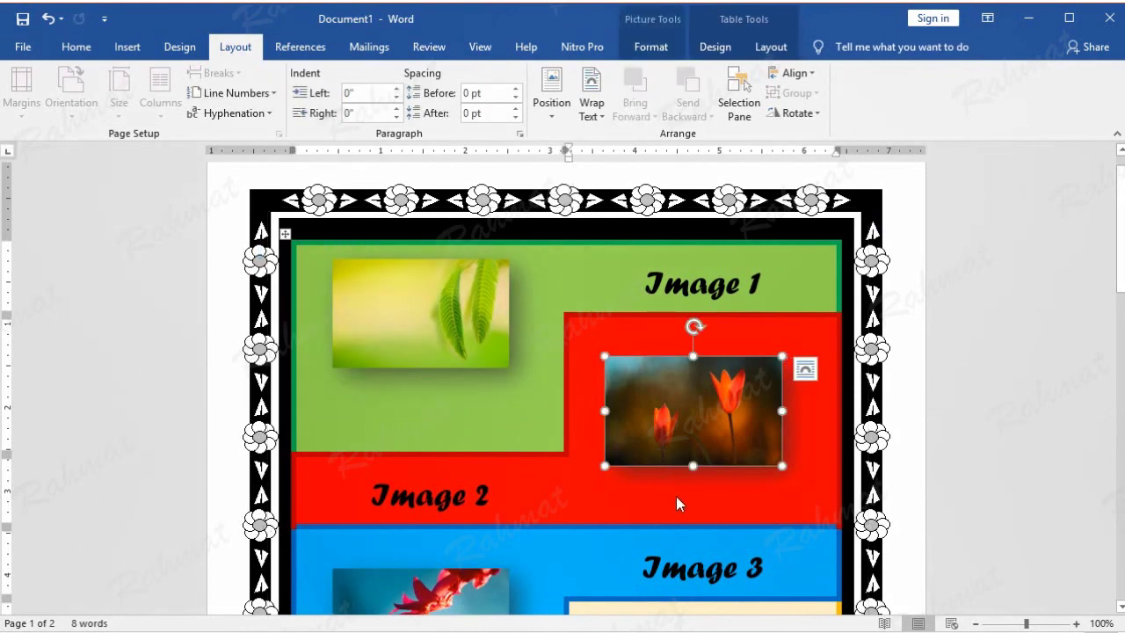
{"action": "left_click", "coordinate": [708, 537]}
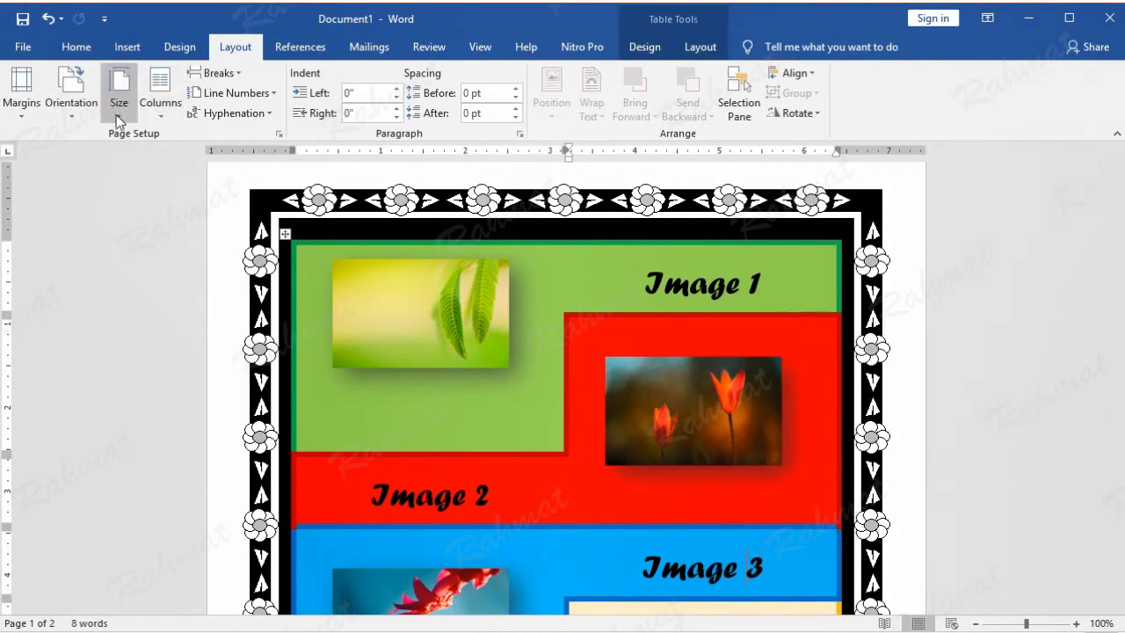
- Set a custom 8.5" × 9.1" paper size so the collage fits on one page
{"action": "left_click", "coordinate": [120, 105]}
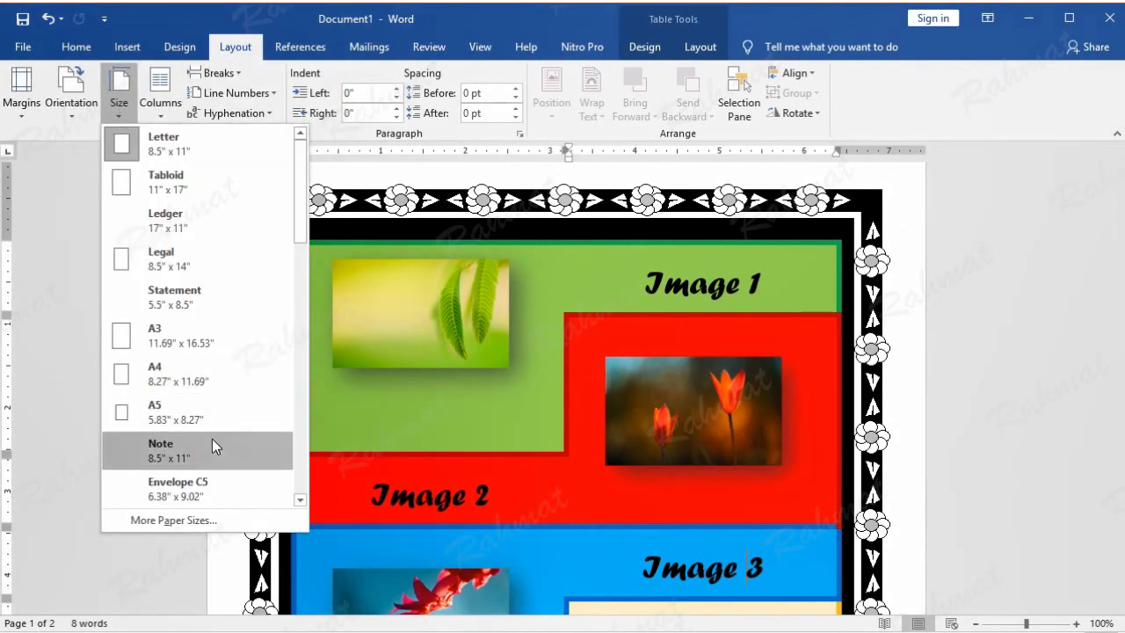
{"action": "left_click", "coordinate": [203, 519]}
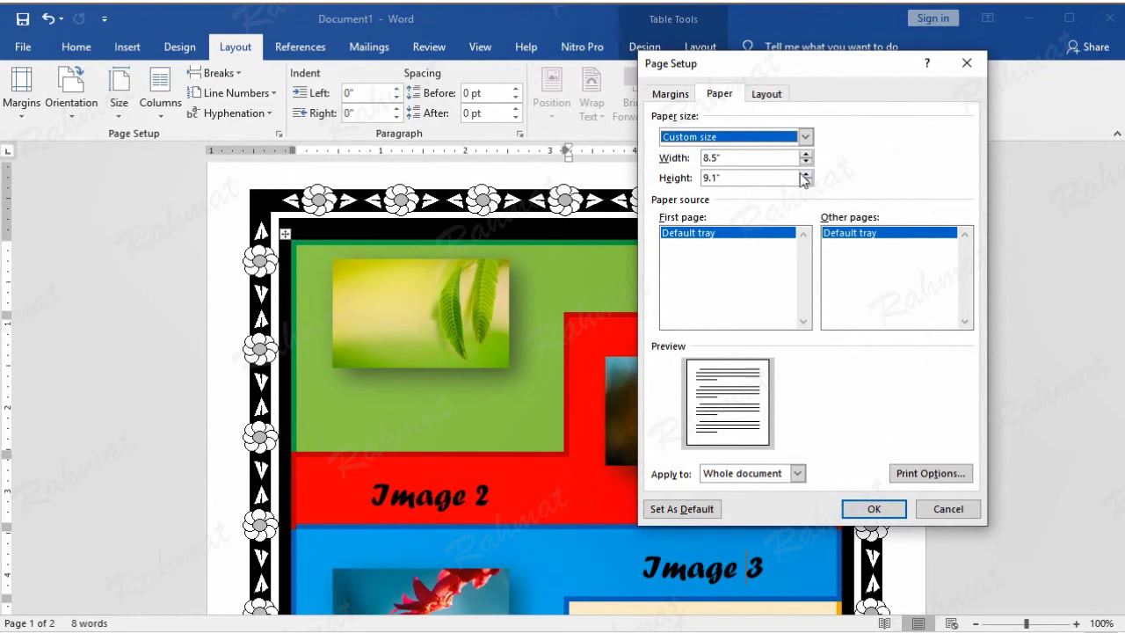
{"action": "left_click", "coordinate": [806, 178]}
{"action": "left_click", "coordinate": [871, 509]}
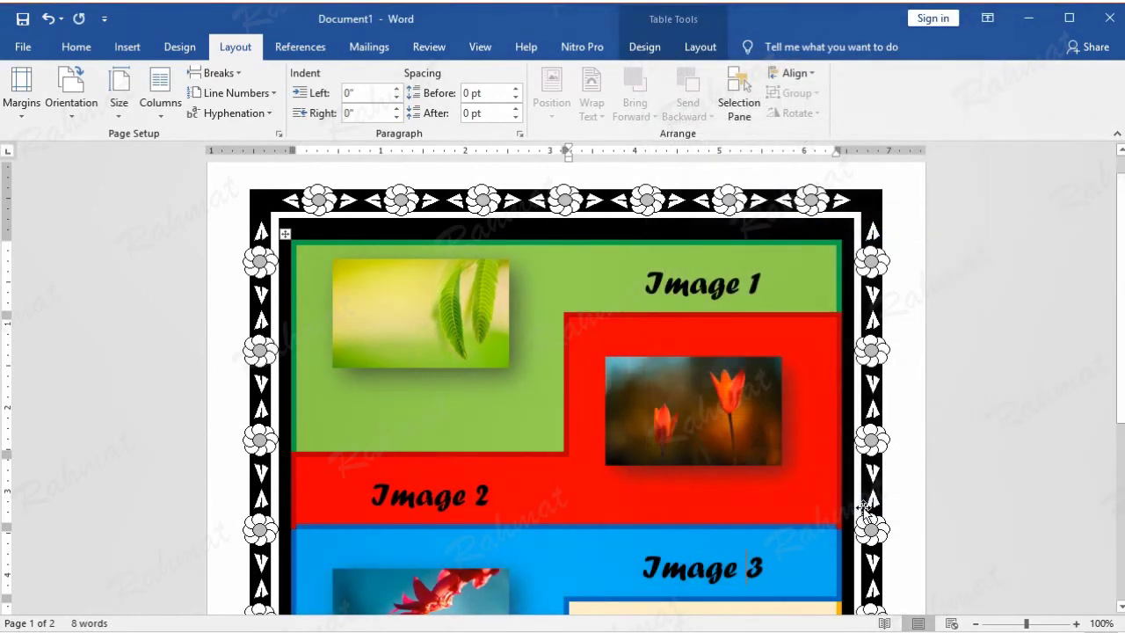
{"action": "left_click_drag", "start_coordinate": [482, 237], "coordinate": [483, 238]}
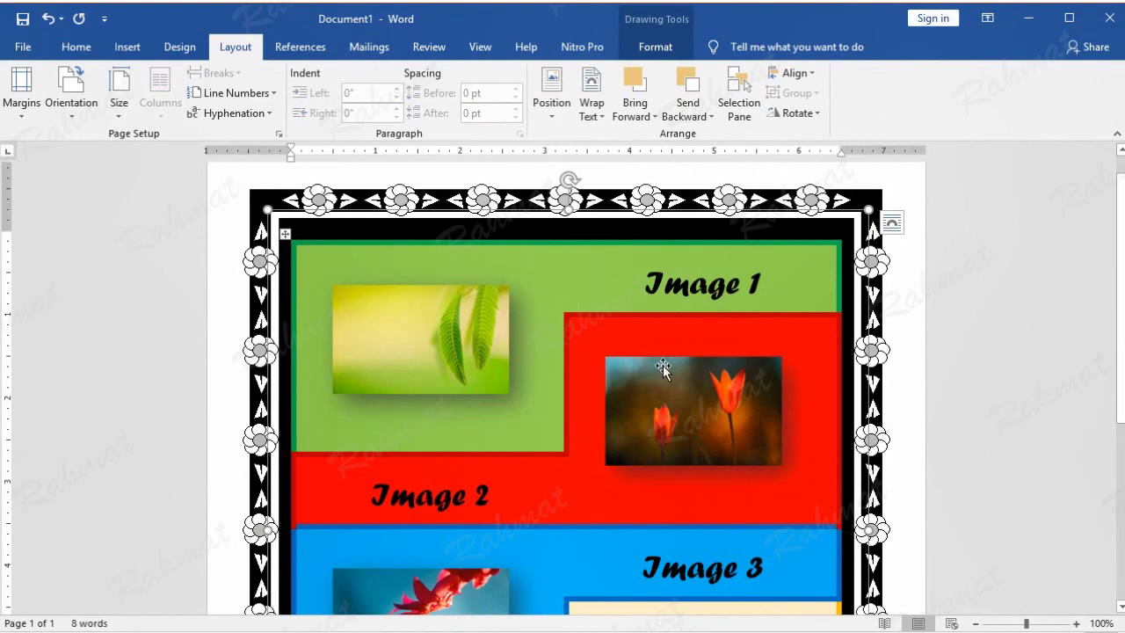
- Check the collage down to Image 4 and deselect the black backing rectangle
{"action": "scroll", "coordinate": [668, 370], "scroll_direction": "down", "scroll_amount": 1}
{"action": "scroll", "coordinate": [677, 400], "scroll_direction": "down", "scroll_amount": 3}
{"action": "scroll", "coordinate": [677, 400], "scroll_direction": "down", "scroll_amount": 3}
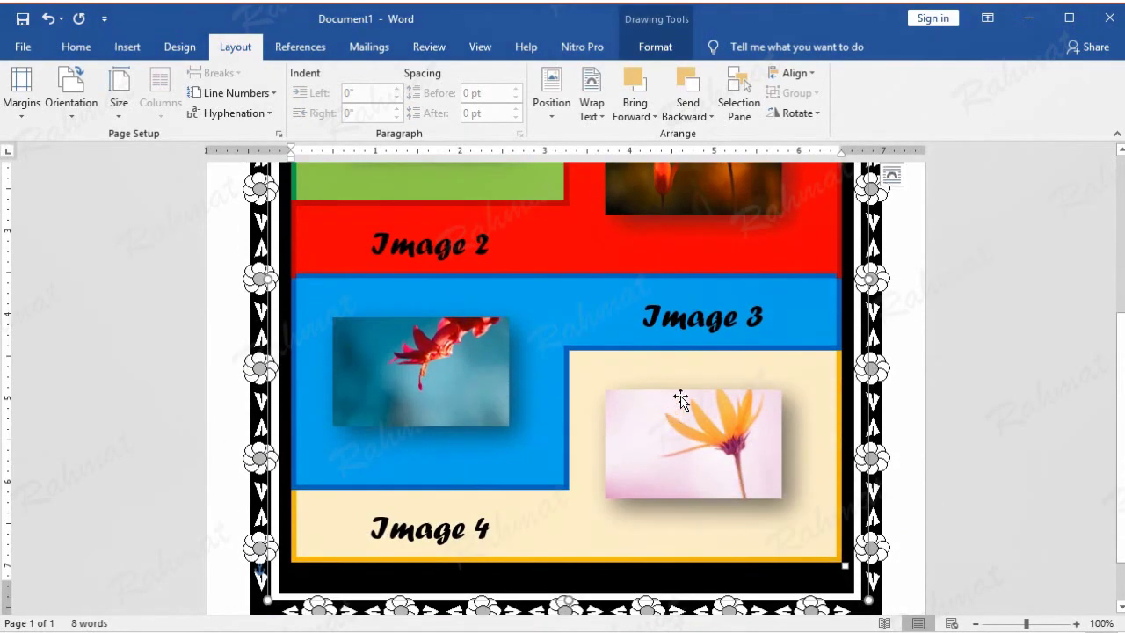
{"action": "scroll", "coordinate": [680, 396], "scroll_direction": "up", "scroll_amount": 5}
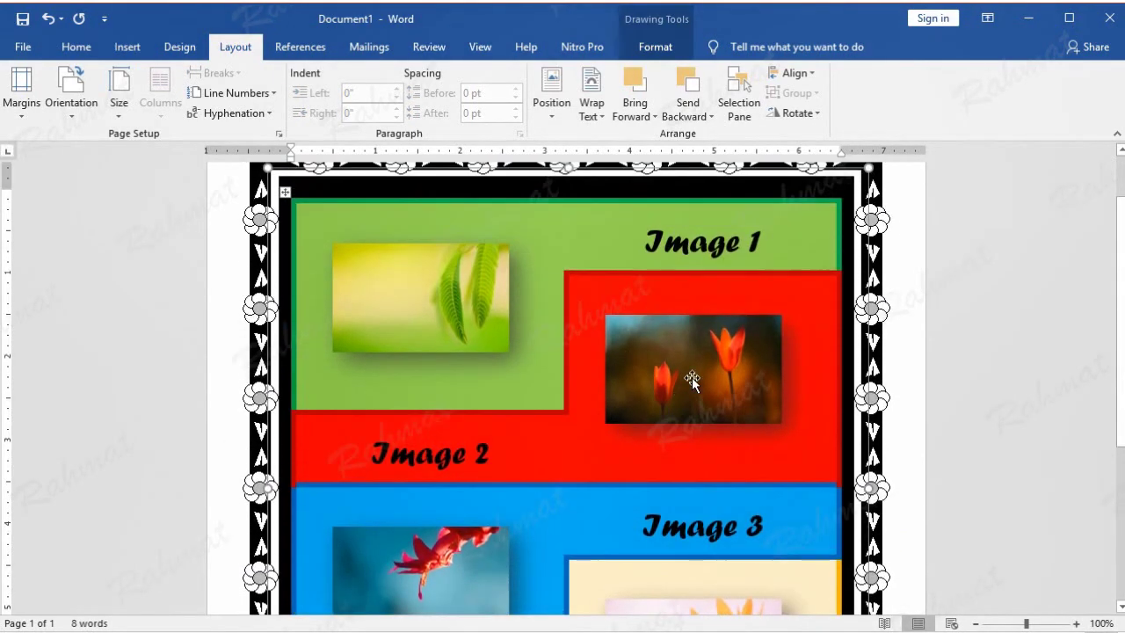
{"action": "scroll", "coordinate": [691, 377], "scroll_direction": "up", "scroll_amount": 2}
{"action": "left_click", "coordinate": [1013, 392]}
{"action": "scroll", "coordinate": [738, 253], "scroll_direction": "down", "scroll_amount": 5}
{"action": "scroll", "coordinate": [739, 252], "scroll_direction": "up", "scroll_amount": 3}
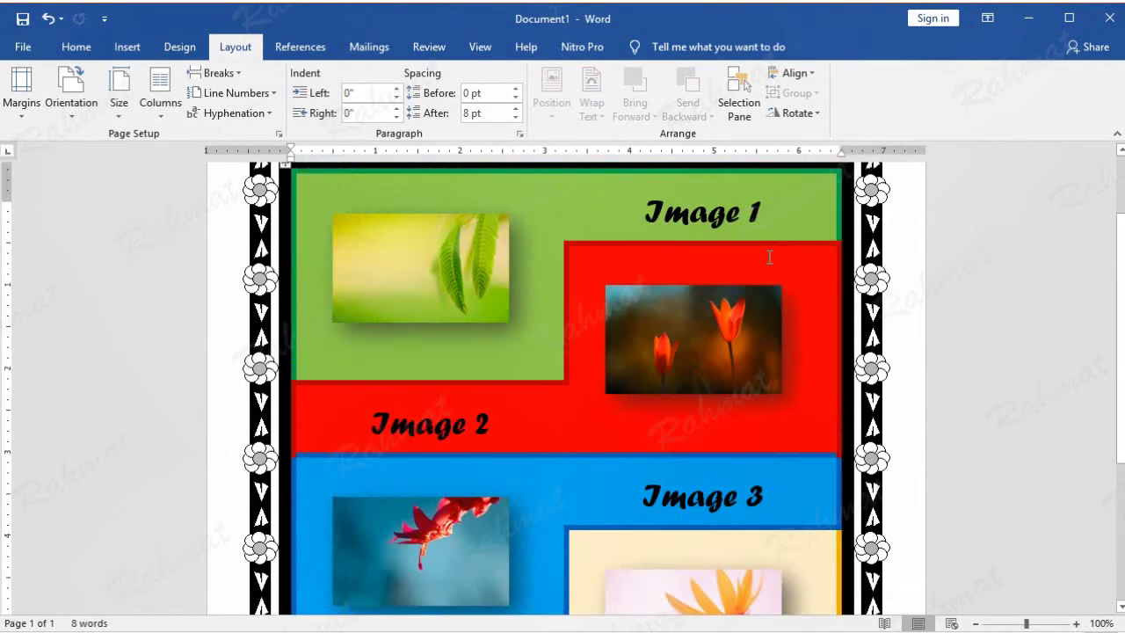
{"action": "scroll", "coordinate": [768, 255], "scroll_direction": "up", "scroll_amount": 2}
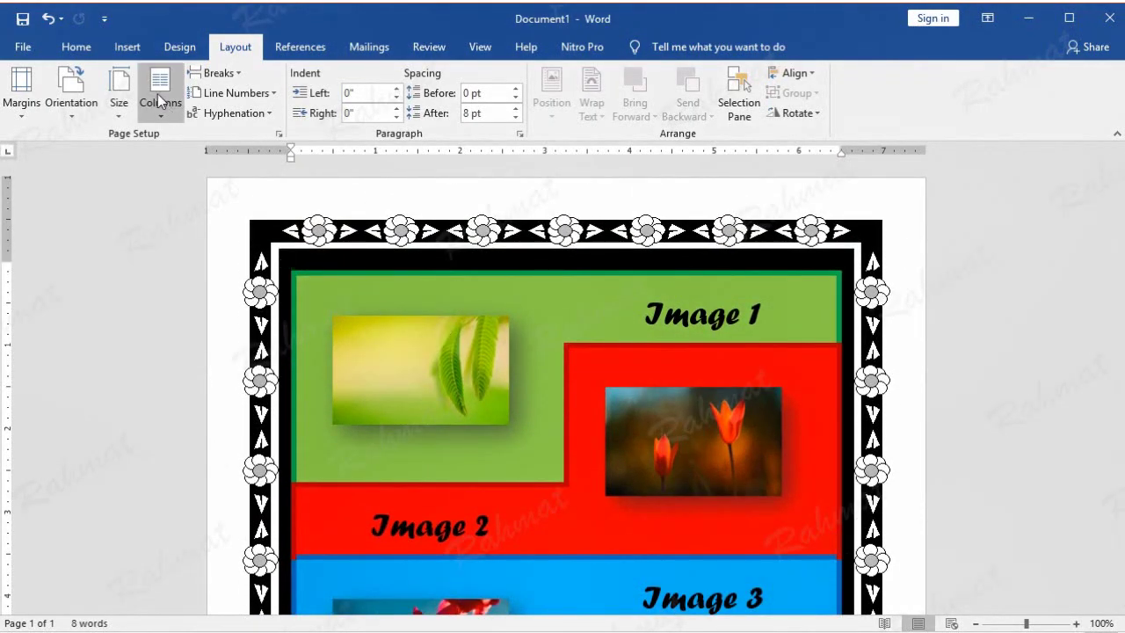
- Set the document zoom to 57% using the Zoom dialog's Percent spinner
{"action": "left_click", "coordinate": [480, 46]}
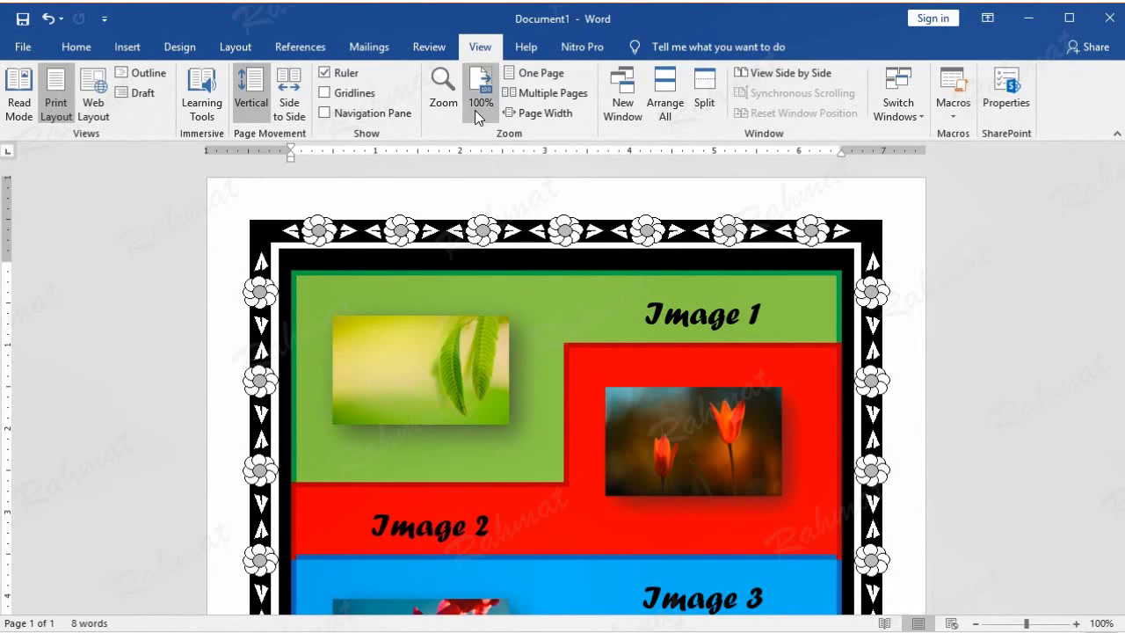
{"action": "left_click", "coordinate": [444, 92]}
{"action": "left_click", "coordinate": [438, 252]}
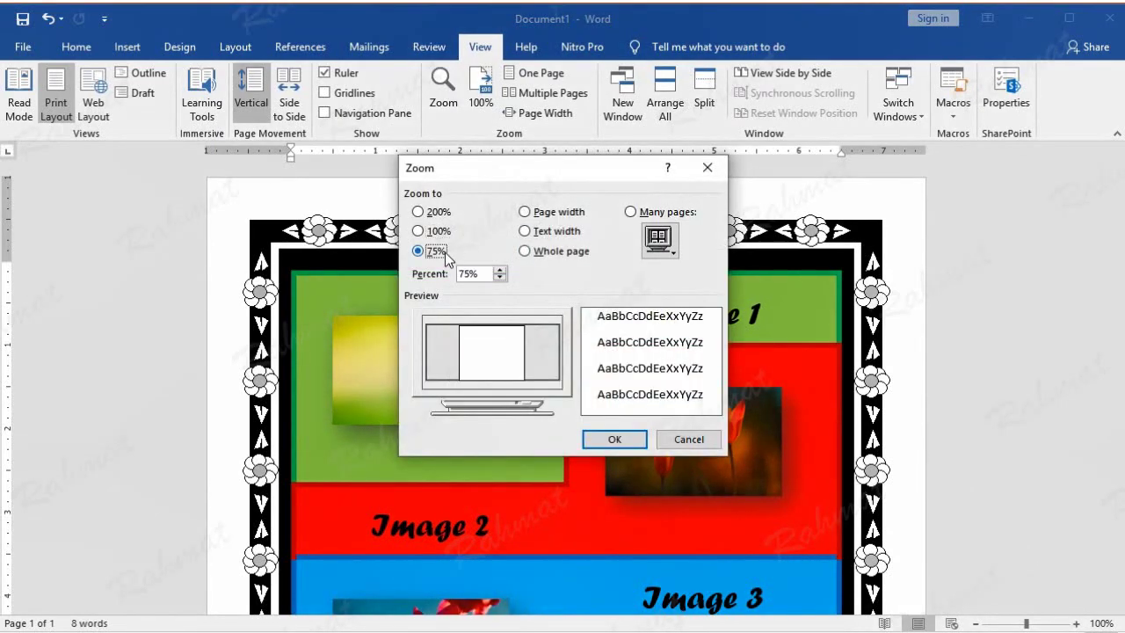
{"action": "left_click", "coordinate": [500, 278]}
{"action": "left_click", "coordinate": [500, 278]}
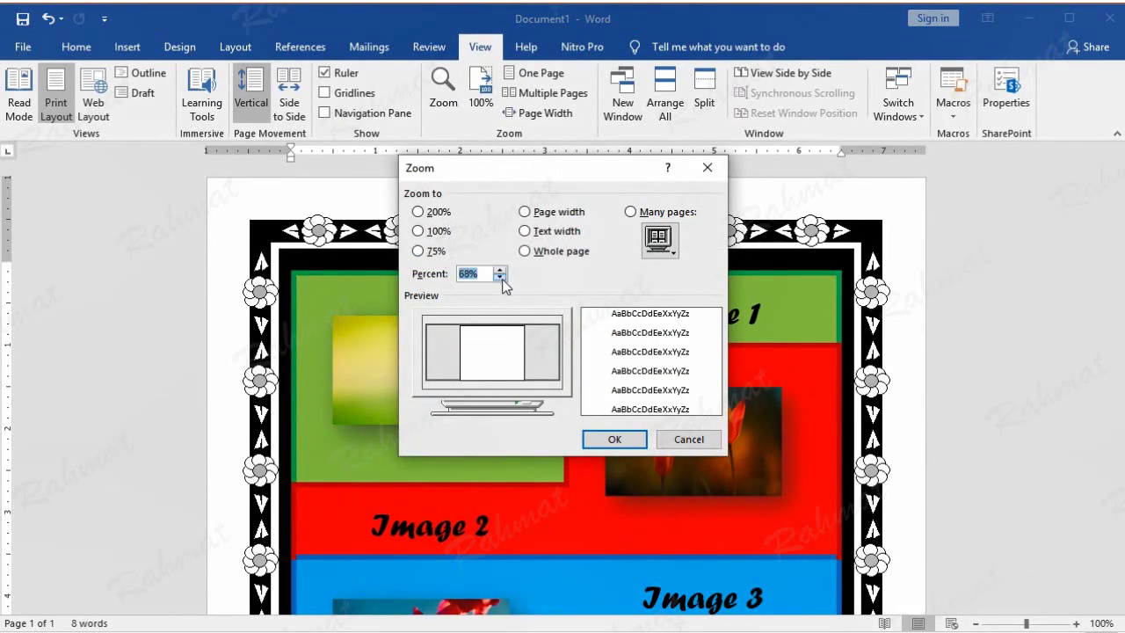
{"action": "left_click", "coordinate": [499, 270]}
{"action": "left_click", "coordinate": [499, 270]}
{"action": "left_click", "coordinate": [500, 270]}
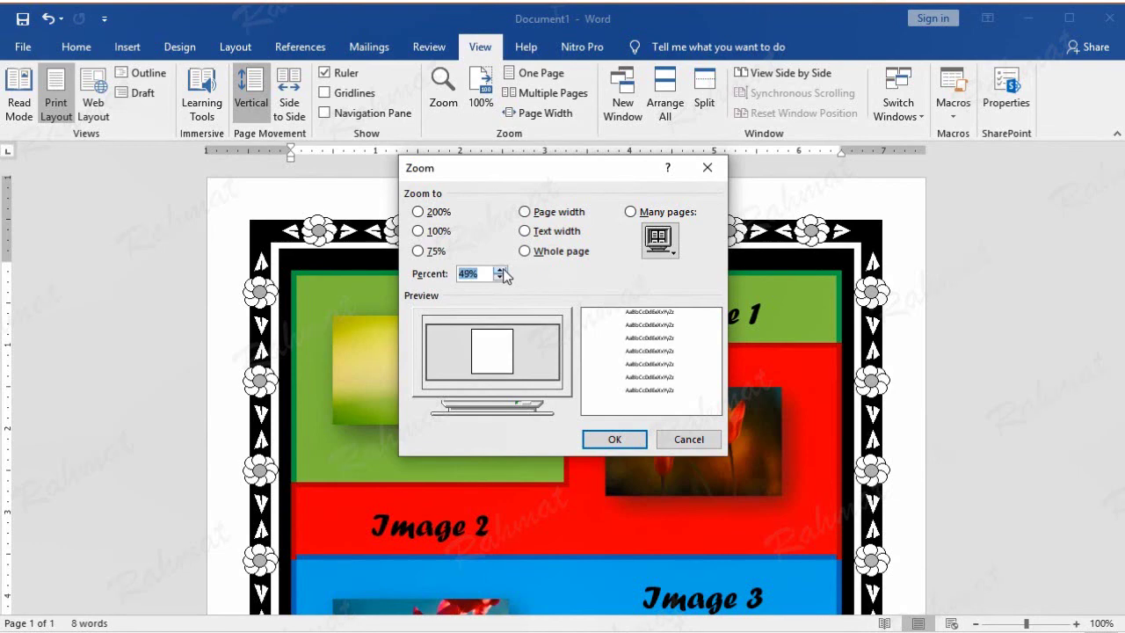
{"action": "left_click", "coordinate": [500, 270]}
{"action": "left_click", "coordinate": [500, 270]}
{"action": "left_click", "coordinate": [500, 269]}
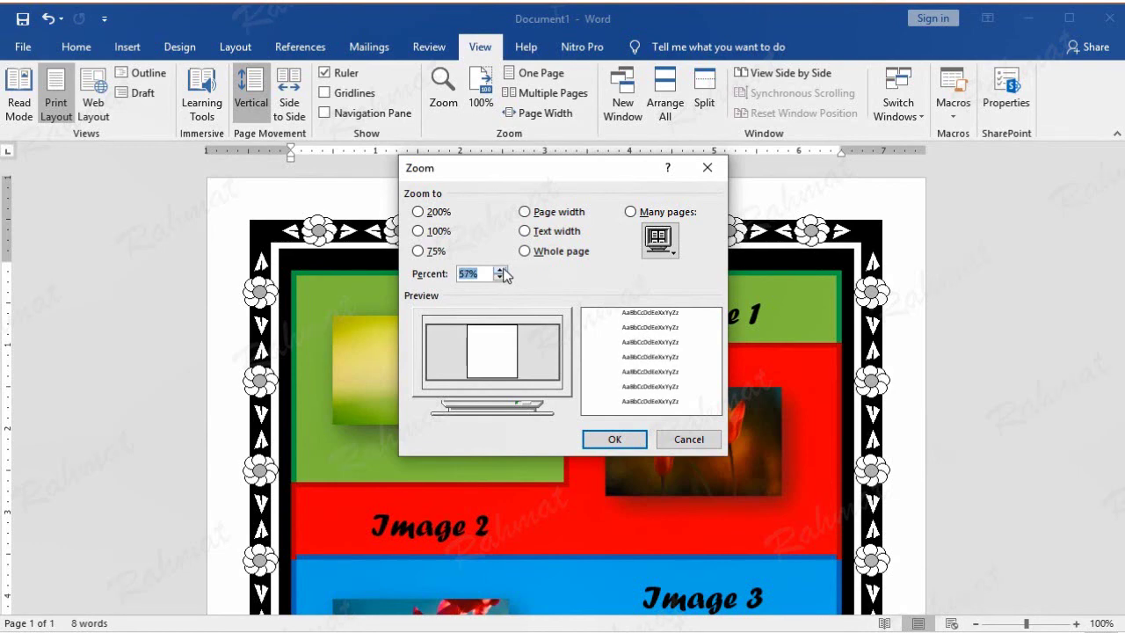
{"action": "left_click", "coordinate": [499, 270]}
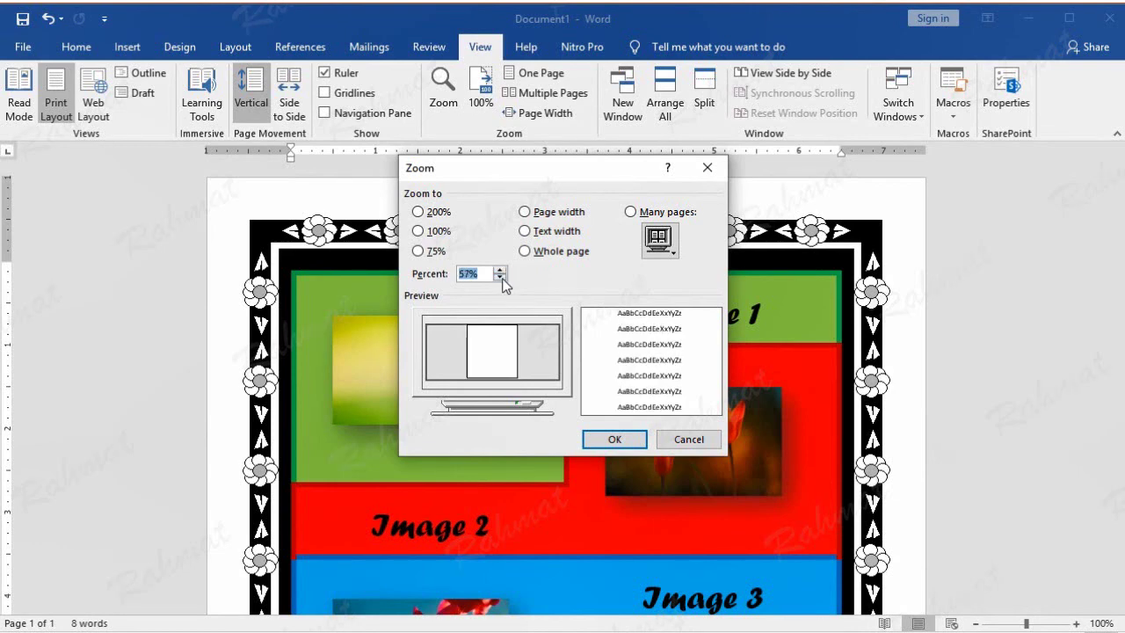
{"action": "left_click", "coordinate": [606, 439]}
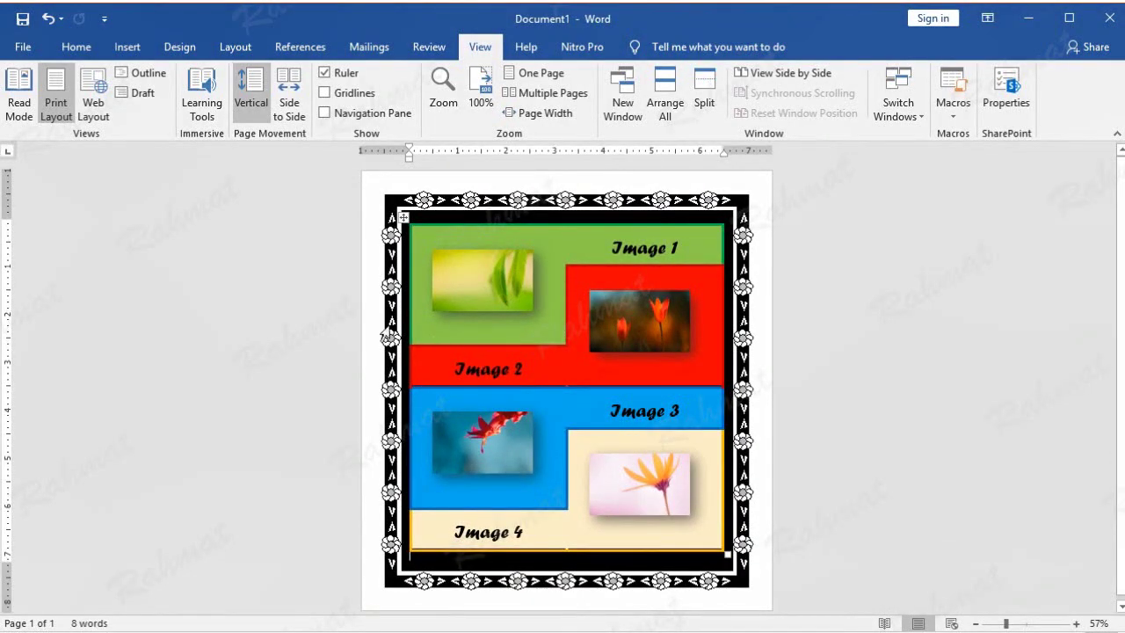
{"action": "left_click", "coordinate": [23, 47]}
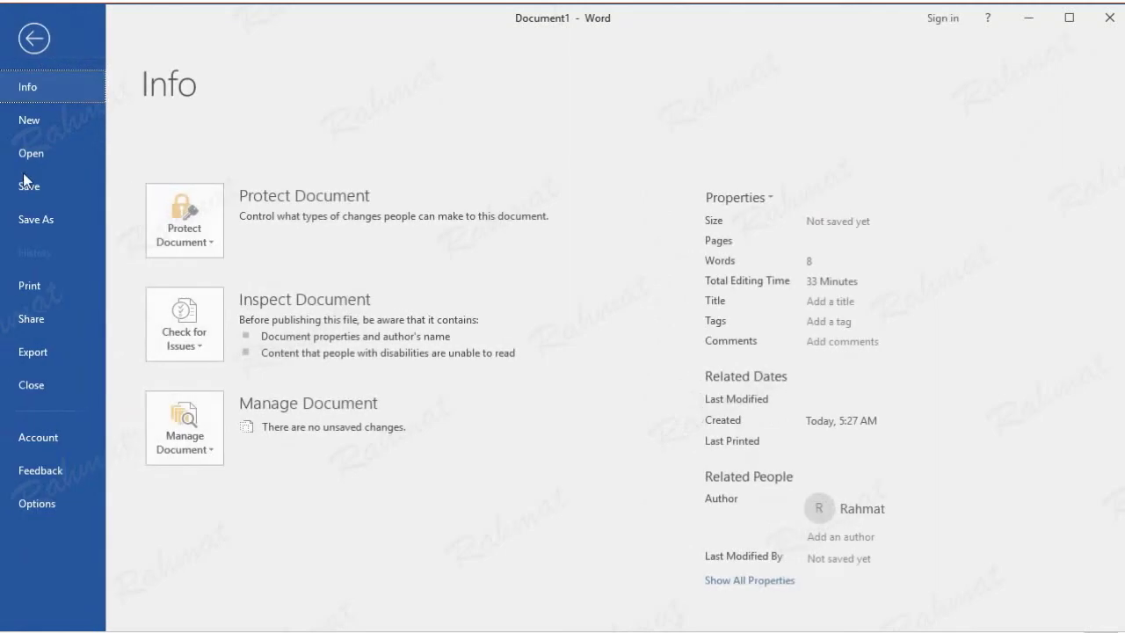
{"action": "left_click", "coordinate": [50, 287]}
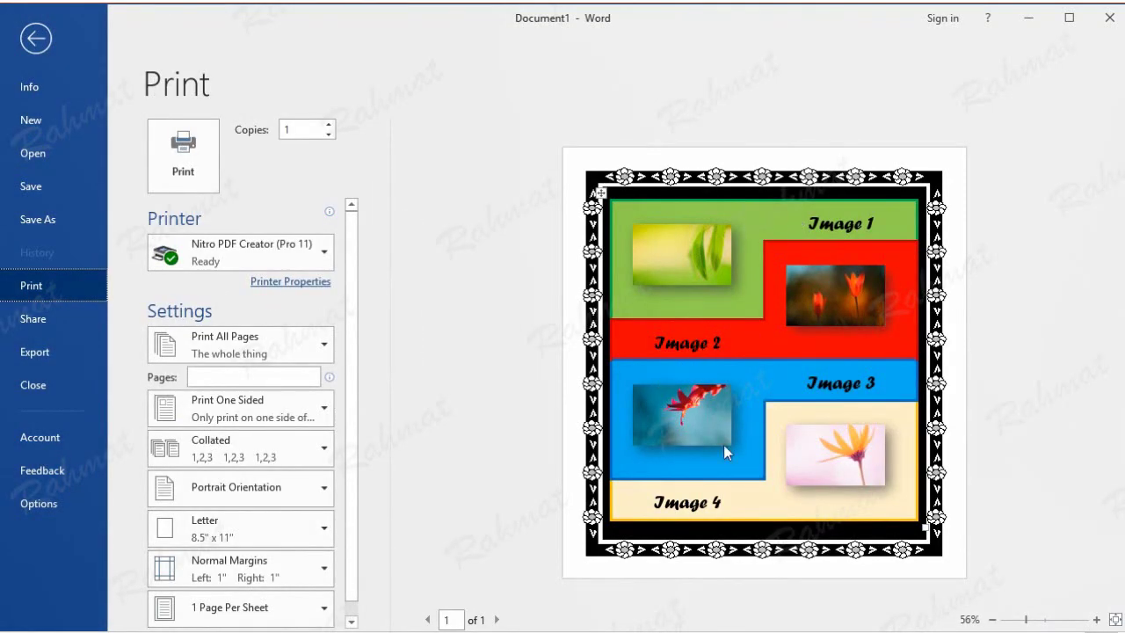
{"action": "left_click", "coordinate": [36, 38]}
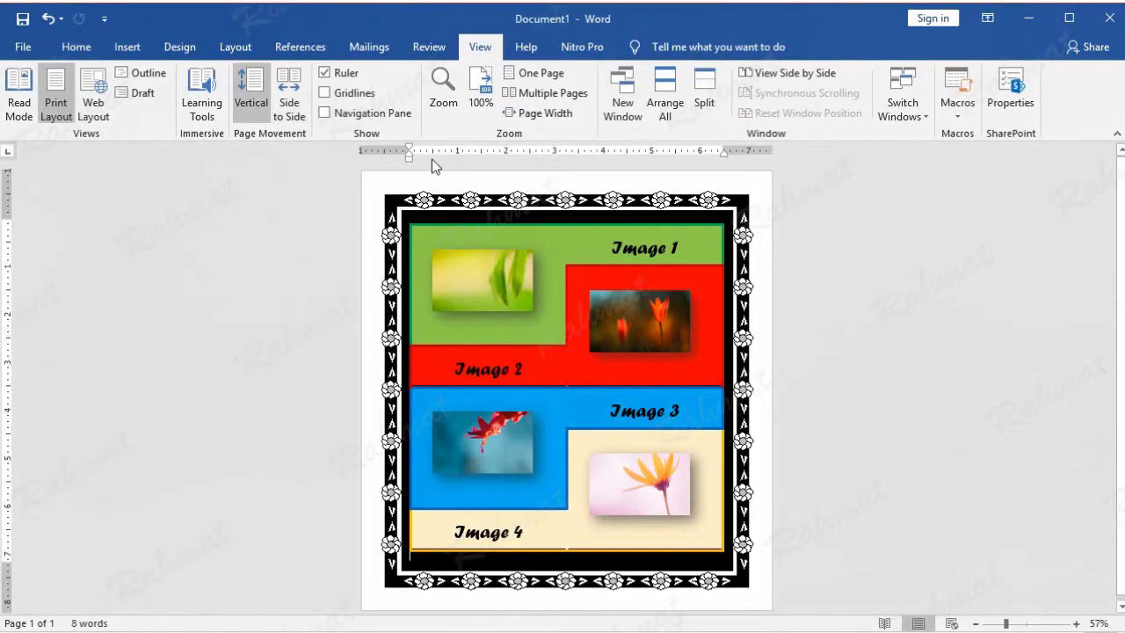